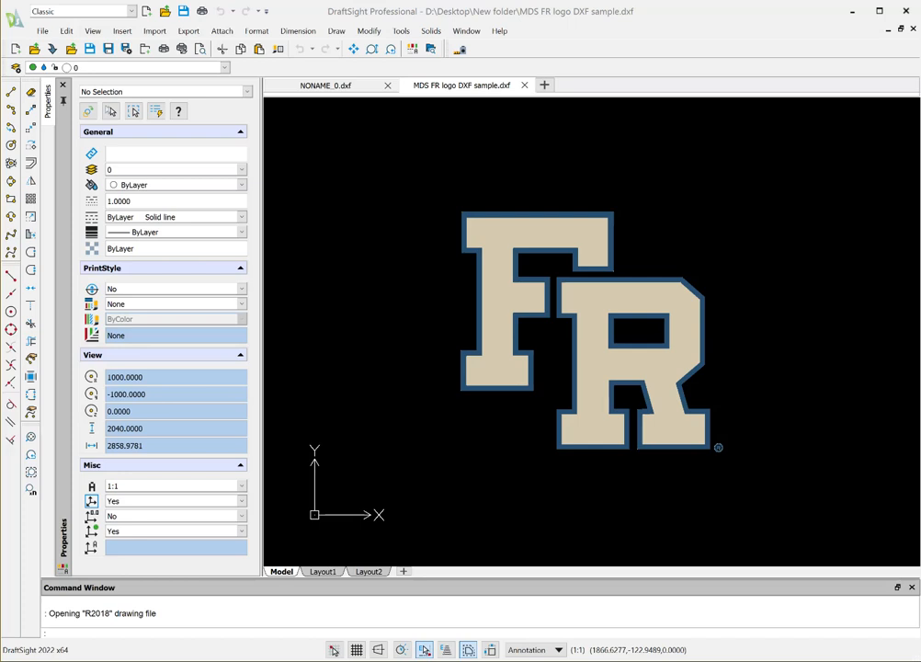
Examine the filled FR logo, its blue borders and the surrounding details up close.
scroll(723, 411, "up", 1)
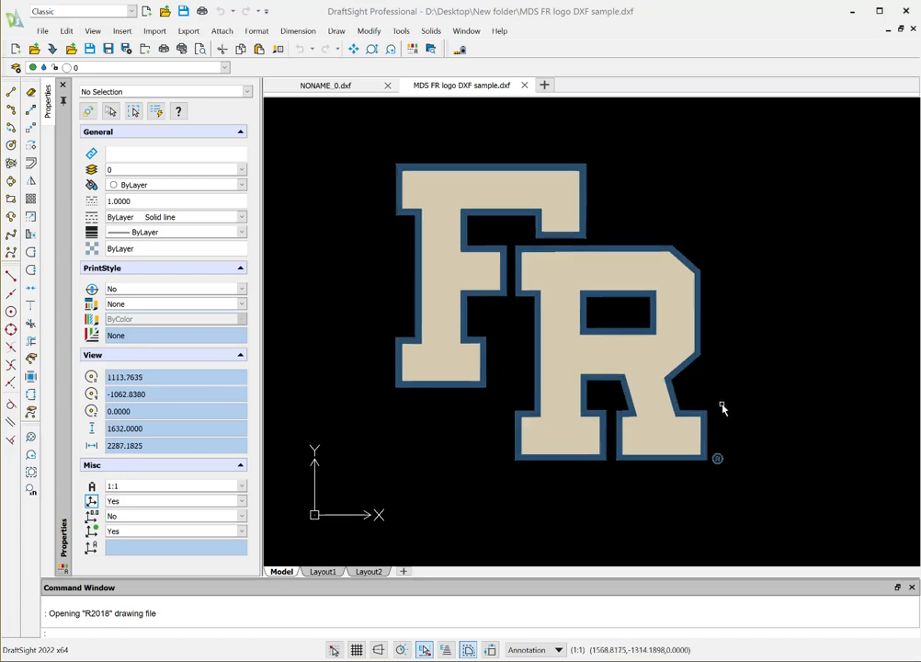
scroll(663, 428, "up", 1)
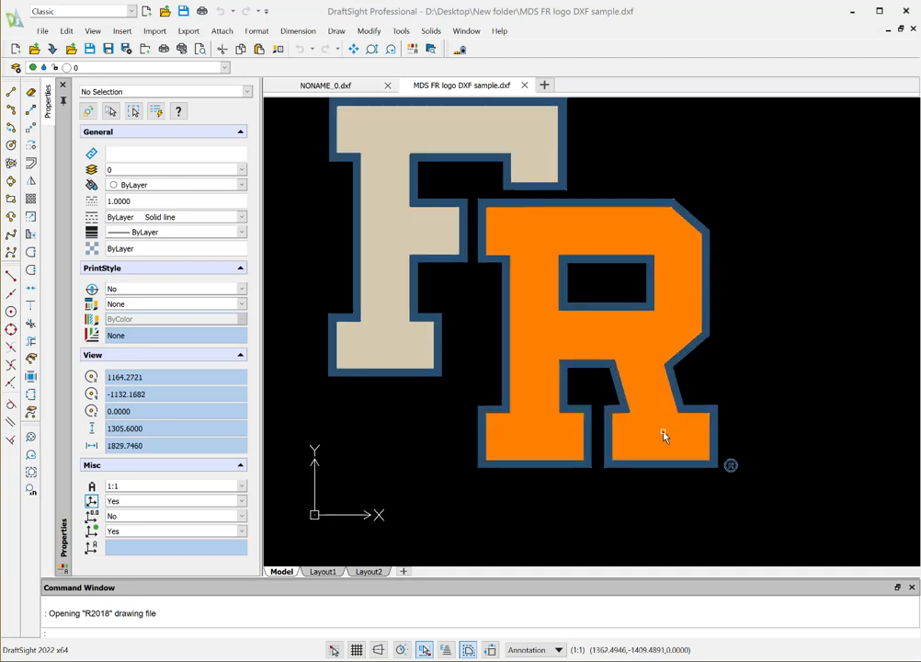
scroll(663, 432, "up", 1)
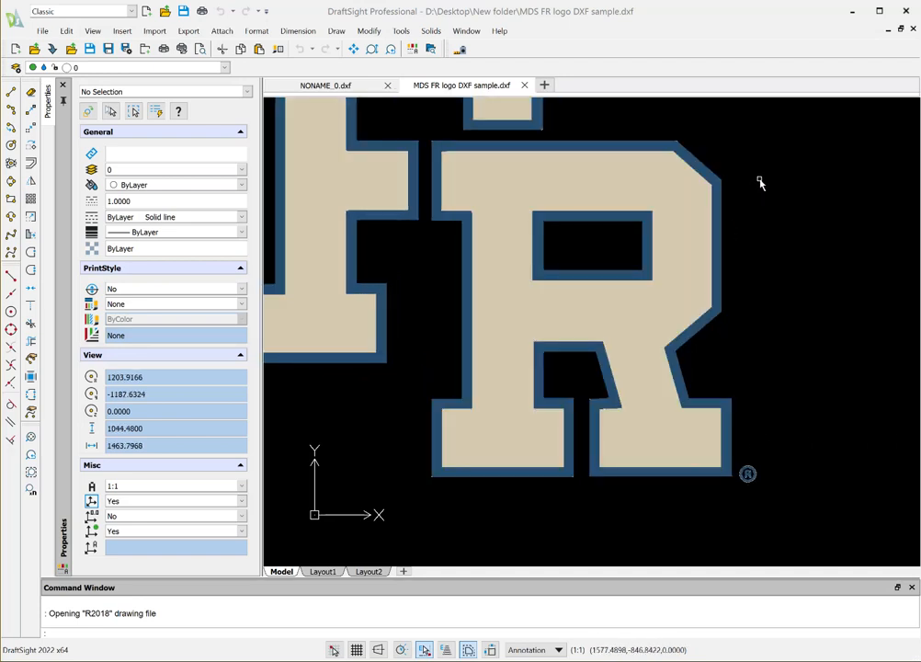
scroll(753, 185, "down", 1)
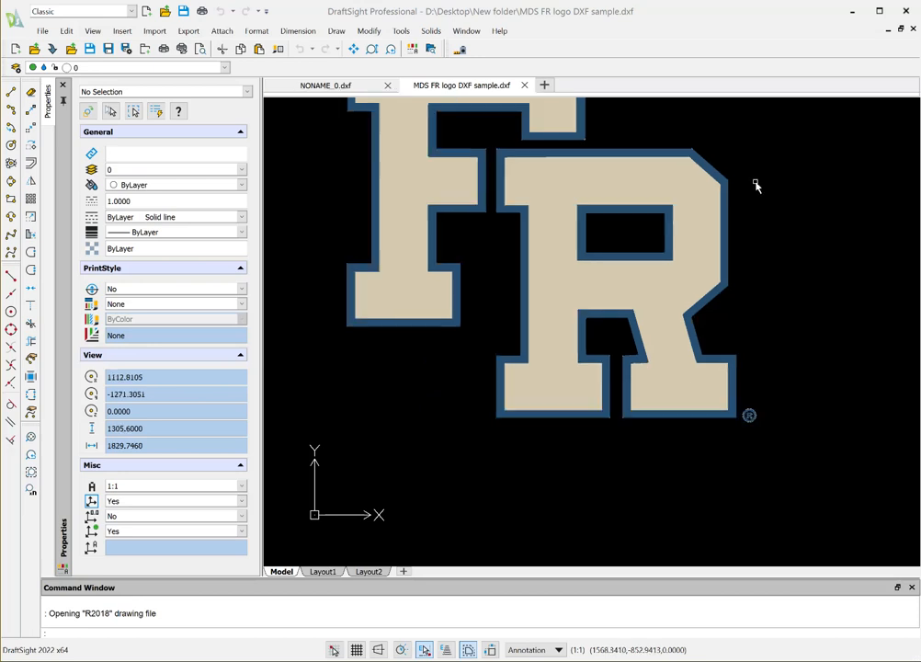
scroll(685, 417, "down", 1)
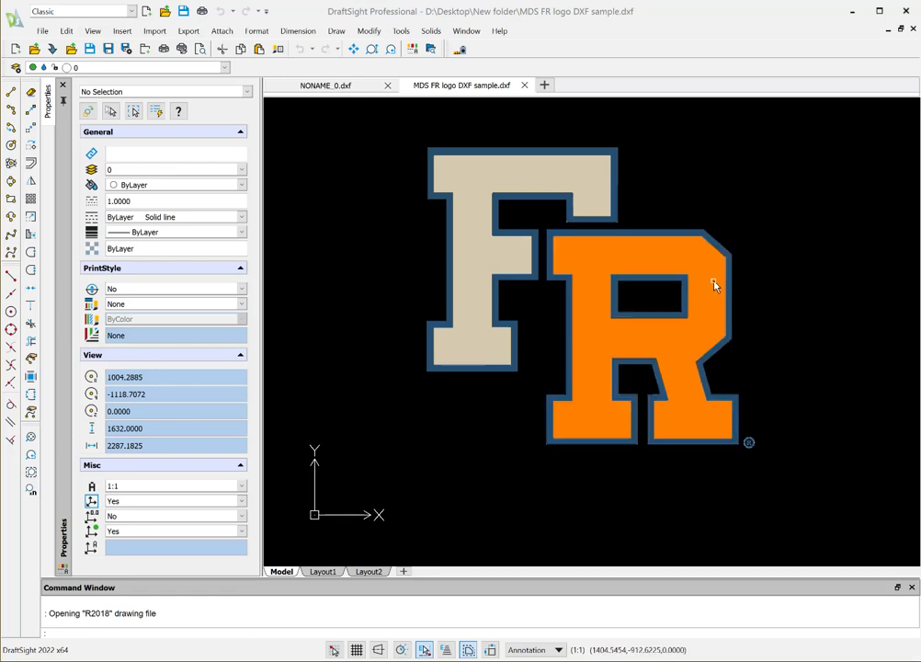
scroll(691, 384, "up", 1)
scroll(691, 384, "up", 1)
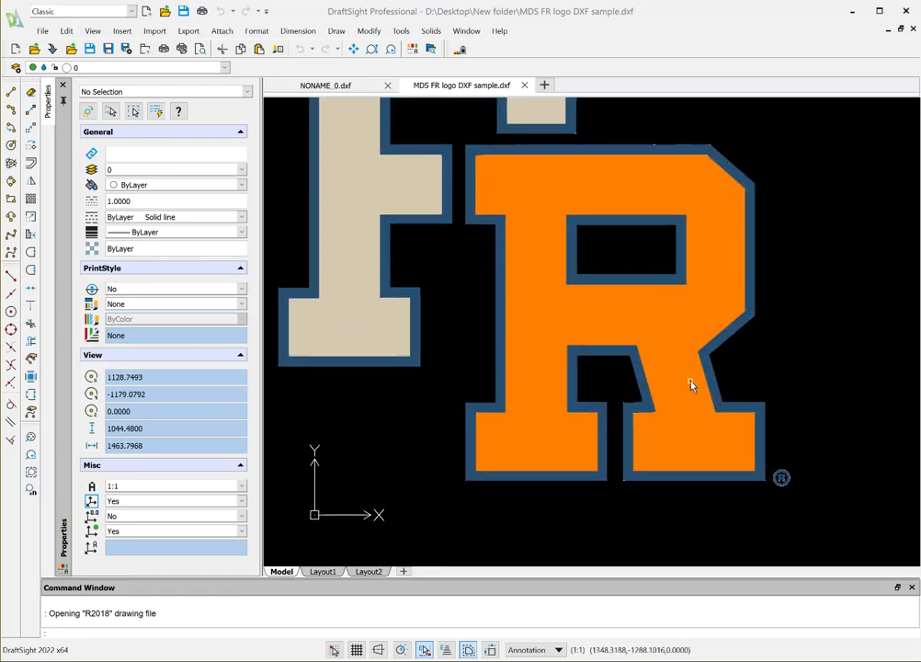
Delete the whole registered-trademark symbol beside the foot of the R.
scroll(691, 384, "up", 1)
scroll(836, 519, "up", 2)
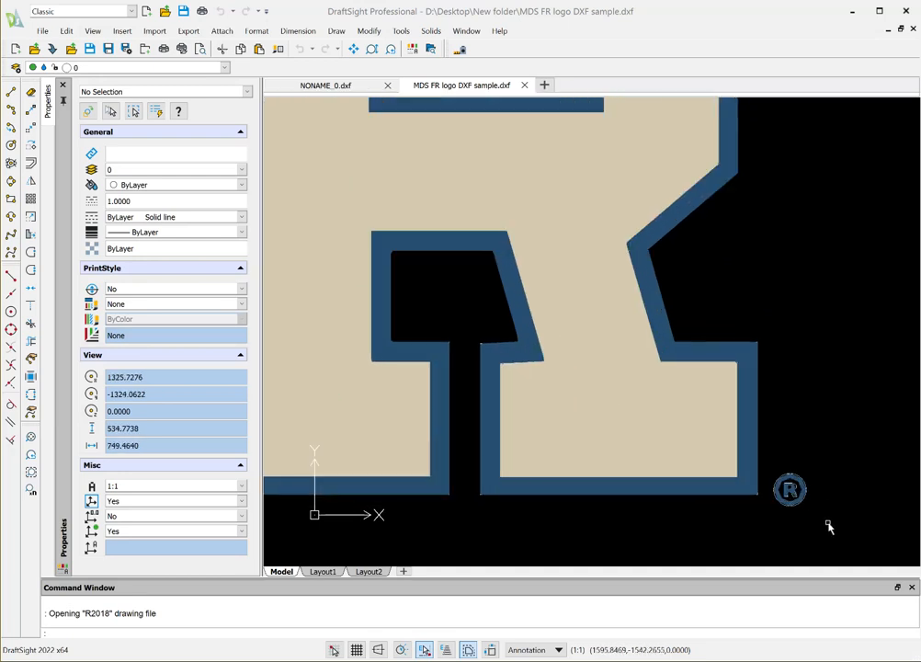
scroll(812, 497, "up", 2)
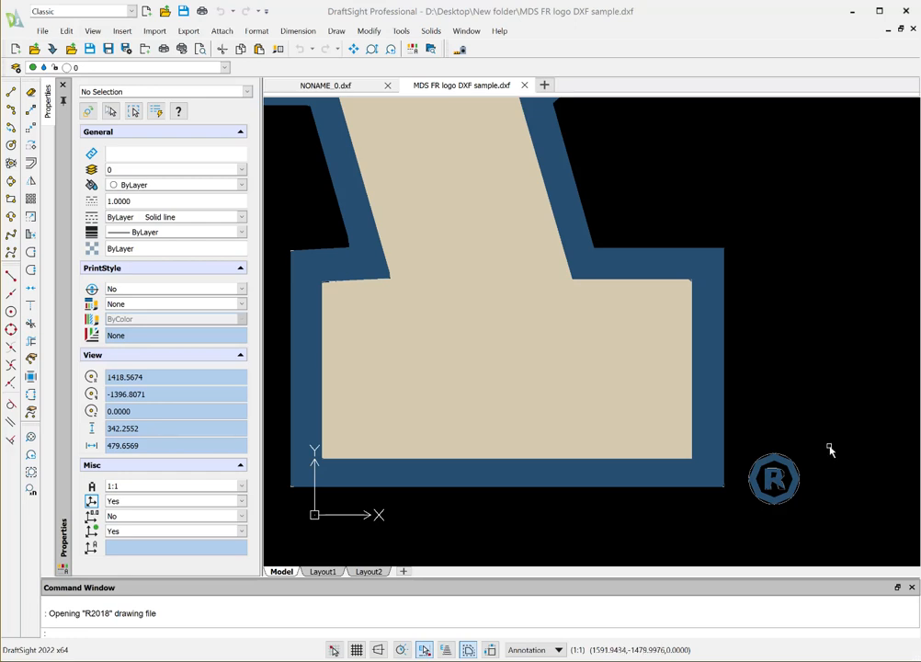
left_click(738, 430)
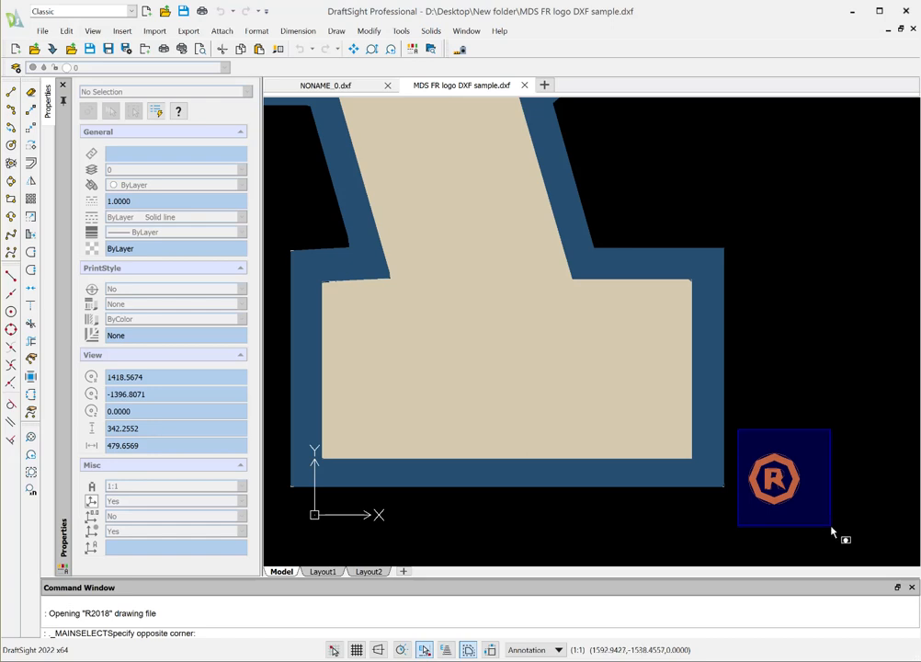
left_click(833, 531)
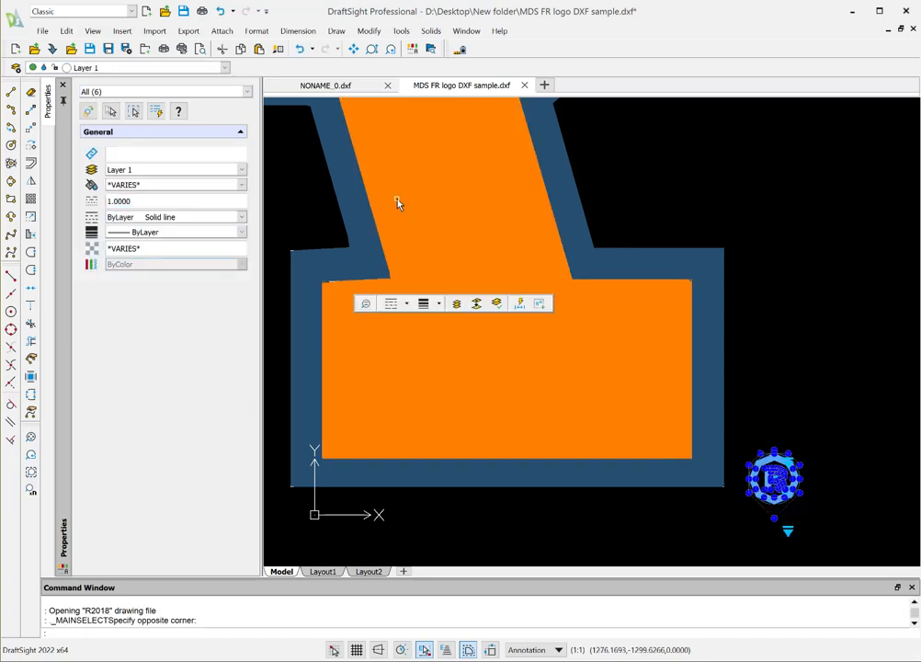
left_click(31, 92)
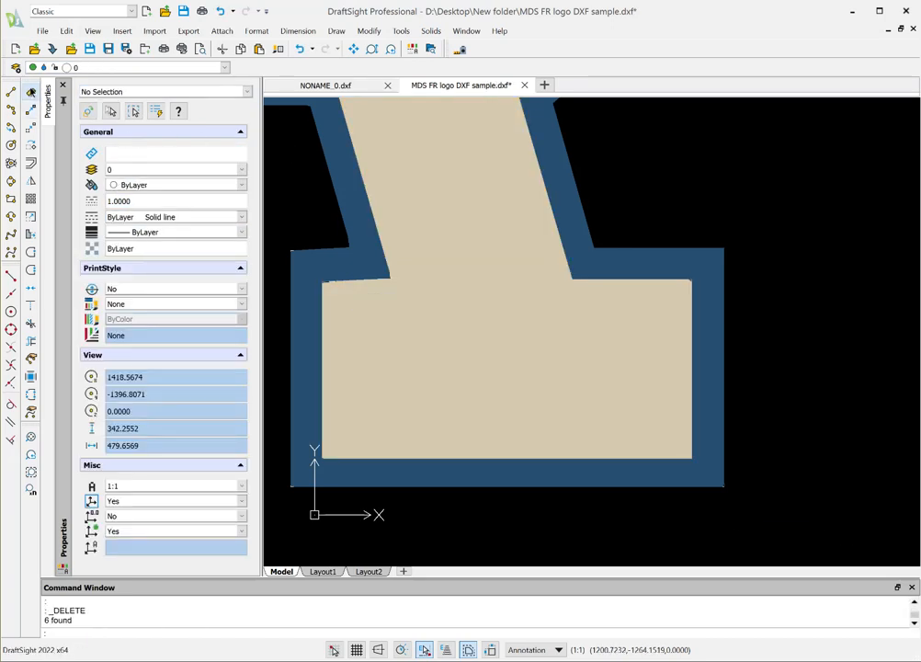
Delete the beige solid hatch fills inside the letters F and R.
scroll(344, 264, "down", 3)
scroll(345, 265, "down", 8)
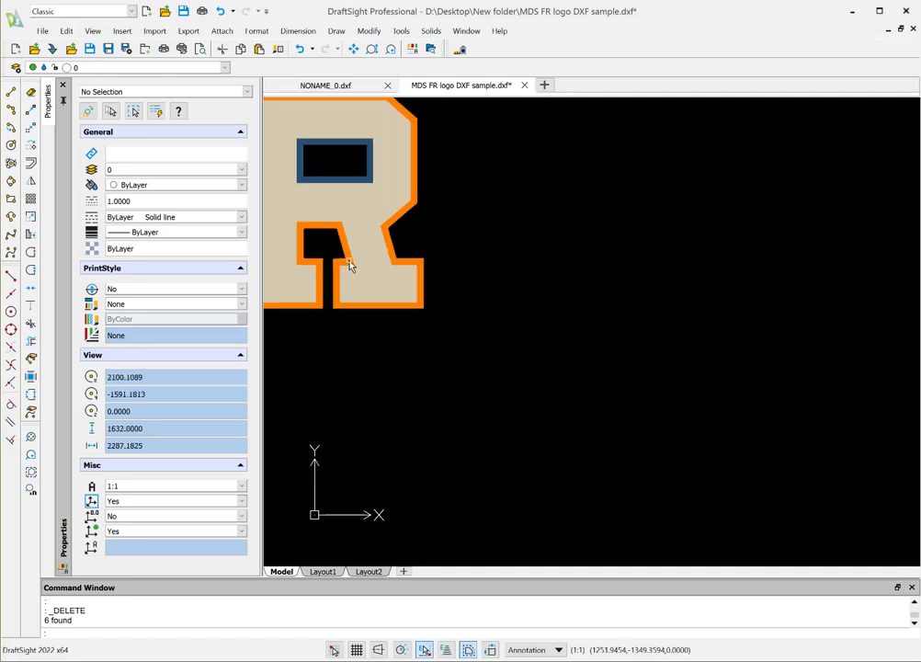
scroll(348, 270, "up", 6)
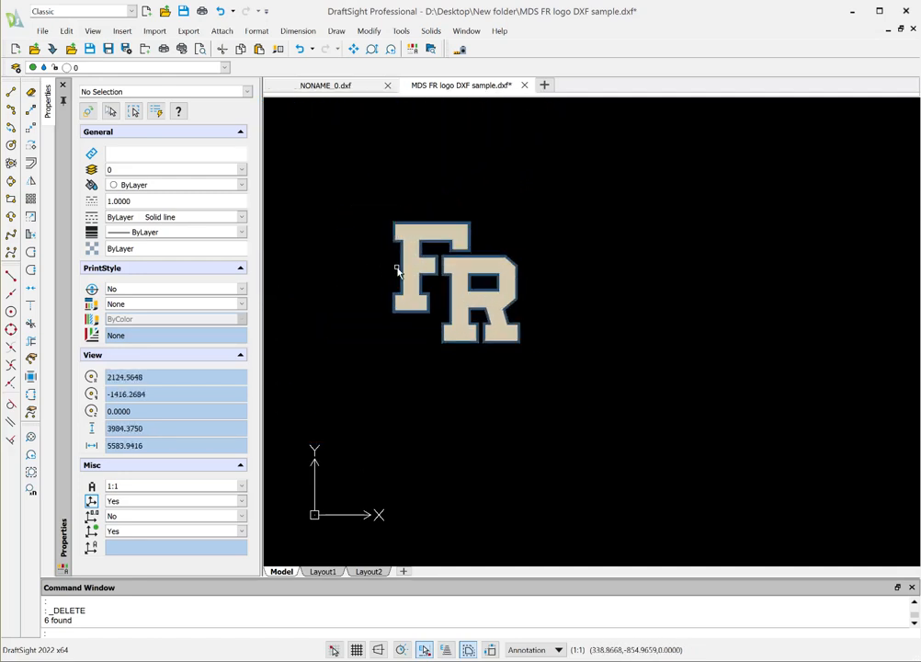
scroll(304, 214, "up", 1)
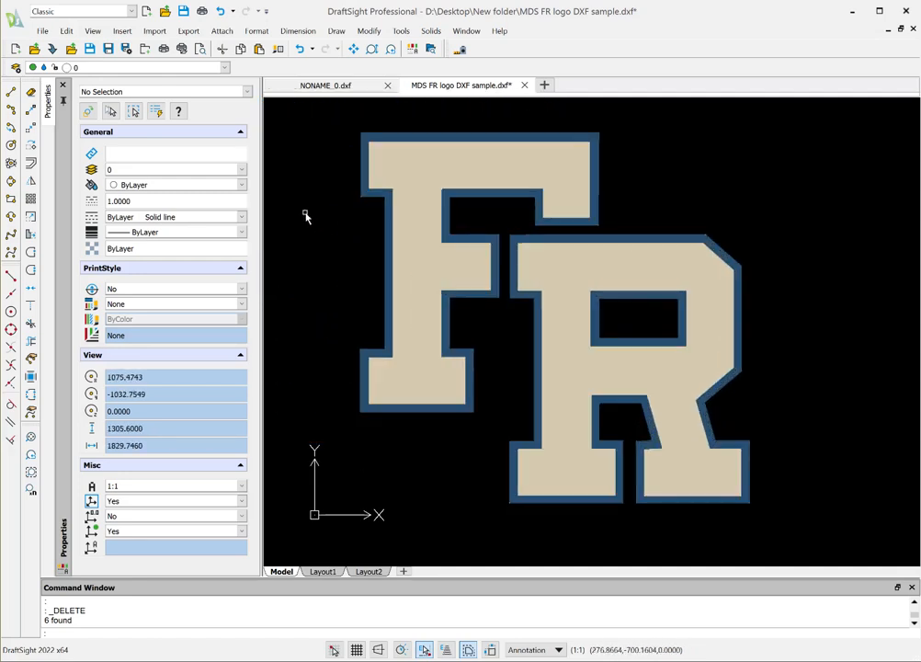
scroll(470, 185, "up", 1)
scroll(471, 184, "down", 1)
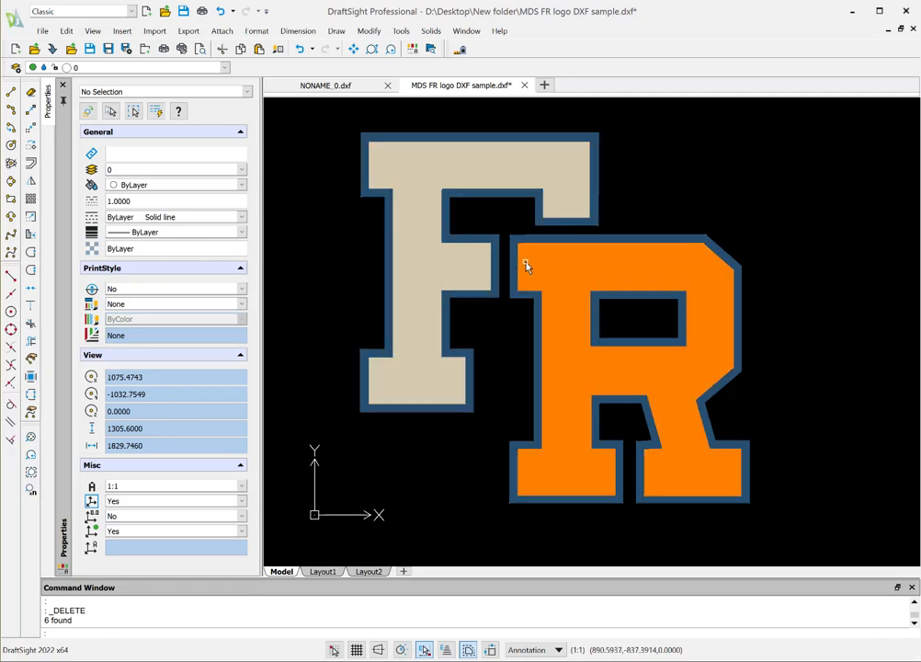
left_click(417, 268)
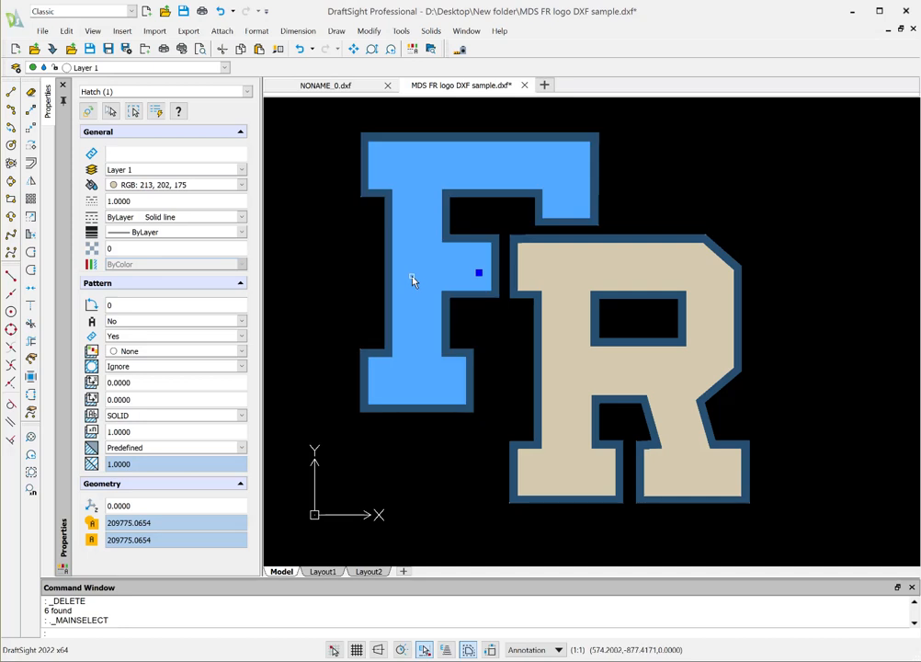
key("Delete")
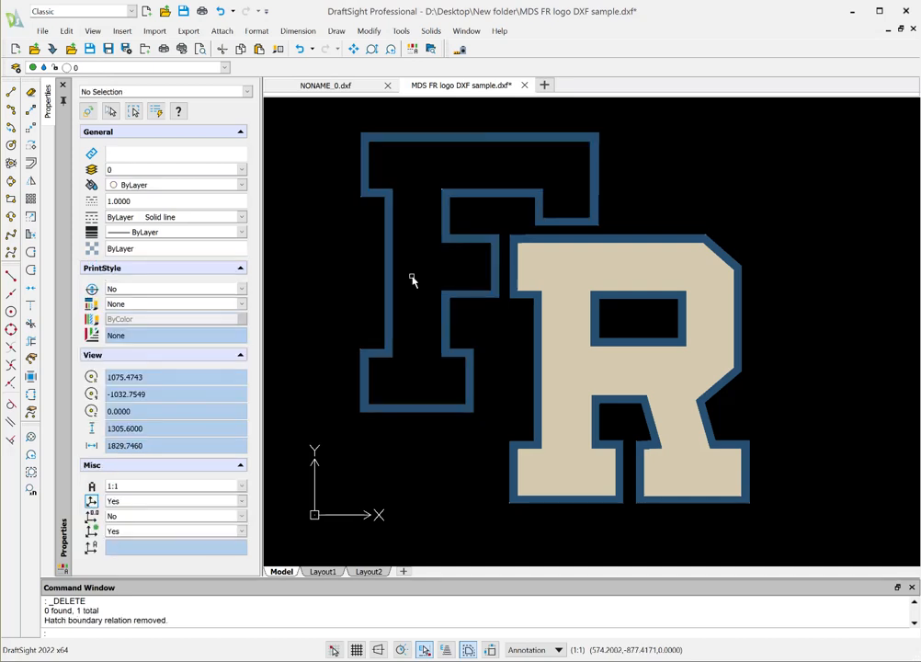
left_click(561, 276)
key("Delete")
Delete the blue border hatches around the R, around the F and around the R's rectangular opening.
scroll(551, 274, "up", 5)
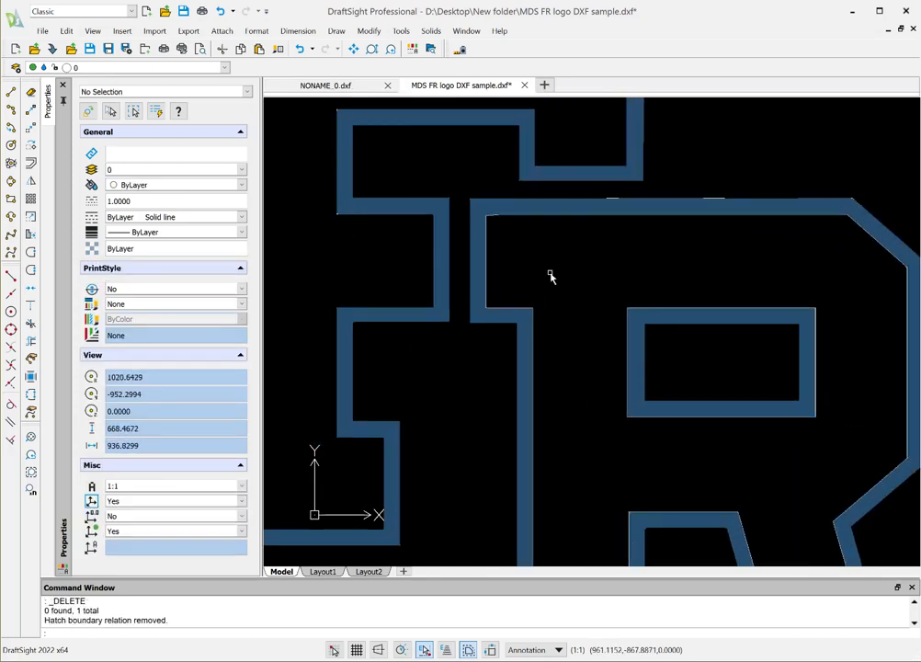
left_click(432, 274)
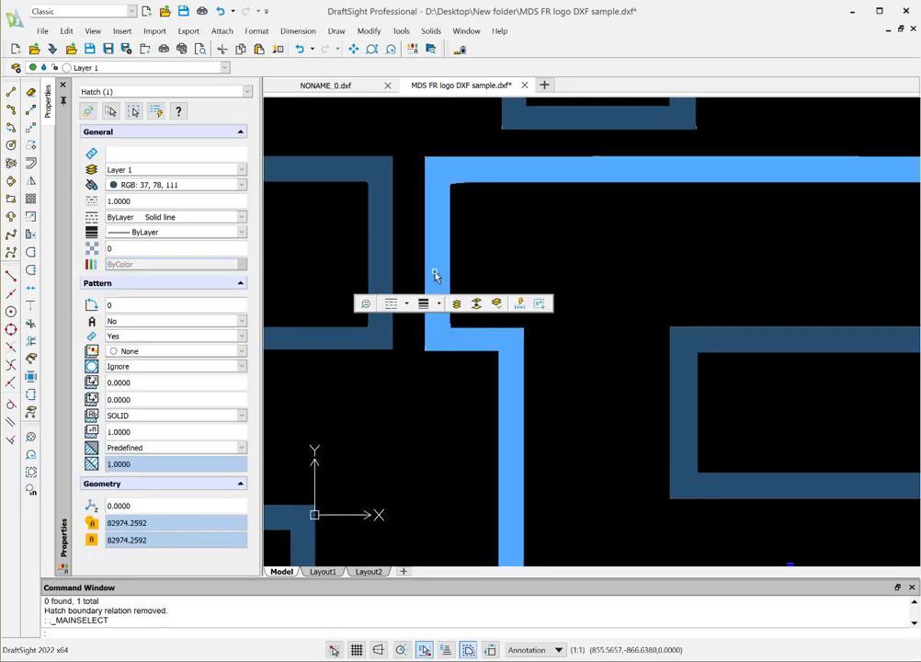
key("Delete")
left_click(380, 273)
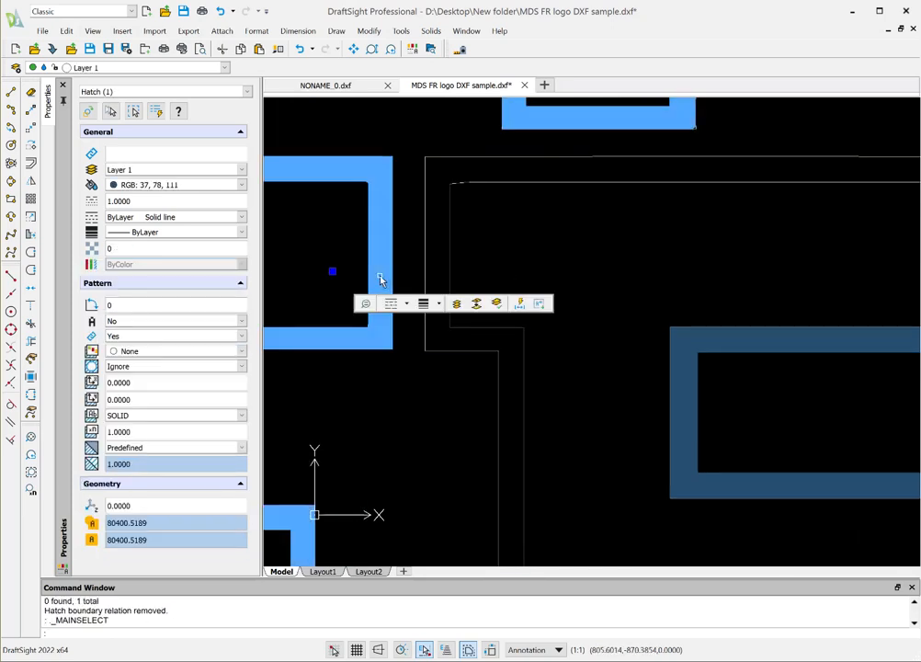
key("Delete")
left_click(684, 402)
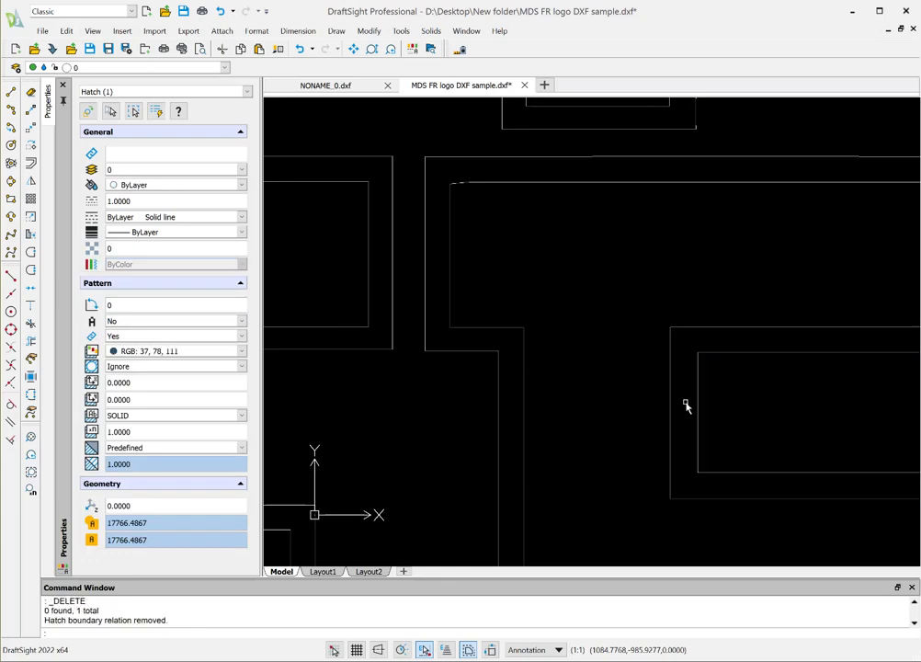
key("Delete")
Examine the remaining outlines of both letters, including the upper inner corner of the R, for irregular segments.
scroll(674, 393, "down", 3)
scroll(680, 397, "down", 2)
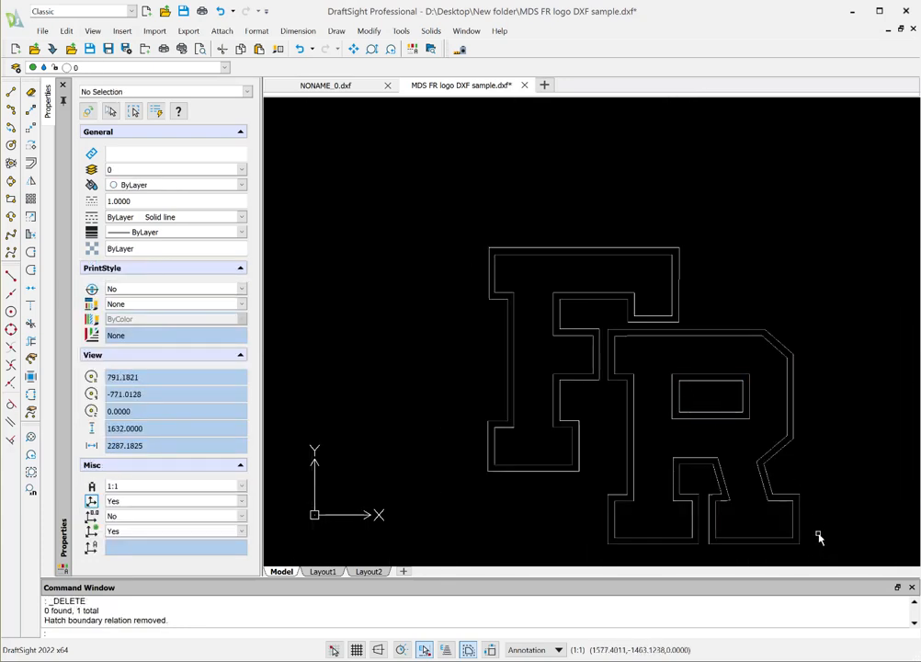
scroll(818, 545, "up", 1)
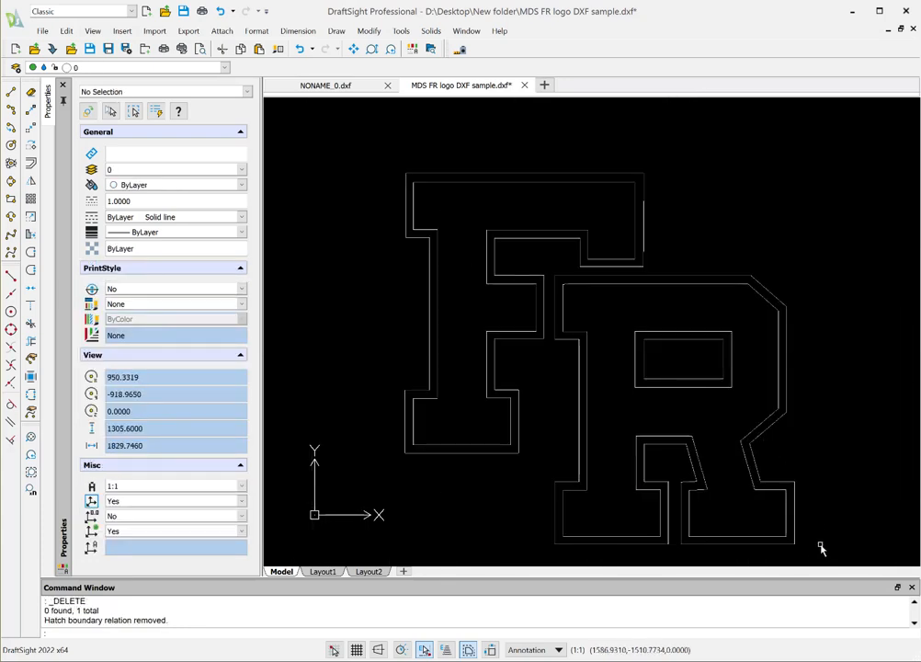
scroll(821, 548, "down", 1)
scroll(707, 357, "up", 3)
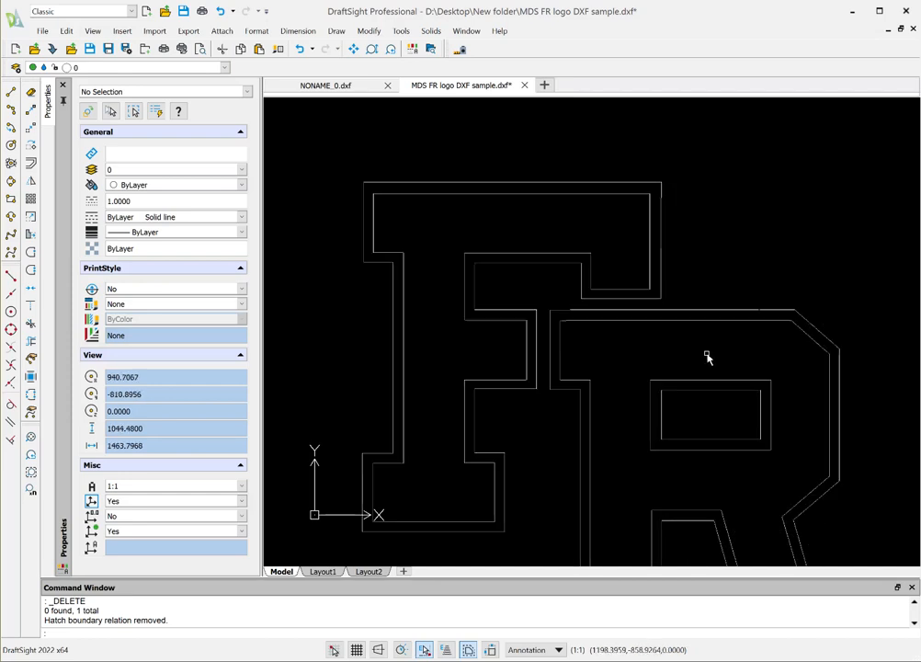
scroll(531, 340, "up", 5)
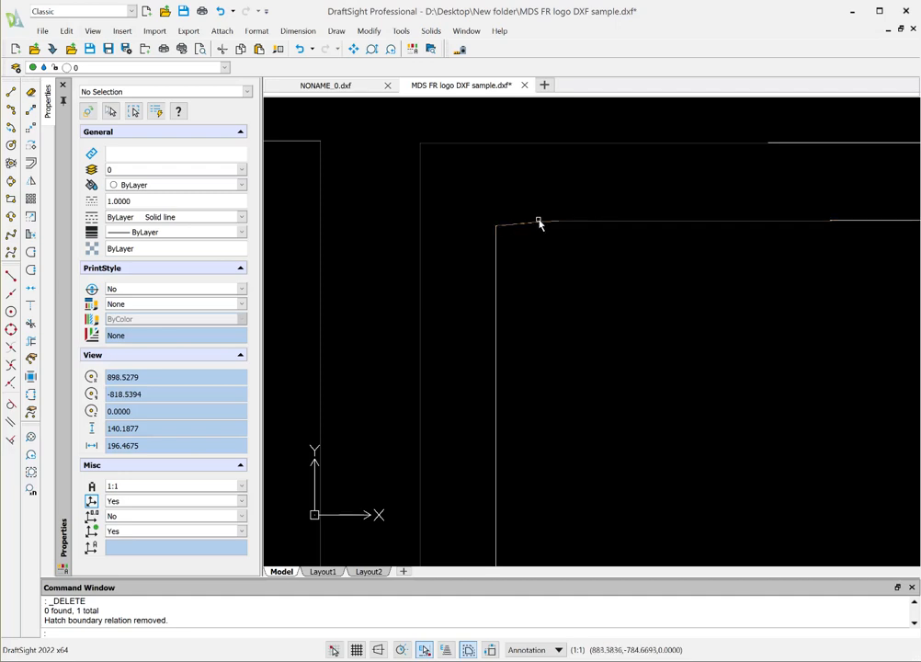
scroll(549, 314, "down", 4)
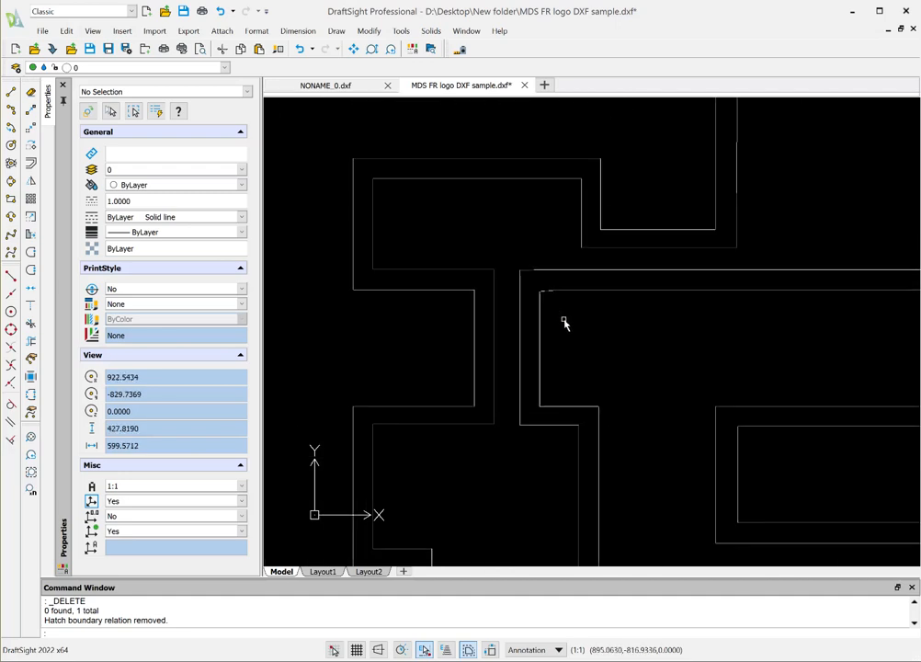
scroll(566, 322, "down", 4)
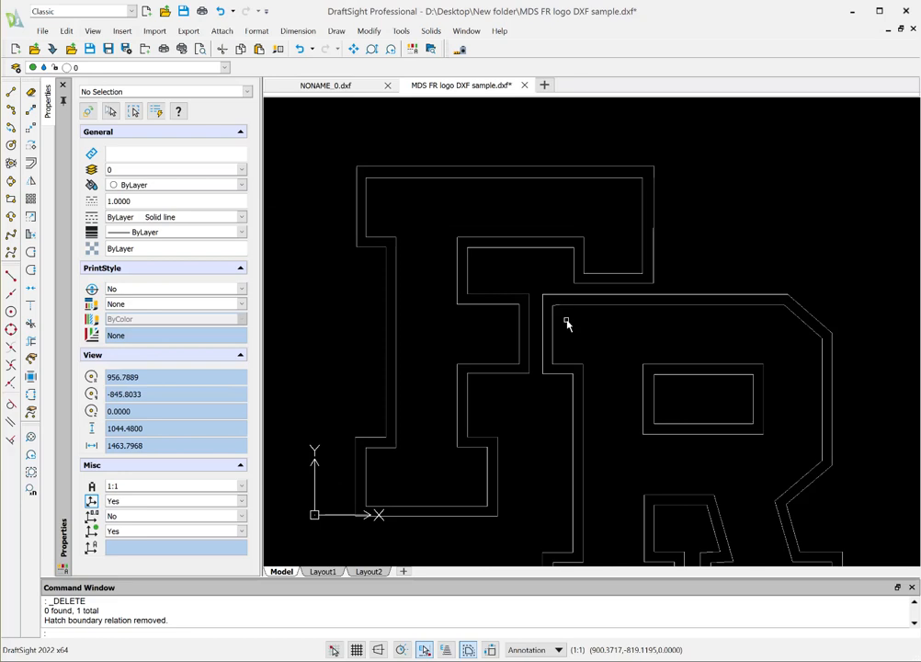
scroll(566, 322, "down", 1)
scroll(759, 455, "down", 1)
scroll(740, 510, "up", 1)
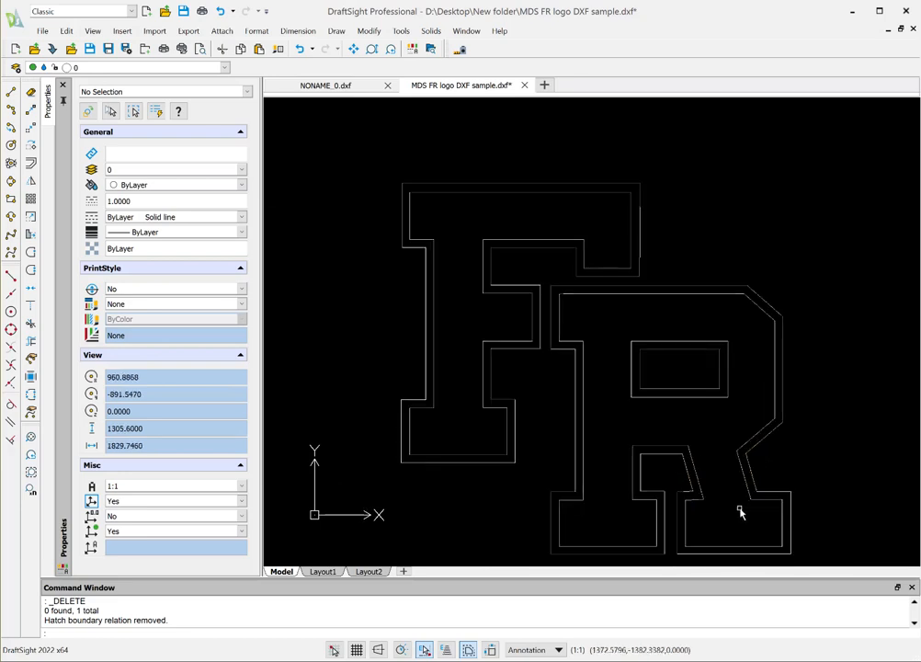
scroll(738, 510, "up", 1)
scroll(715, 517, "down", 1)
scroll(715, 517, "up", 1)
scroll(715, 517, "down", 1)
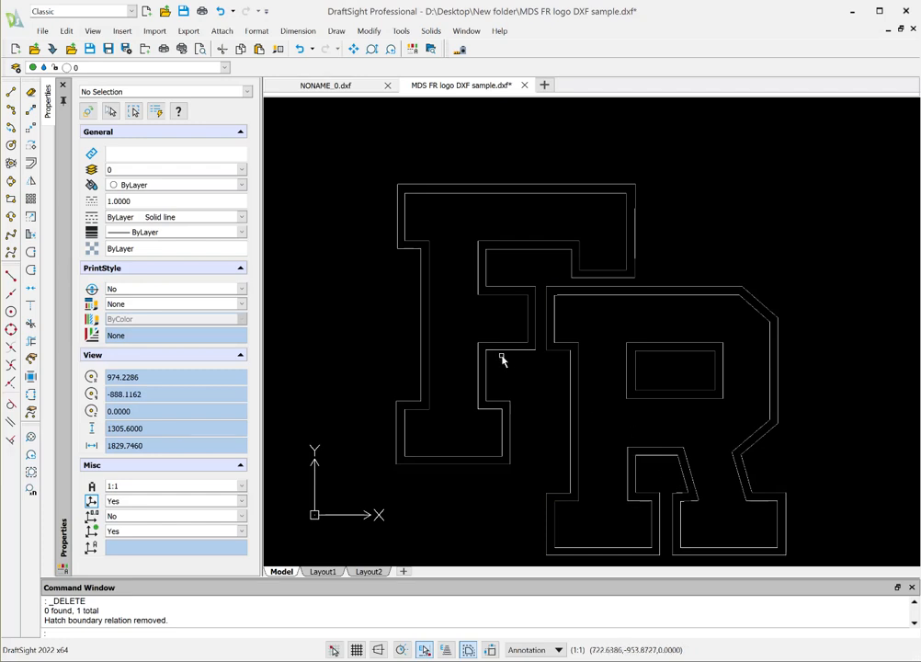
Fit the whole drawing in view and inspect the entity type and properties of the F's inner outline.
left_click(31, 438)
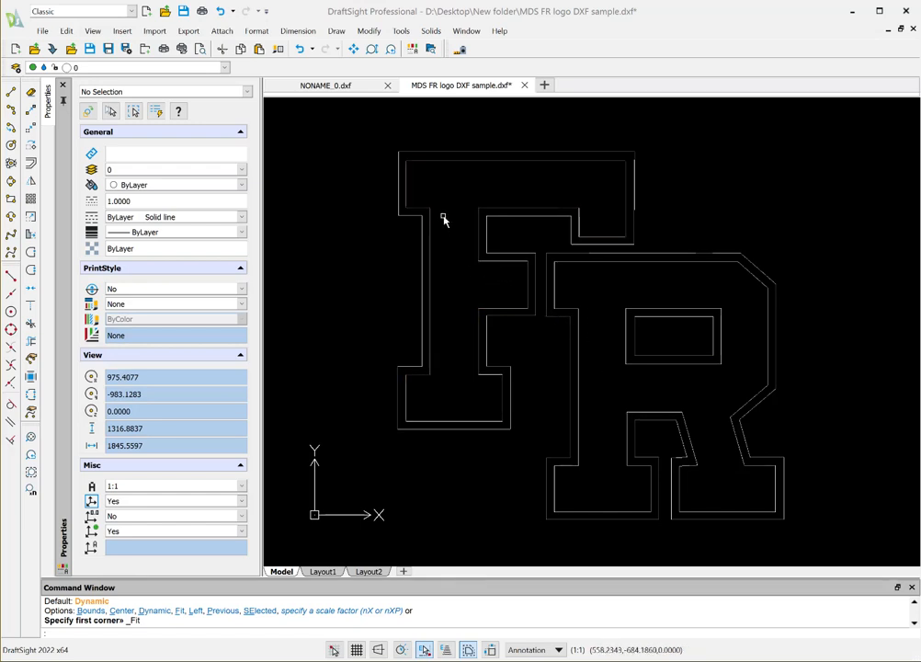
left_click(447, 163)
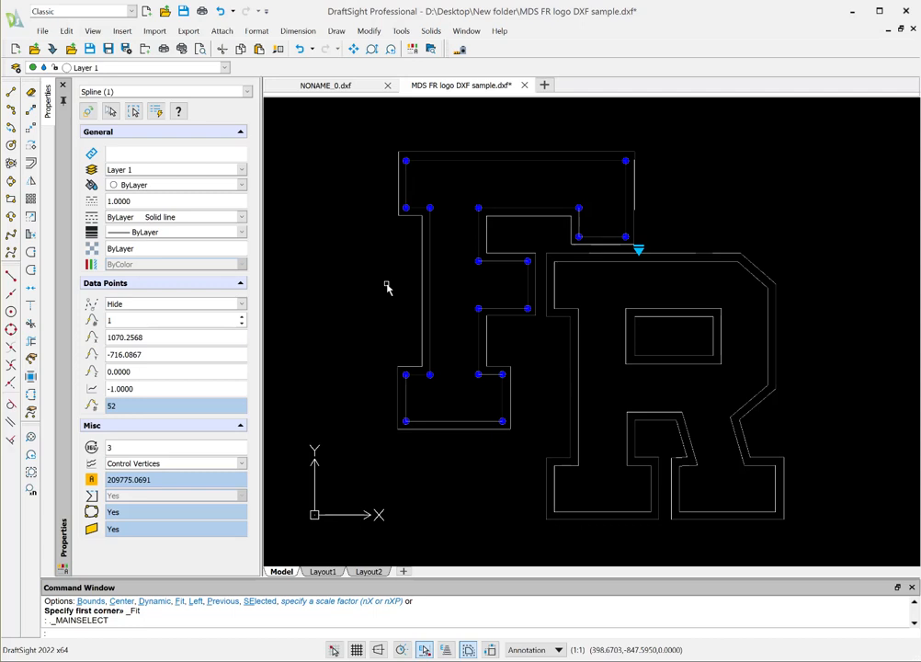
key("Escape")
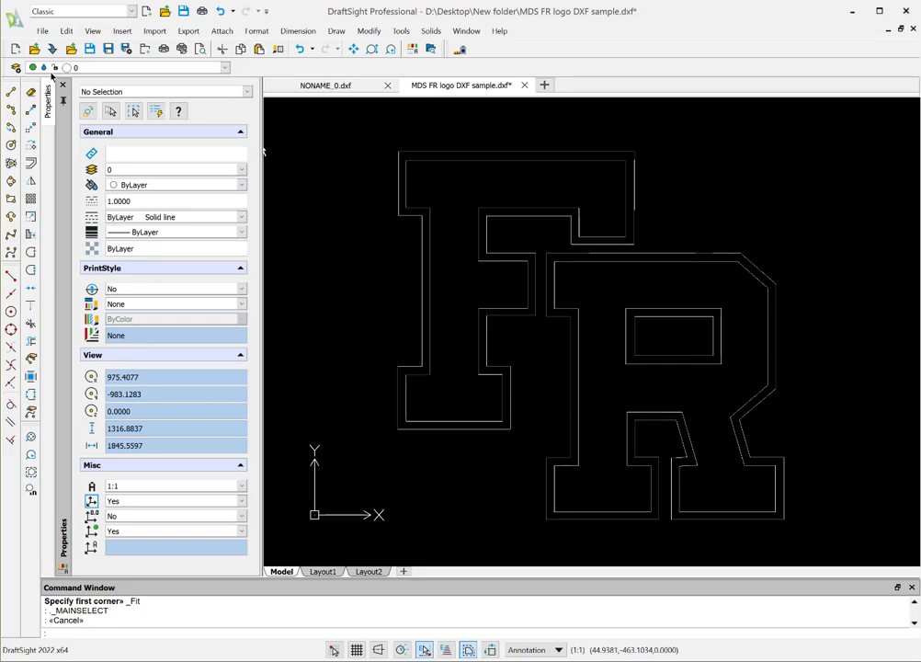
Create a layer named 1 with Red line color, make it the active layer and turn on Ortho mode.
left_click(15, 69)
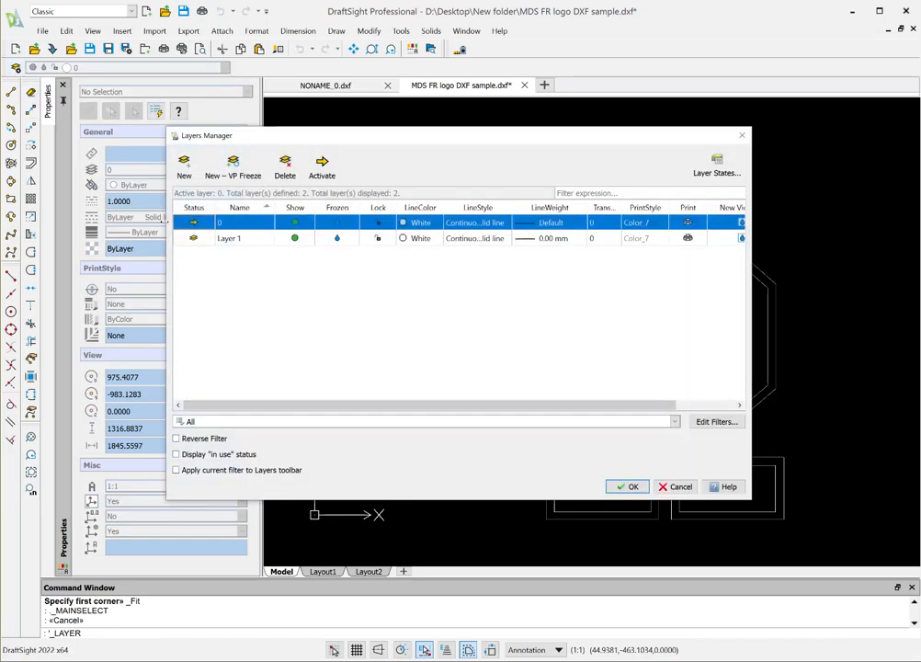
double_click(241, 241)
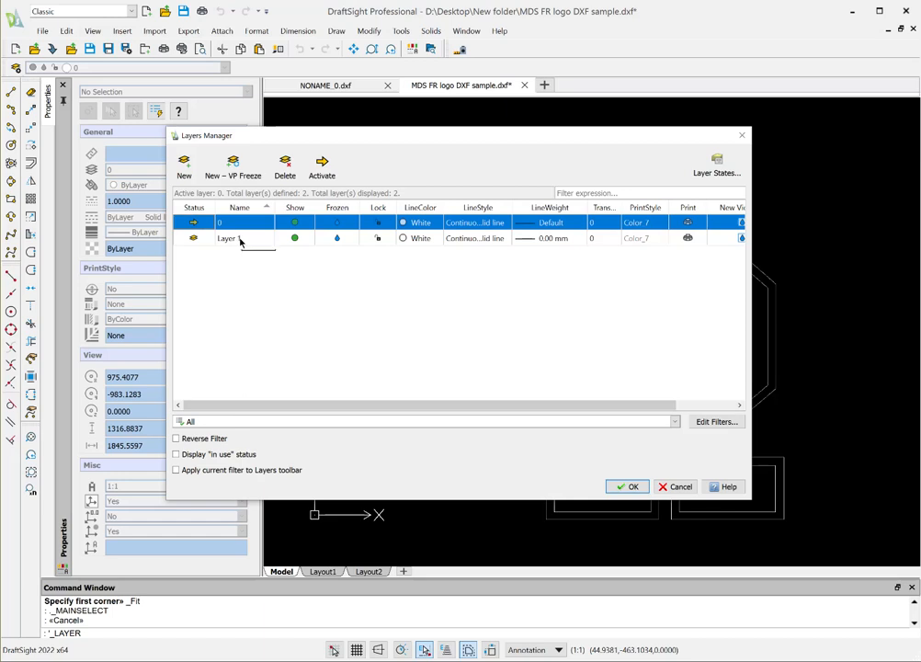
left_click(184, 164)
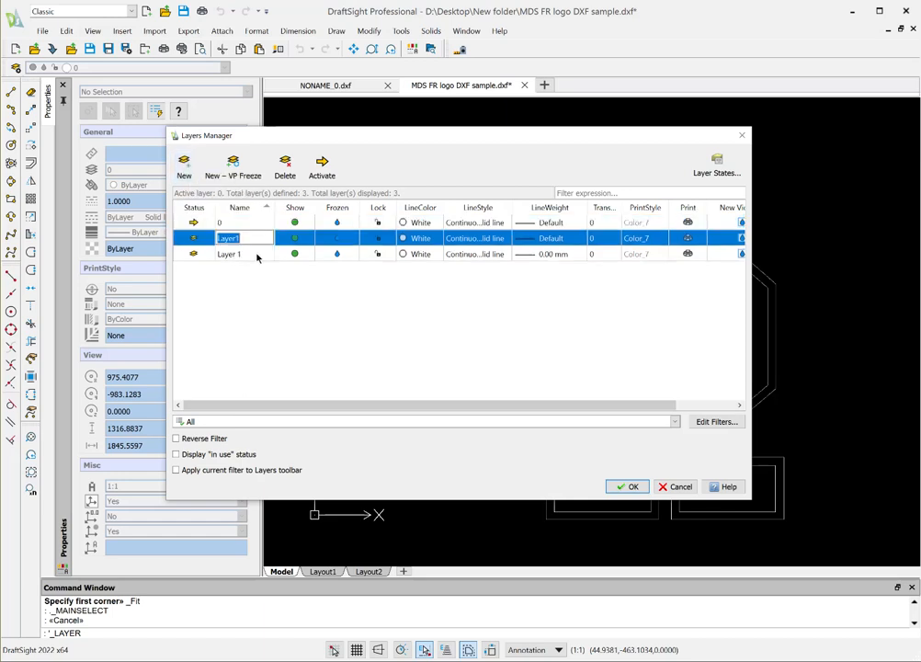
type("1")
left_click(409, 239)
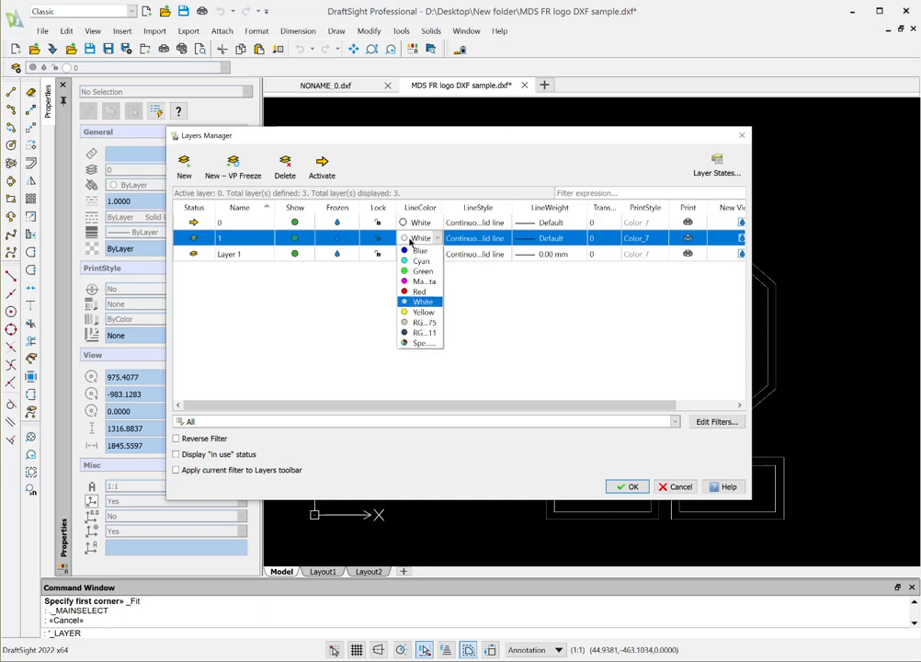
left_click(409, 292)
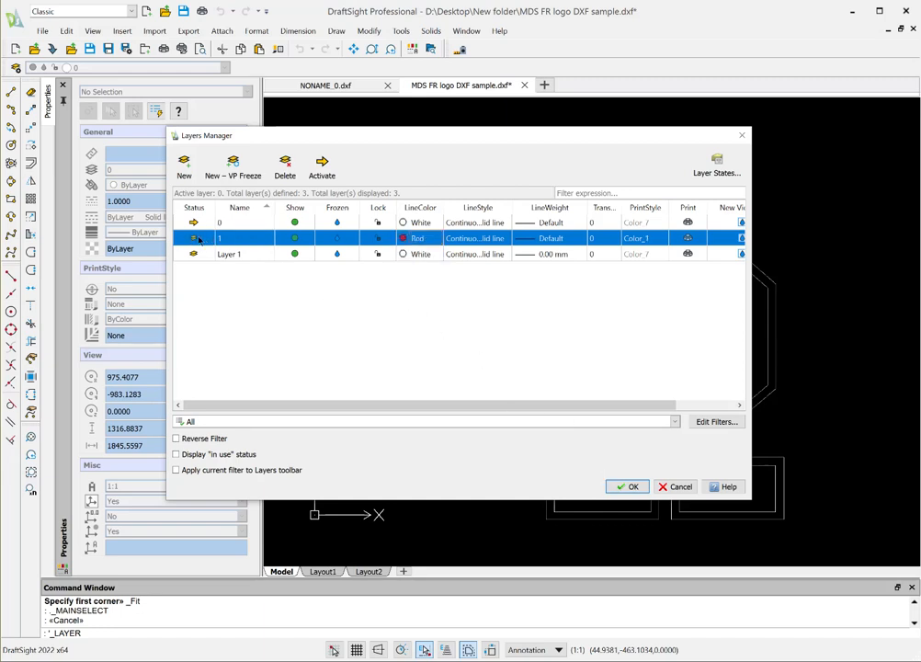
double_click(197, 239)
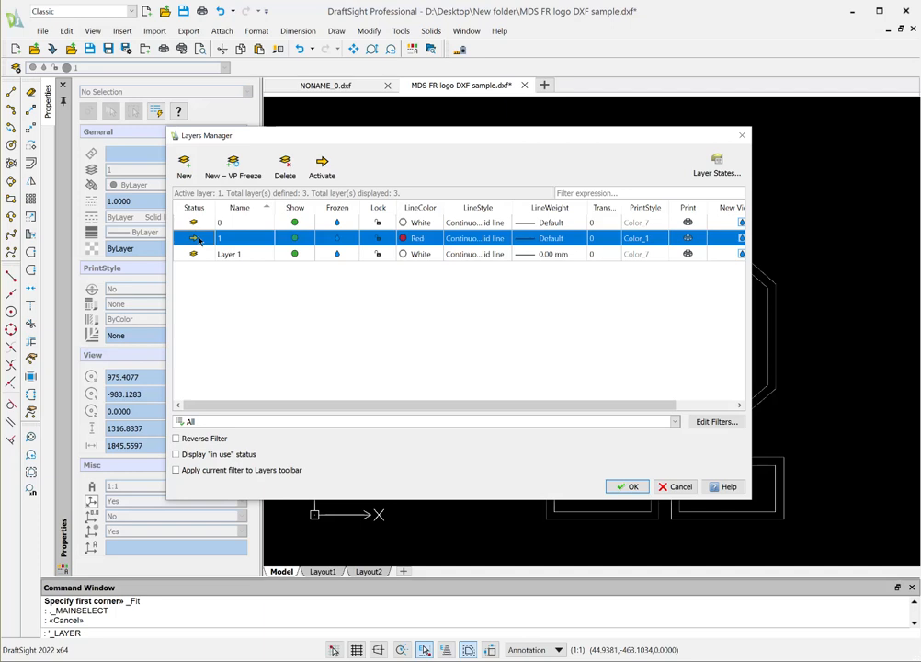
left_click(631, 487)
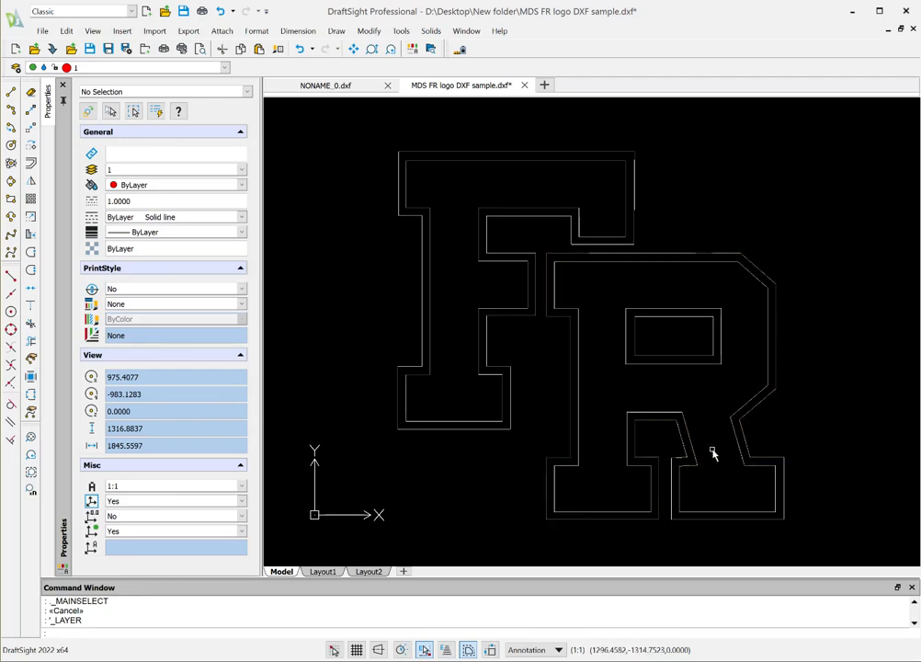
left_click(380, 649)
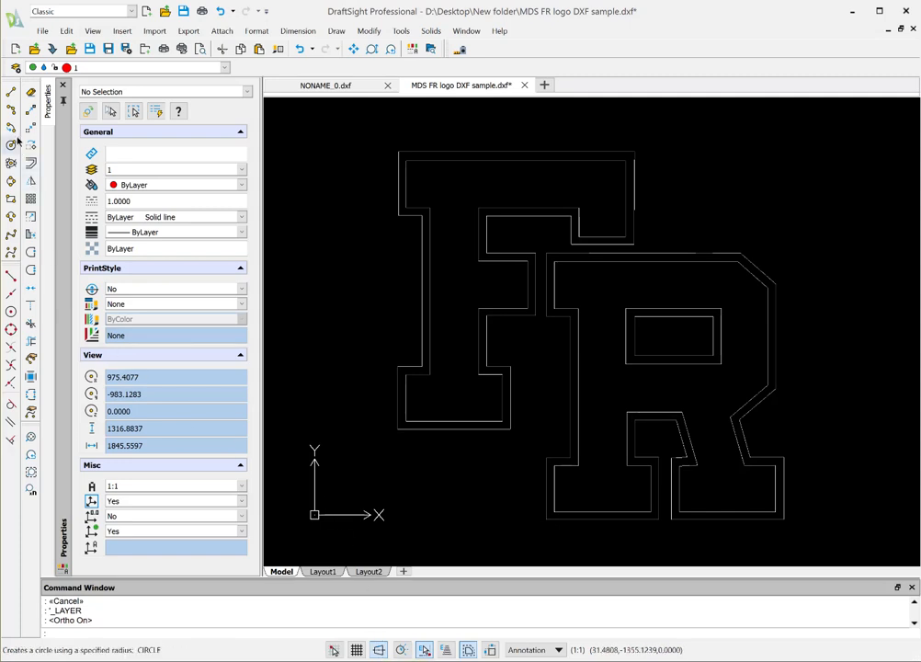
Try a vertical line along the F's outer left edge using the Nearest snap, inspect its alignment and delete it.
left_click(10, 93)
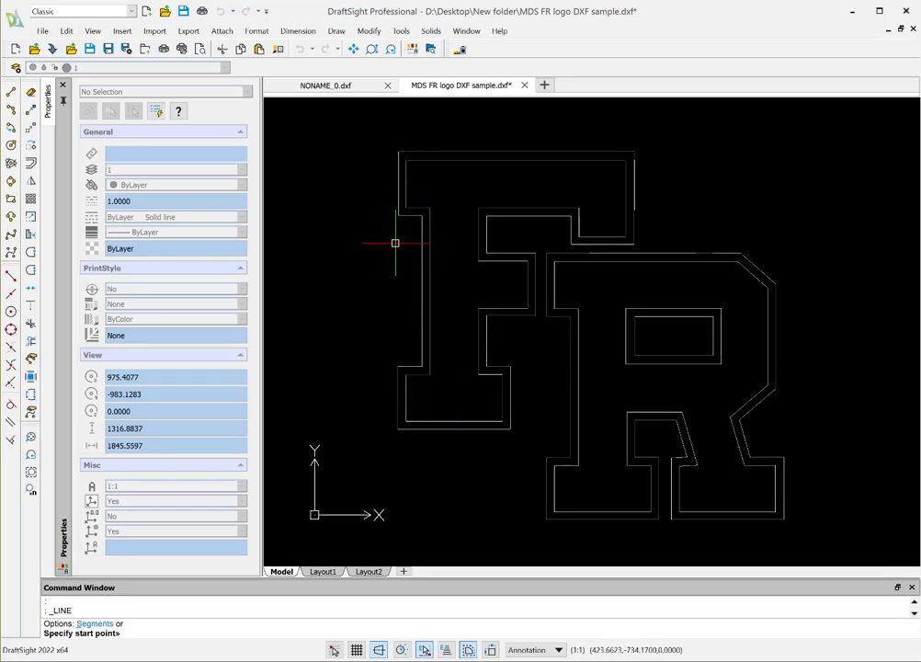
left_click(9, 387)
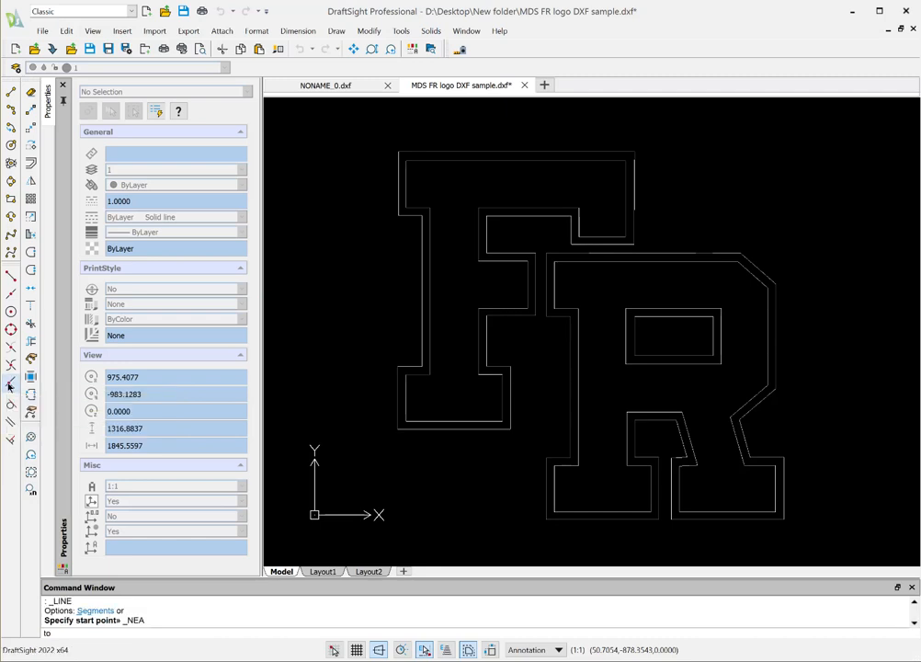
left_click(396, 424)
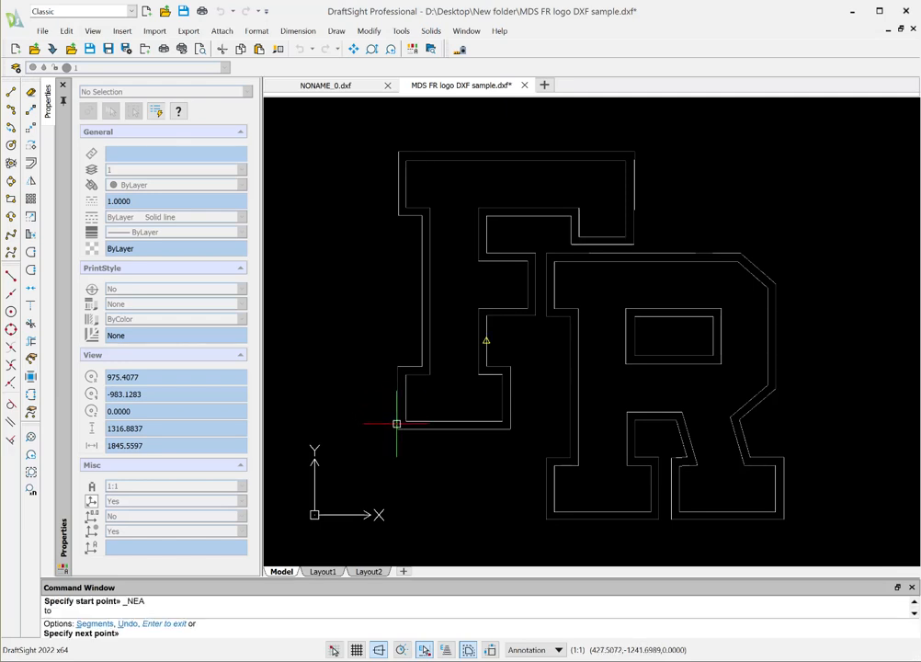
left_click(389, 128)
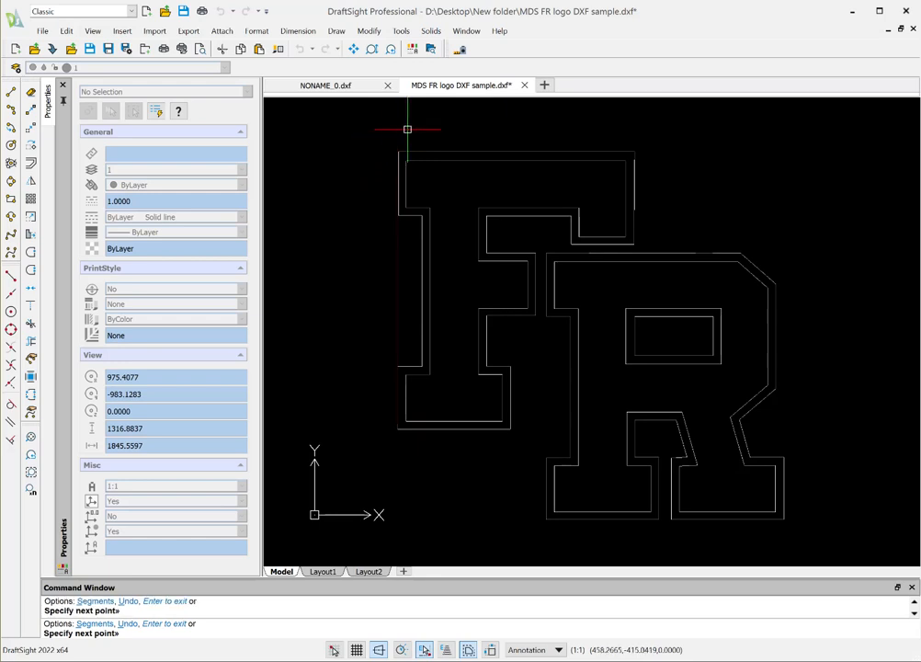
key("Return")
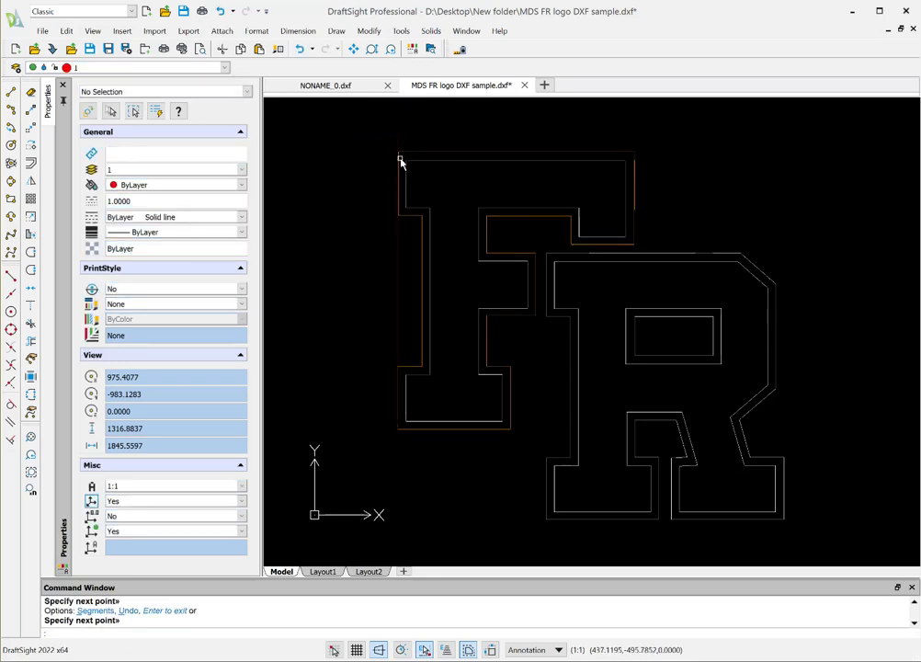
scroll(401, 162, "up", 5)
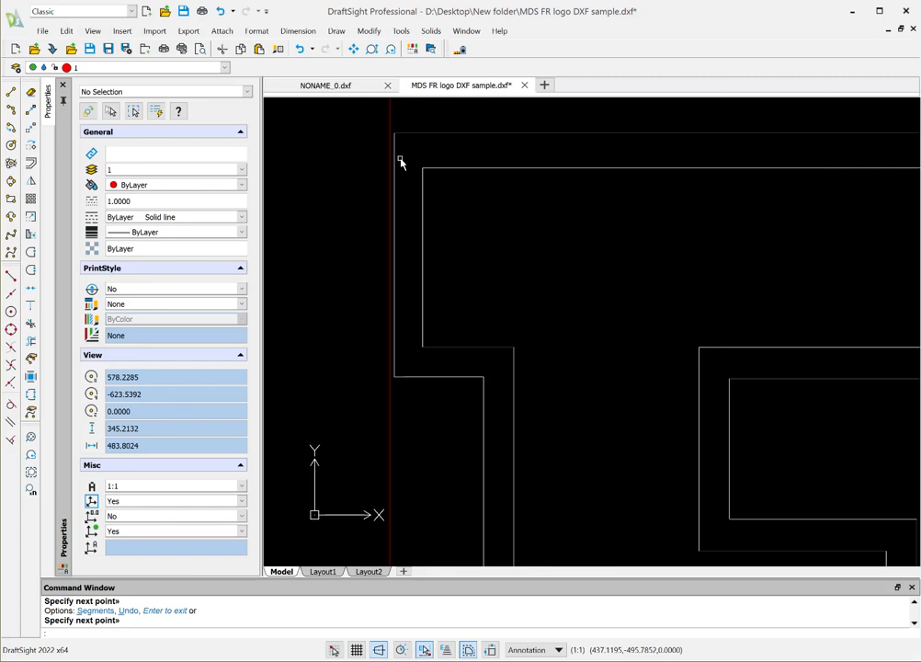
scroll(401, 162, "down", 3)
scroll(400, 162, "down", 2)
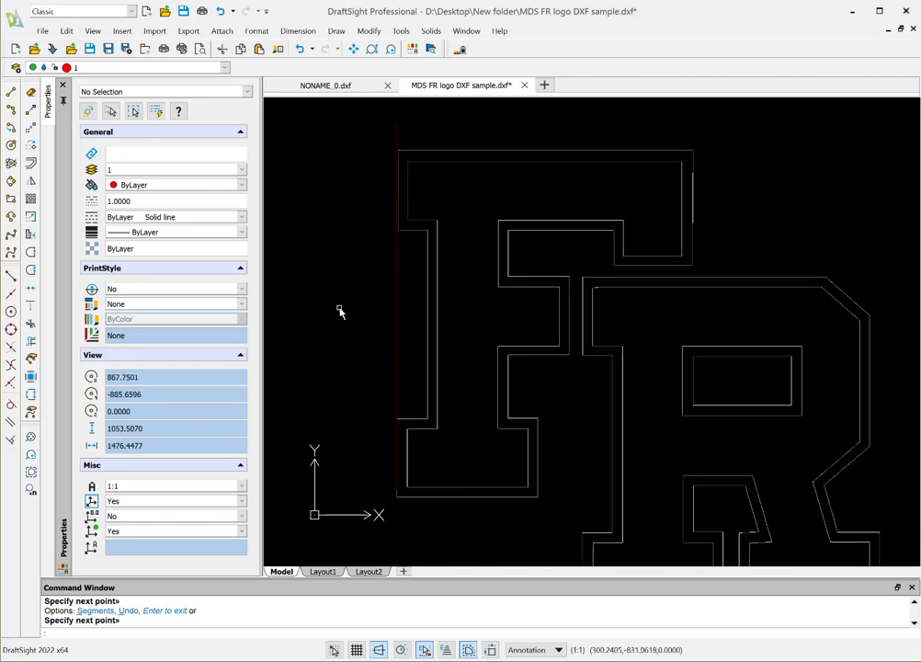
key("Return")
left_click(397, 329)
key("Delete")
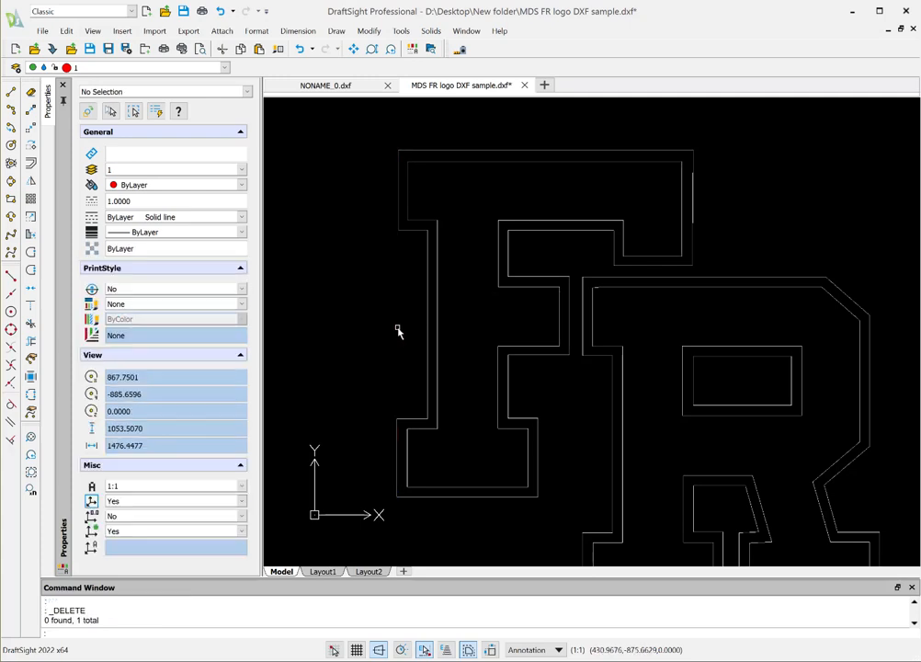
Draw a vertical line from the lower left of the F's inner outline, snapped with Nearest, to beyond the letter's top edge.
left_click(11, 93)
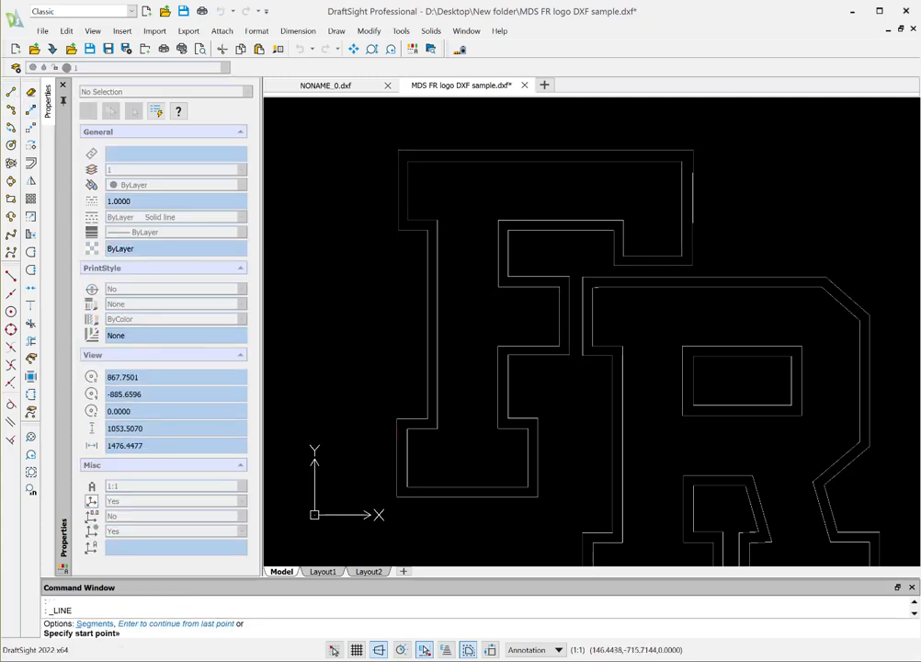
left_click(10, 384)
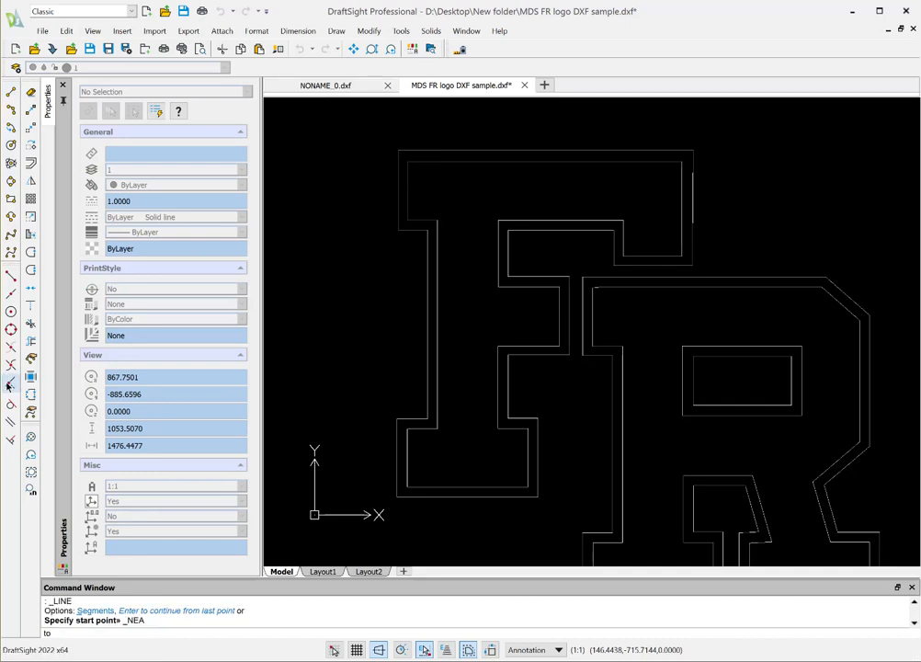
left_click(405, 483)
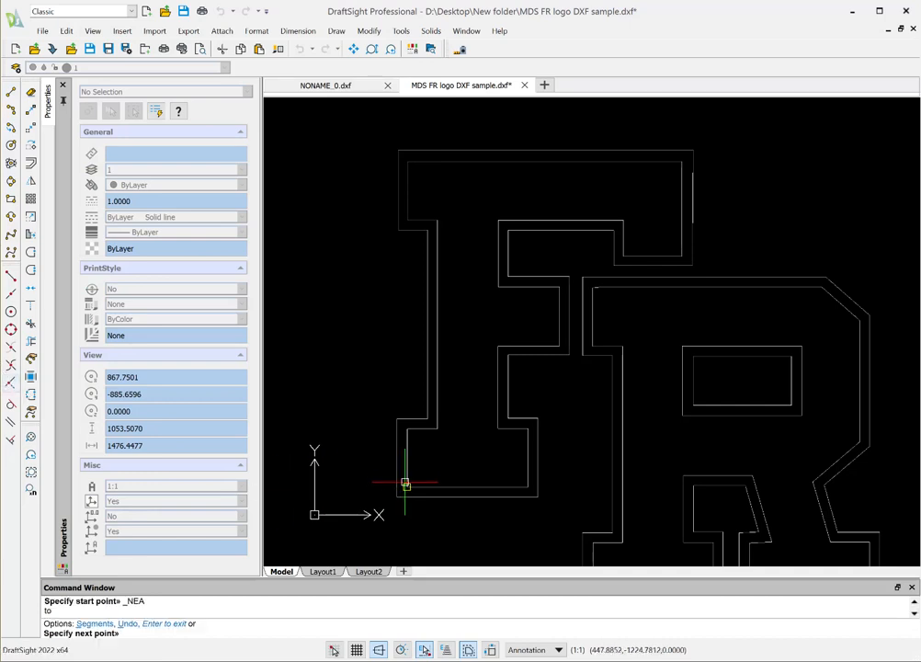
left_click(411, 125)
key("Return")
Trace the top and right edges of the F's inner outline with straight Nearest-snapped lines that overshoot the corners.
key("Return")
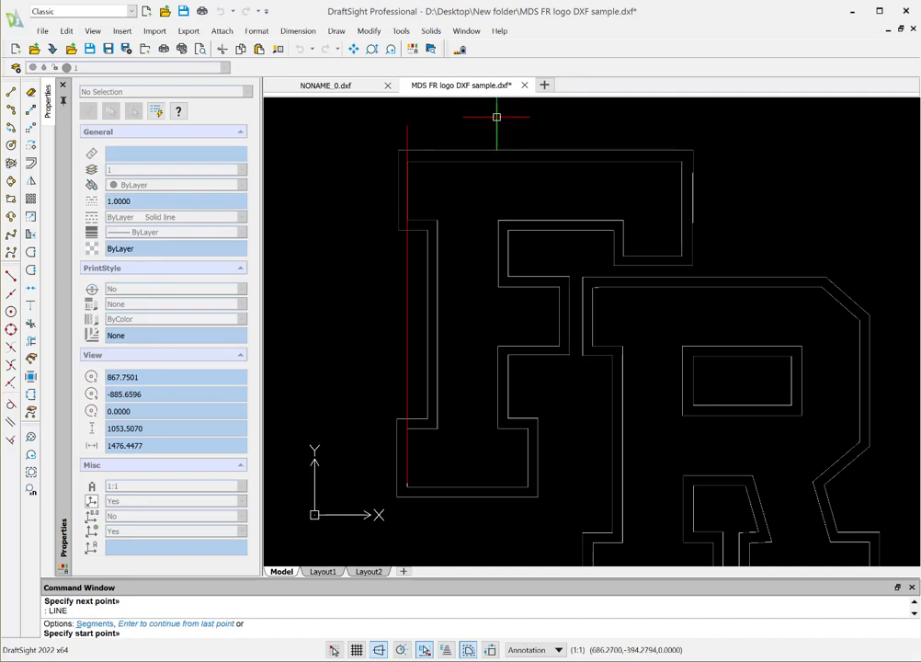
left_click(11, 296)
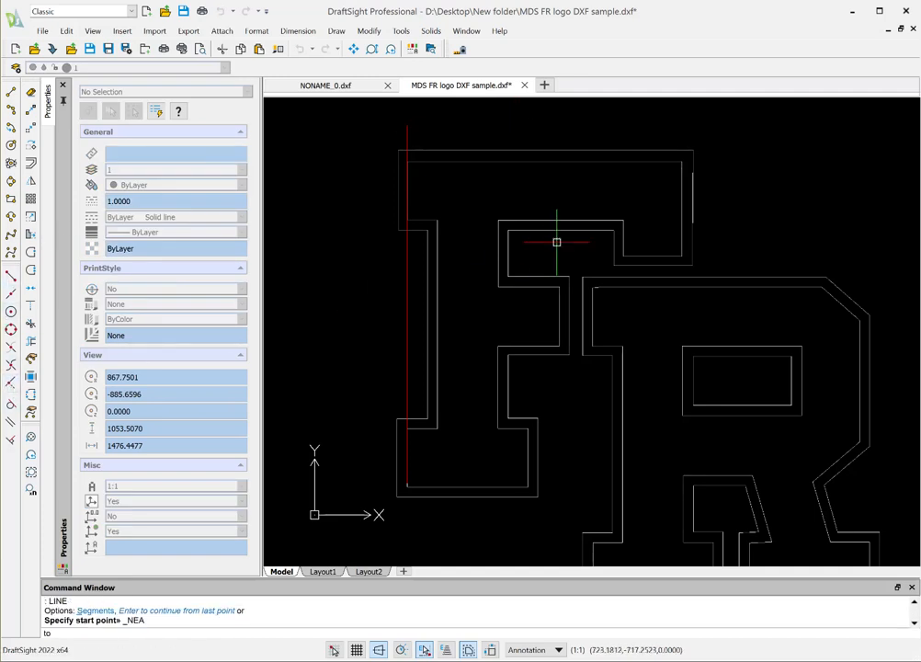
left_click(669, 161)
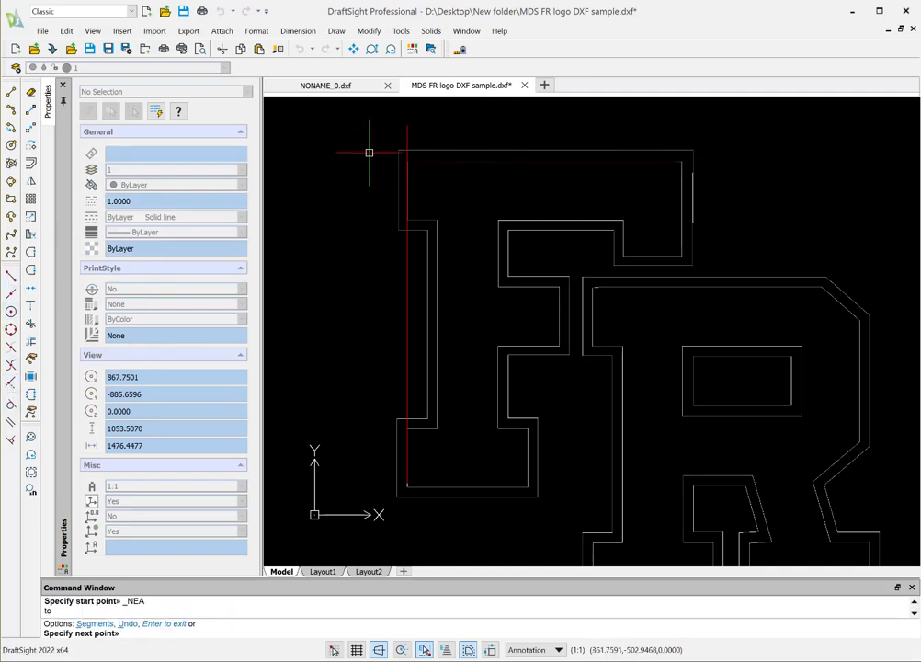
key("Return")
key("Return")
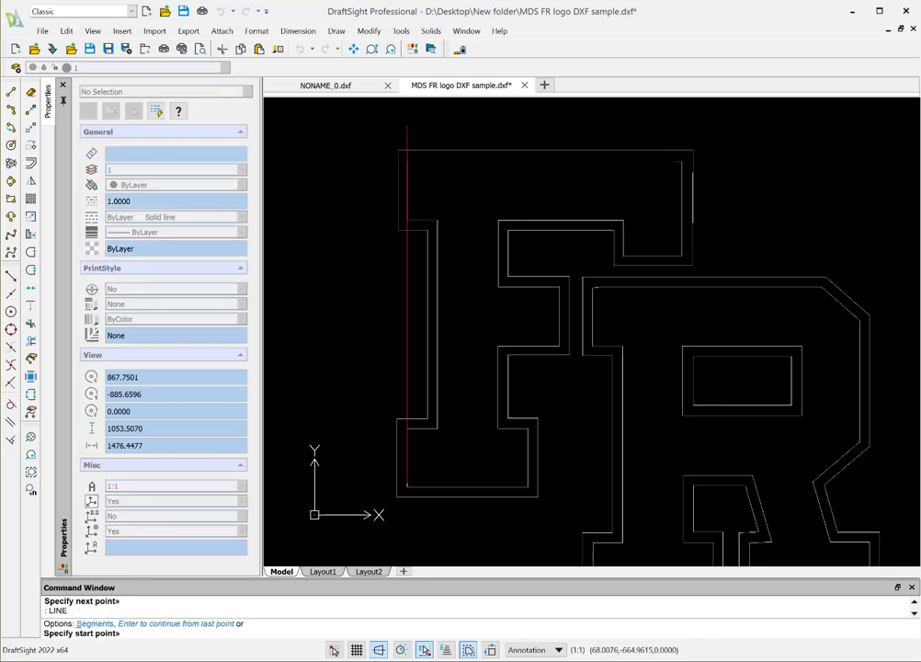
left_click(11, 296)
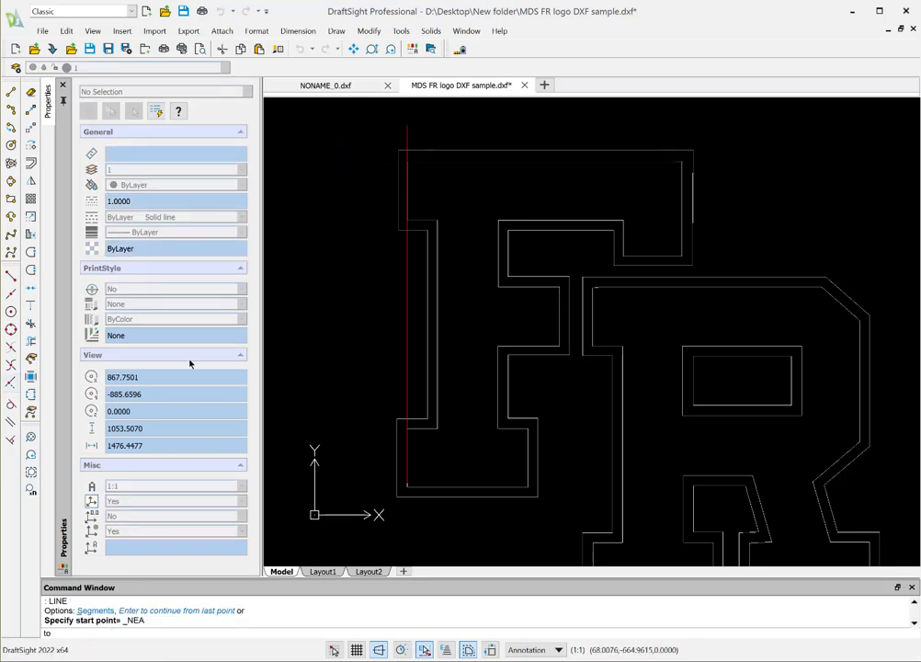
left_click(680, 251)
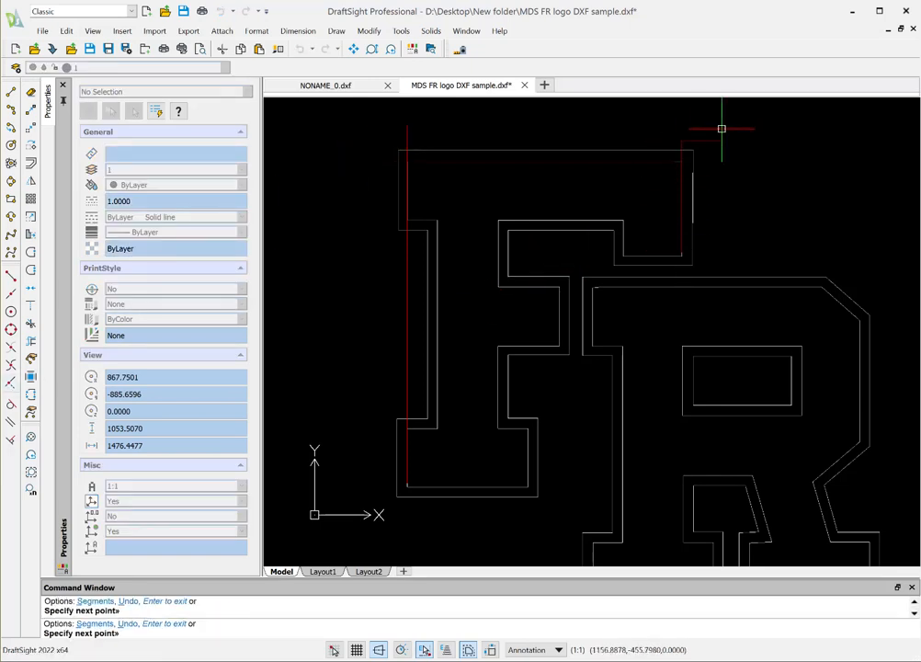
left_click(684, 142)
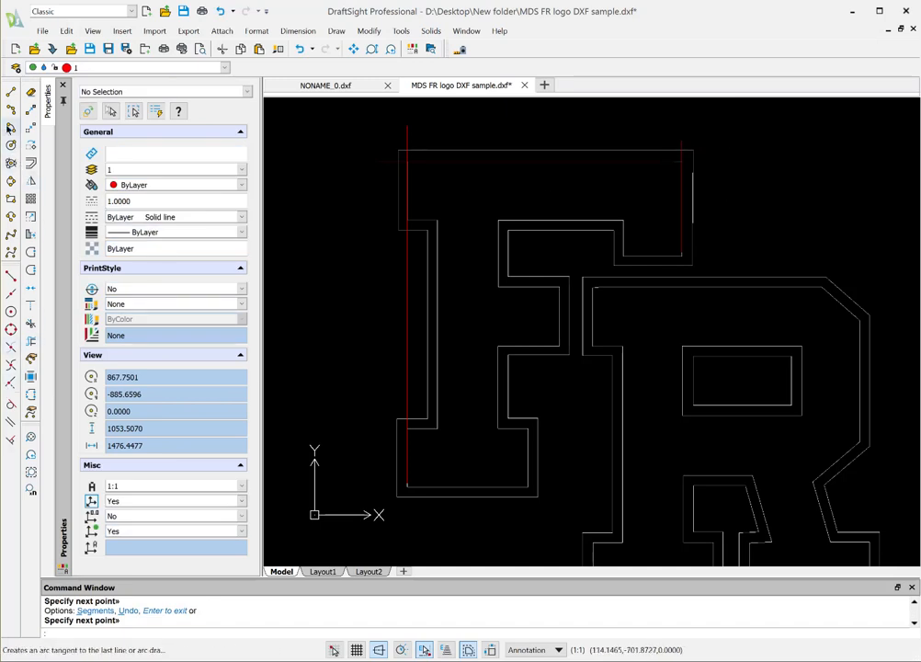
Trace the bottom and inner vertical edges of the F's upper arm serif on the inner outline with overshooting Nearest-snapped lines.
left_click(11, 91)
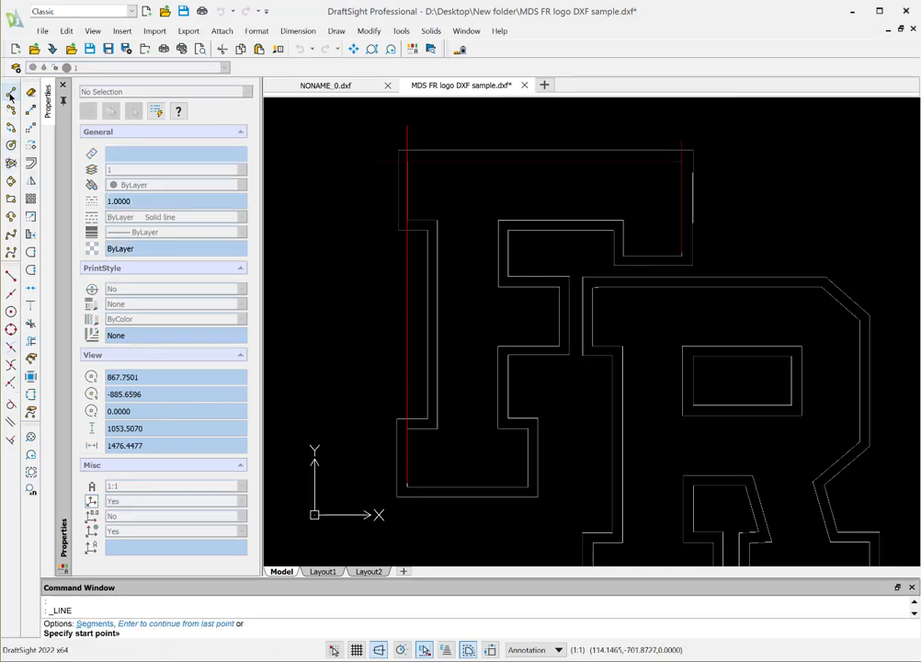
left_click(11, 384)
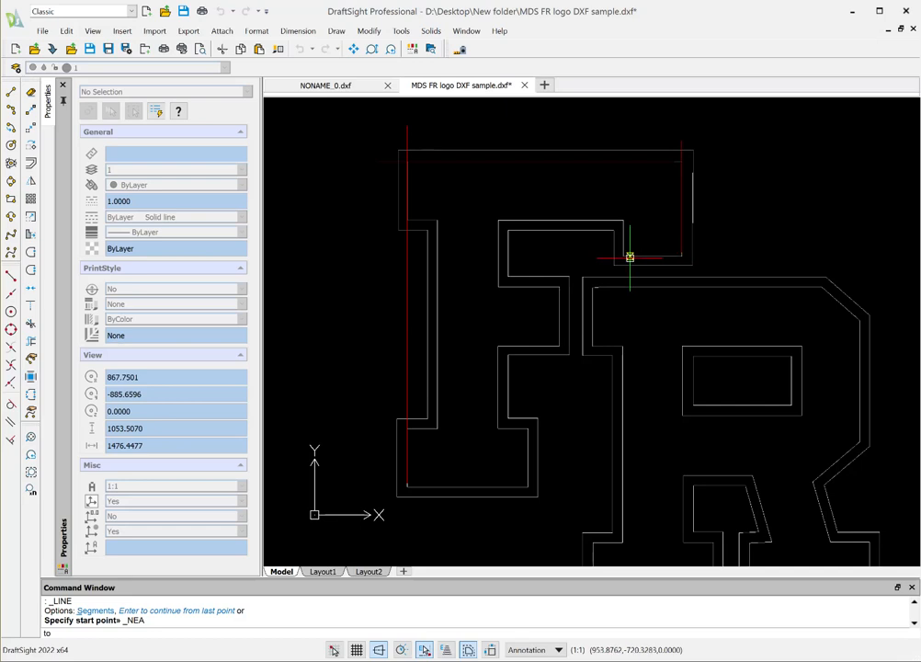
left_click(693, 252)
left_click(709, 220)
key("Return")
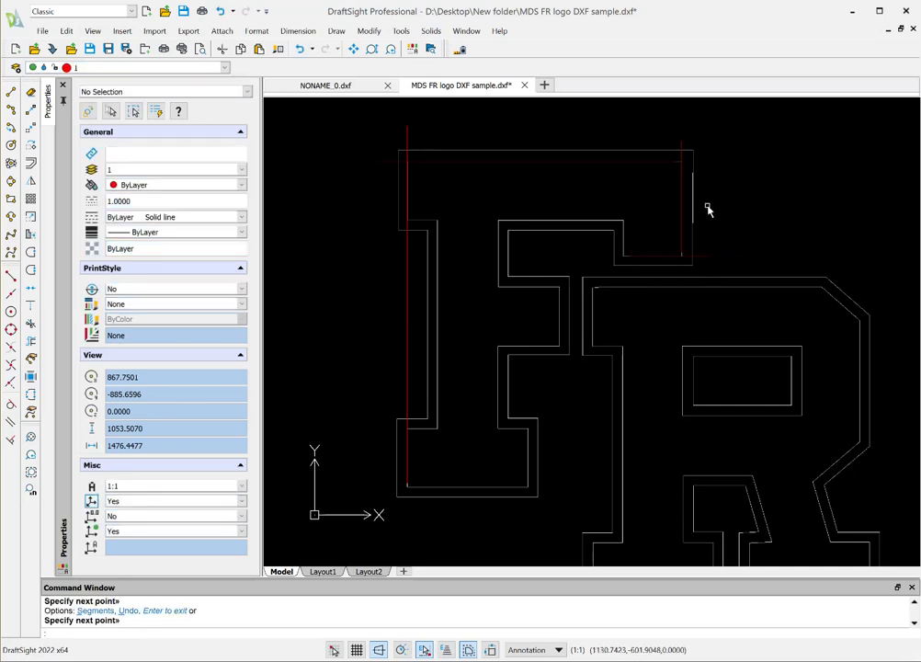
key("Return")
left_click(11, 384)
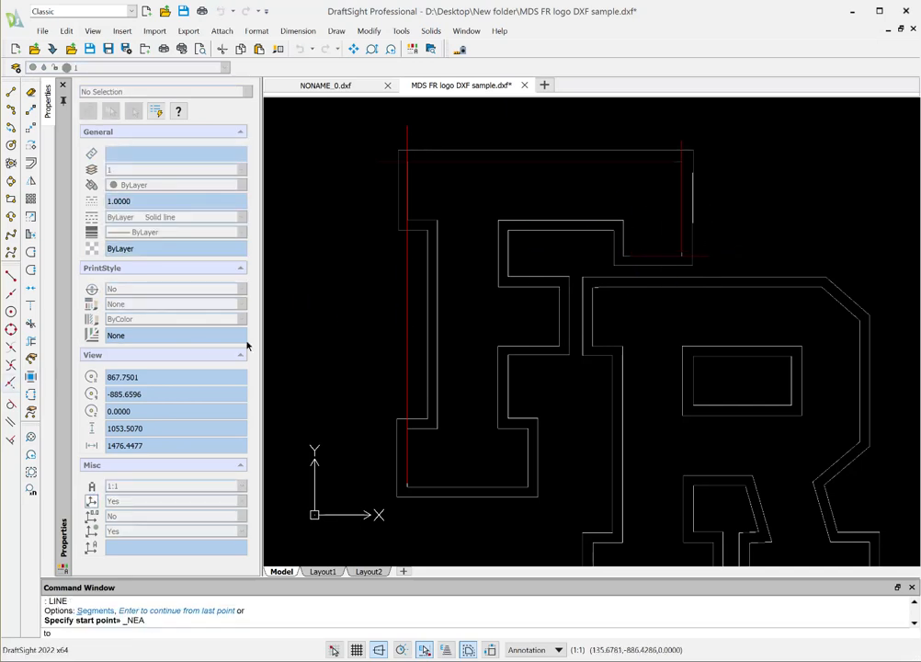
left_click(621, 249)
left_click(627, 188)
key("Return")
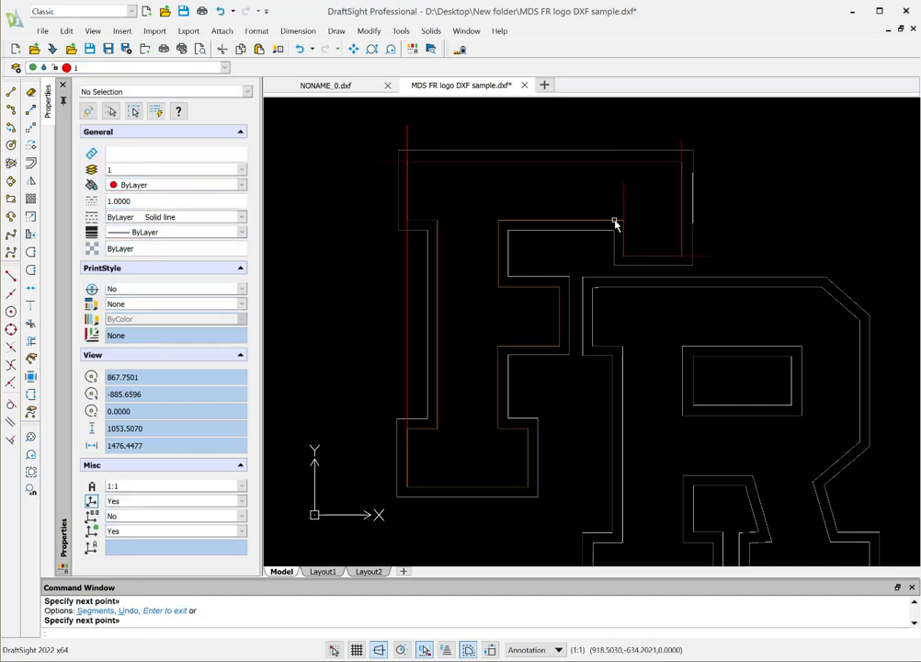
Draw a Nearest-snapped horizontal line along the inner outline's edge beneath the F's top arm, extending left past the stem corner.
key("Return")
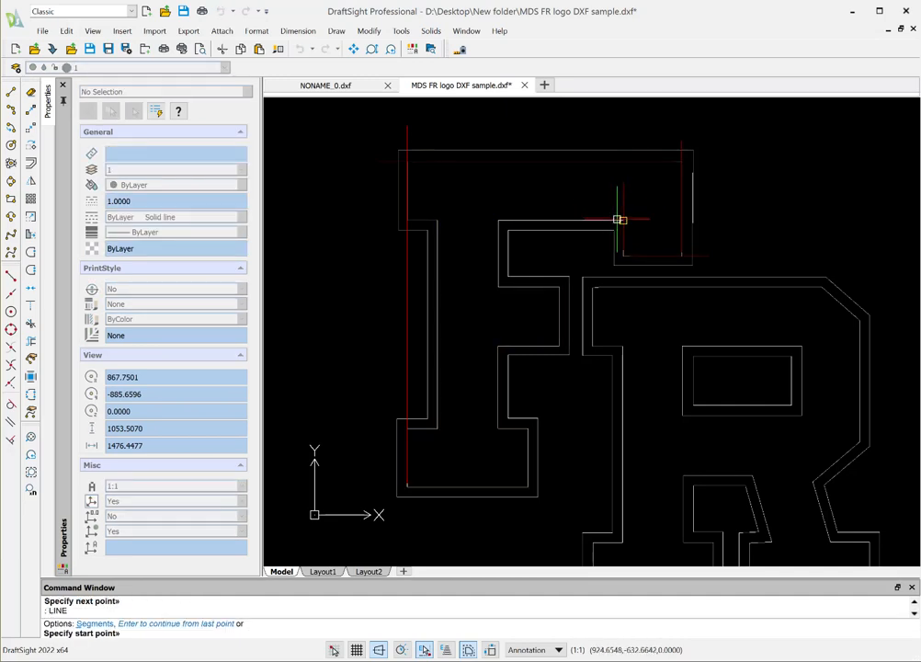
left_click(11, 384)
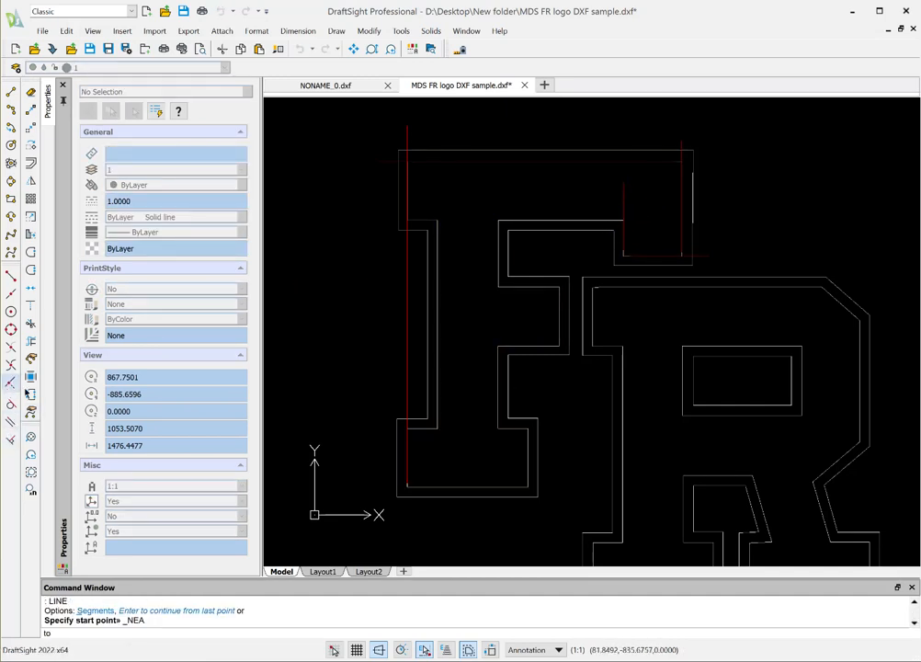
left_click(614, 218)
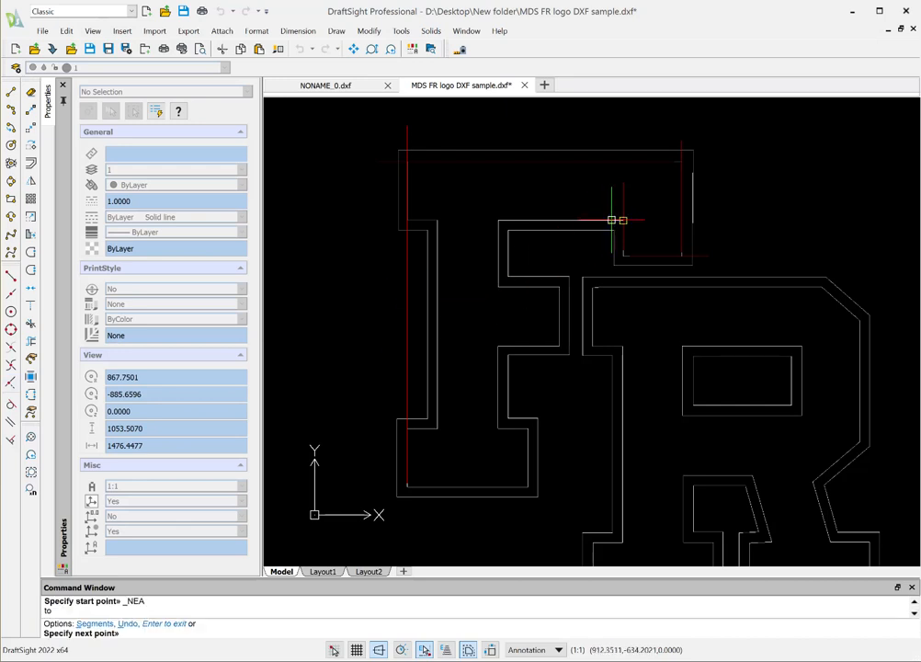
left_click(479, 207)
key("Return")
key("Return")
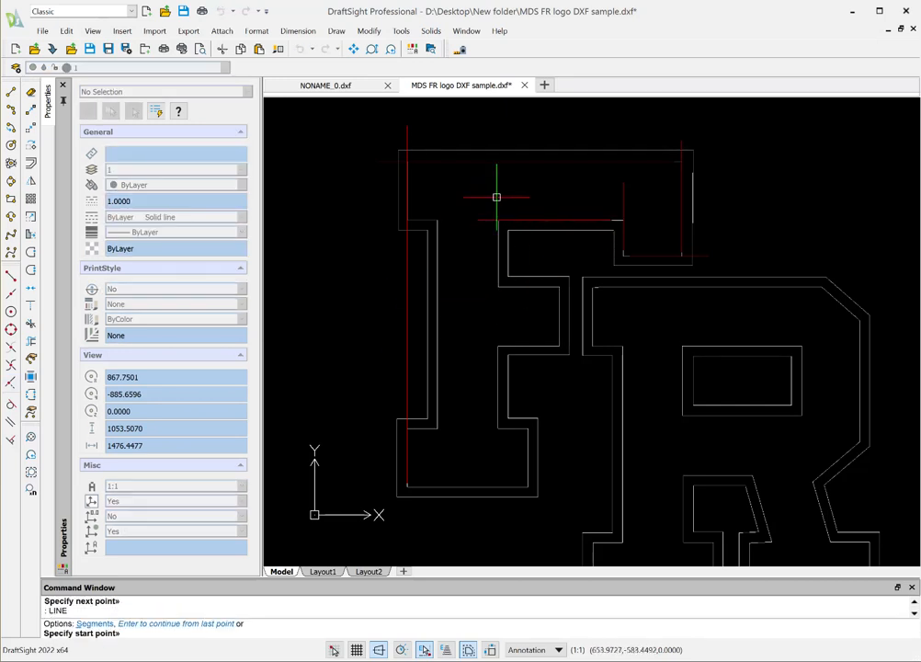
Draw a Nearest-snapped vertical line down the right edge of the F's stem on the inner outline, overshooting into the foot.
left_click(11, 383)
left_click(498, 226)
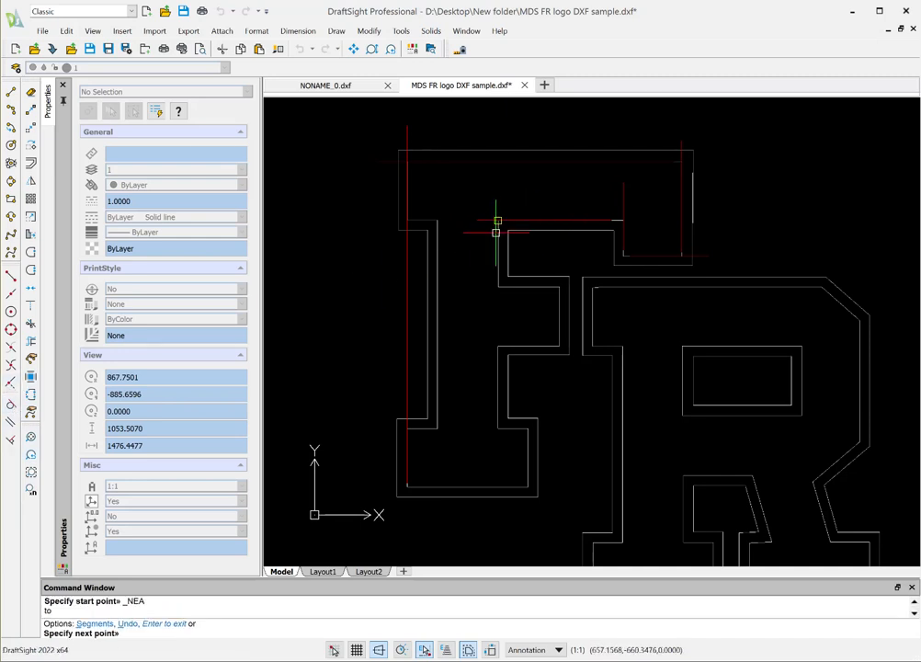
left_click(460, 438)
key("Return")
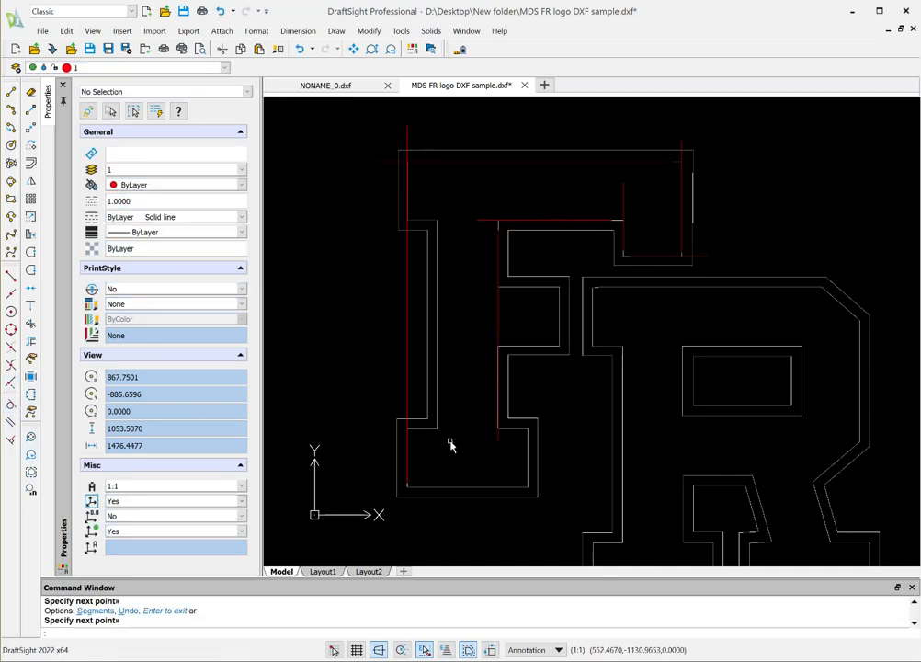
Draw a Nearest-snapped horizontal line along the inner outline's edge beneath the F's upper-left serif, overshooting the stem corner.
key("Return")
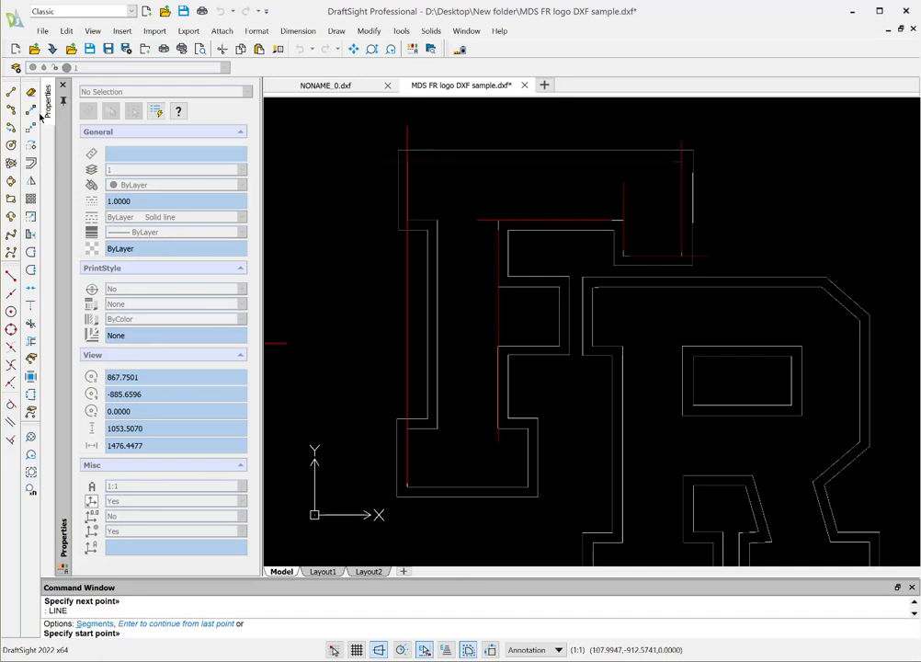
left_click(16, 385)
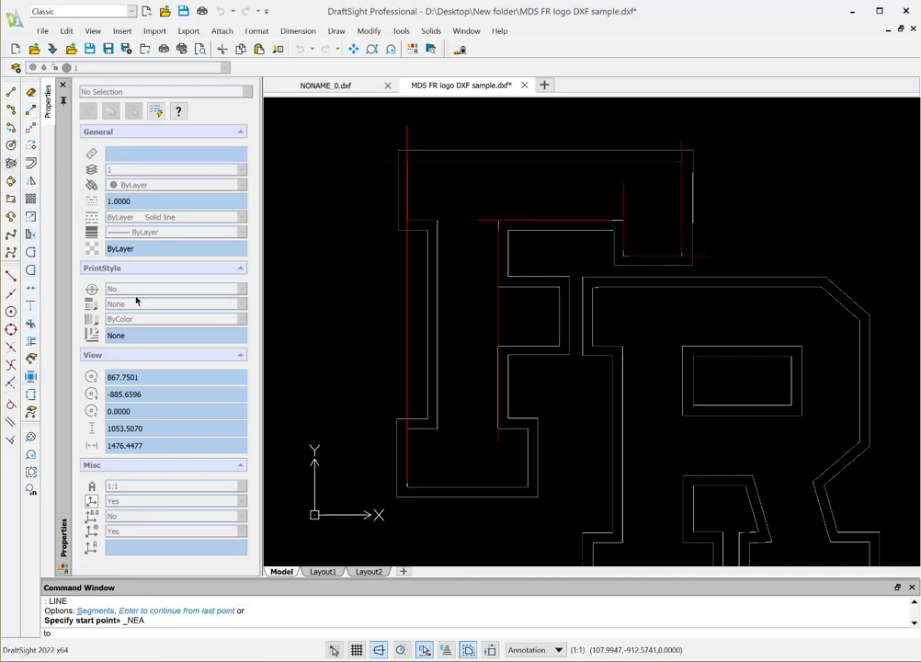
left_click(412, 219)
key("Return")
Trace the top edges of the F's foot on both sides of the stem with Nearest-snapped horizontal lines overshooting the stem corners.
key("Return")
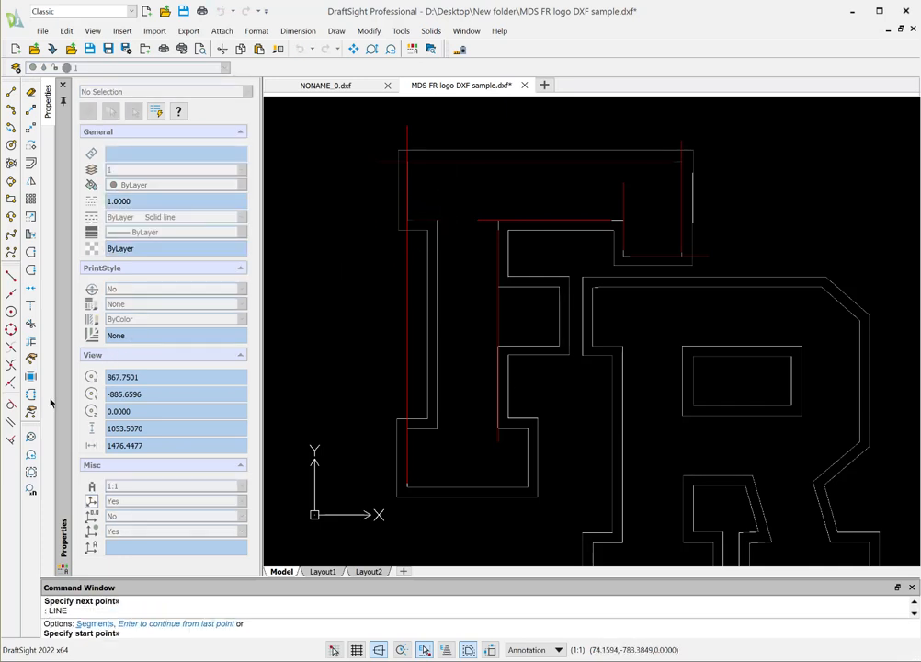
left_click(12, 397)
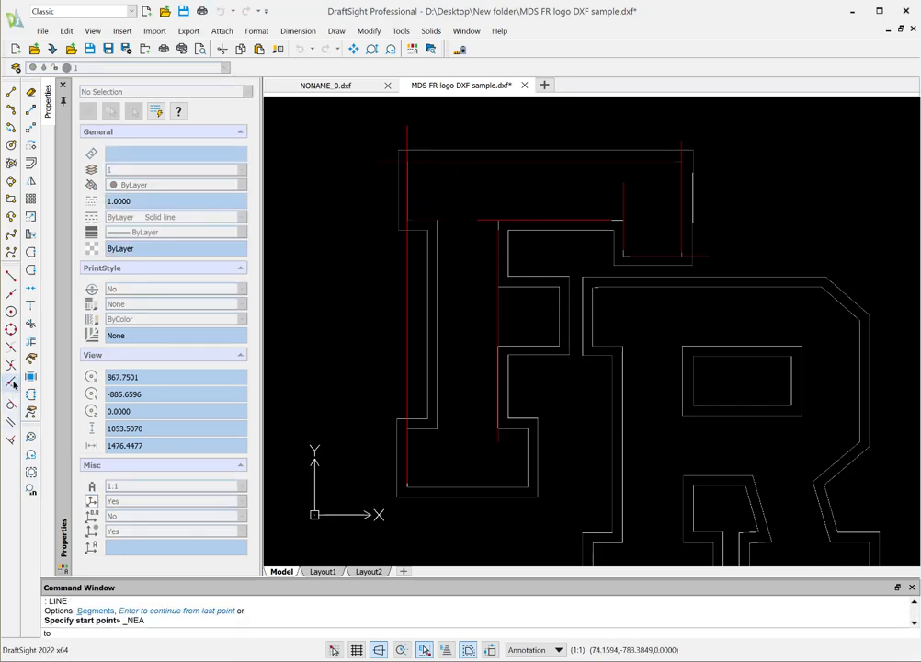
left_click(413, 429)
left_click(446, 425)
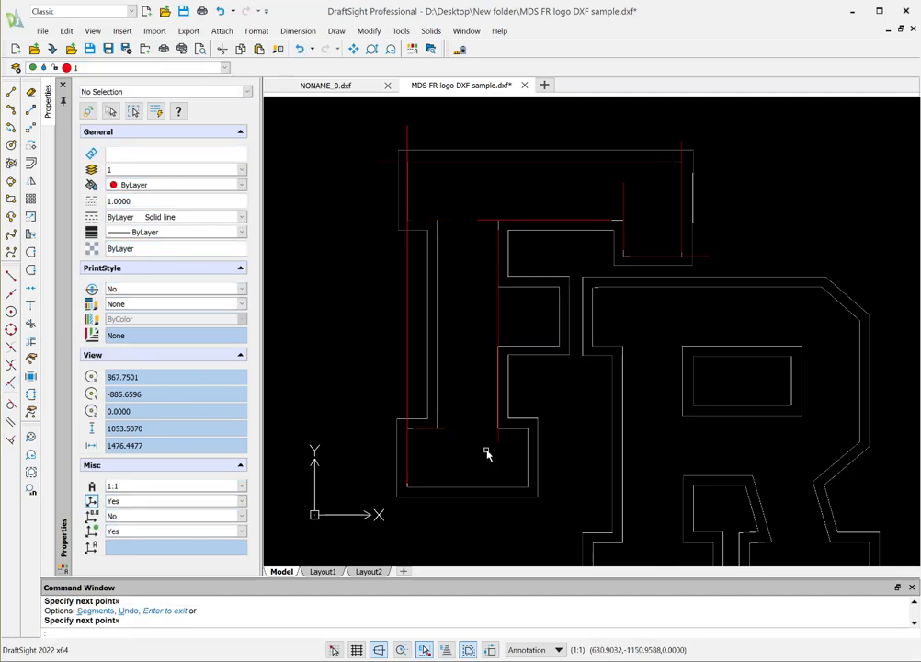
key("Return")
key("Return")
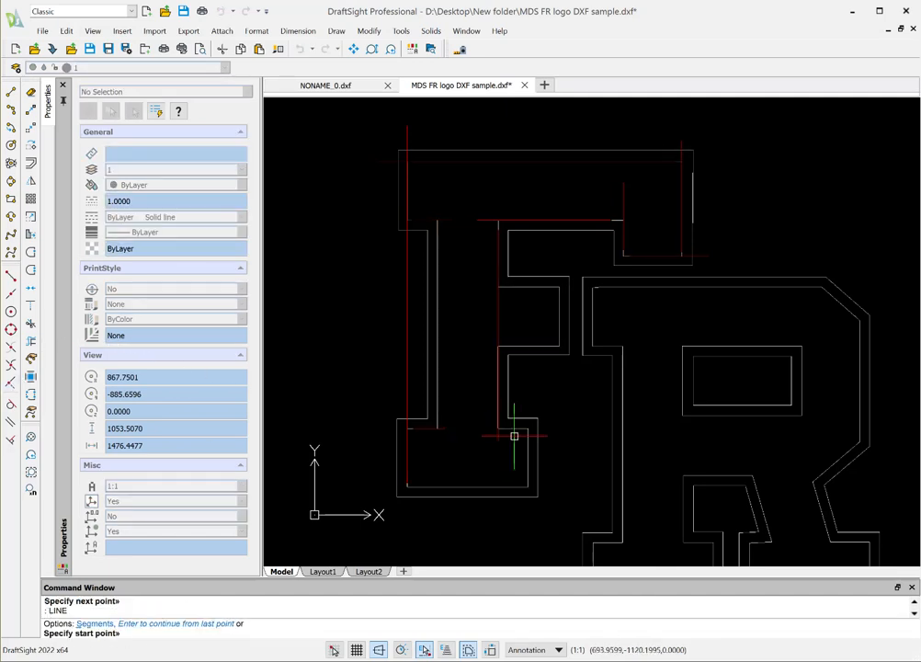
left_click(8, 385)
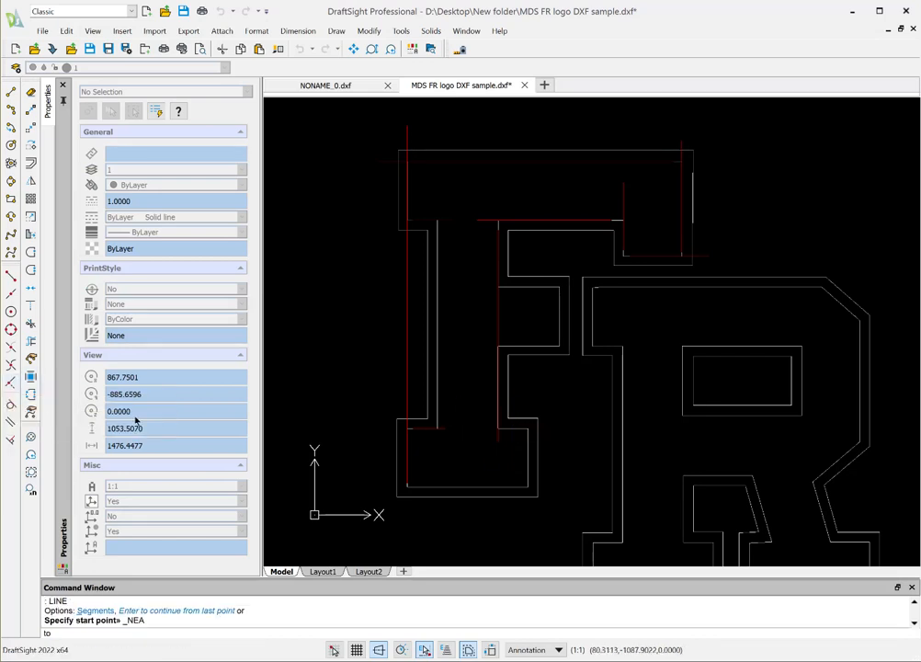
left_click(520, 428)
left_click(479, 427)
key("Return")
Trace the bottom and right edges of the F's foot on the inner outline with Nearest-snapped lines that overshoot their shared corner.
key("Return")
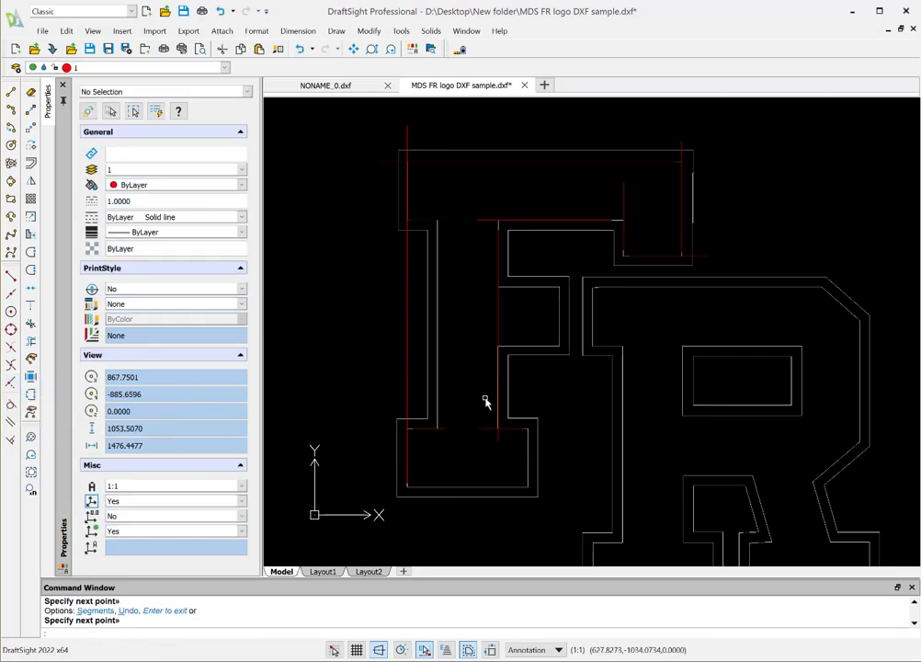
left_click(9, 385)
left_click(416, 485)
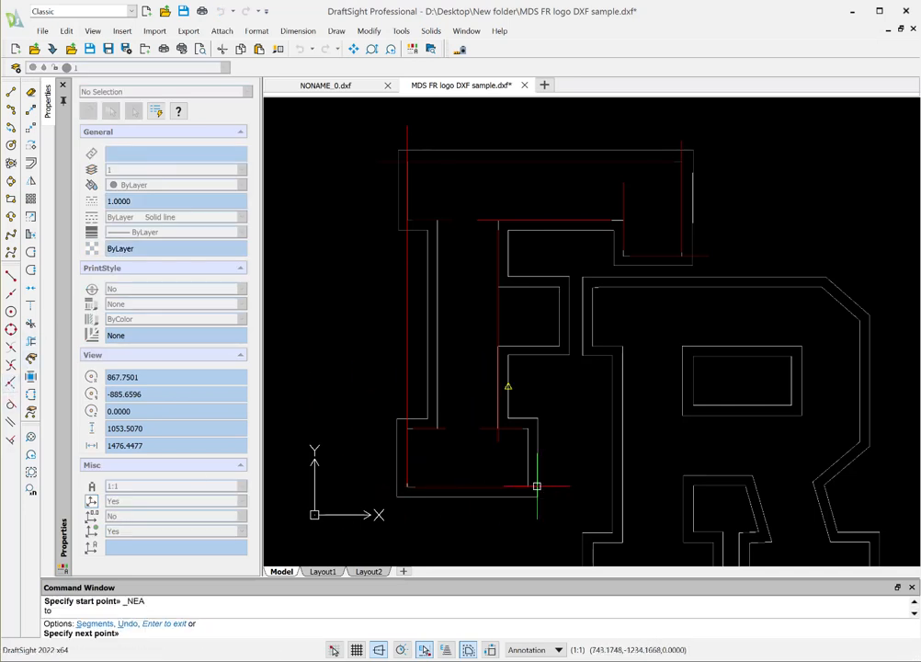
left_click(553, 485)
key("Return")
key("Return")
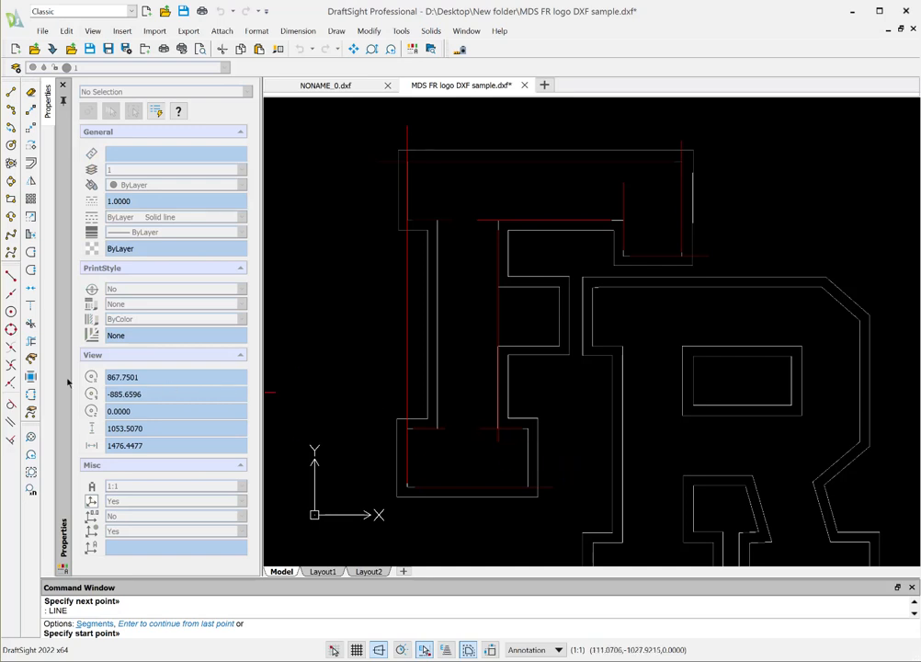
left_click(9, 386)
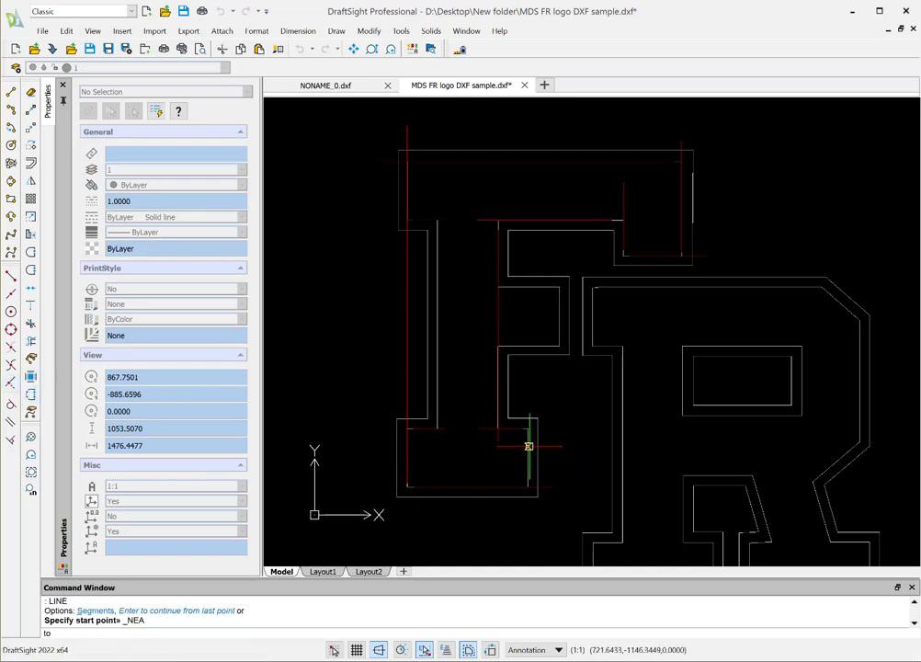
left_click(527, 454)
left_click(527, 509)
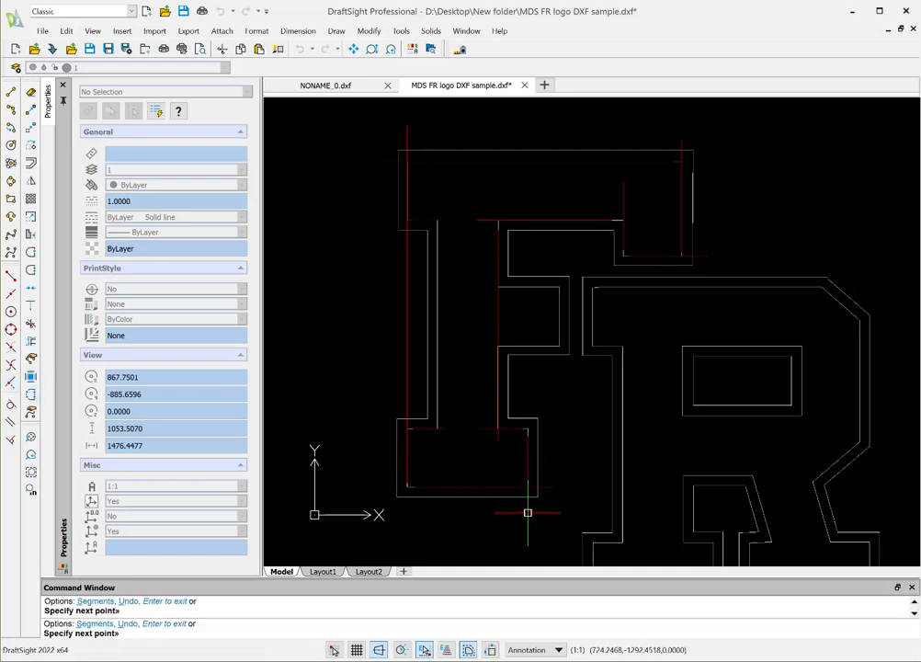
key("Return")
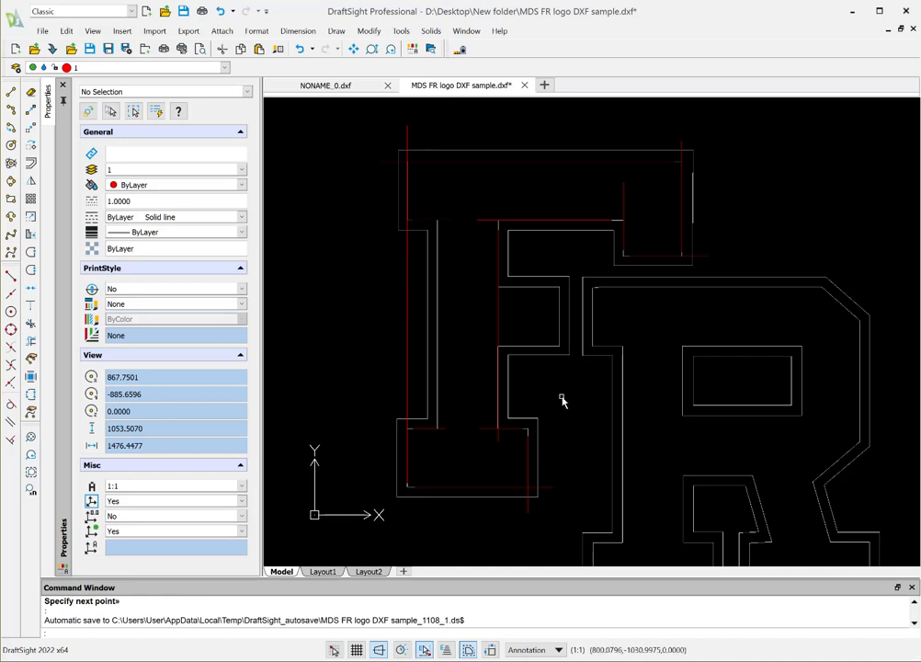
Trace the top edge and right end of the F's middle arm on the inner outline with overshooting Nearest-snapped lines.
key("Return")
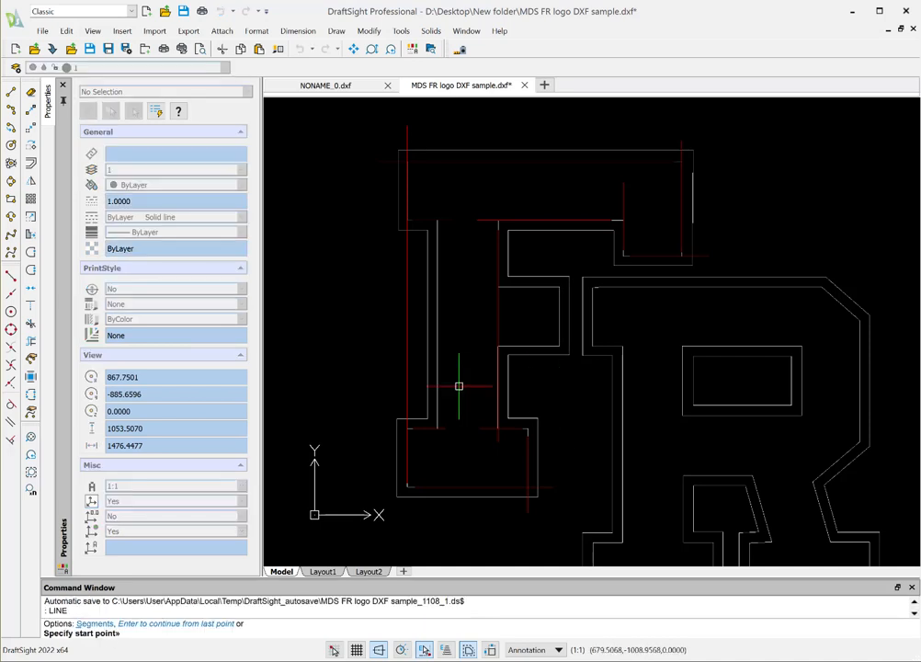
left_click(9, 385)
left_click(507, 286)
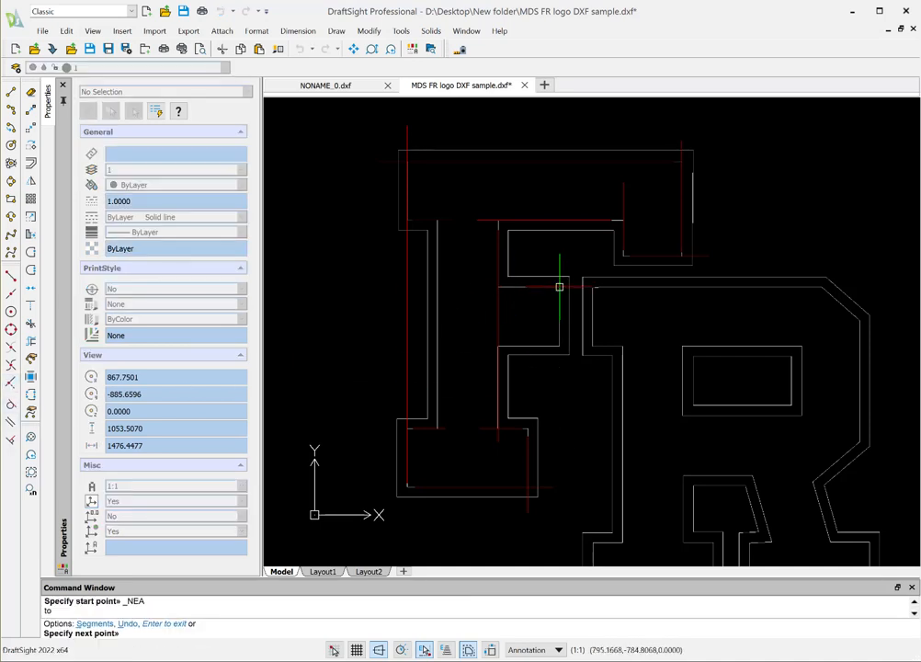
left_click(571, 286)
key("Return")
key("Return")
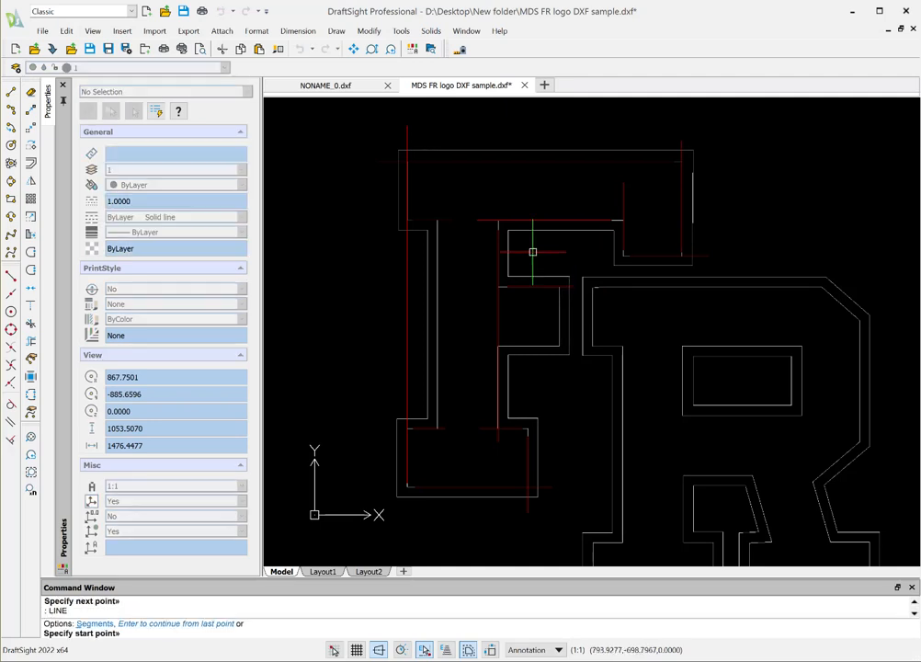
left_click(9, 386)
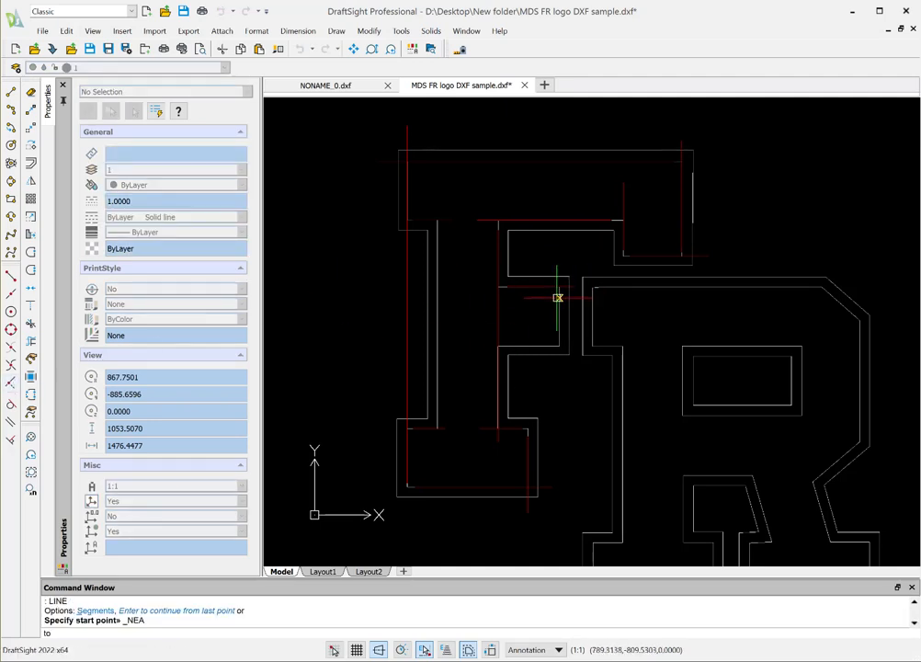
left_click(559, 289)
left_click(559, 368)
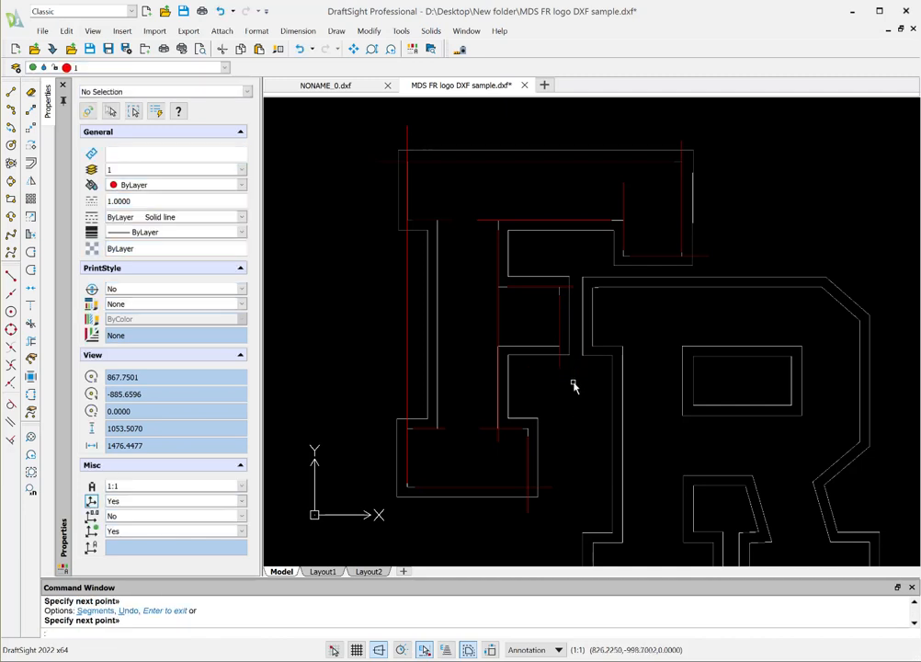
key("Return")
Draw a Nearest-snapped horizontal line along the bottom edge of the F's middle arm, overshooting its right end.
key("Return")
left_click(9, 386)
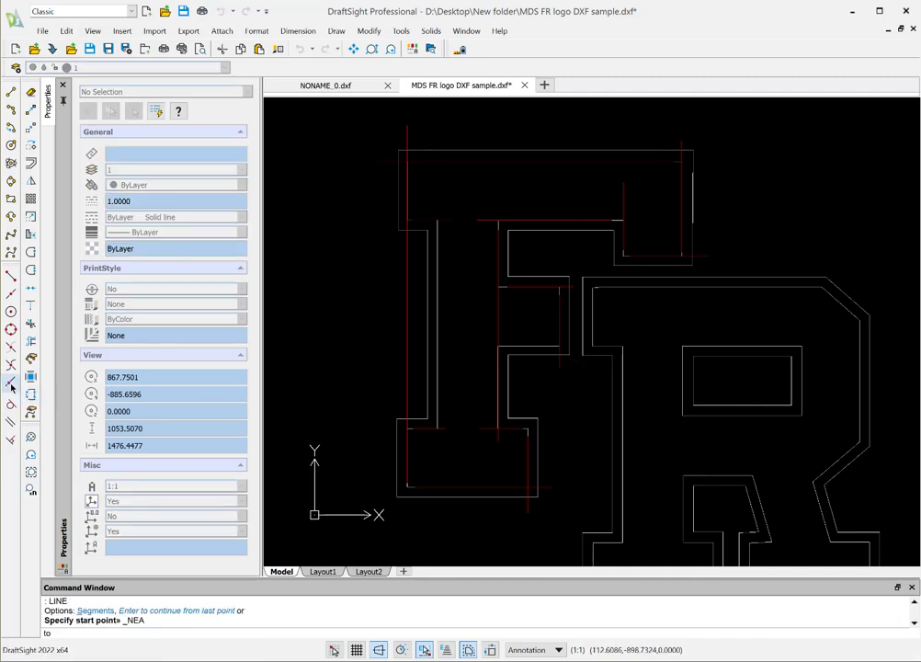
left_click(498, 344)
left_click(575, 340)
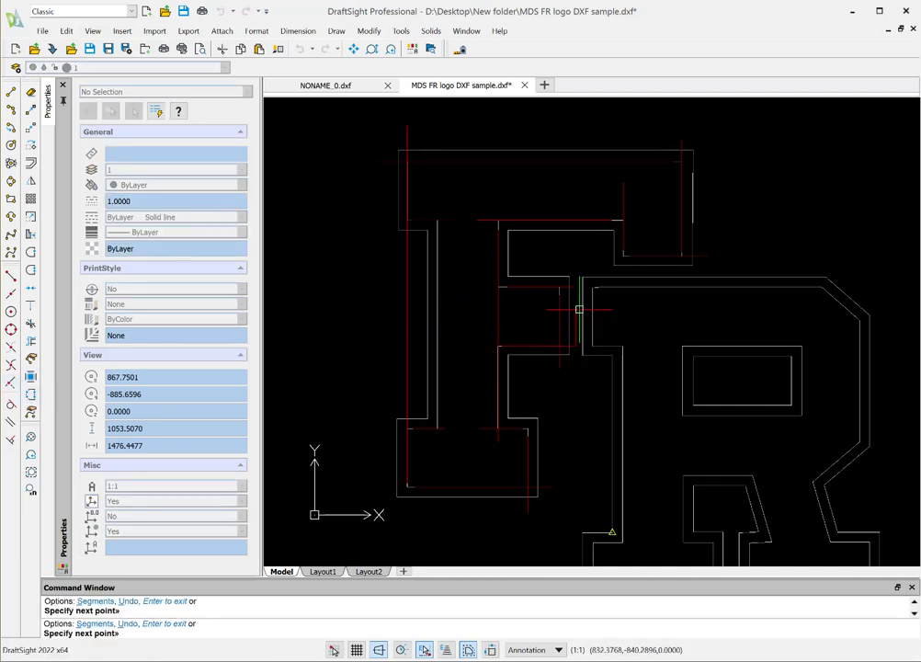
key("Return")
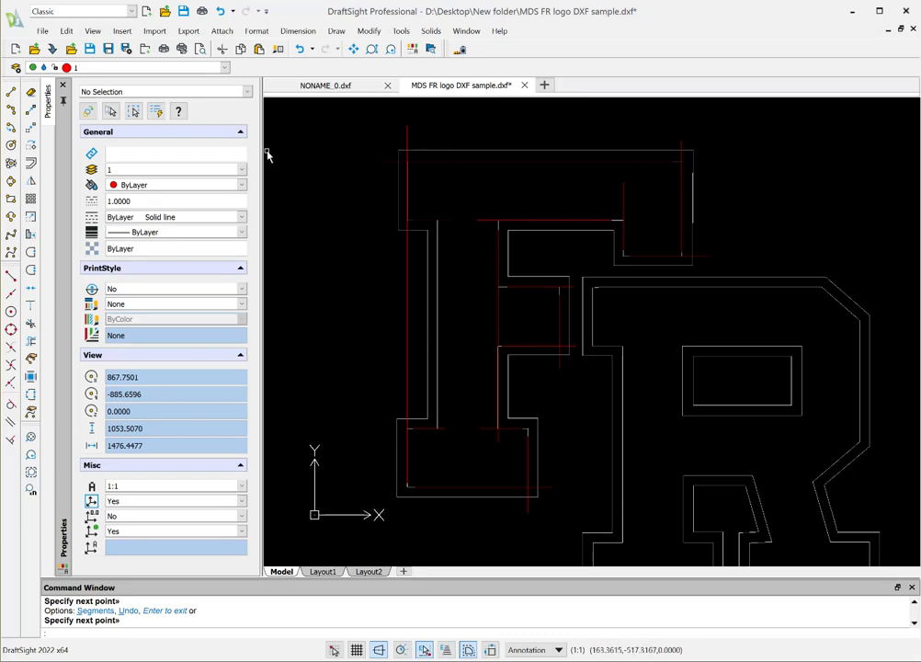
Turn off layer 0, and temporarily hide Layer 1 to check the red traced lines on their own before showing it again.
left_click(224, 68)
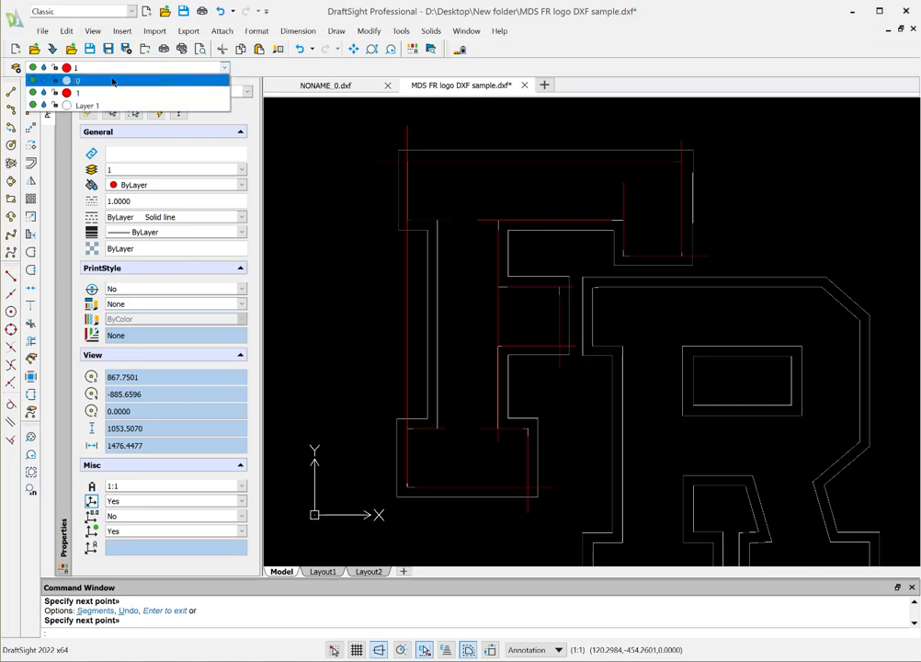
left_click(33, 81)
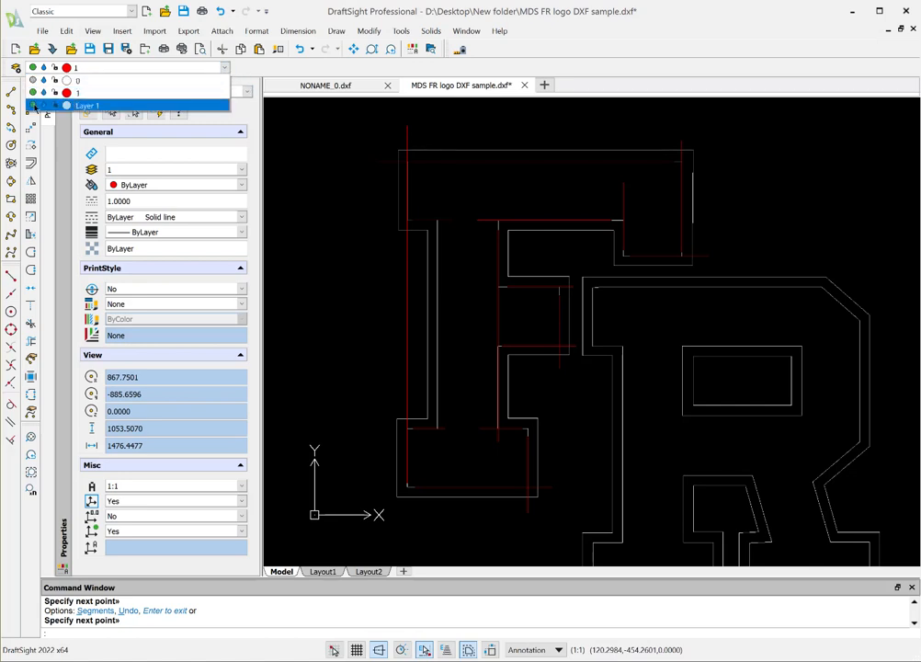
left_click(33, 105)
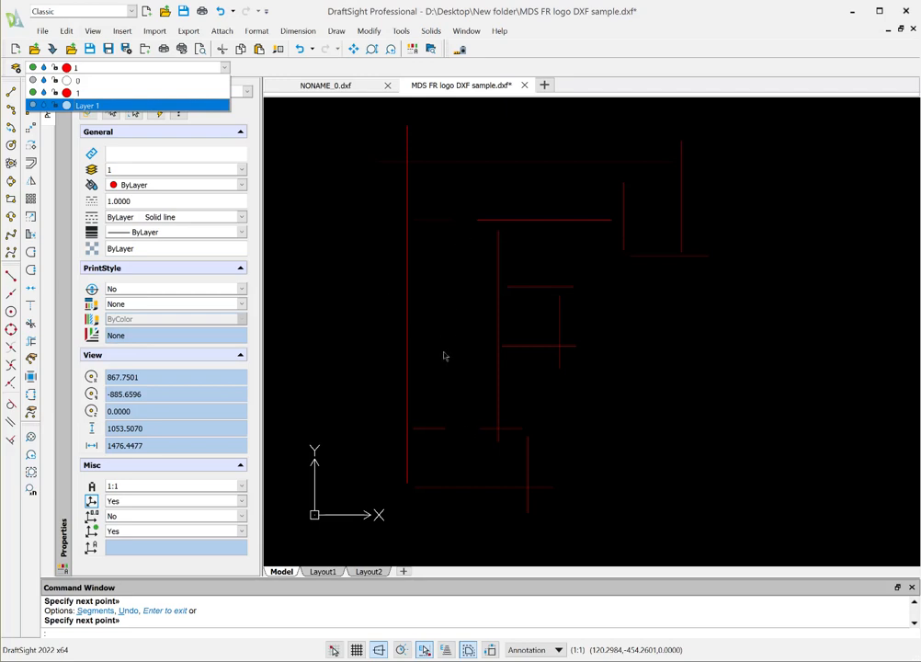
left_click(33, 105)
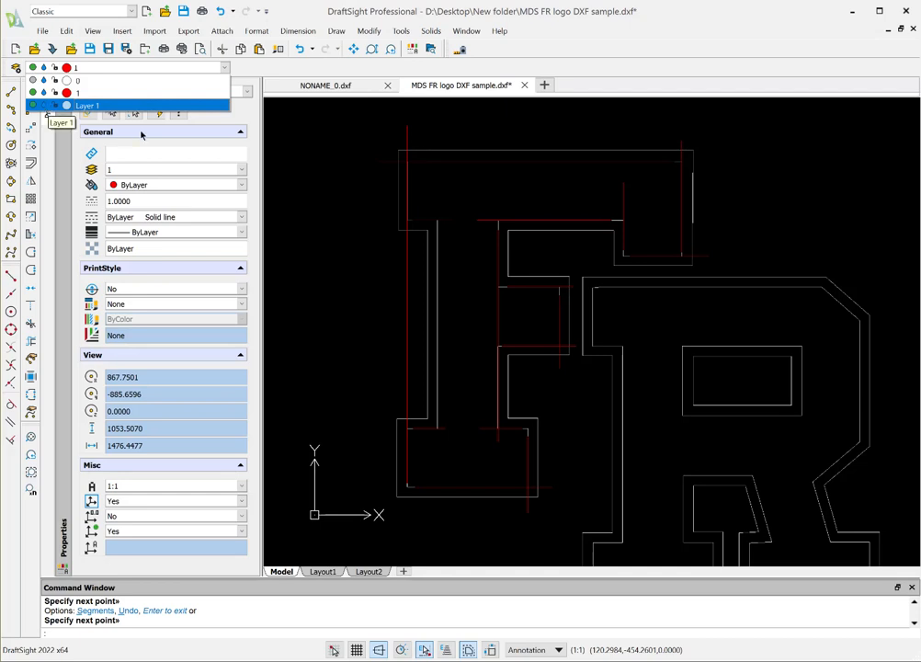
left_click(332, 160)
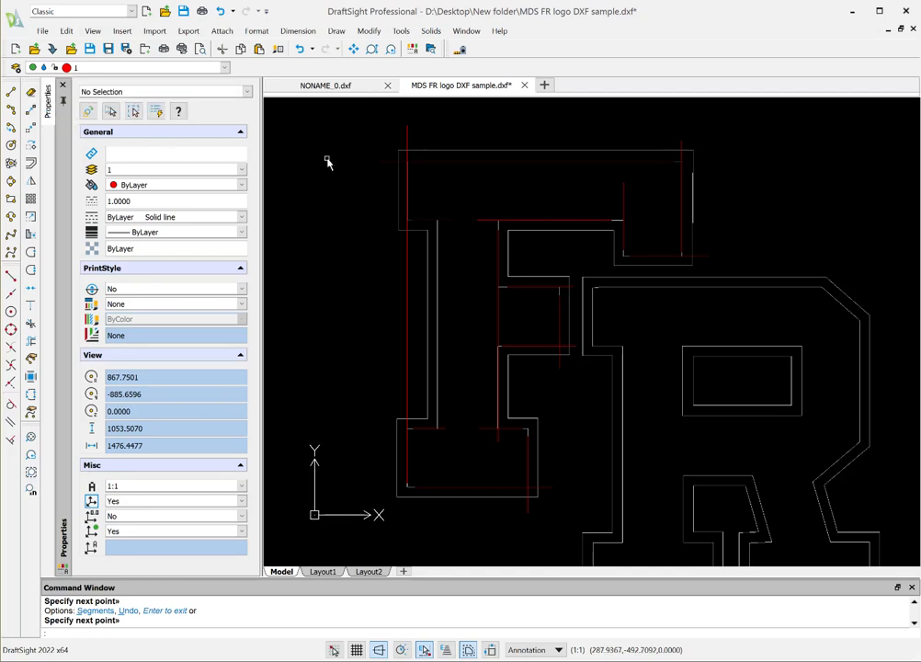
Draw a Nearest-snapped vertical line down the left edge of the F's stem on the inner outline, overshooting into the foot.
left_click(10, 276)
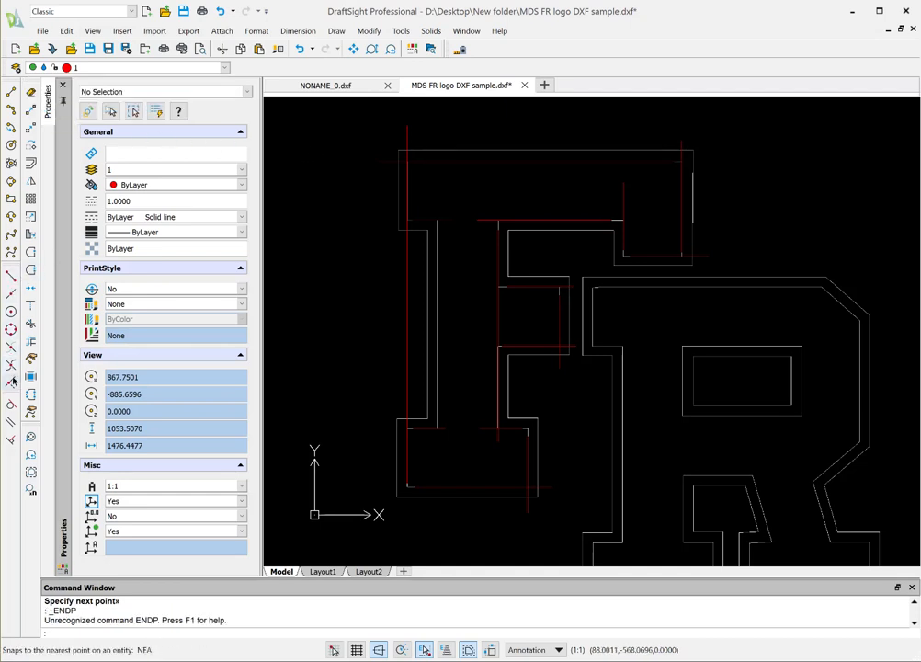
left_click(10, 295)
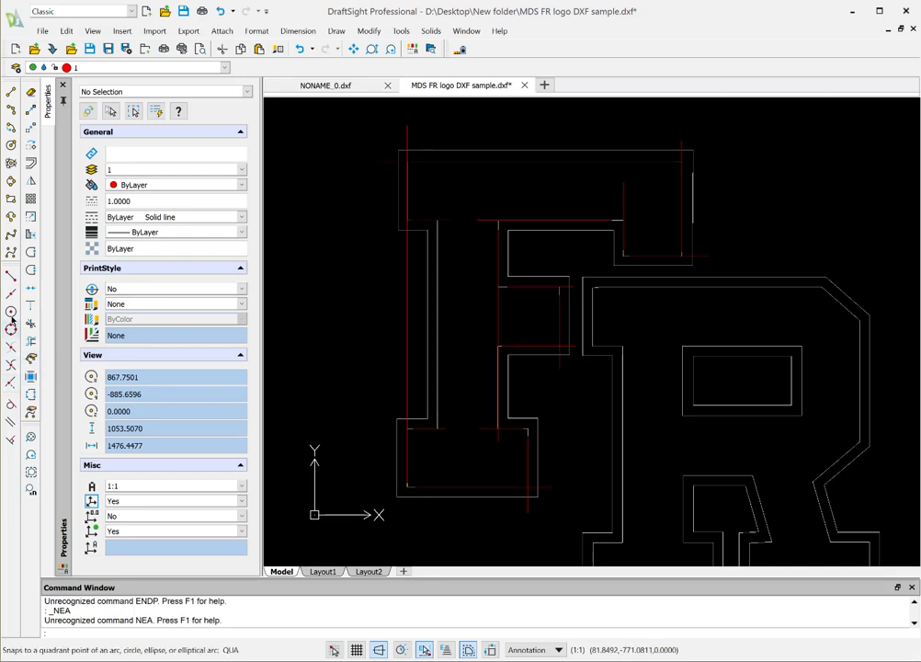
left_click(10, 92)
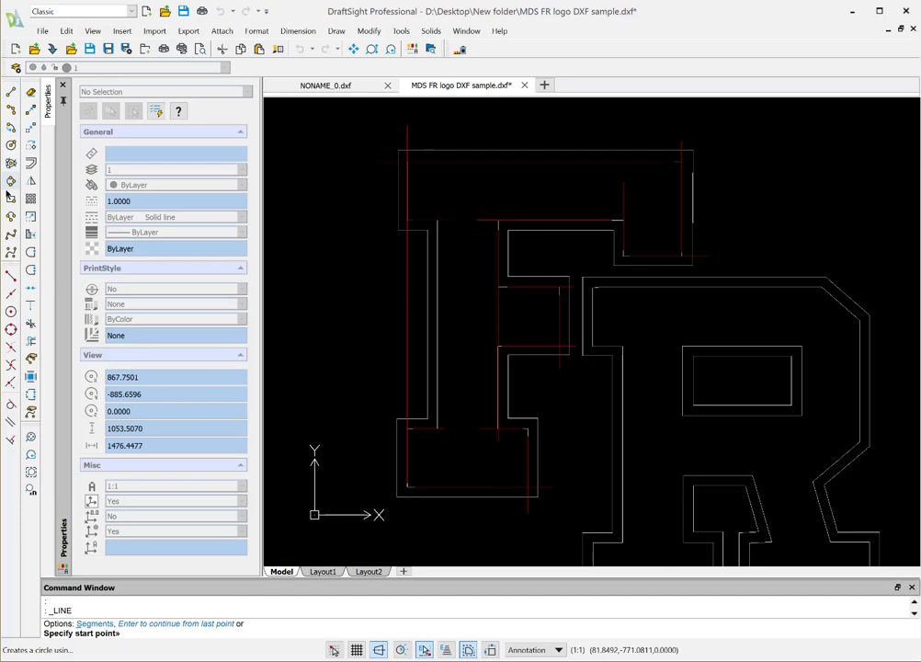
left_click(11, 385)
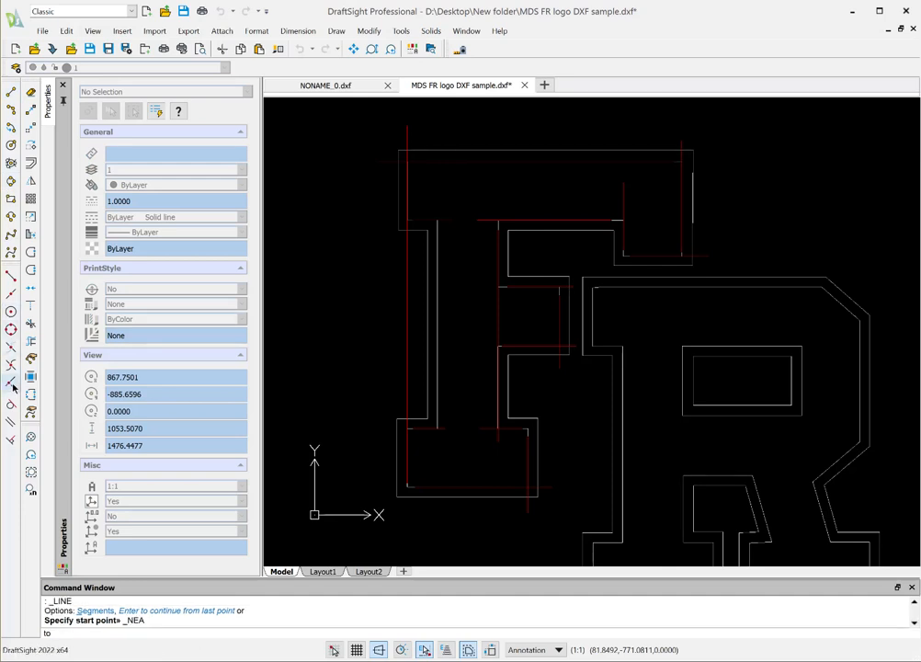
left_click(437, 231)
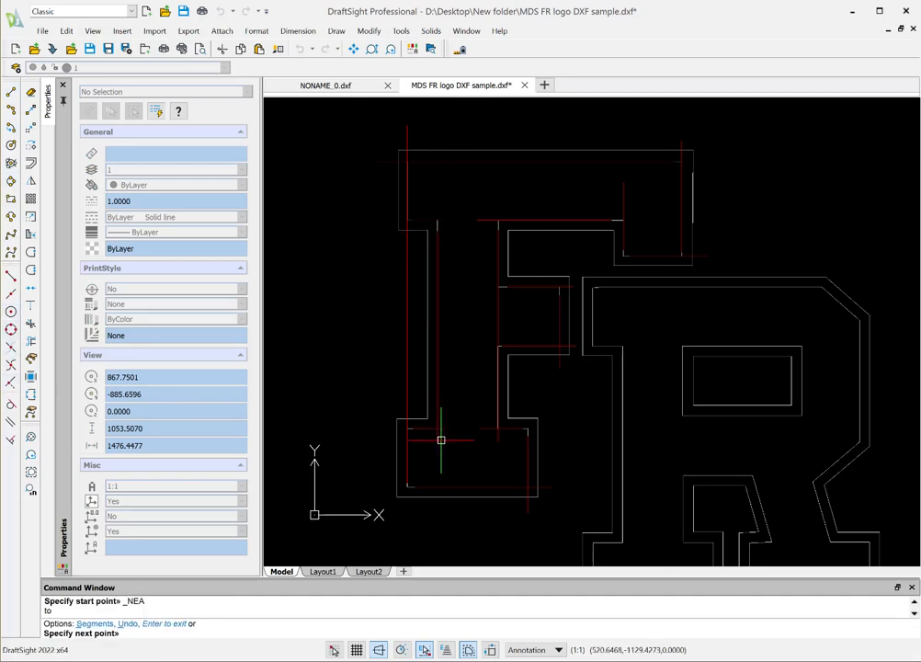
key("Escape")
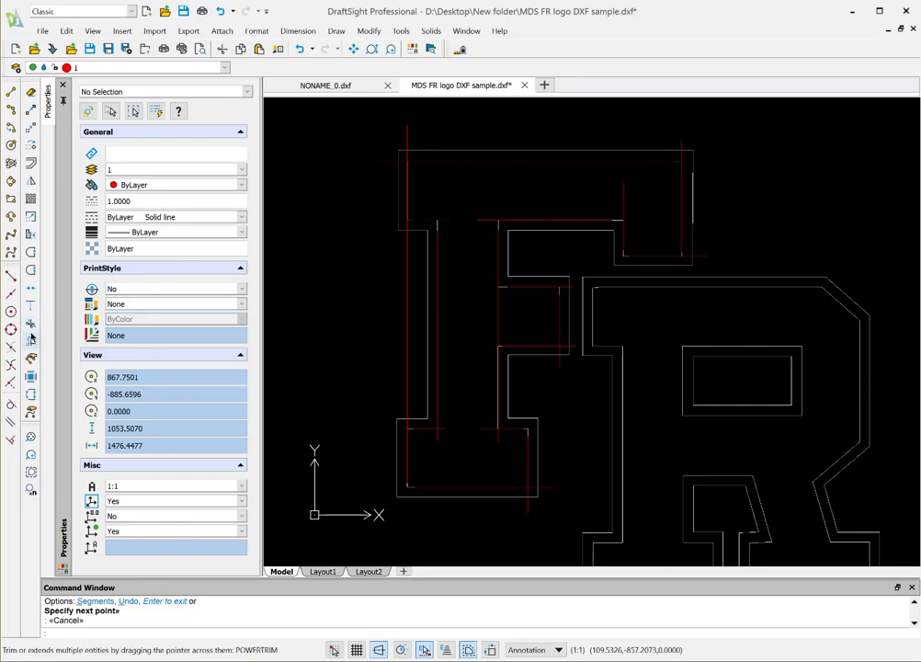
Split the F's long leftmost red line, removing a middle section between the top arm and the foot.
left_click(29, 273)
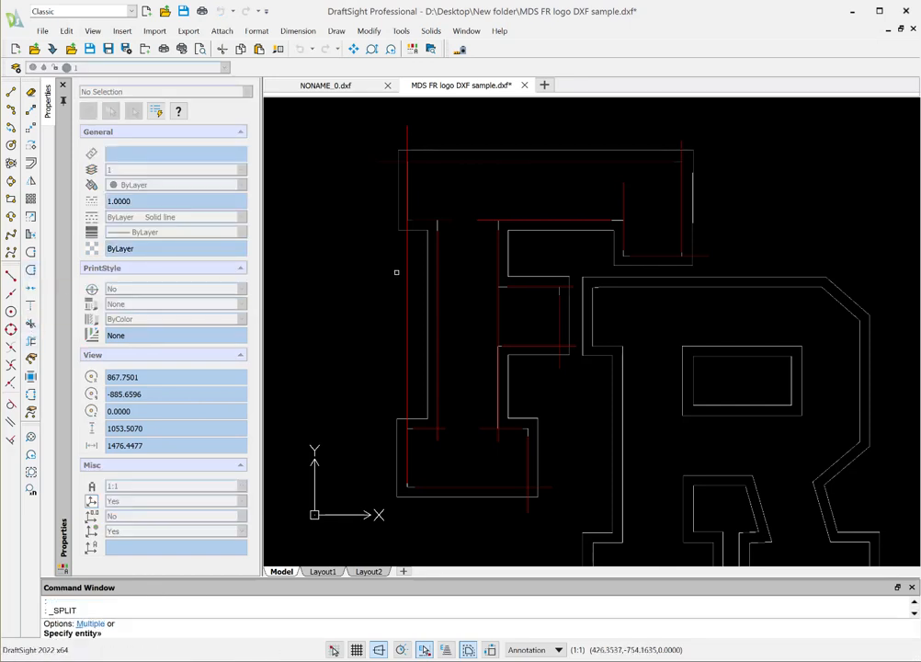
left_click(407, 276)
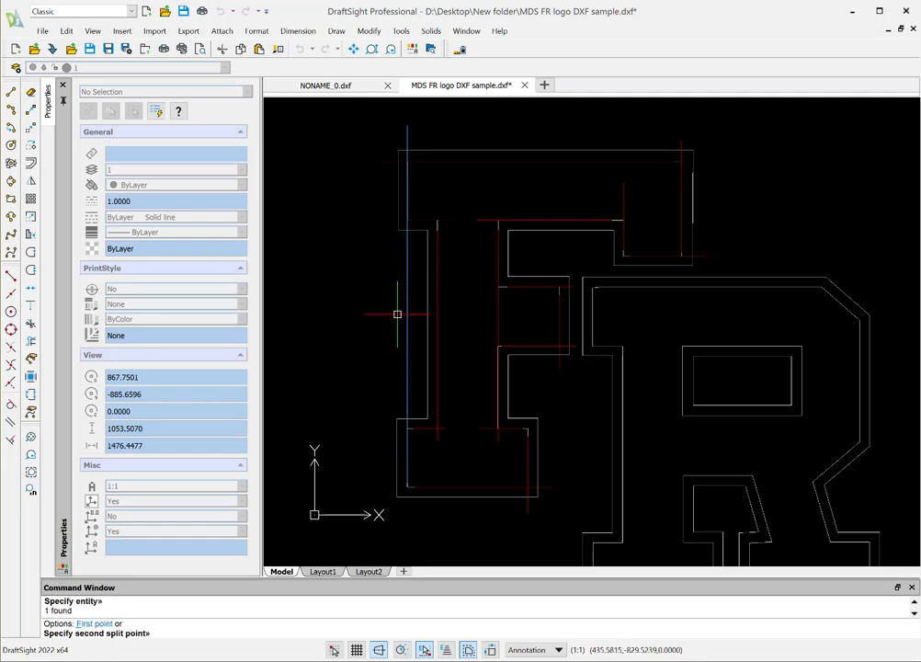
left_click(404, 384)
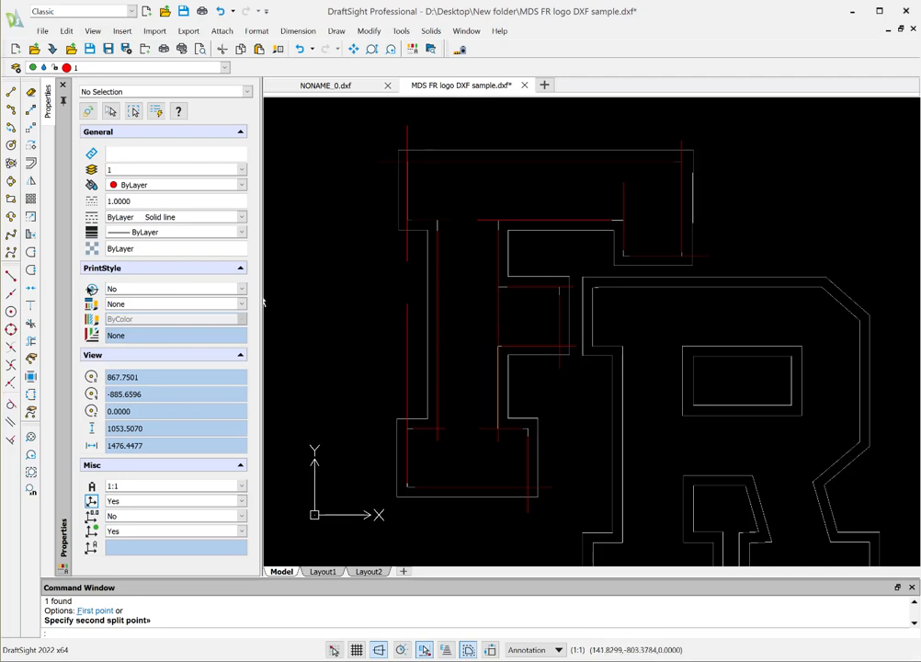
Split the red line on the right side of the F's stem, removing a section inside the middle arm.
left_click(30, 271)
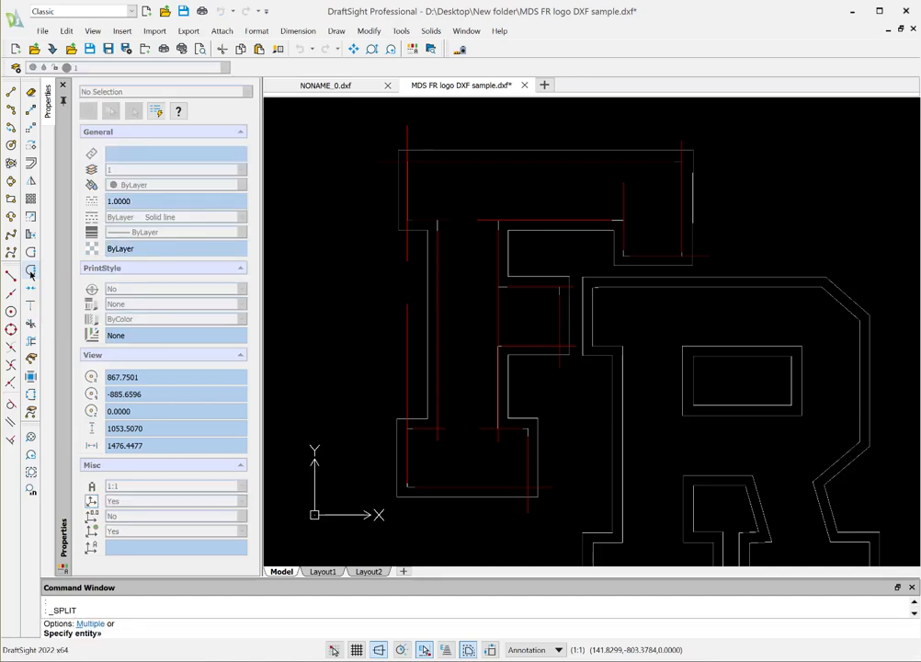
left_click(496, 299)
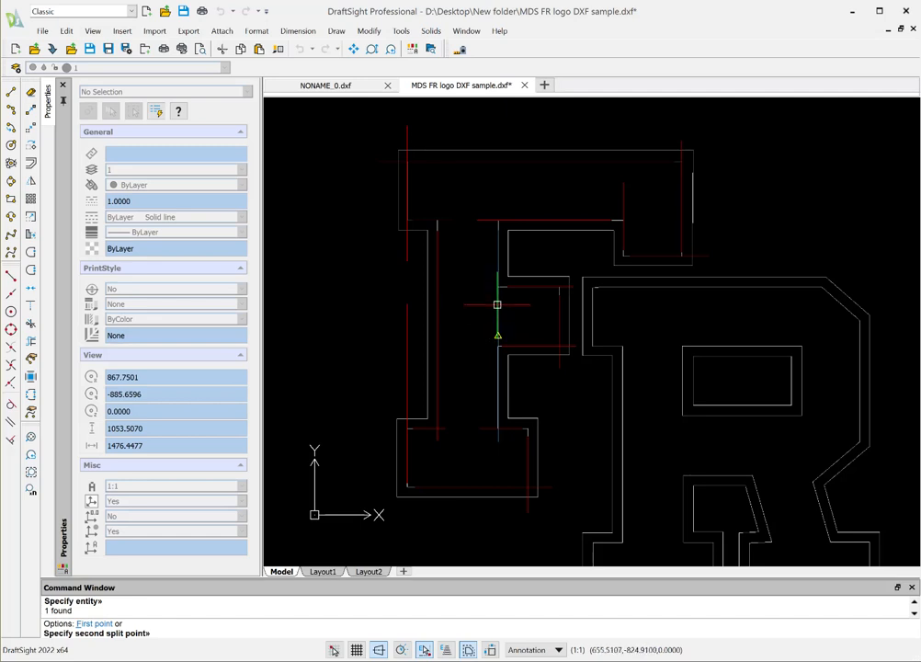
left_click(496, 304)
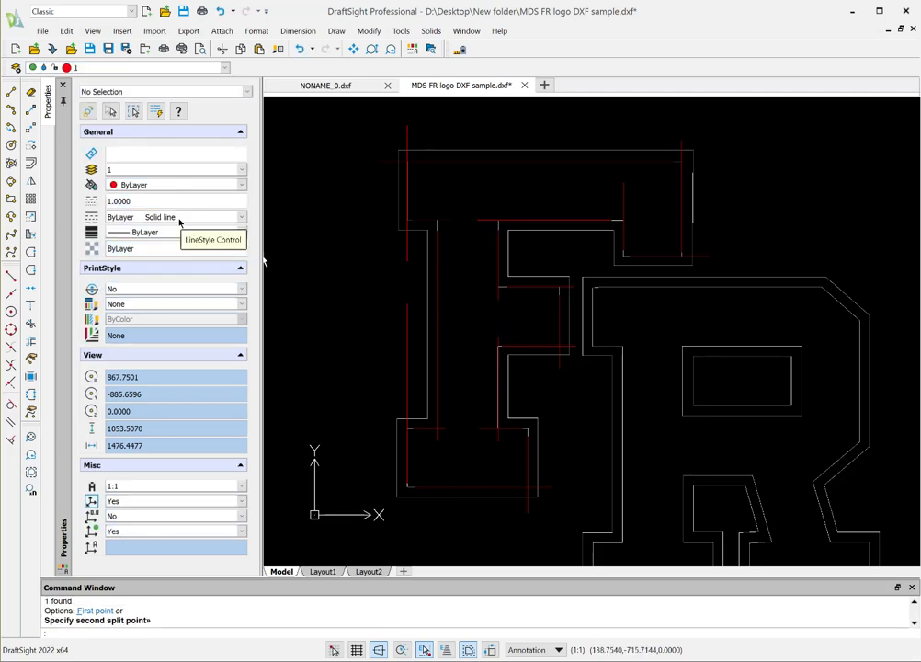
Turn off Layer 1 so only the red traced lines are displayed.
left_click(175, 67)
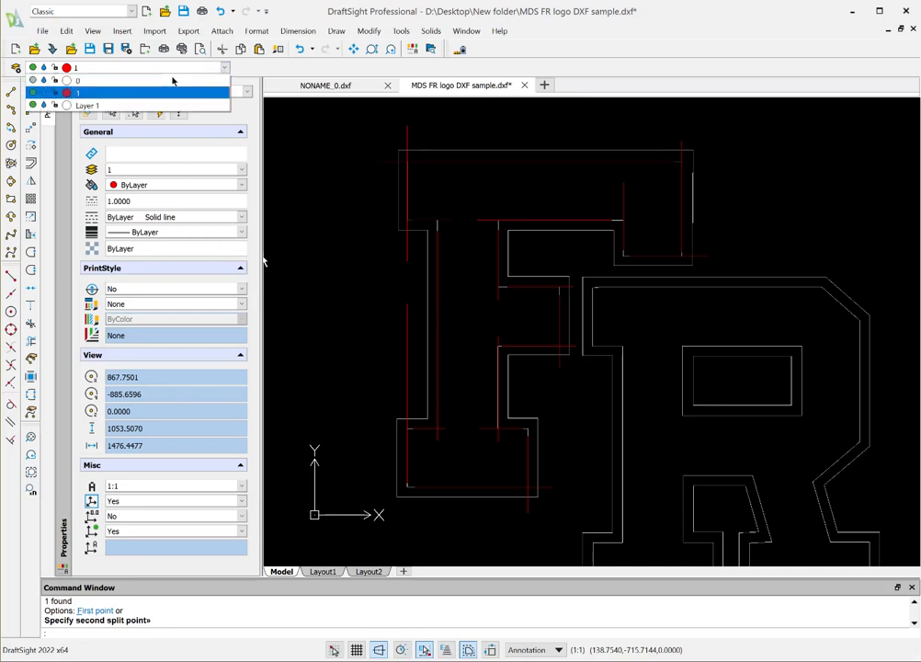
left_click(32, 105)
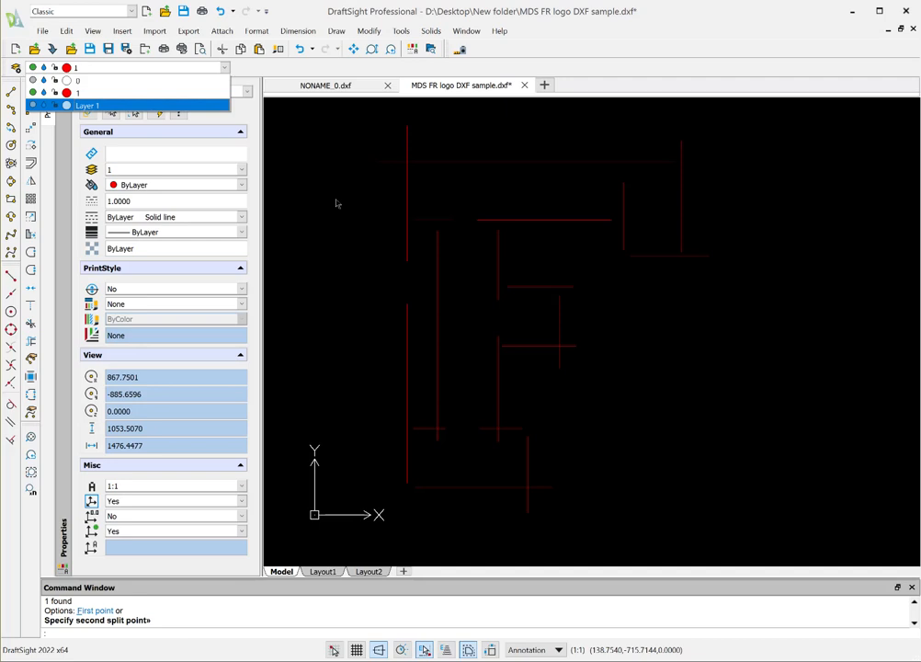
left_click(271, 175)
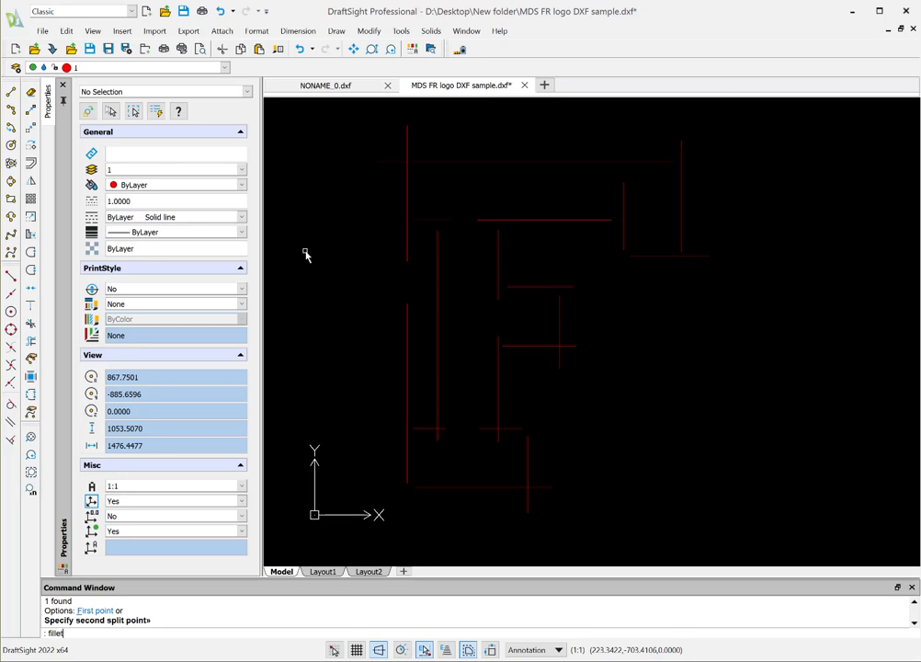
Fillet the upper and lower corners at the left end of the F's top arm with radius 0 in Trim mode.
key("Return")
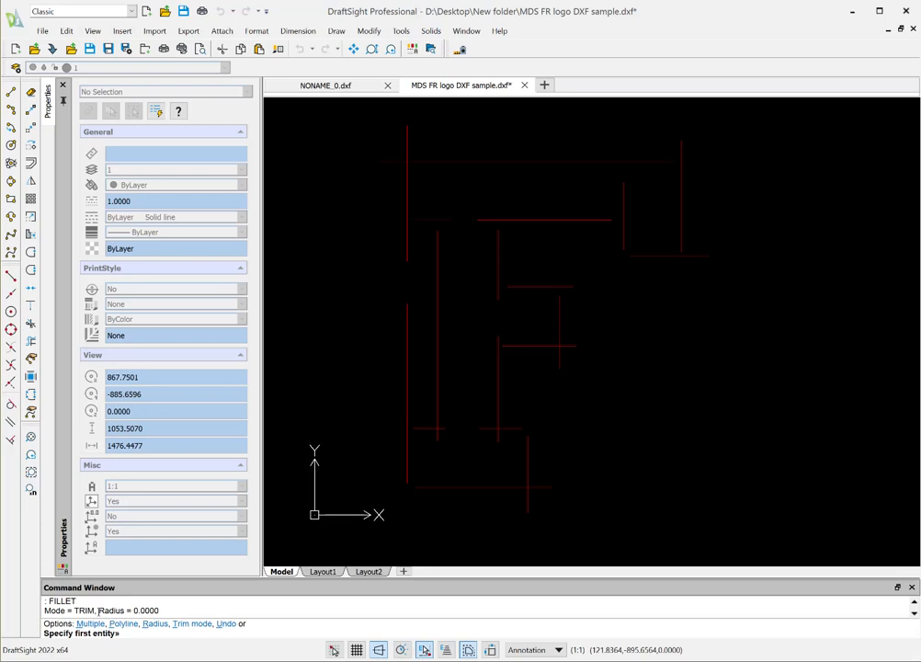
left_click(407, 174)
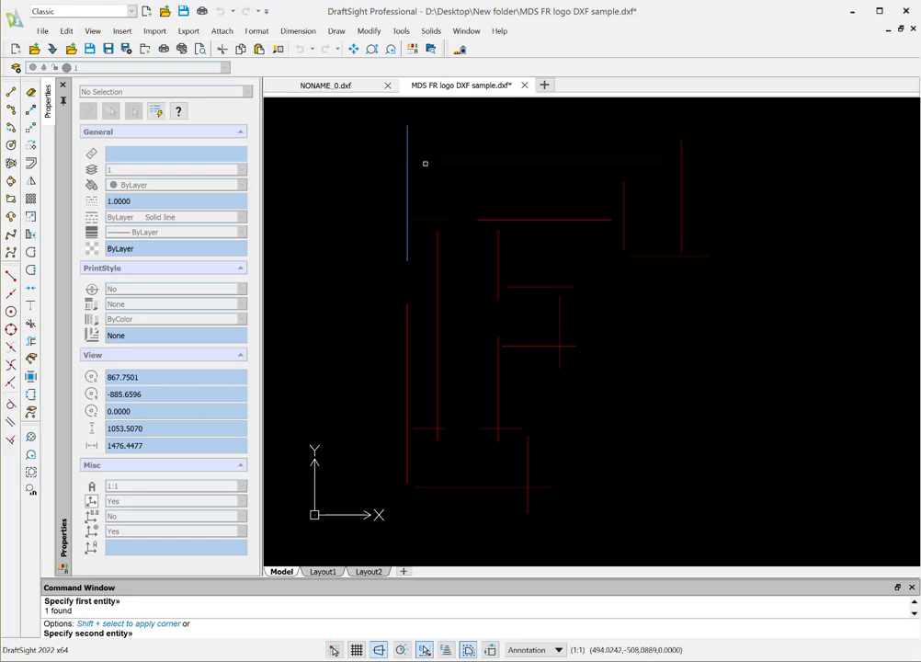
left_click(425, 163)
key("Return")
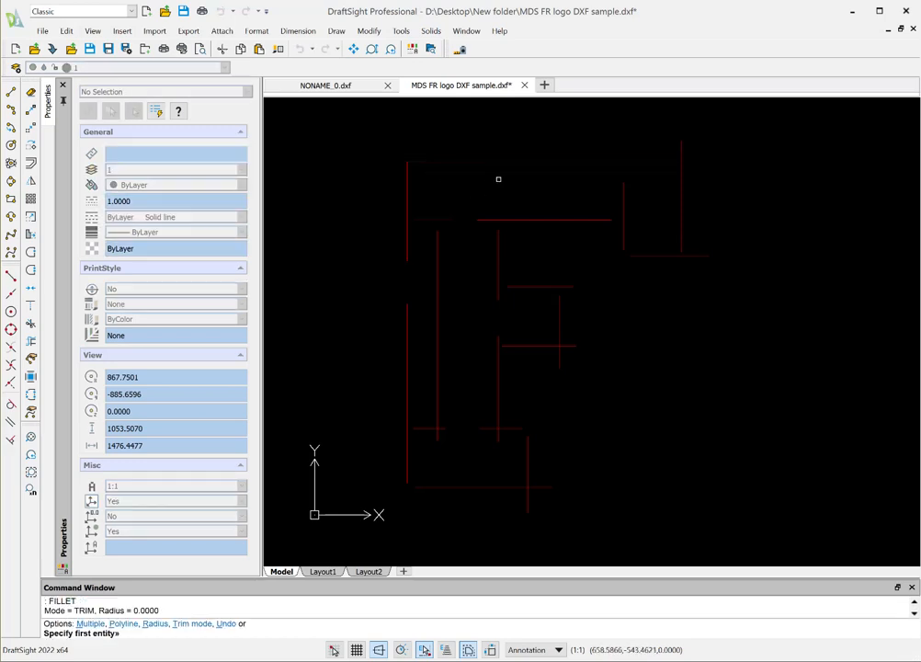
left_click(409, 213)
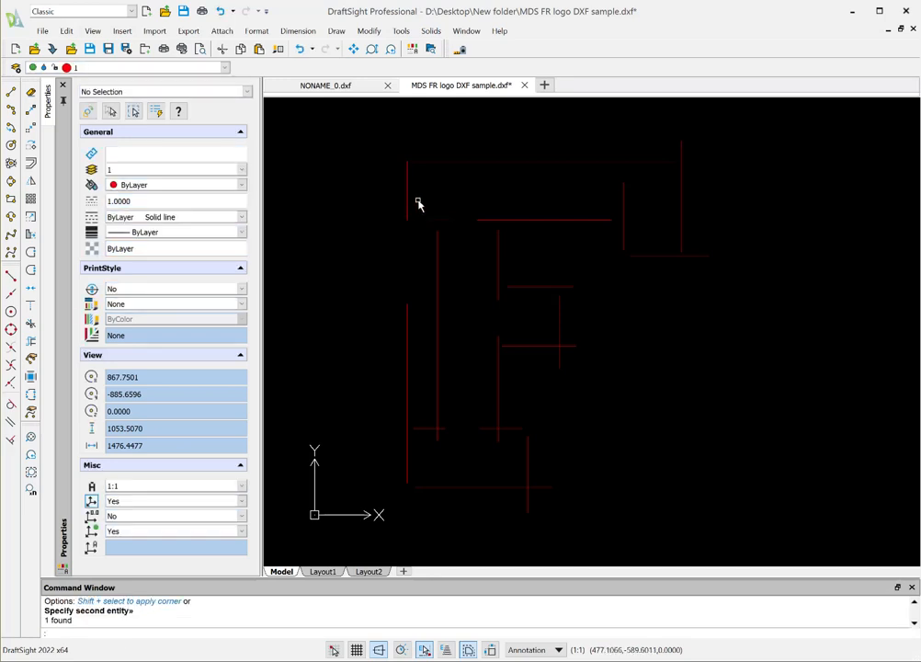
left_click(422, 219)
Fillet the left edge of the F's stem at radius 0 to the top arm's underside and the foot's top edge.
key("Return")
left_click(422, 221)
left_click(435, 239)
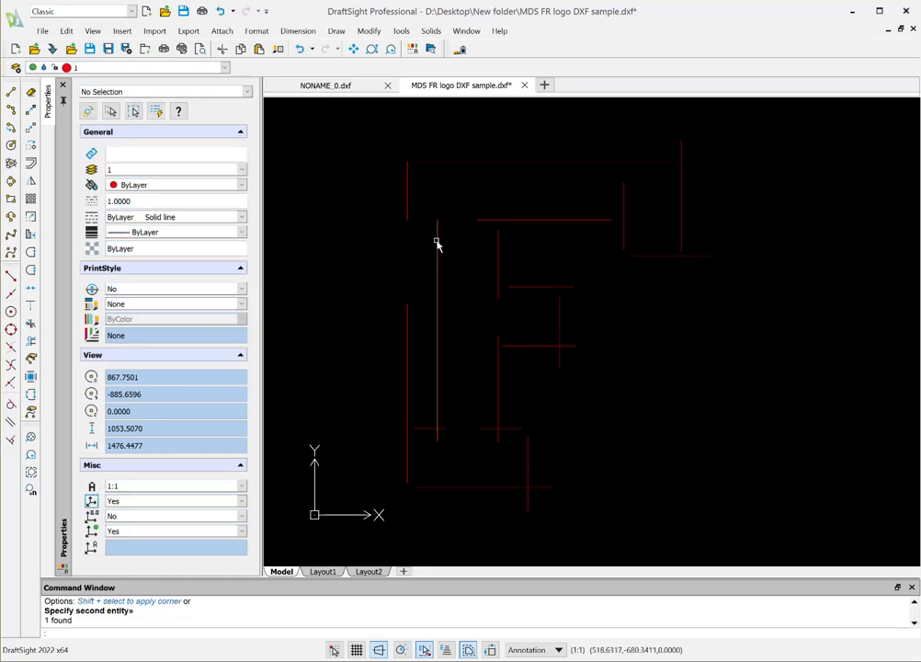
key("Return")
left_click(436, 418)
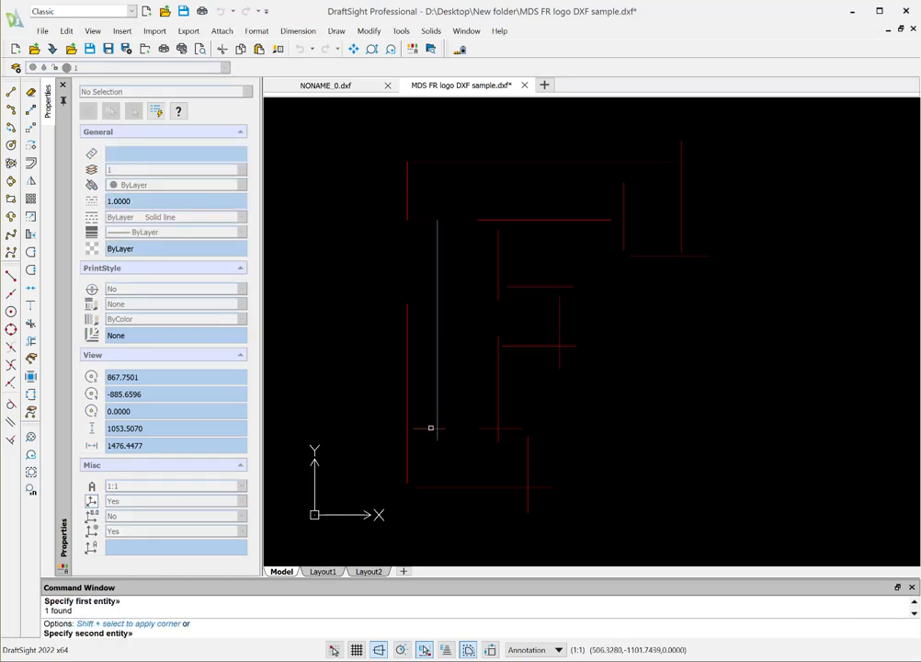
left_click(430, 427)
Fillet the upper-left and lower-left corners of the F's foot at radius 0.
key("Return")
left_click(421, 427)
left_click(407, 437)
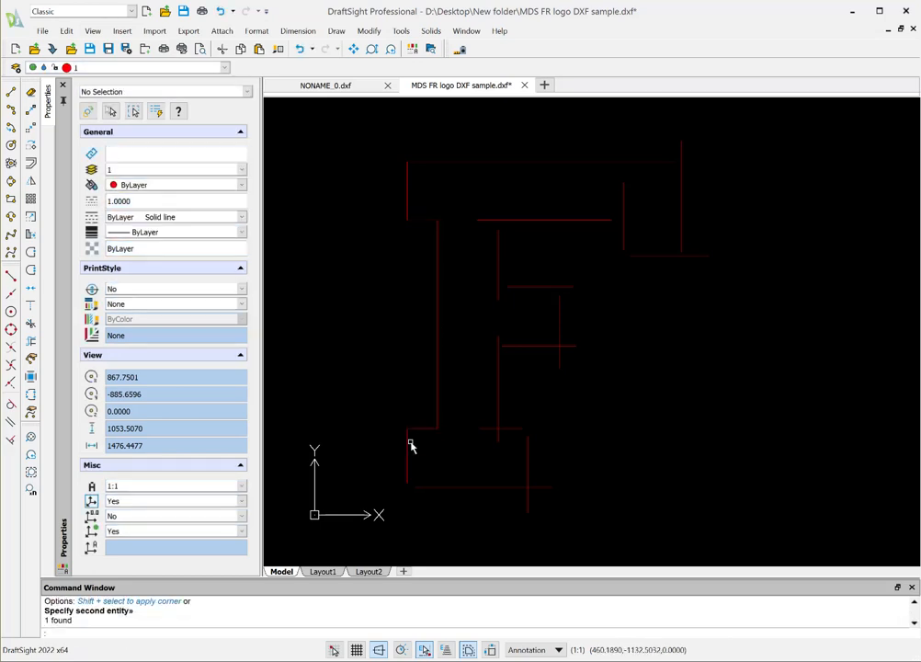
key("Return")
left_click(407, 464)
left_click(430, 486)
Fillet the lower-right and upper-right corners of the F's foot at radius 0.
key("Return")
left_click(510, 486)
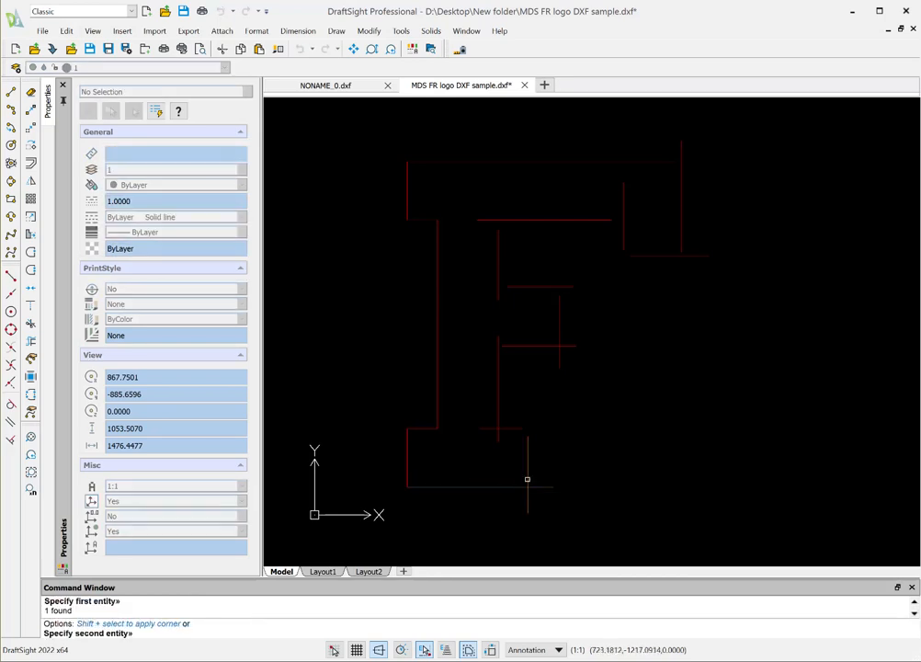
left_click(526, 479)
key("Return")
left_click(527, 442)
left_click(507, 426)
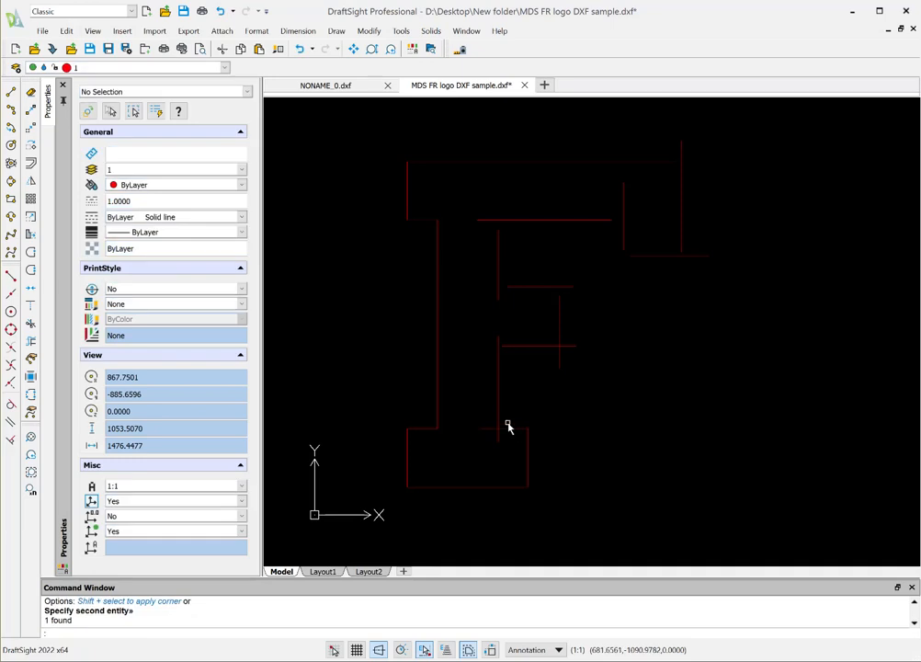
Fillet the lower part of the stem's right edge at radius 0 to the foot's top and the middle arm's bottom edge.
key("Return")
left_click(500, 421)
left_click(504, 427)
key("Return")
left_click(499, 359)
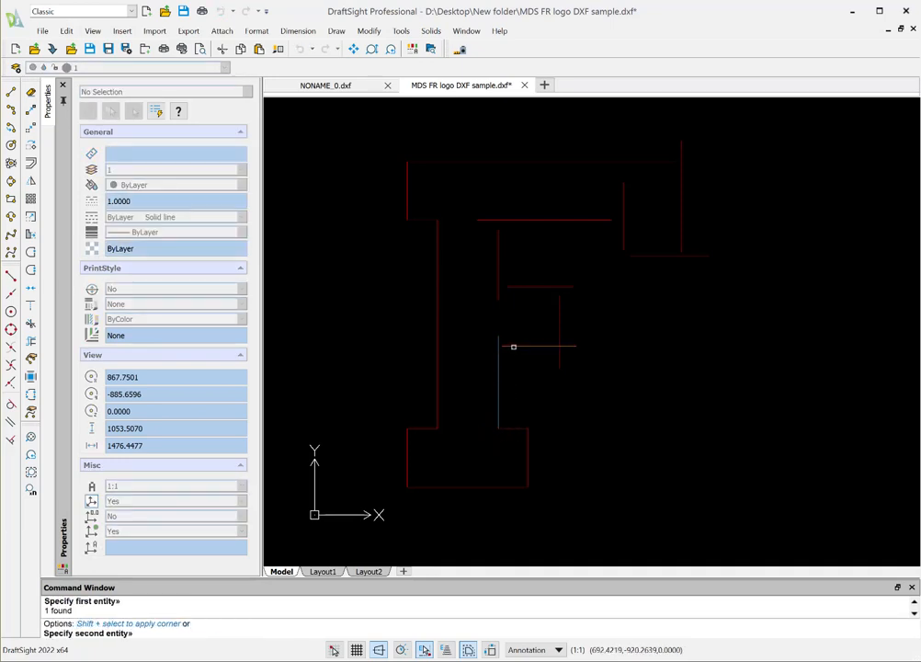
left_click(544, 346)
Fillet the lower and upper corners at the right end of the F's middle arm at radius 0.
key("Return")
left_click(553, 343)
left_click(560, 335)
key("Return")
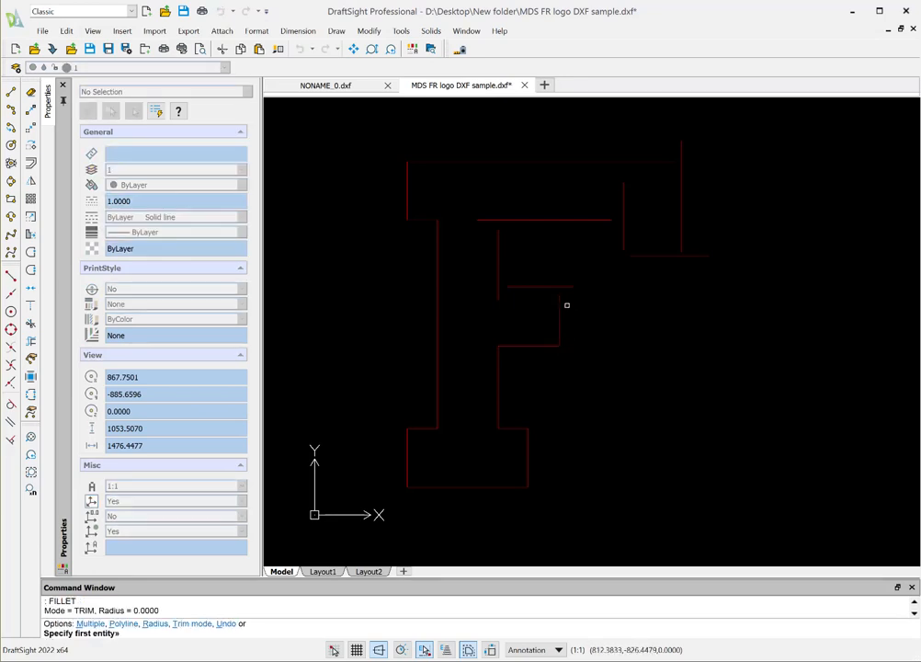
left_click(559, 305)
left_click(538, 288)
Fillet the upper part of the stem's right edge at radius 0 to the middle arm's top and the top arm's underside.
key("Return")
left_click(510, 286)
left_click(498, 274)
key("Return")
left_click(497, 252)
left_click(510, 220)
Fillet the inner vertical edge of the top arm's hanging serif at radius 0 to the arm's underside and the serif's bottom.
key("Return")
left_click(590, 220)
left_click(623, 232)
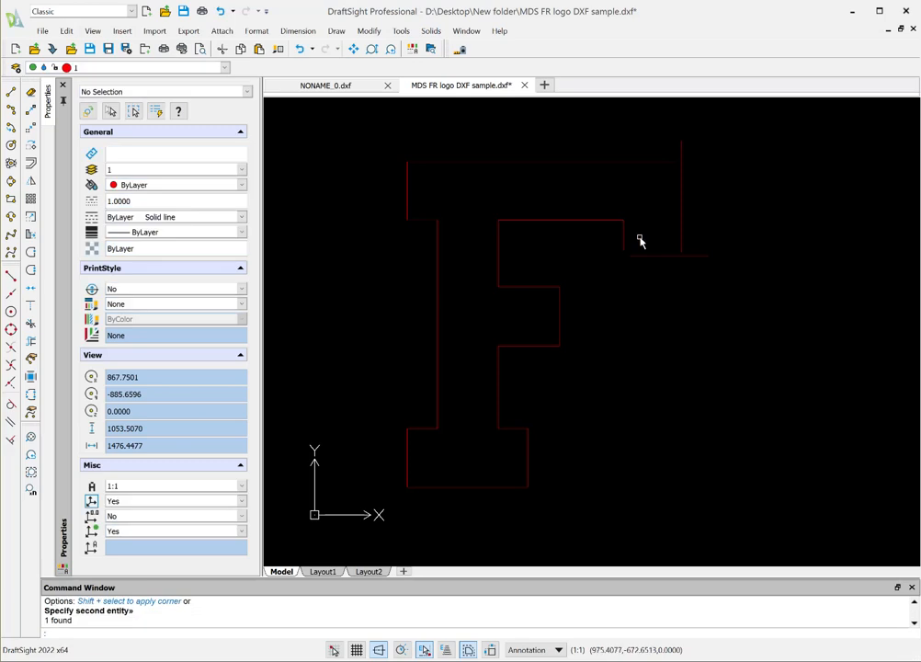
key("Return")
left_click(622, 245)
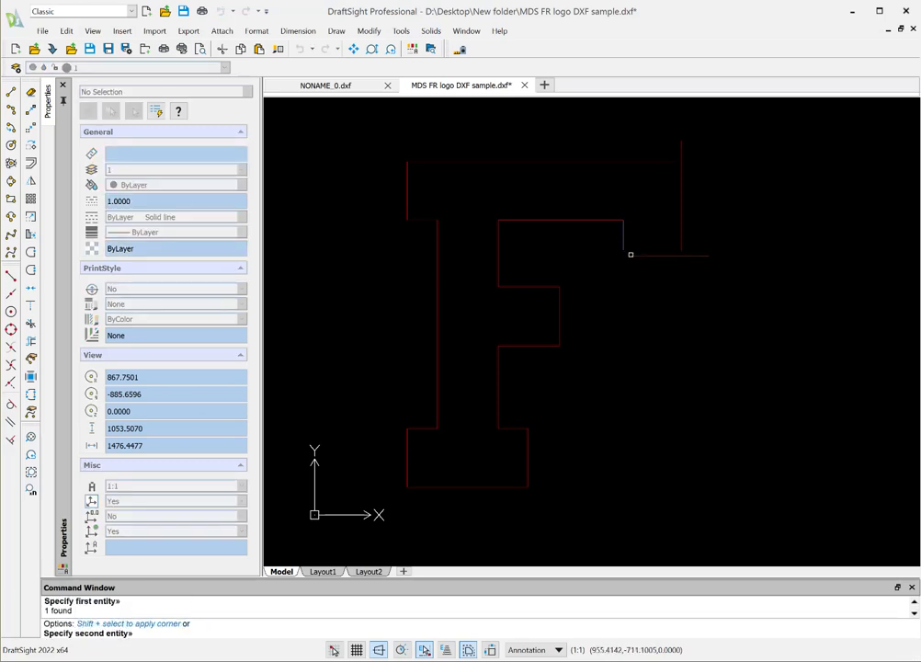
left_click(654, 259)
Fillet the F's far-right vertical edge at radius 0 to the serif's bottom edge and the letter's top edge, closing the outline.
key("Return")
left_click(673, 247)
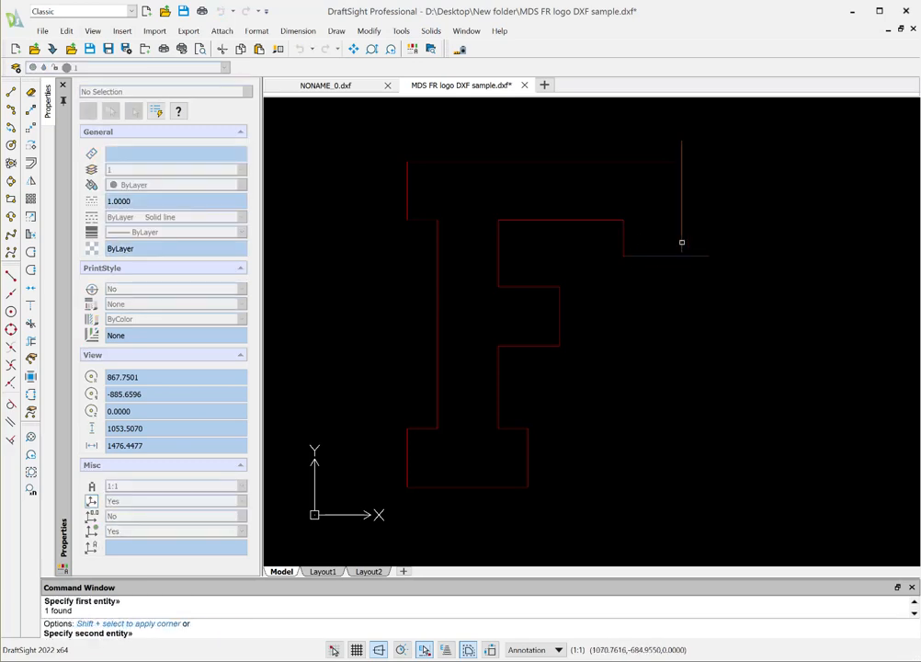
left_click(680, 243)
key("Return")
left_click(663, 157)
left_click(663, 163)
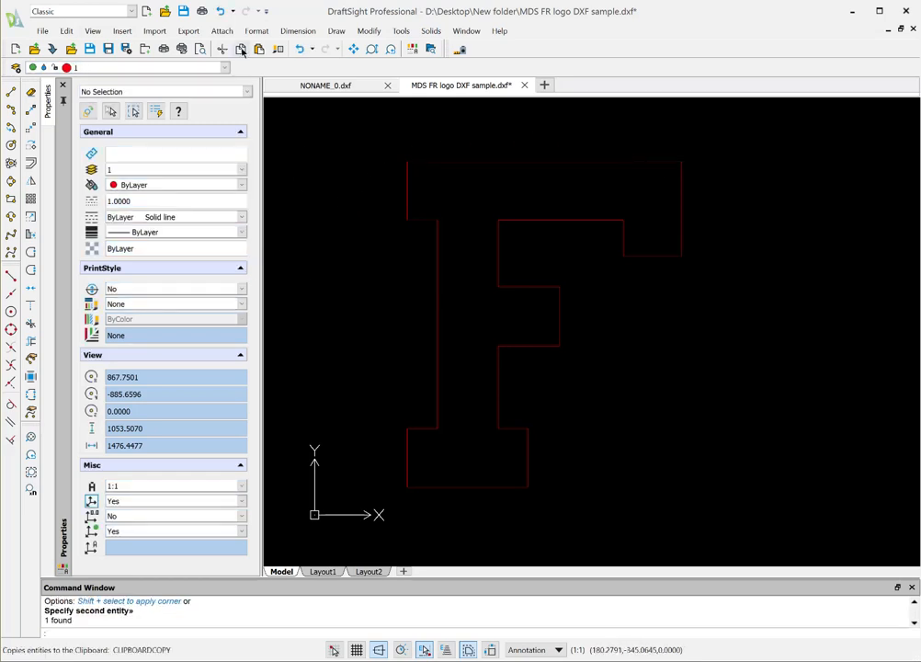
Turn Layer 1 back on to show the original outlines with the red F.
left_click(113, 67)
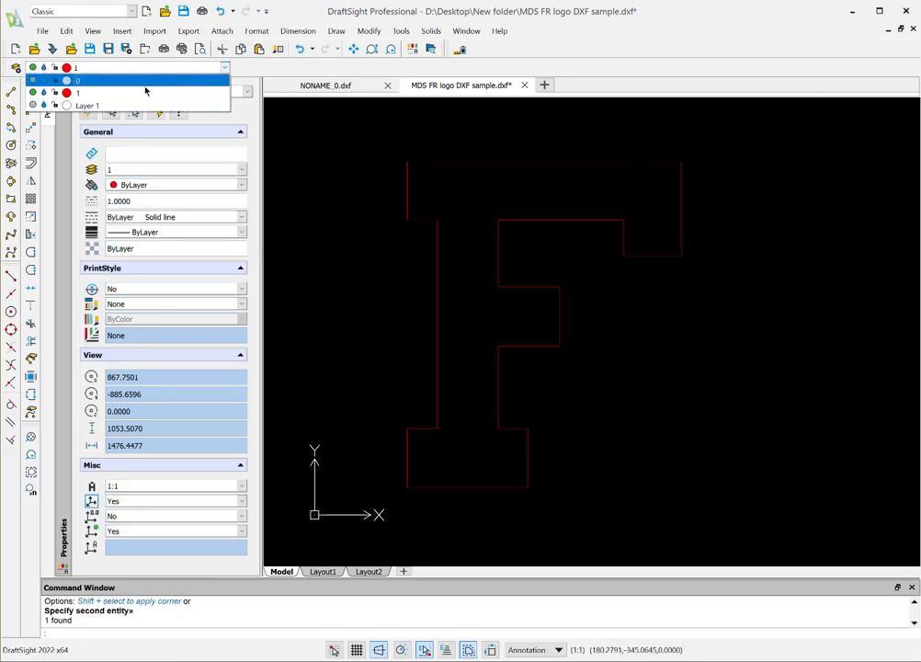
left_click(33, 106)
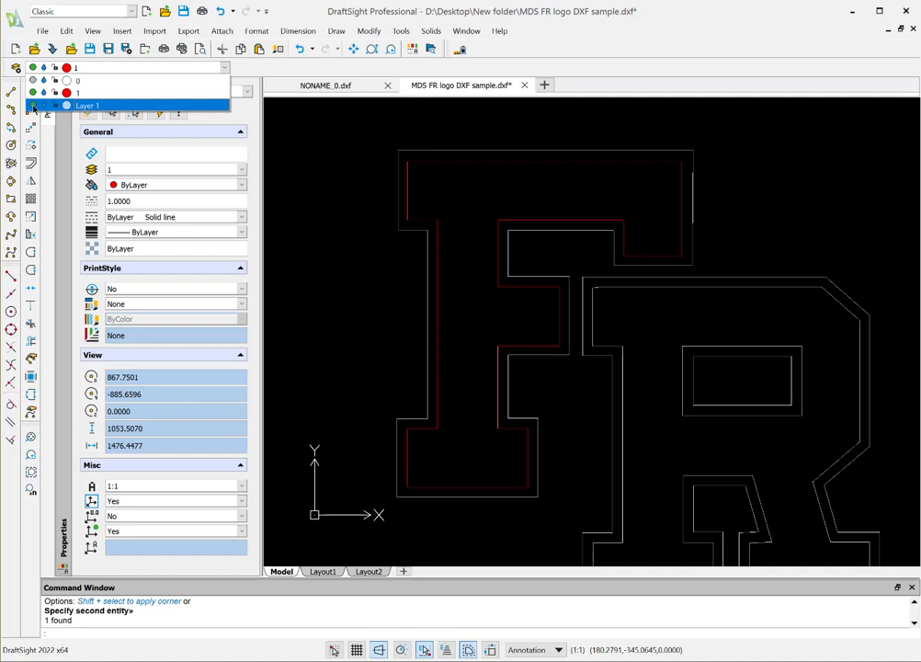
left_click(565, 414)
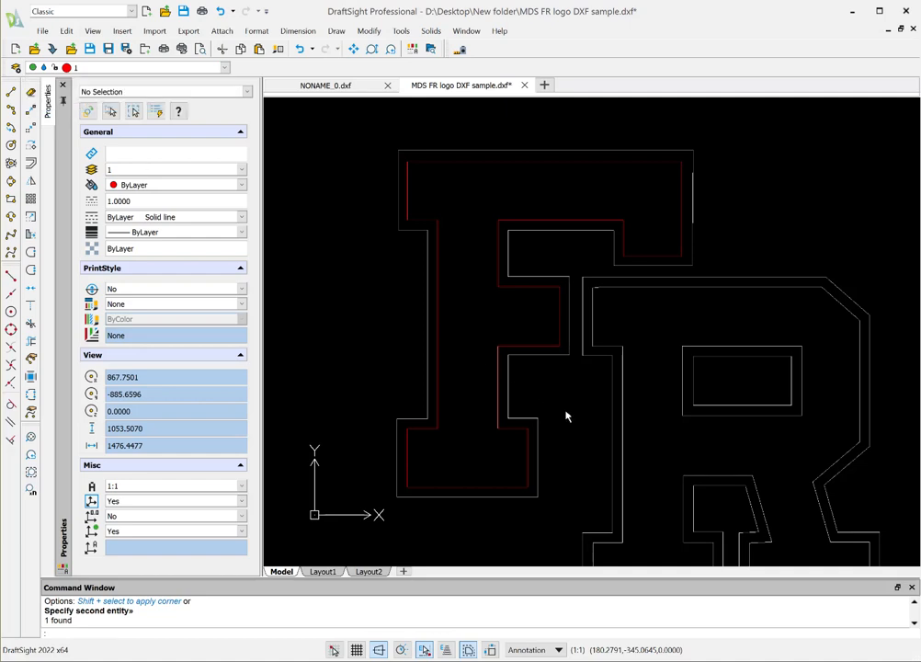
Draw a Nearest-snapped vertical line down the R's left edge on the inner outline, overshooting below the foot.
scroll(775, 450, "down", 1)
scroll(816, 499, "up", 1)
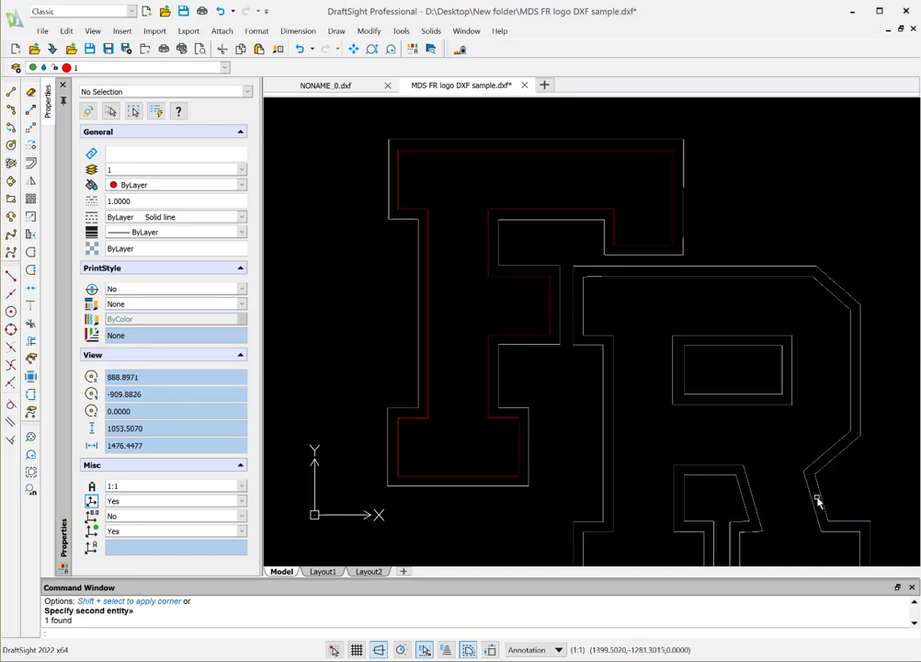
scroll(736, 444, "down", 1)
scroll(470, 226, "down", 1)
scroll(688, 342, "up", 1)
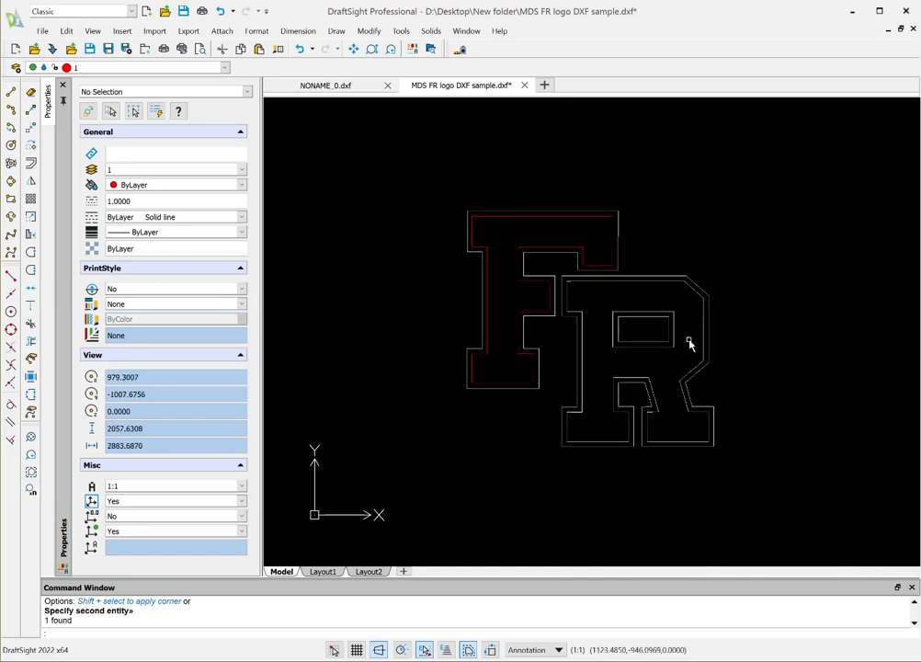
scroll(684, 382, "up", 2)
scroll(554, 472, "up", 1)
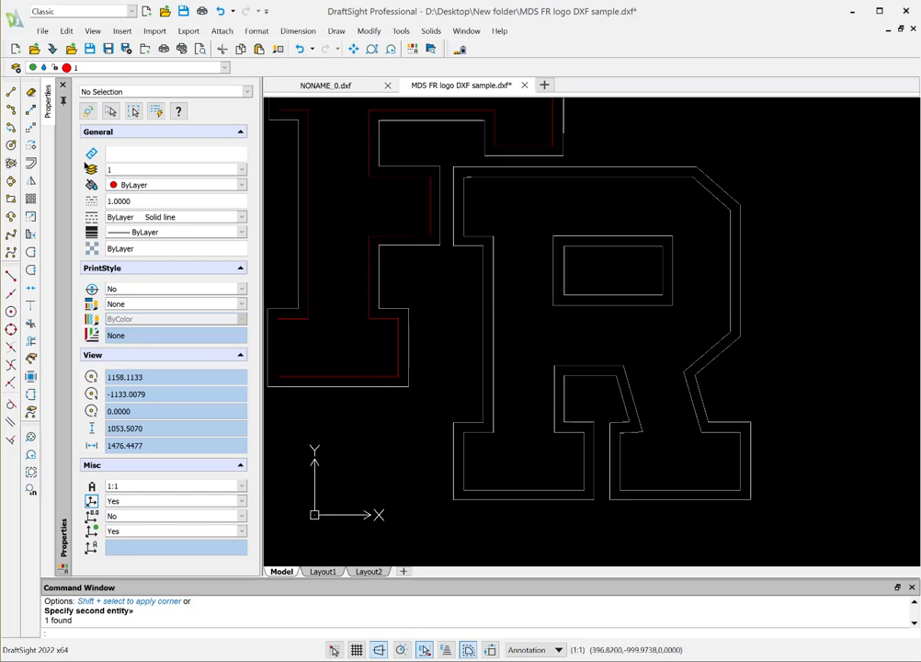
left_click(12, 94)
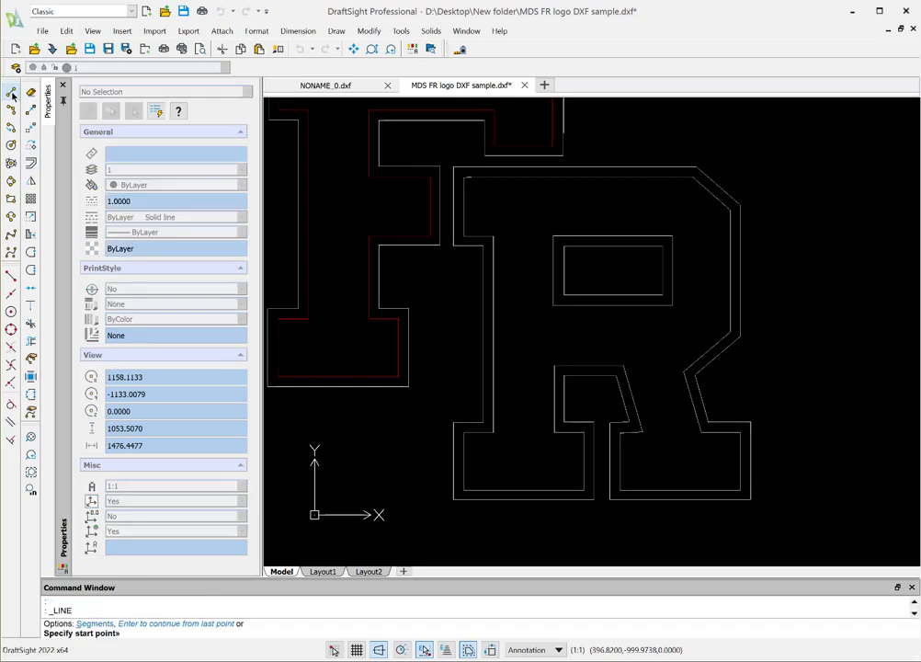
left_click(9, 386)
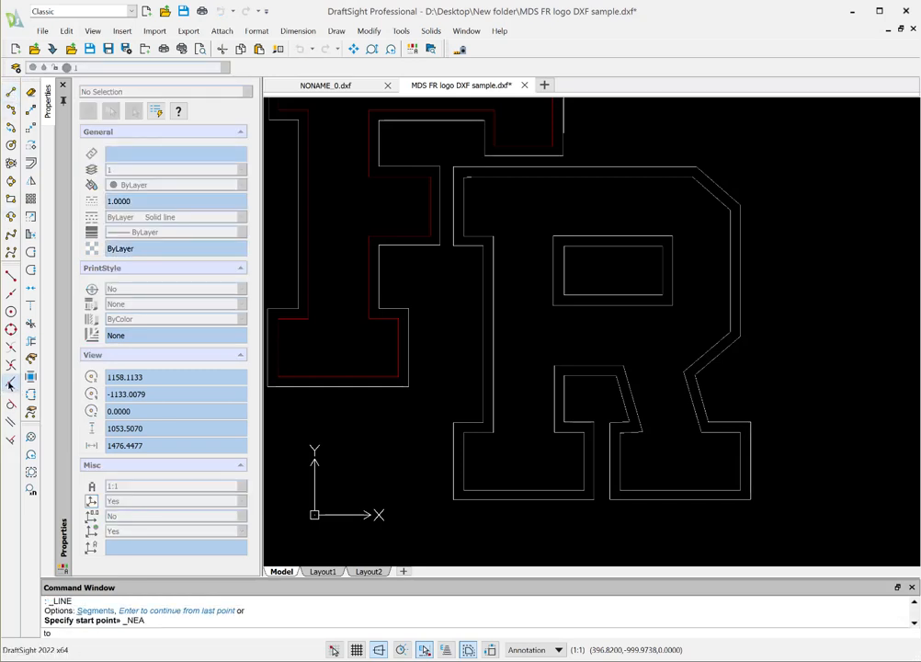
left_click(463, 185)
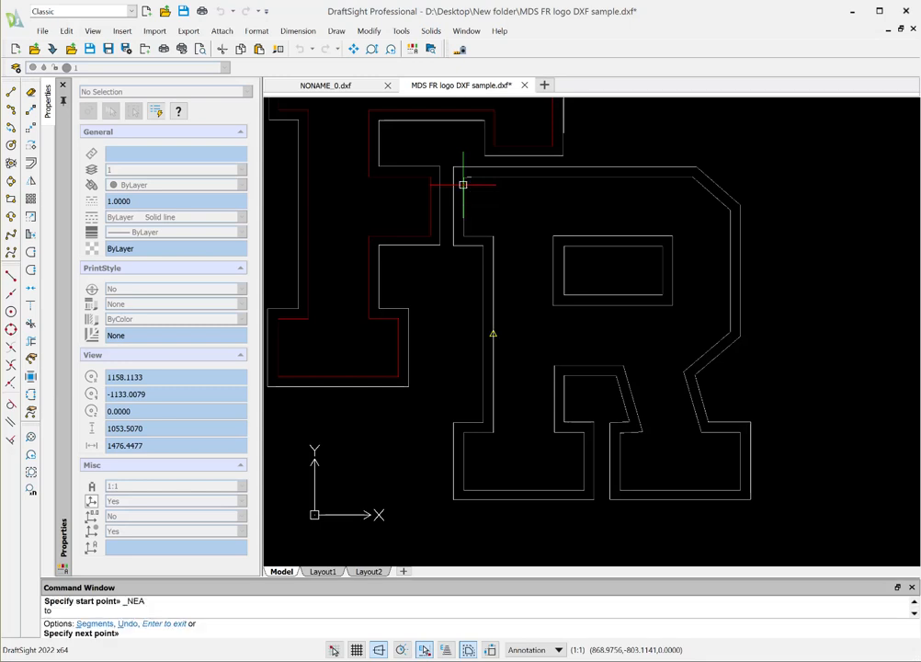
left_click(450, 504)
key("Return")
Draw a Nearest-snapped vertical line down the left edge of the R's stem on the inner outline, ending just below the foot's upper edge.
key("Return")
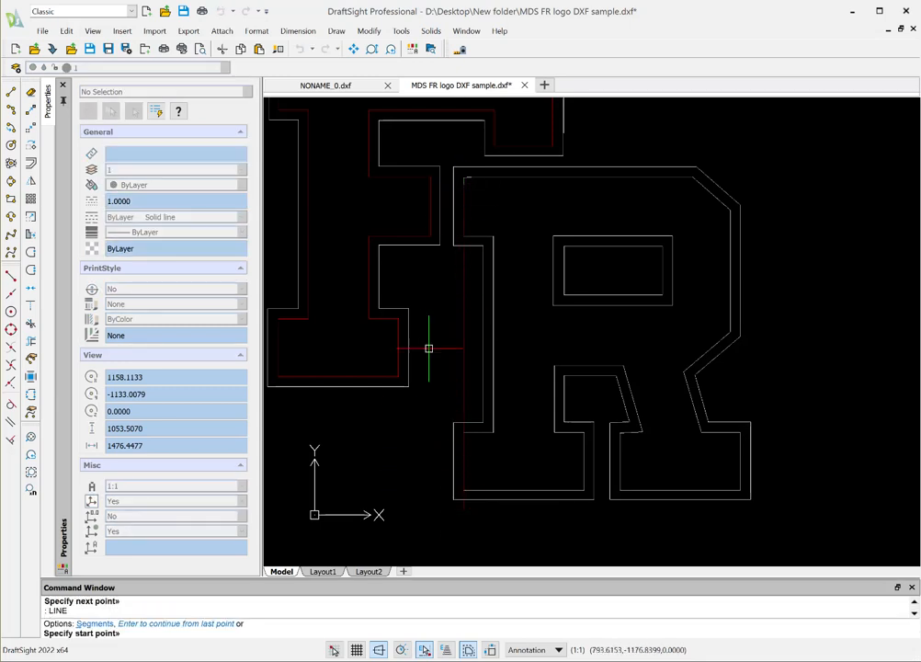
left_click(8, 301)
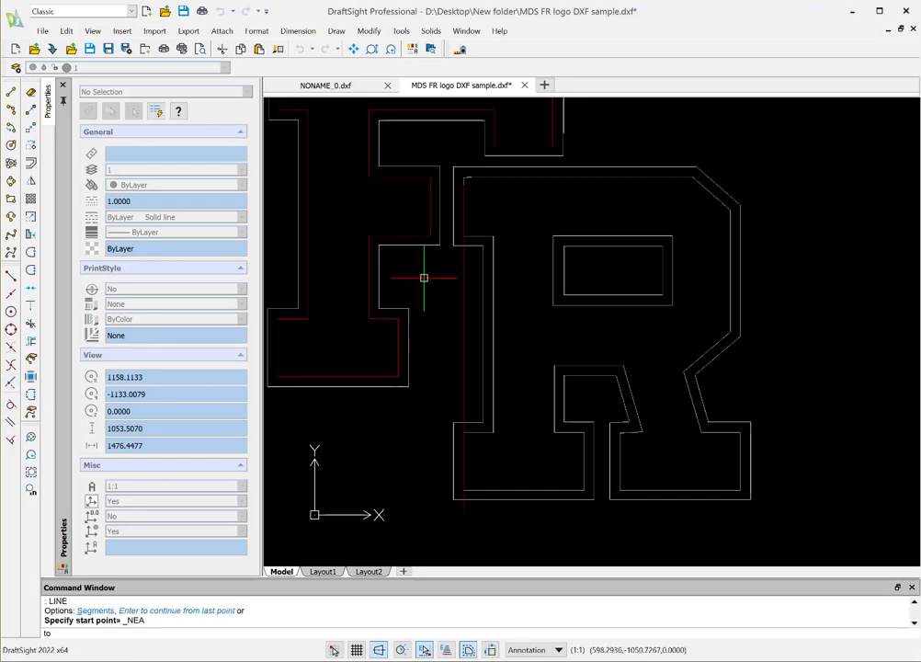
left_click(494, 246)
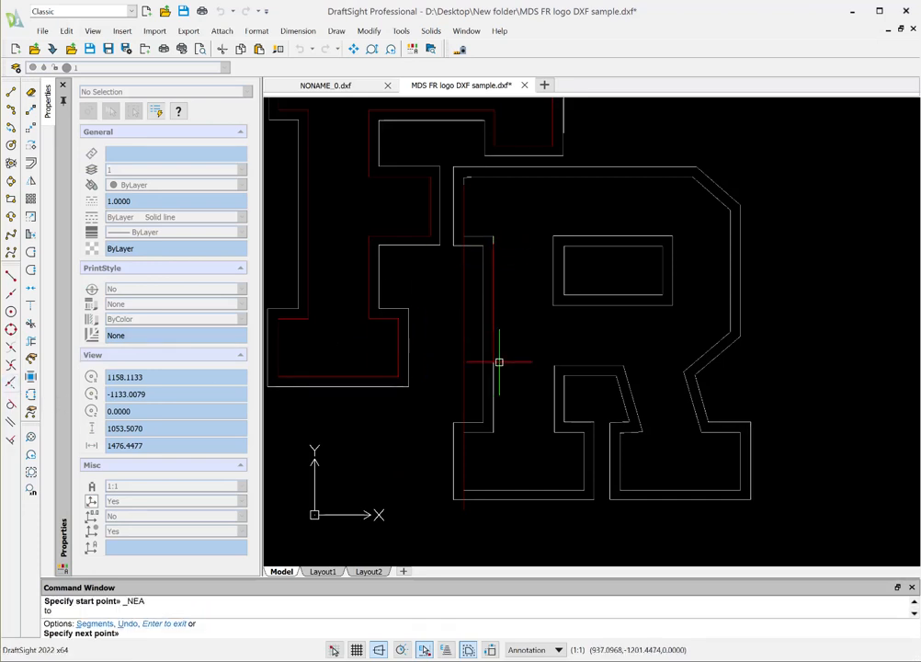
left_click(498, 432)
key("Return")
Draw a Nearest-snapped horizontal line along the R's top edge on the inner outline, overshooting past the bowl's angled corner.
key("Return")
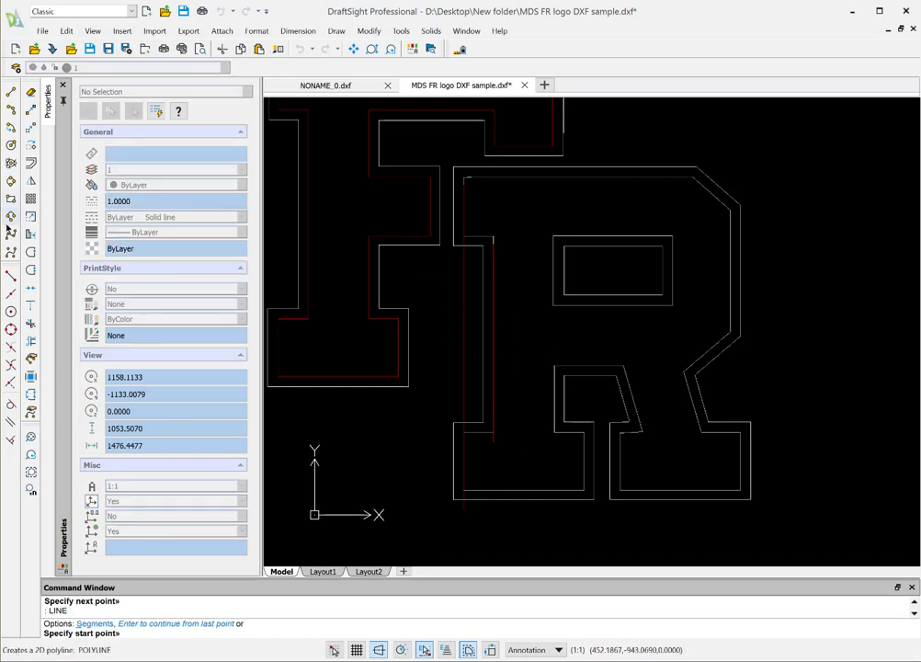
left_click(10, 390)
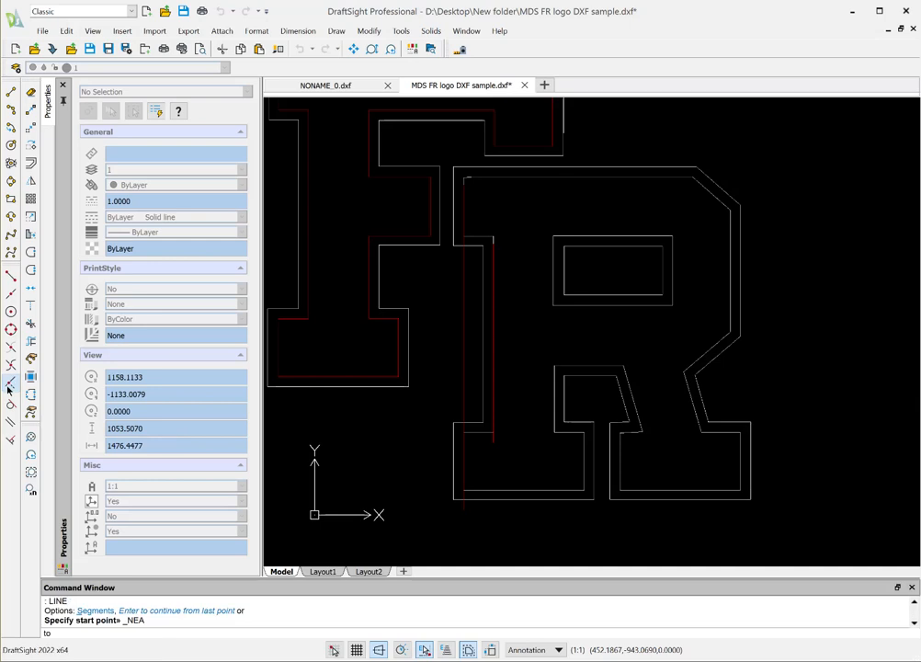
left_click(466, 179)
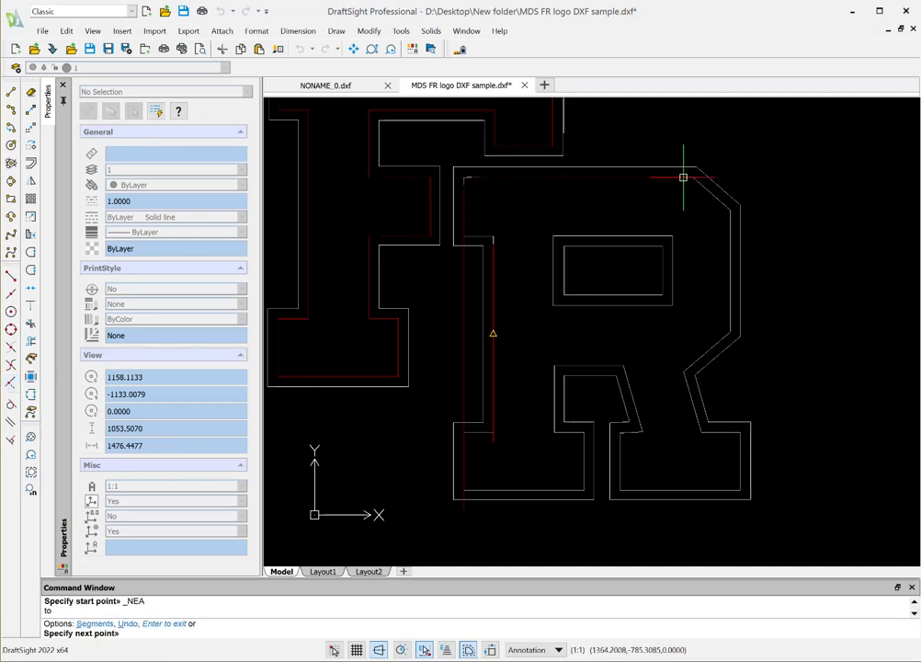
left_click(760, 176)
key("Return")
Draw a Nearest-snapped vertical line down the right edge of the R's bowl, undoing stray segments and overshooting below the lower angled corner.
key("Return")
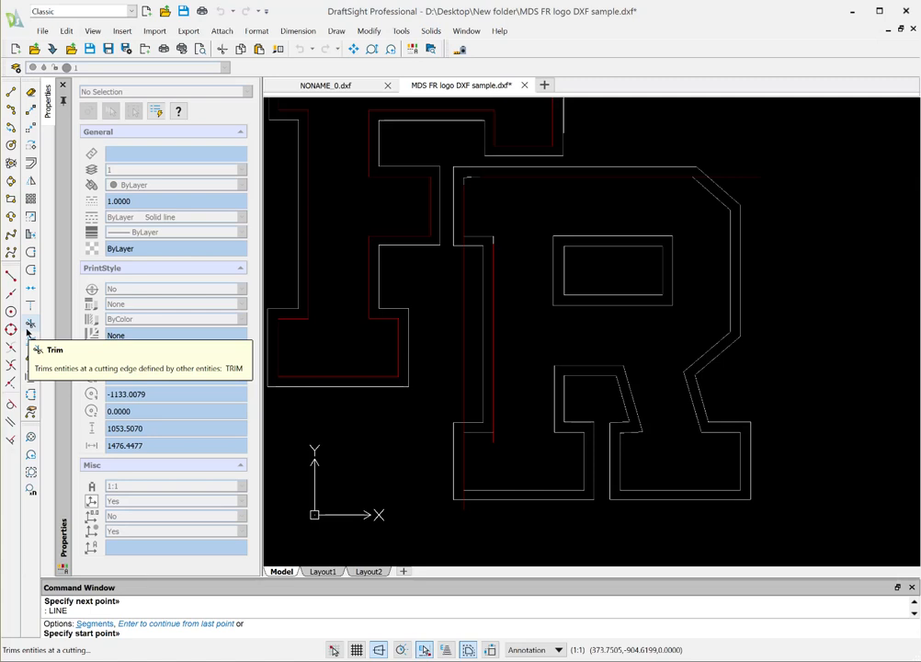
left_click(8, 387)
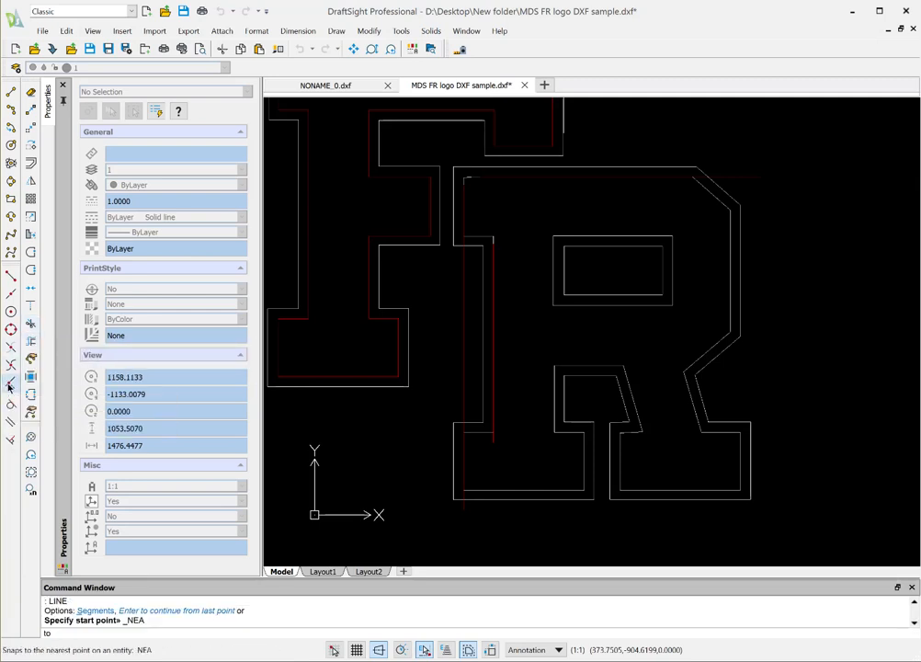
left_click(701, 431)
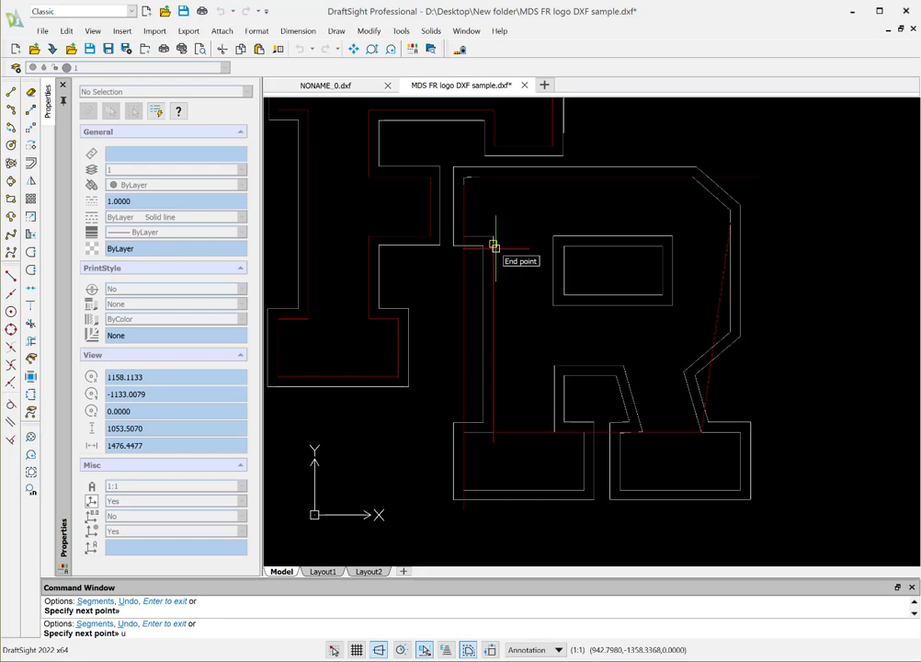
key("Return")
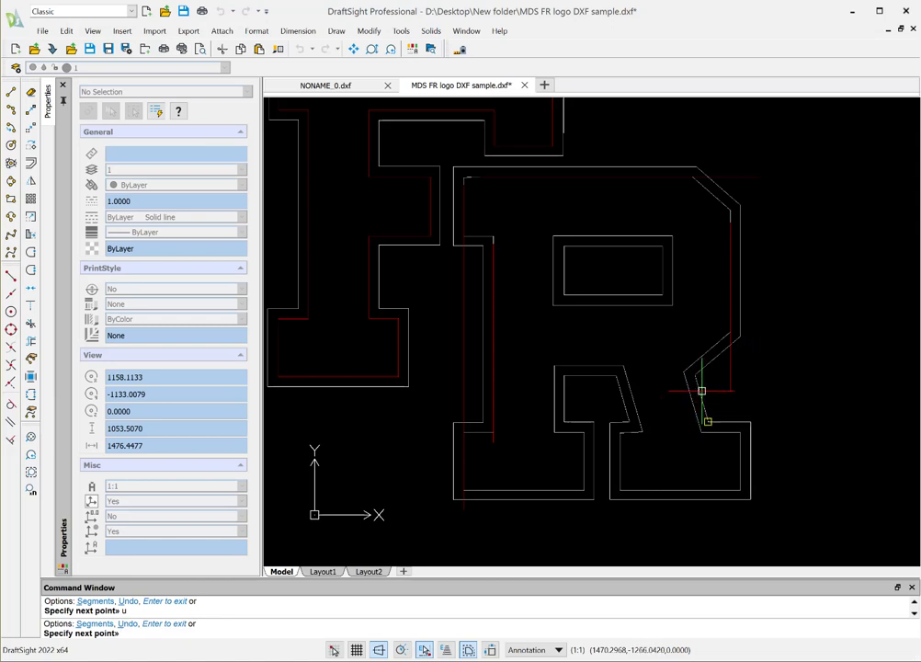
key("Return")
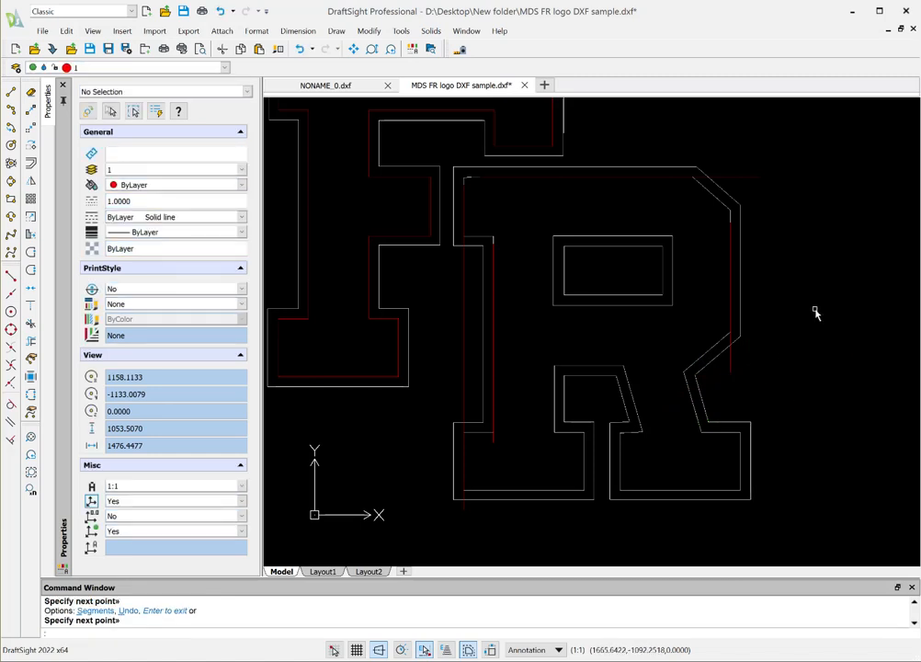
Draw a Nearest-snapped vertical line down the outer right edge of the R's right foot, overshooting below the baseline.
key("Return")
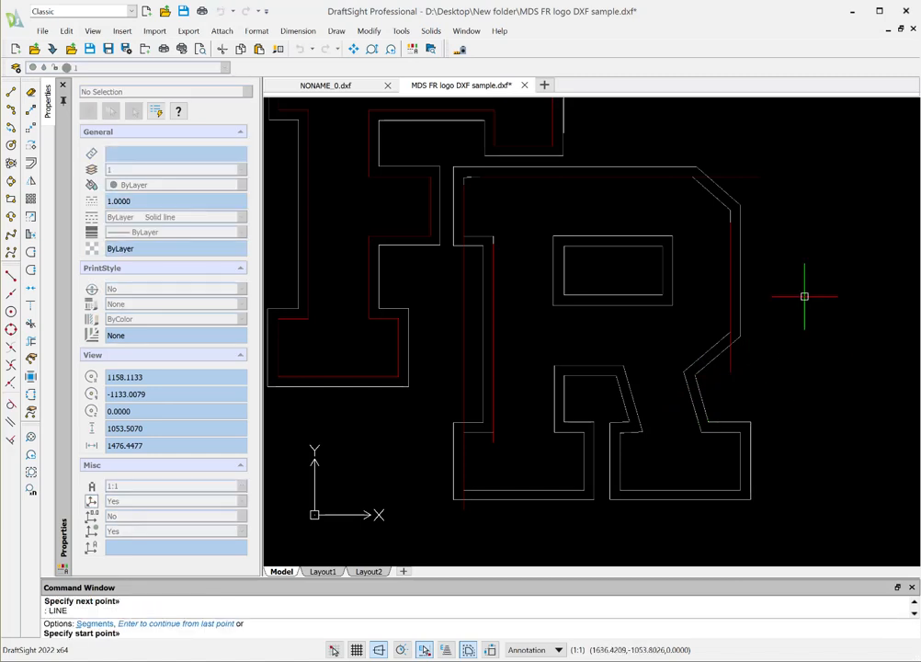
left_click(6, 295)
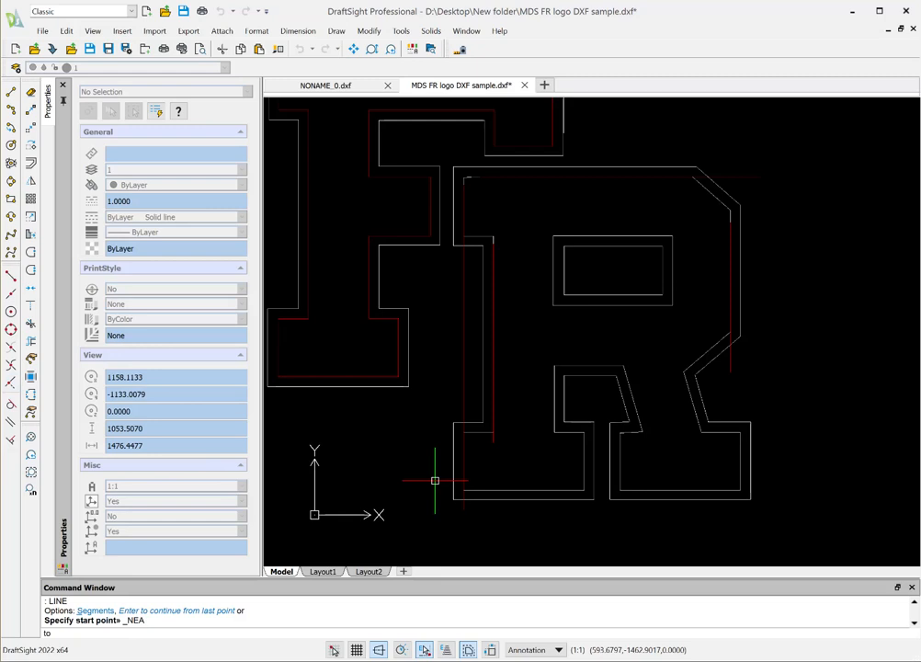
left_click(738, 439)
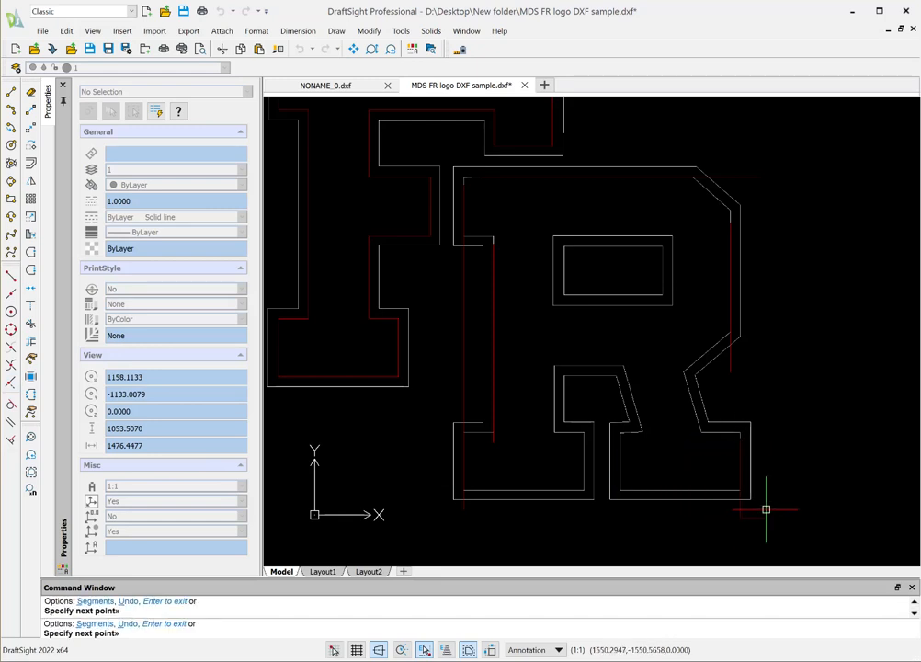
key("Return")
Draw a Nearest-snapped horizontal line along the bottom of both R feet on the inner outline, overshooting the left foot's outer edge.
key("Return")
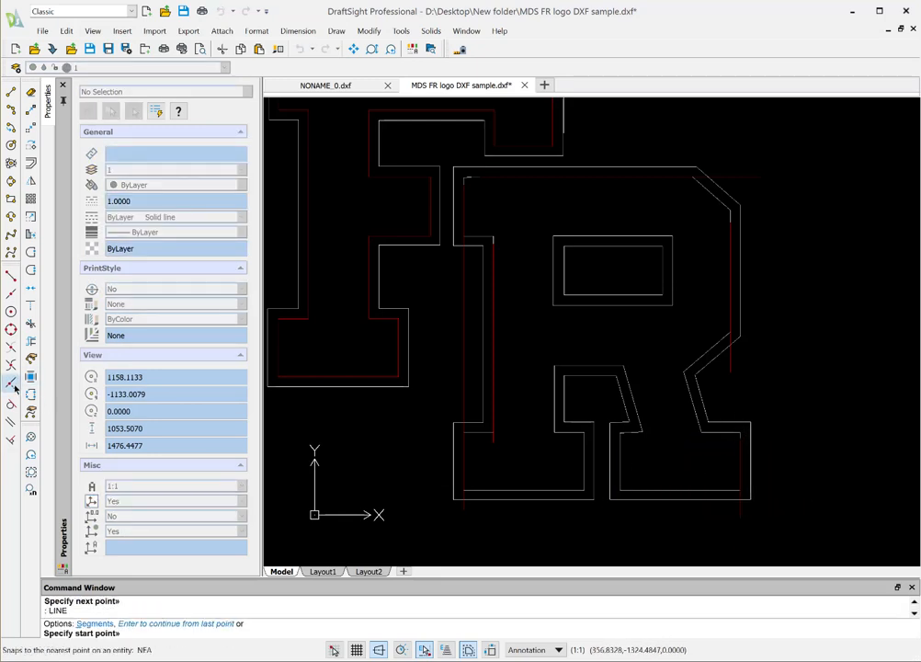
left_click(7, 297)
left_click(739, 489)
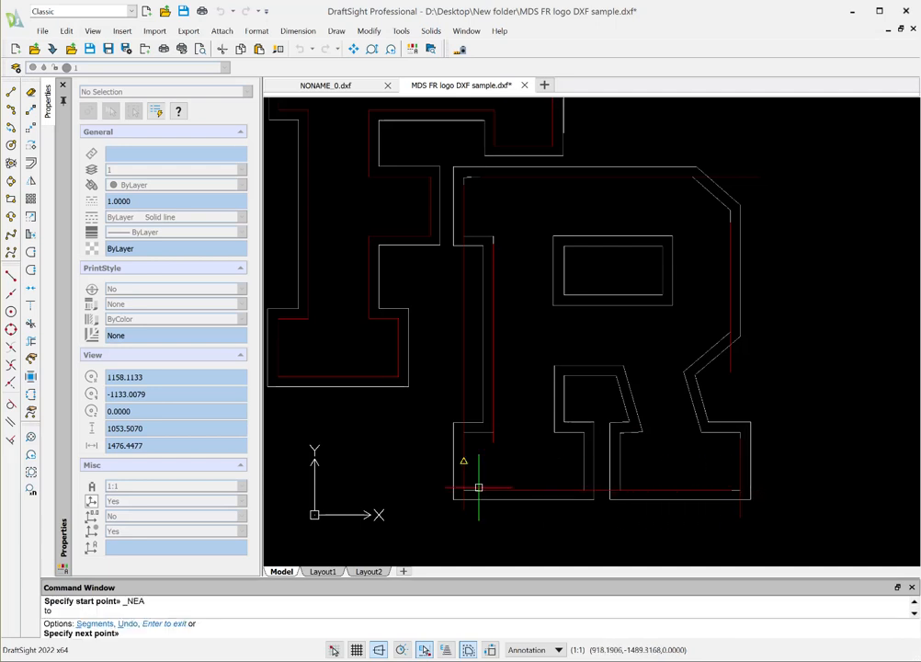
key("Return")
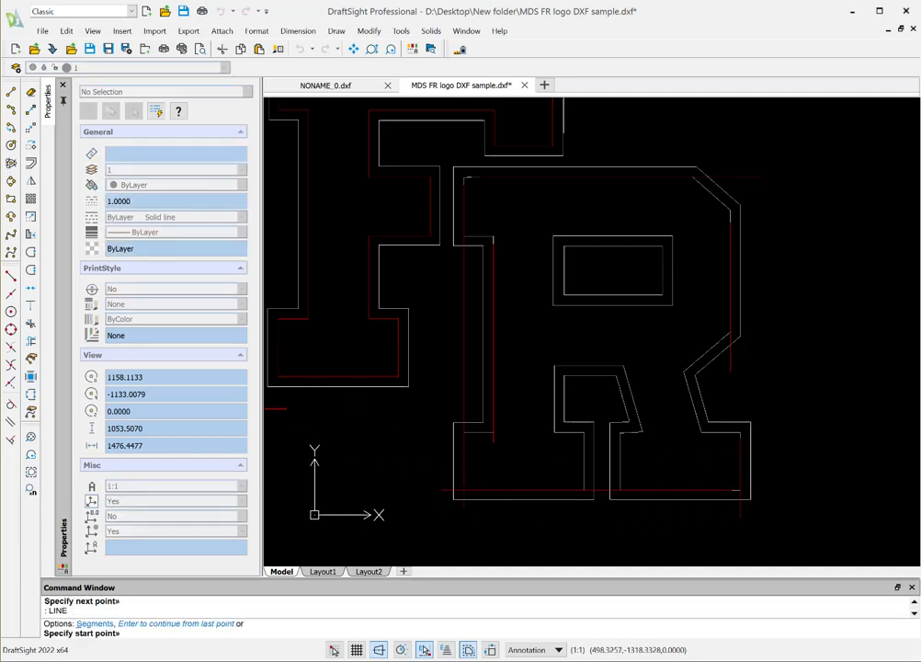
Draw a Nearest-snapped vertical line down the right edge of the R's left foot, overshooting below the bottom edge.
left_click(11, 383)
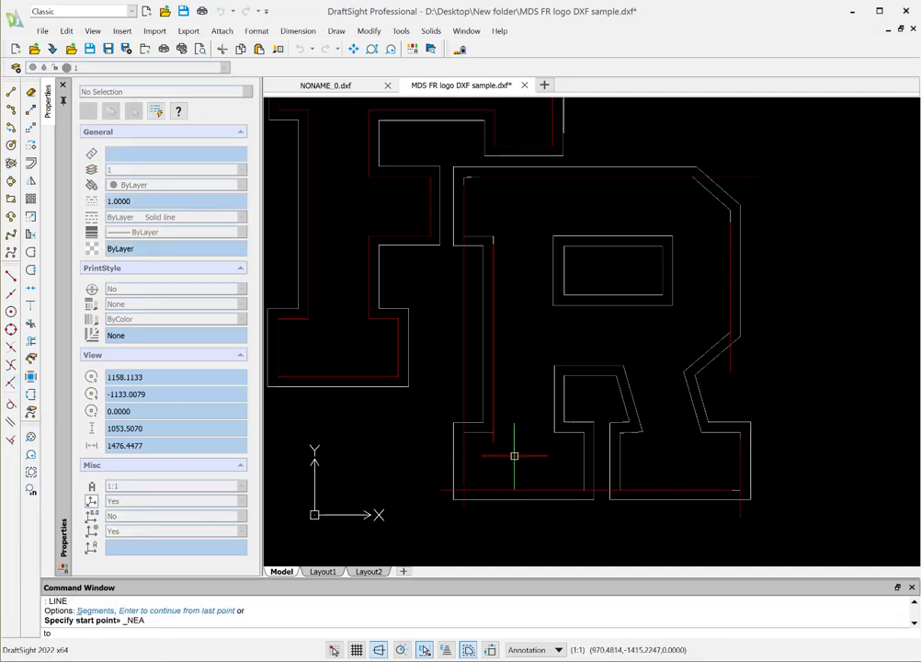
left_click(582, 437)
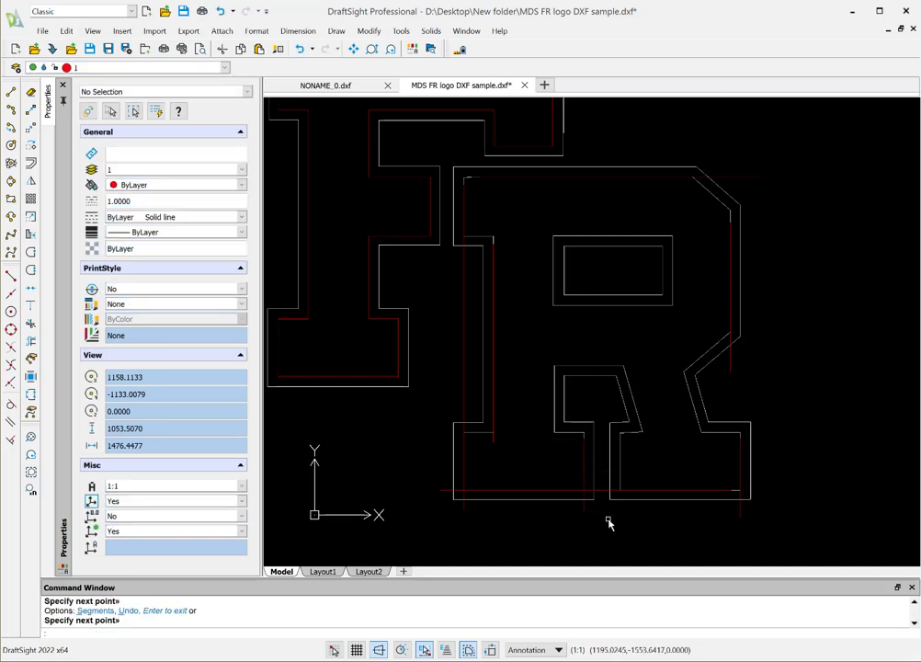
key("Return")
Draw a Nearest-snapped vertical line down the left edge of the R's right foot, overshooting below the bottom edge.
key("Return")
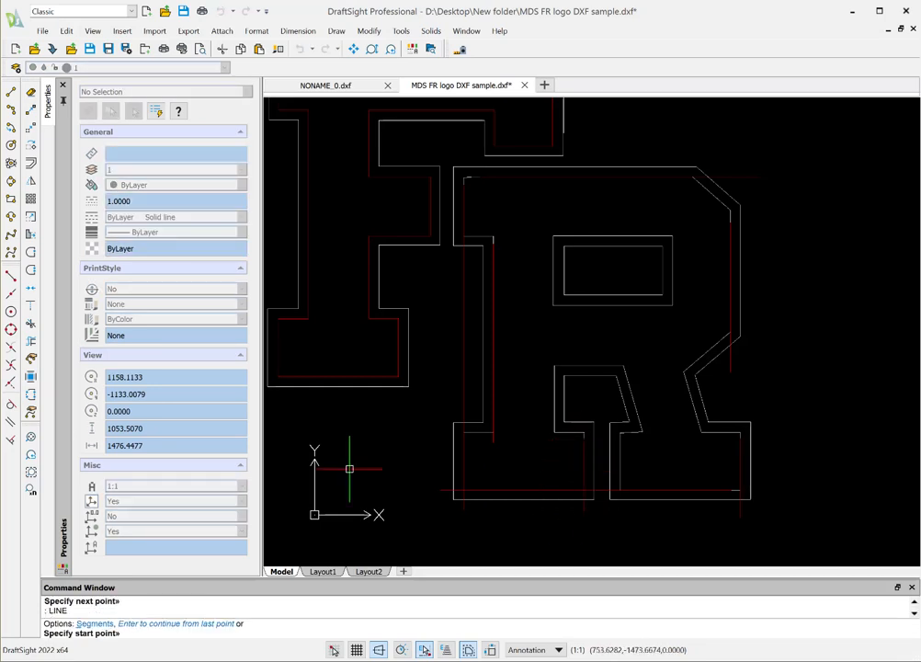
left_click(11, 383)
left_click(619, 440)
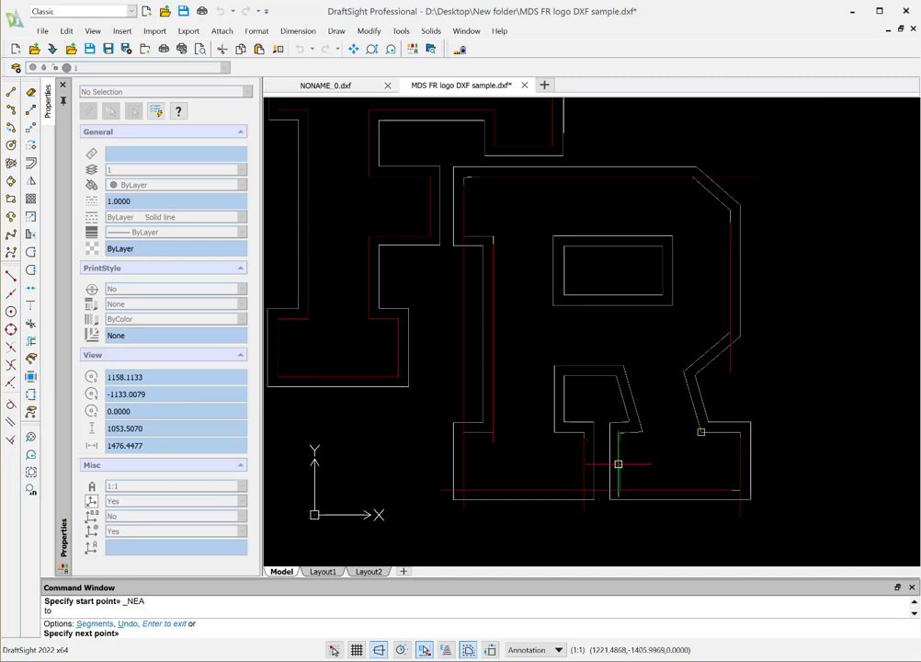
left_click(618, 501)
key("Return")
Draw a Nearest-snapped vertical line up the left side of the opening between the R's legs, overshooting above the opening's top.
key("Return")
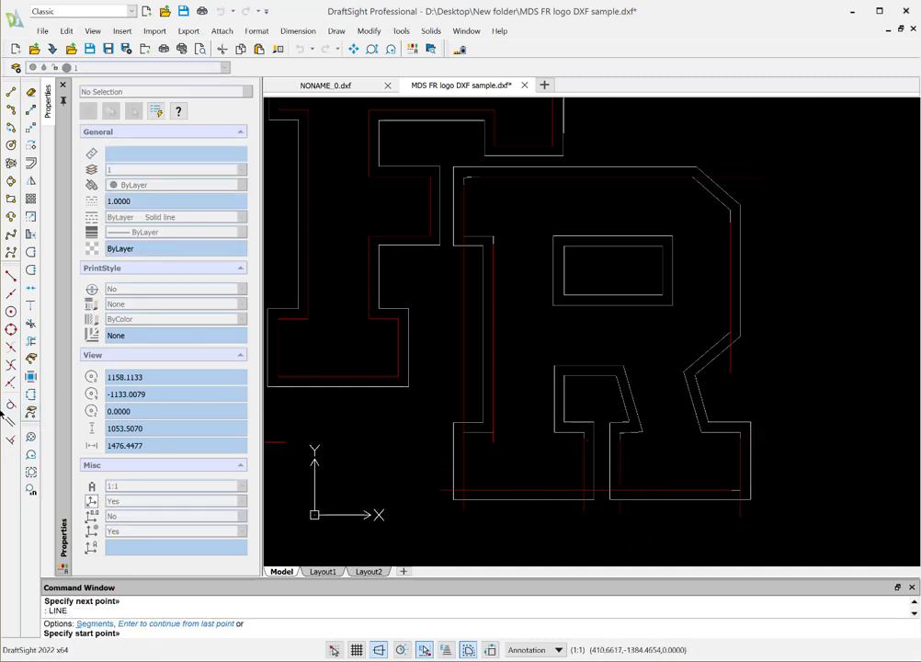
left_click(11, 383)
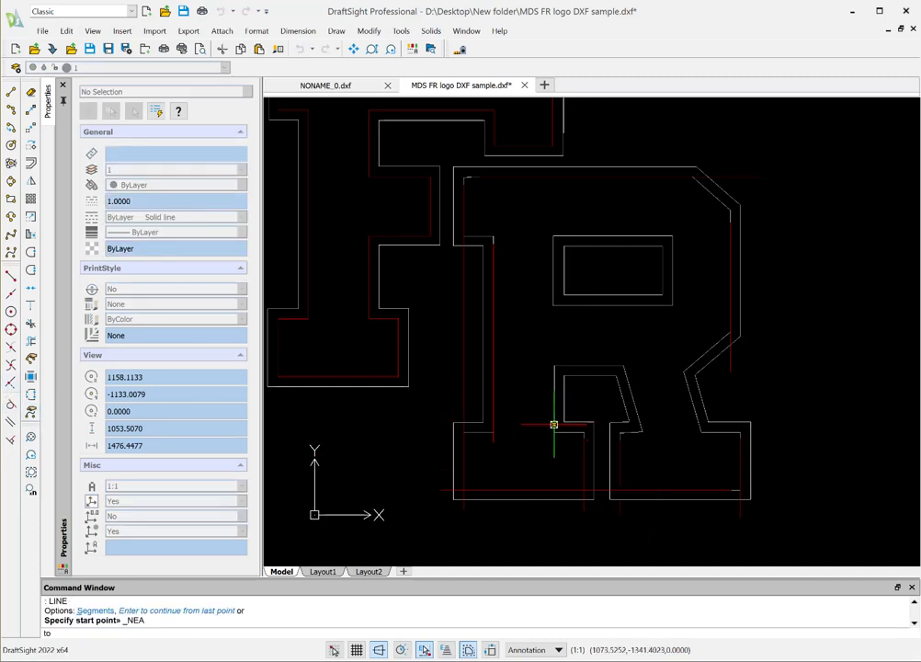
left_click(562, 423)
left_click(552, 350)
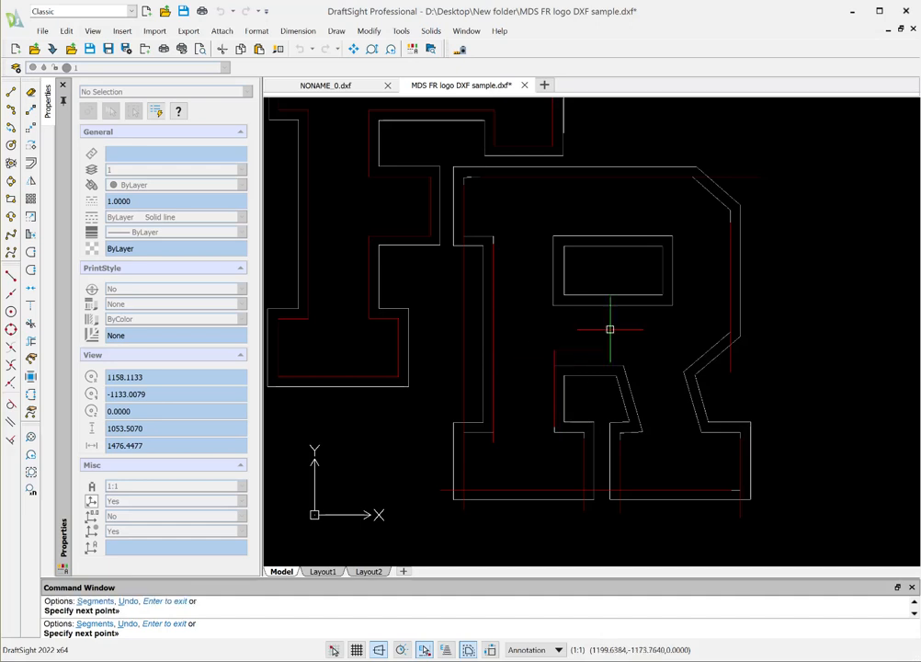
key("Return")
Draw a Nearest-snapped horizontal line along the top of the opening between the R's legs, overshooting its left side.
key("Return")
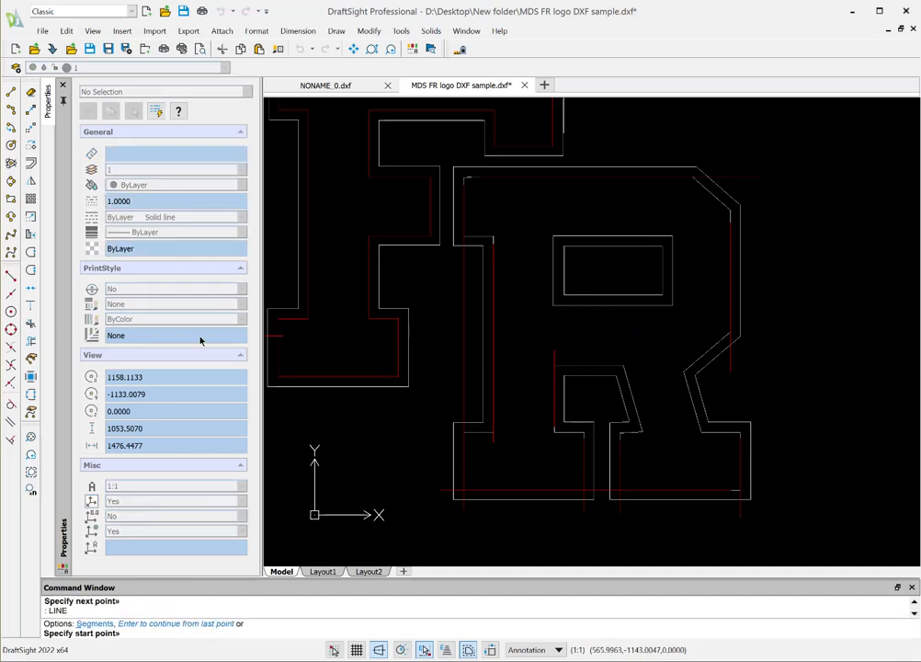
left_click(11, 383)
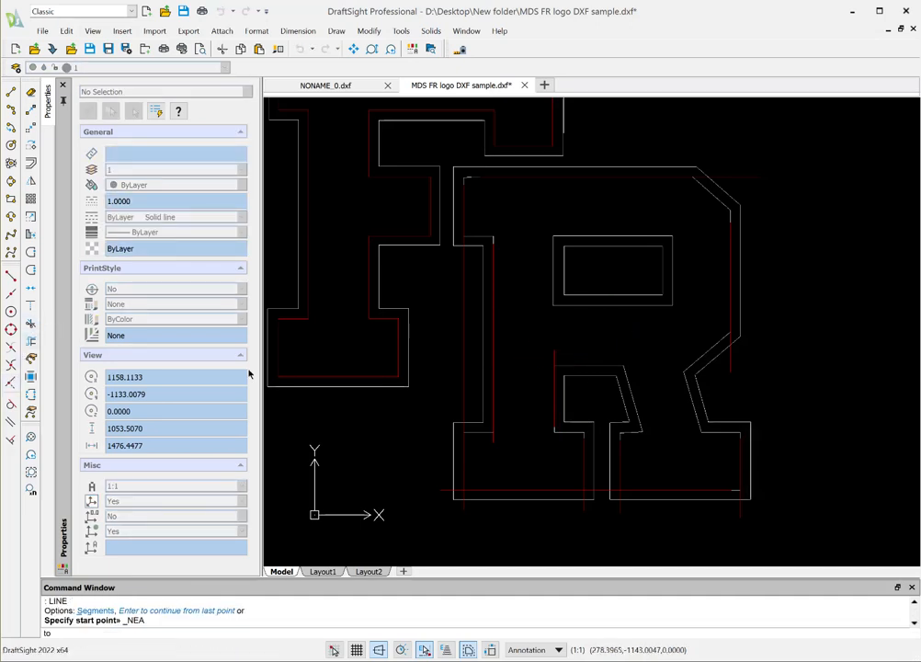
left_click(612, 364)
left_click(546, 365)
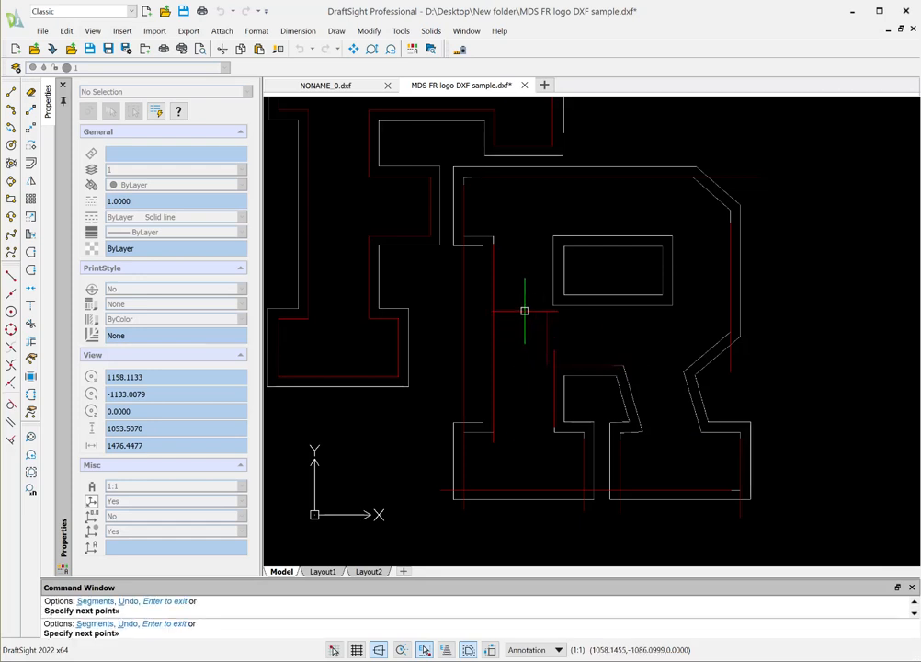
key("Return")
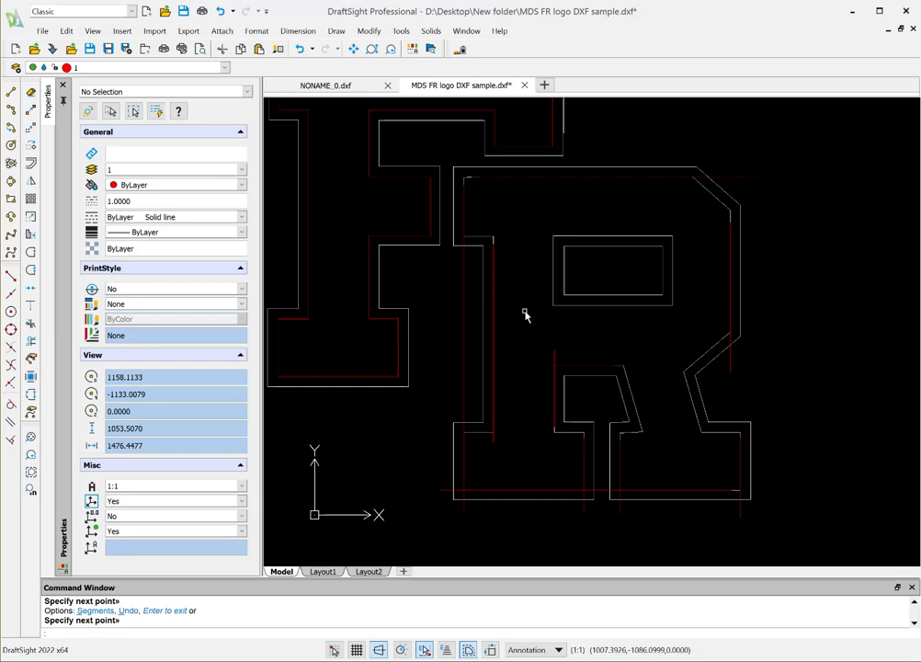
Draw a Nearest-snapped horizontal line along the upper edge of the R's feet, from the right foot past the opening's left side.
key("Return")
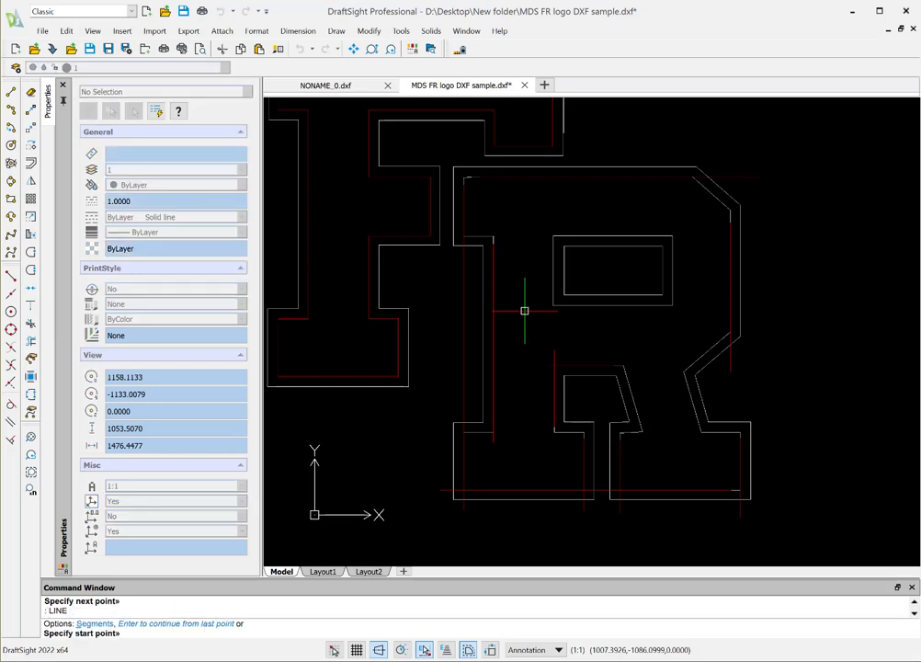
left_click(14, 390)
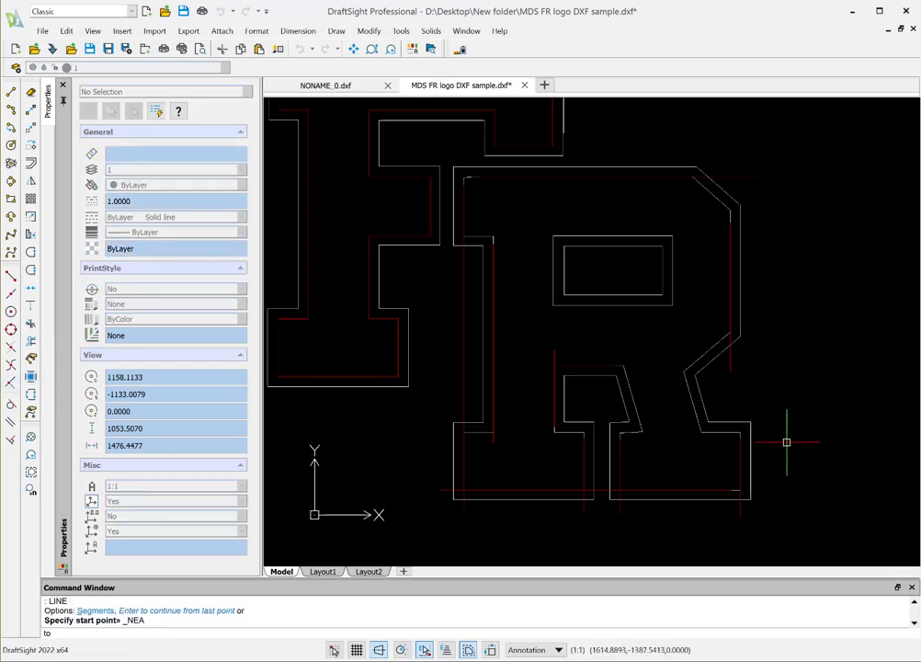
left_click(701, 432)
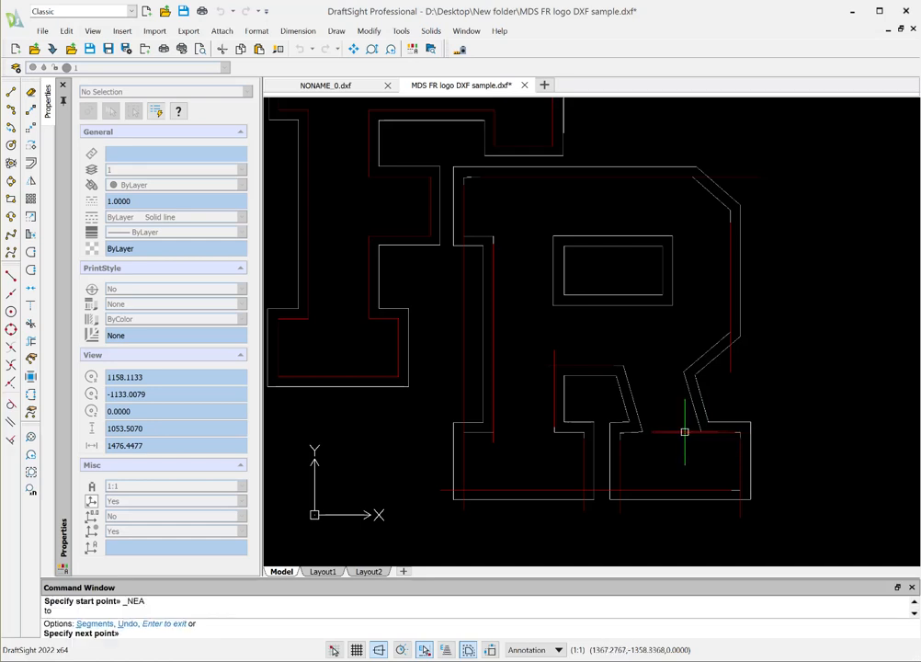
left_click(531, 419)
key("Escape")
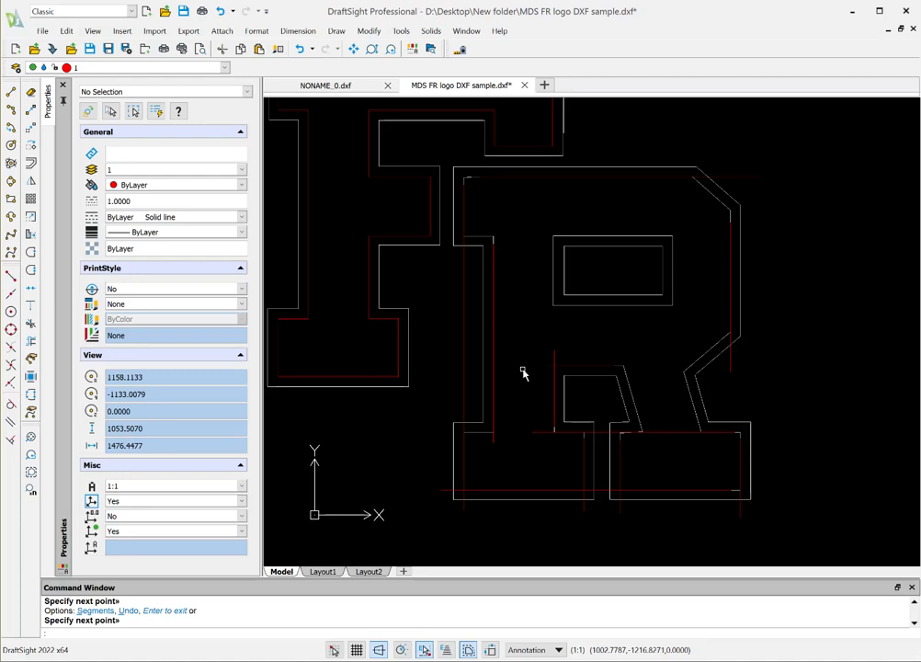
Turn off Ortho and draw a Nearest-snapped line down the sloped right side of the opening between the R's legs.
left_click(380, 650)
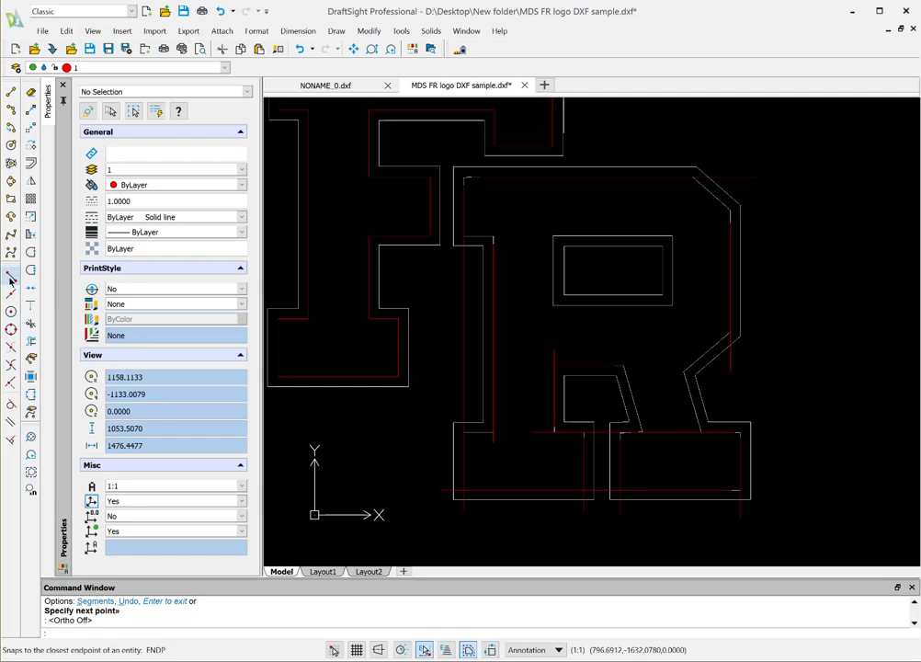
left_click(10, 218)
left_click(11, 385)
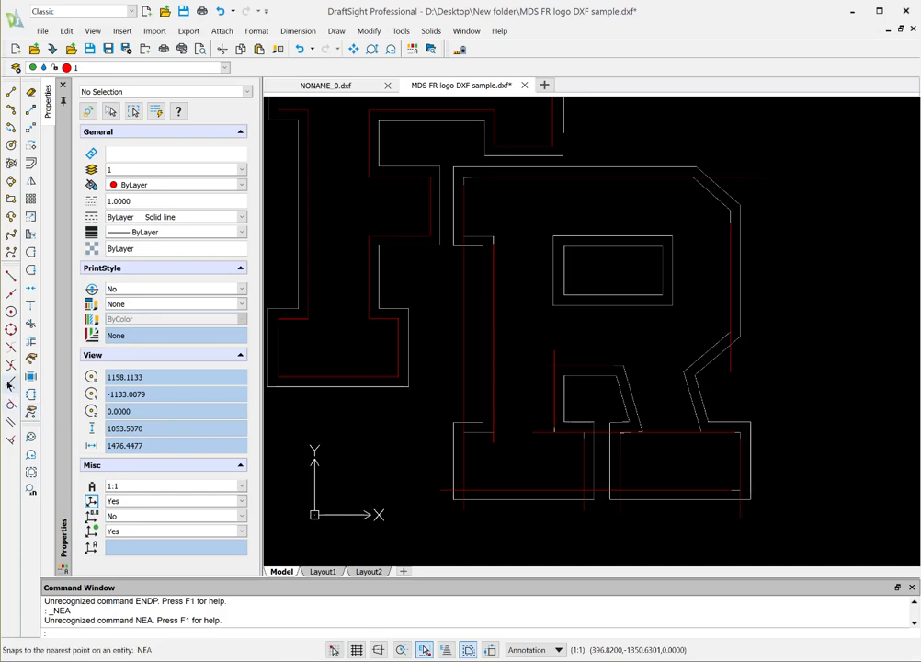
left_click(11, 92)
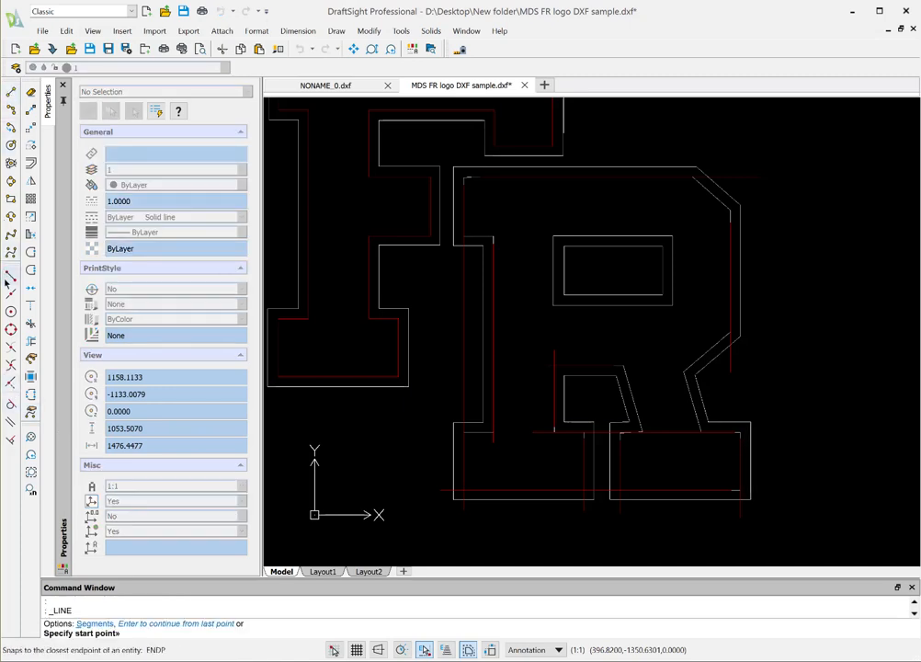
left_click(9, 386)
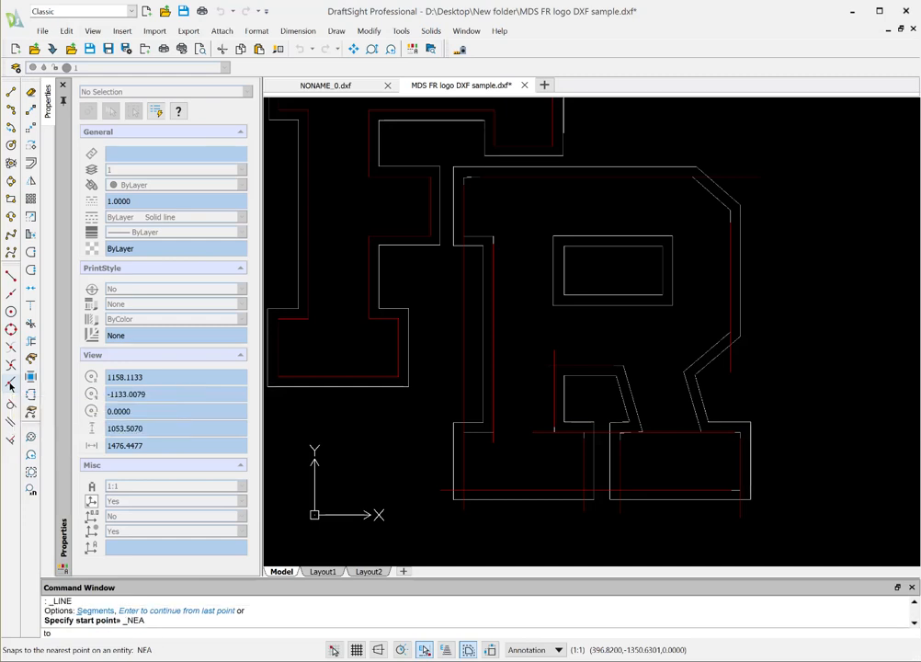
left_click(626, 376)
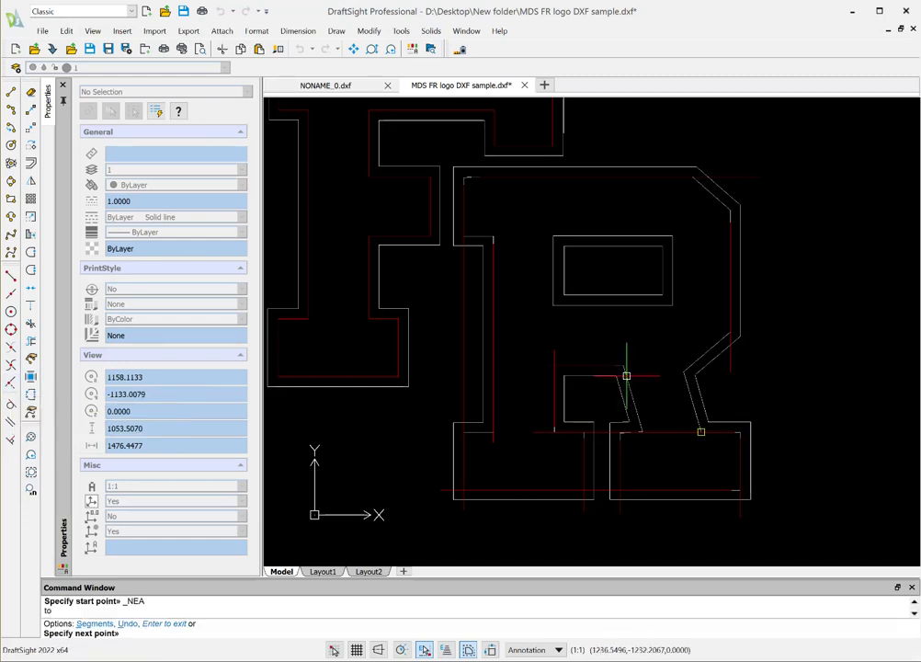
left_click(10, 385)
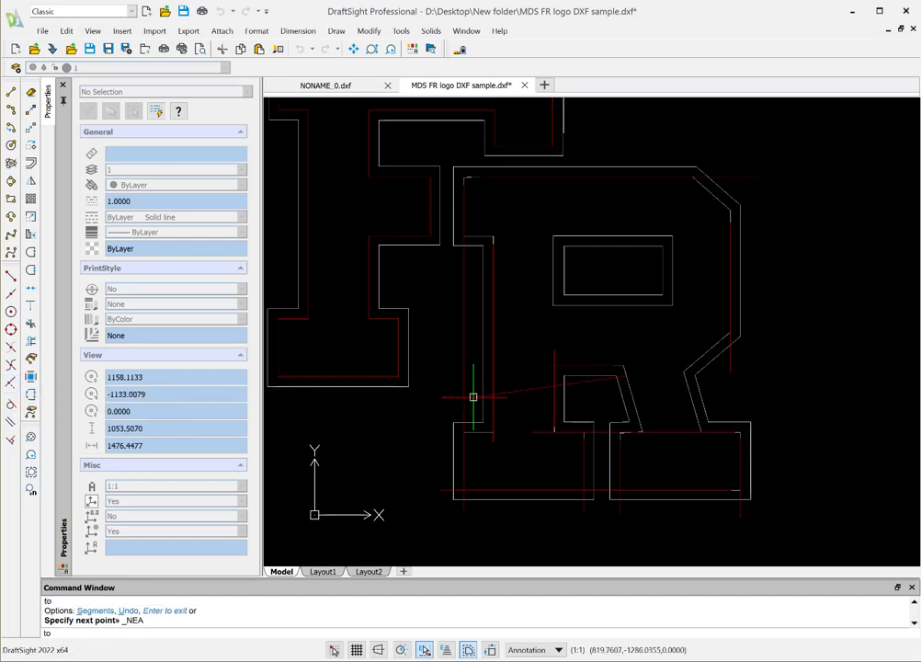
left_click(640, 420)
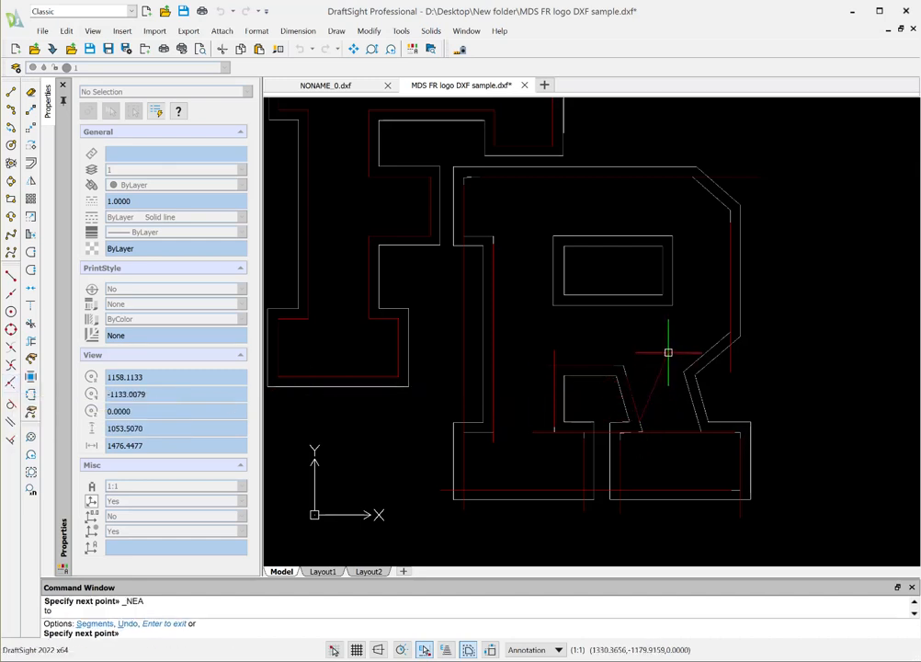
key("Return")
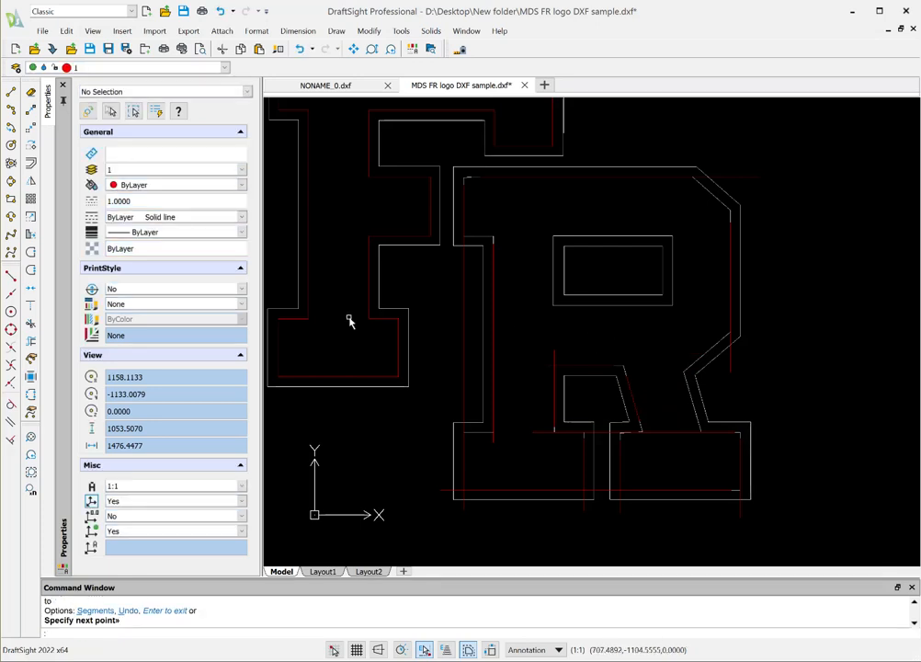
Draw a Nearest-snapped line down the sloped right edge of the R's right leg, ending just above the foot.
left_click(11, 92)
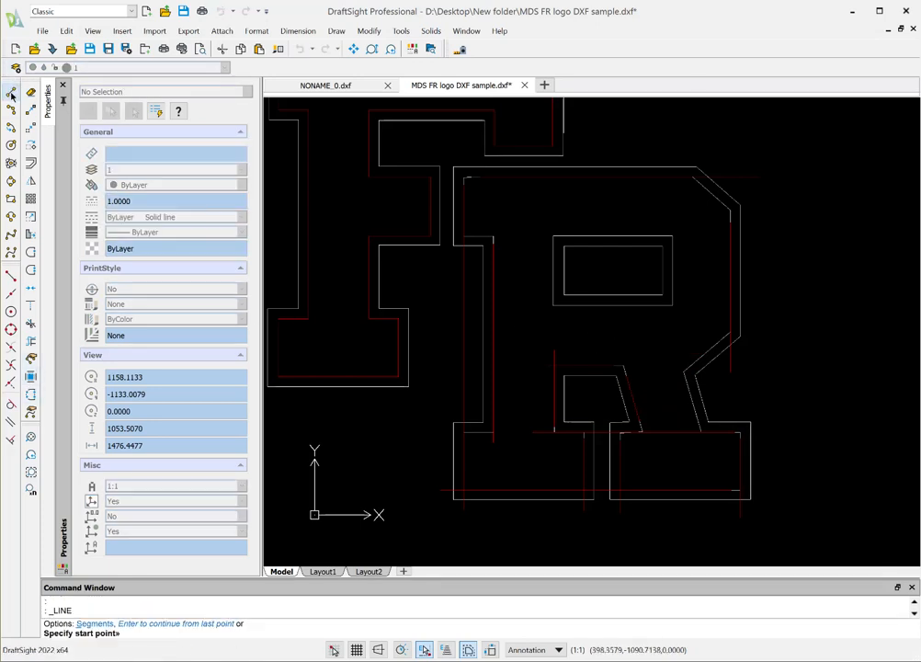
left_click(10, 382)
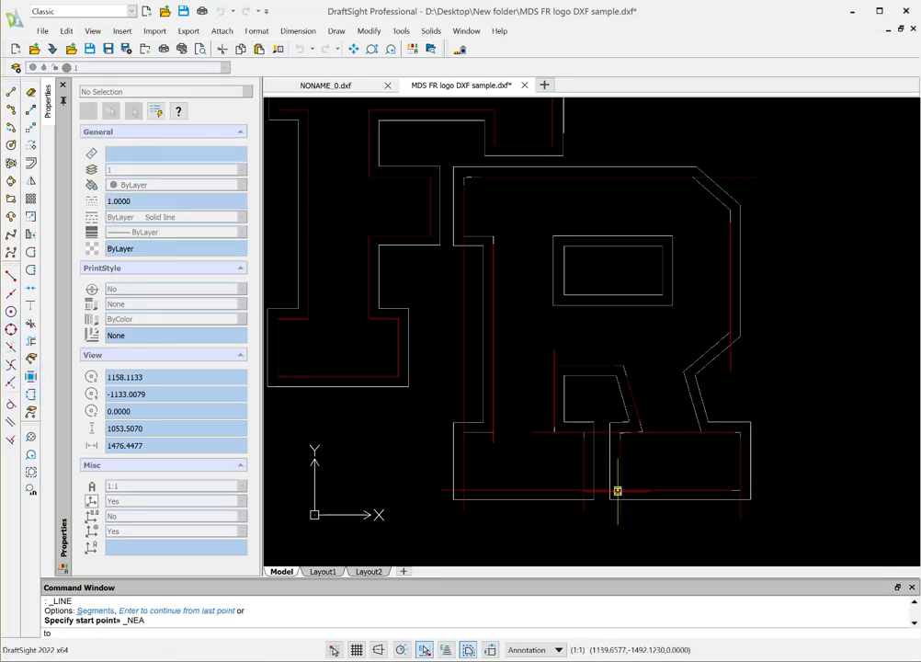
left_click(678, 383)
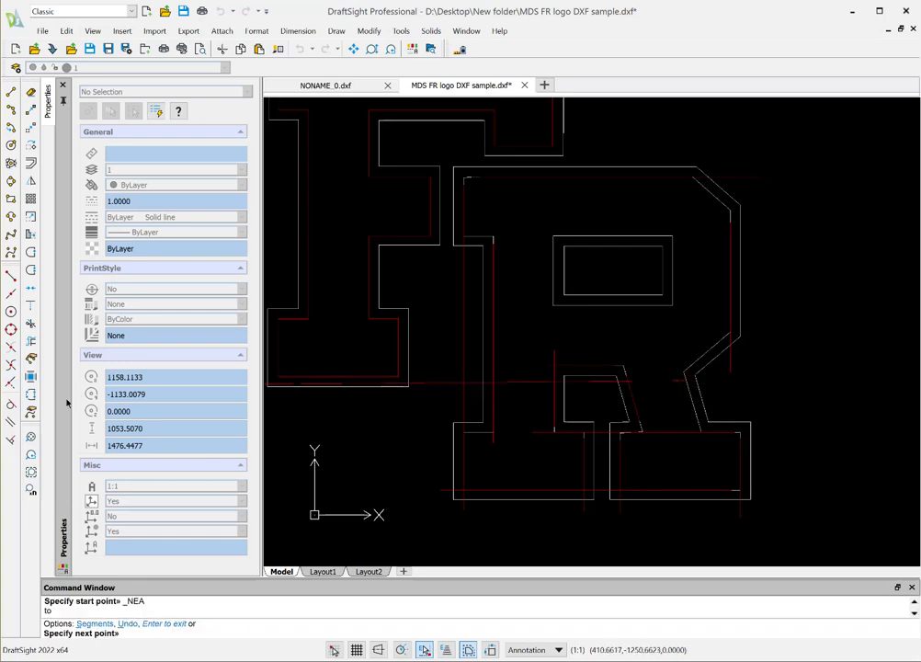
left_click(10, 382)
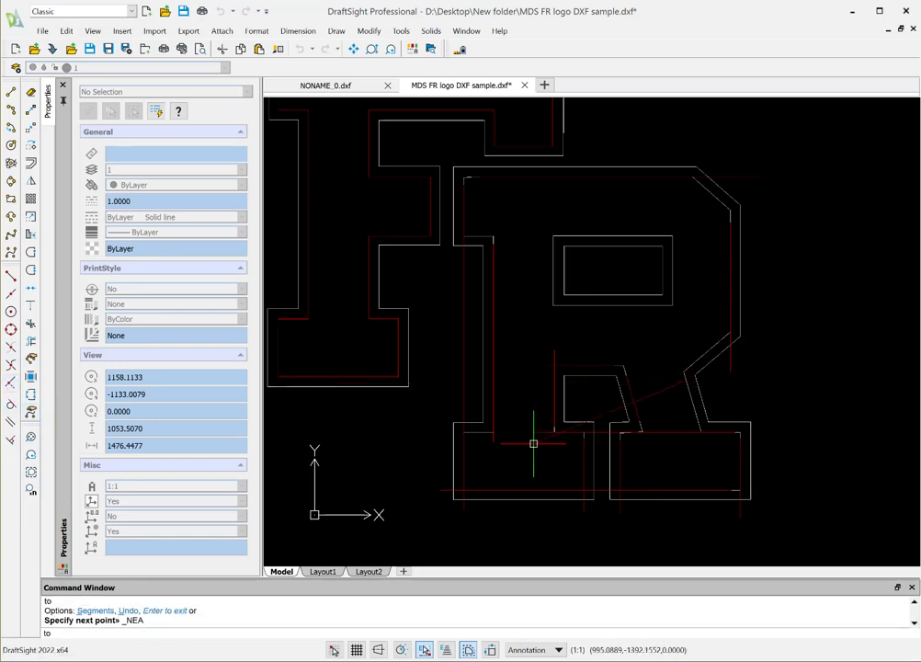
left_click(689, 422)
key("Return")
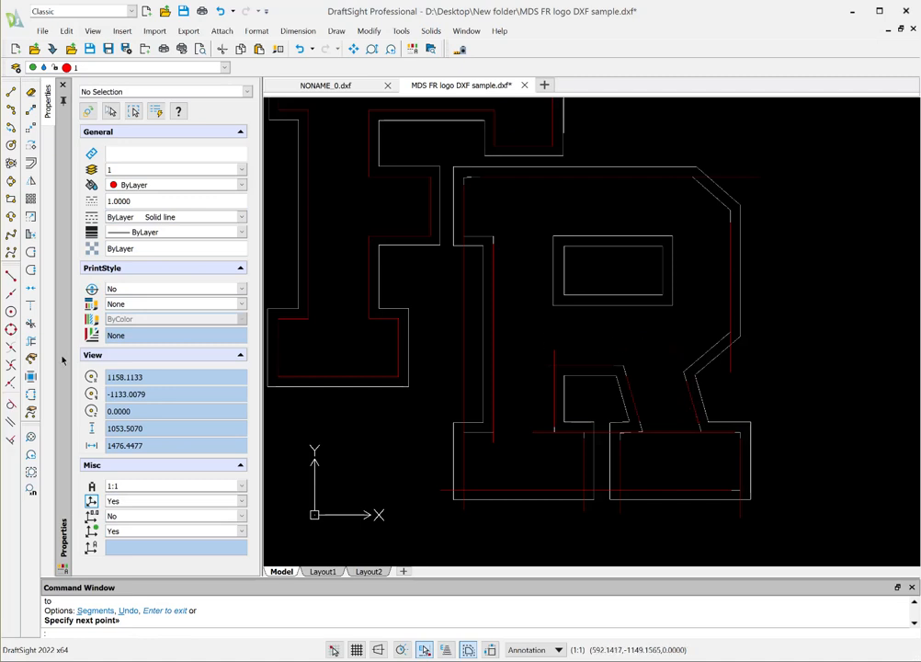
Draw a Nearest-snapped diagonal line along the R's lower-right edge, from the right leg's top up toward the bowl's vertical side.
left_click(11, 92)
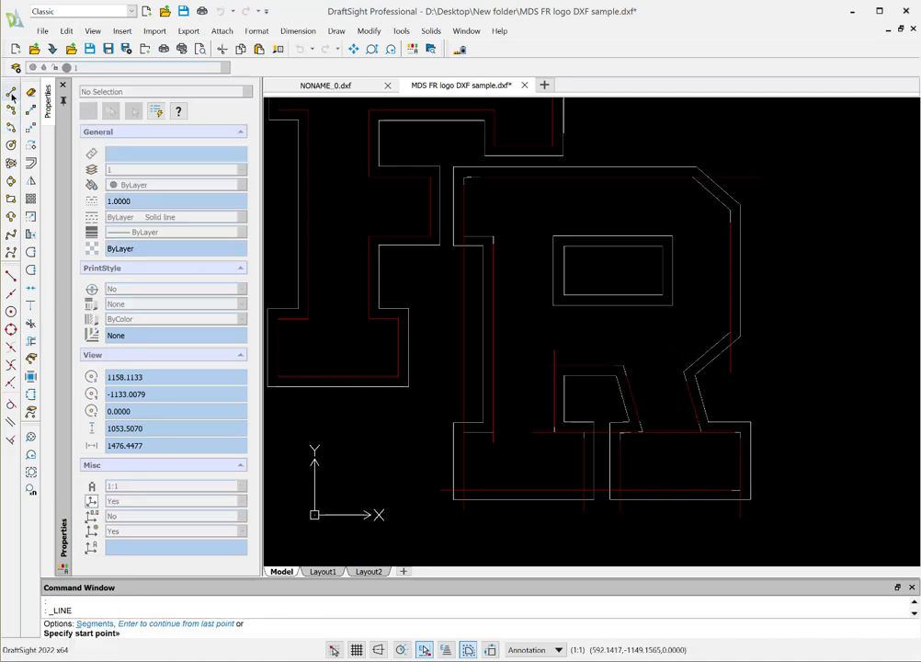
left_click(10, 382)
left_click(693, 351)
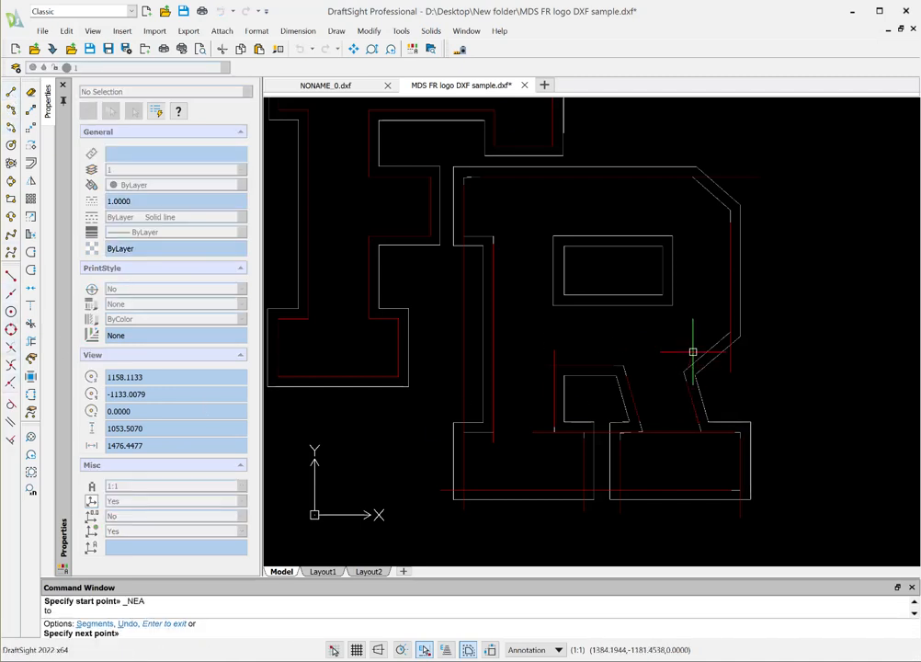
left_click(9, 387)
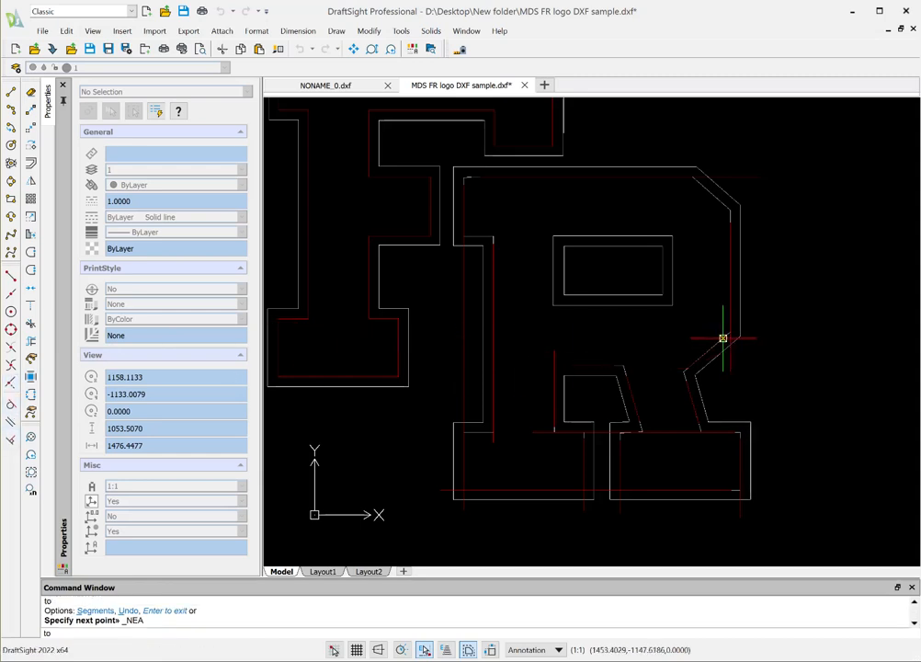
left_click(724, 338)
key("Return")
Draw a Nearest-snapped diagonal line down the angled upper-right corner of the R's bowl.
key("Return")
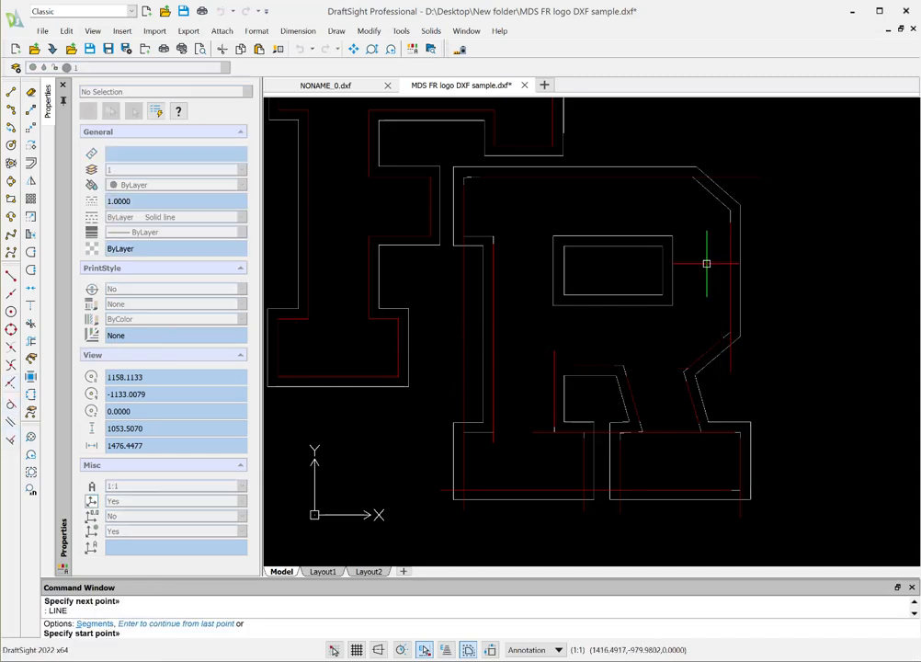
left_click(10, 387)
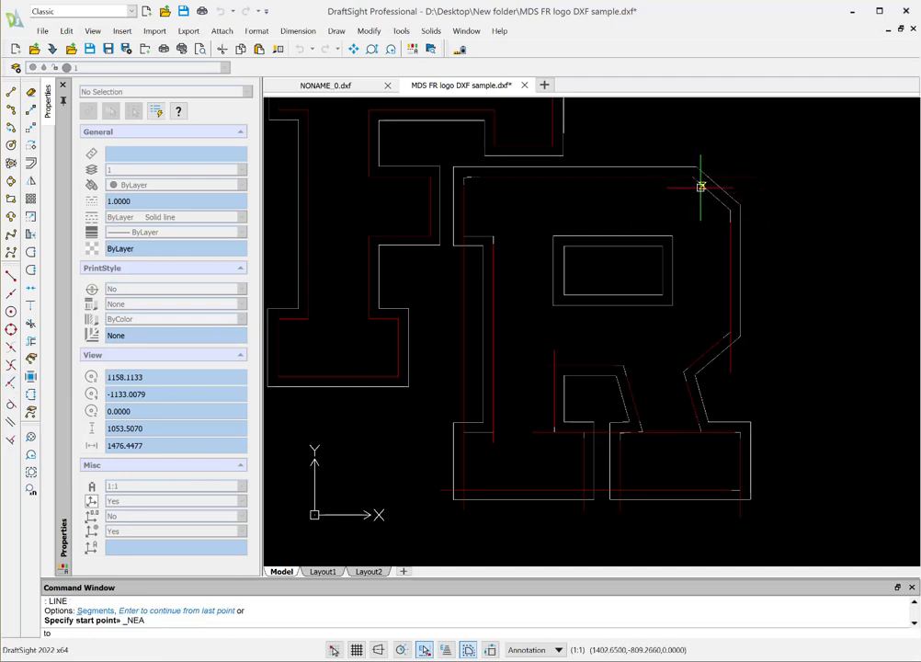
left_click(700, 187)
left_click(10, 386)
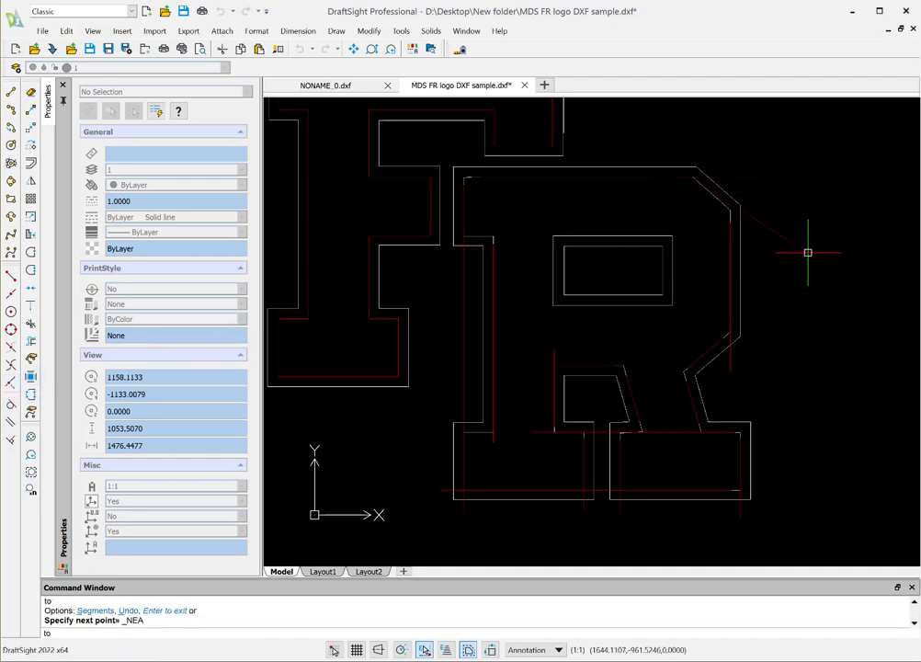
left_click(723, 204)
key("Return")
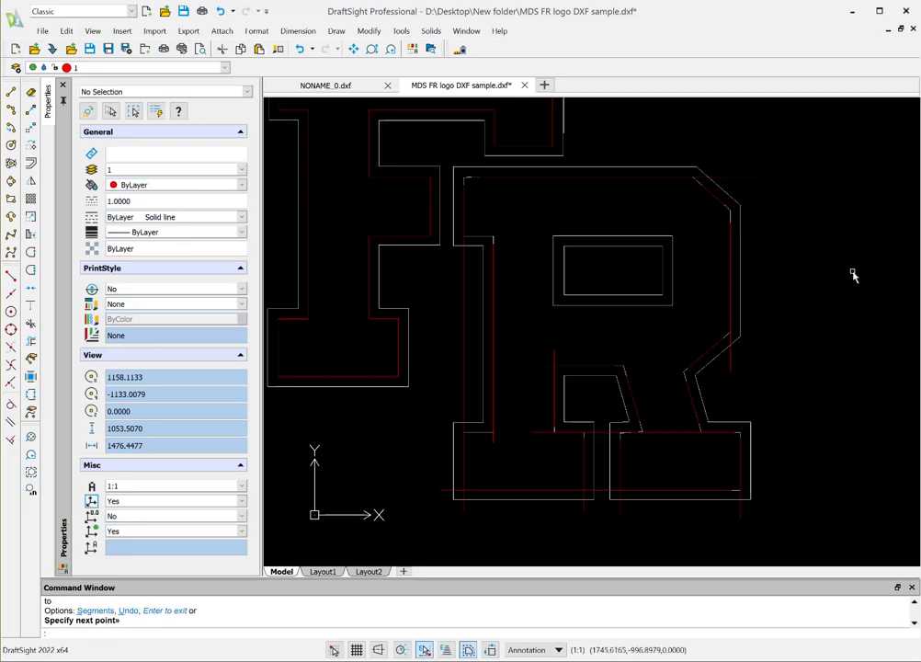
Turn off entity snaps and split the R's far-left vertical line, removing the stretch between the upper serif and the left foot.
left_click(425, 650)
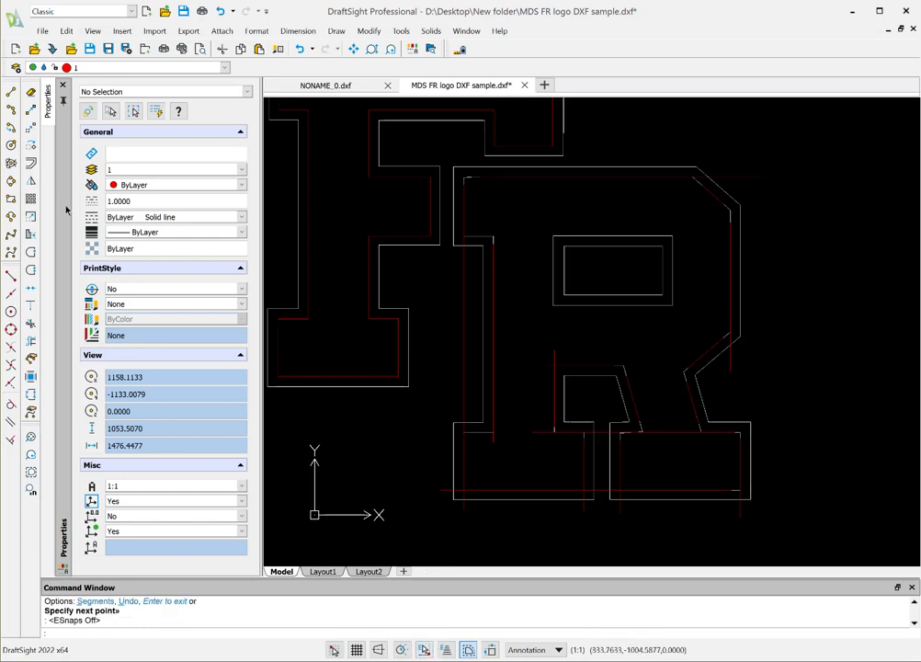
left_click(30, 271)
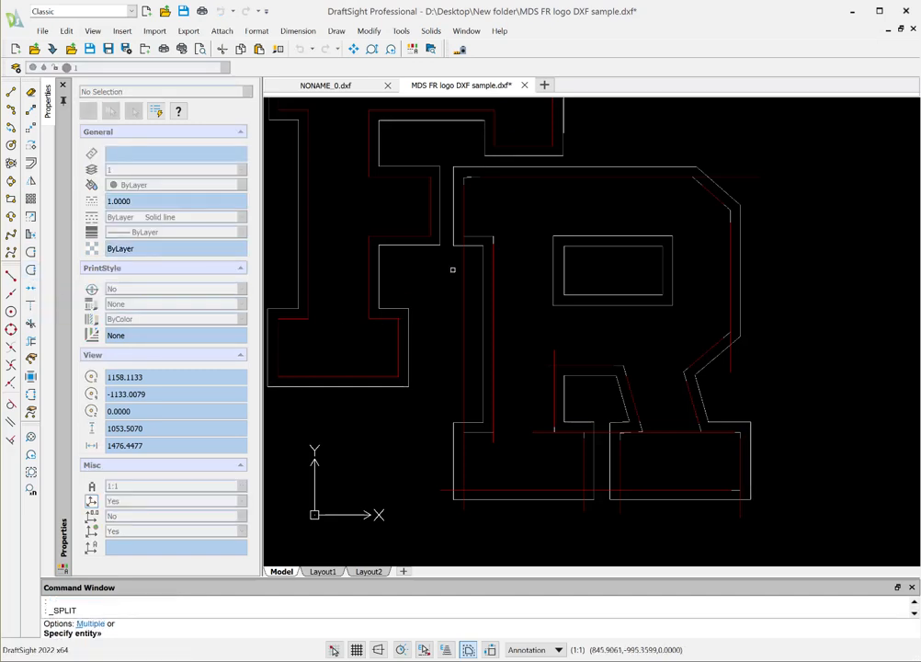
left_click(466, 261)
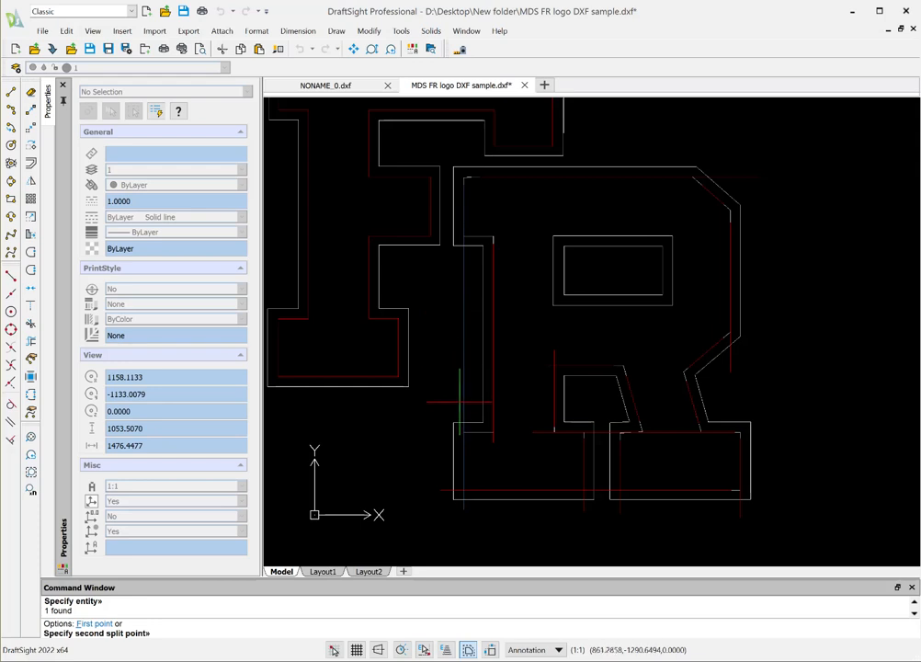
left_click(465, 342)
Split the horizontal line along the top of the R's feet, removing the parts between the feet and across the right leg.
key("Return")
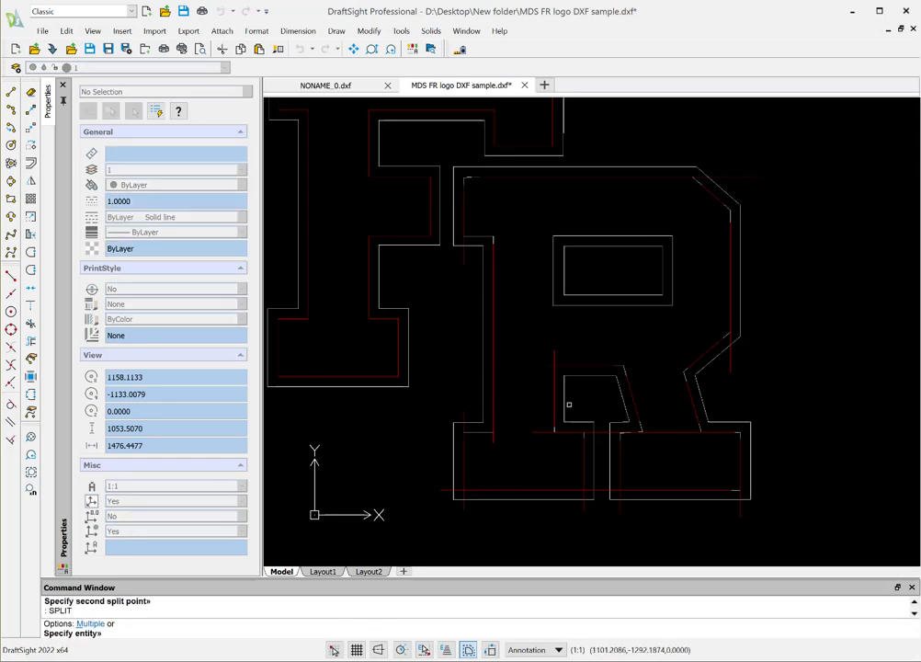
left_click(478, 338)
left_click(610, 432)
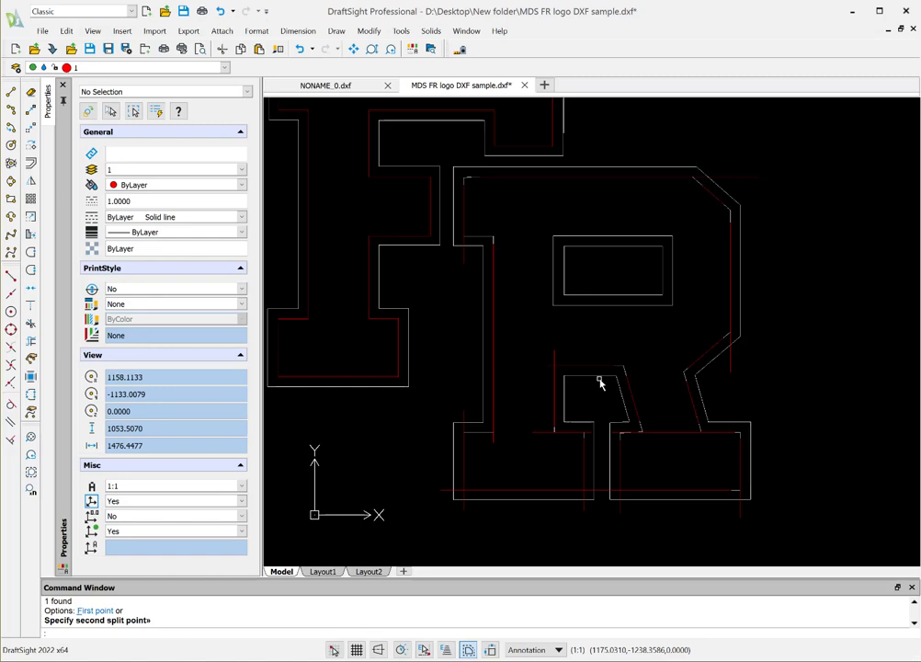
left_click(598, 380)
key("Return")
left_click(651, 429)
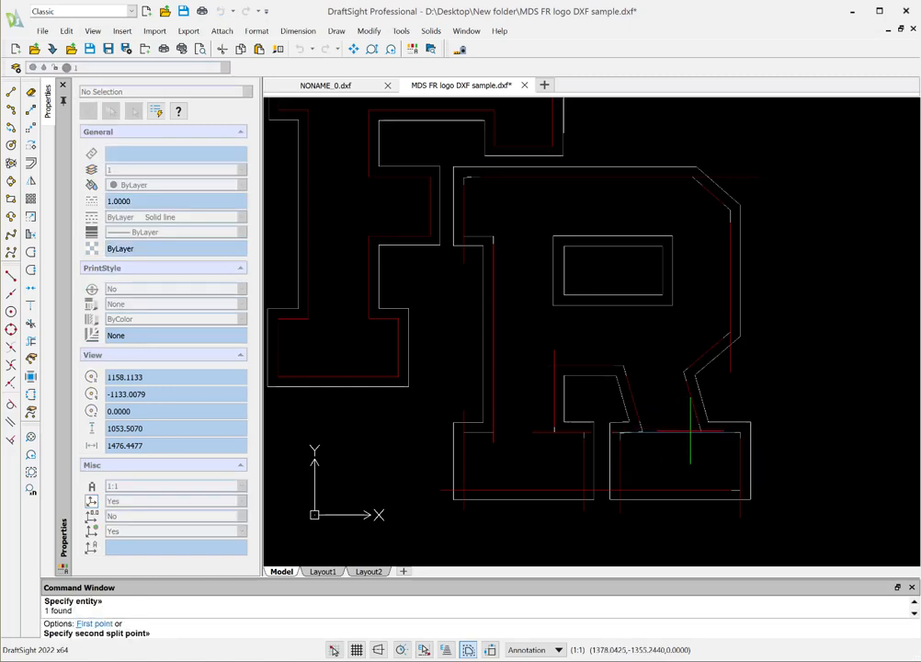
left_click(826, 344)
Split the R's bottom line to remove the part between the two feet, and turn entity snaps back on.
key("Return")
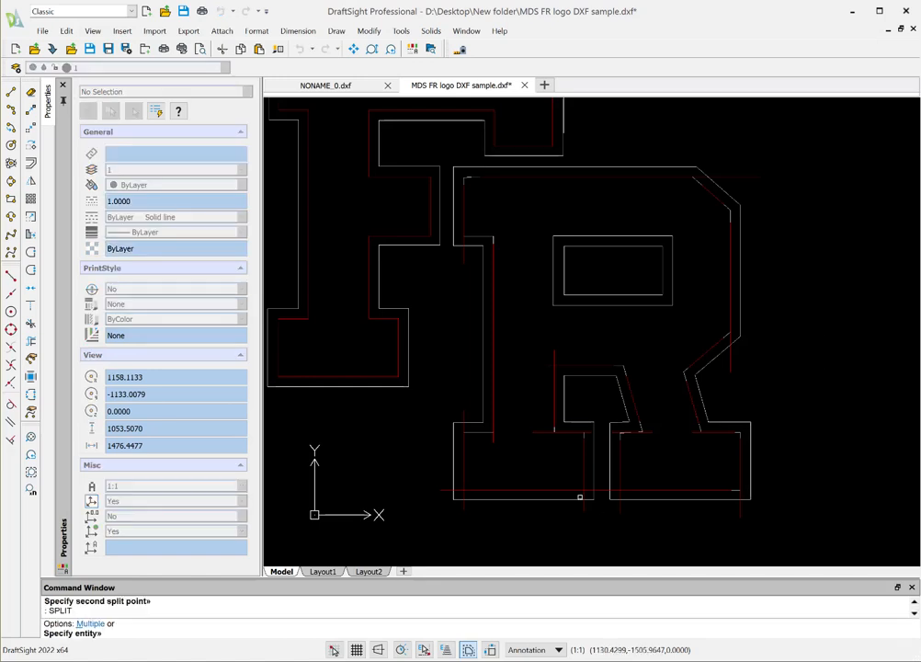
left_click(610, 492)
left_click(605, 507)
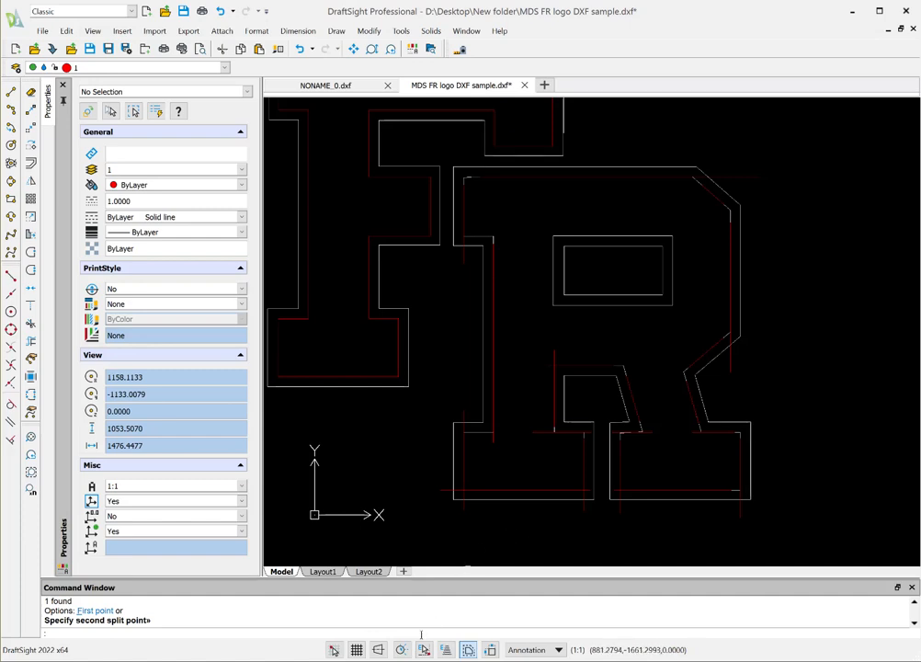
left_click(424, 650)
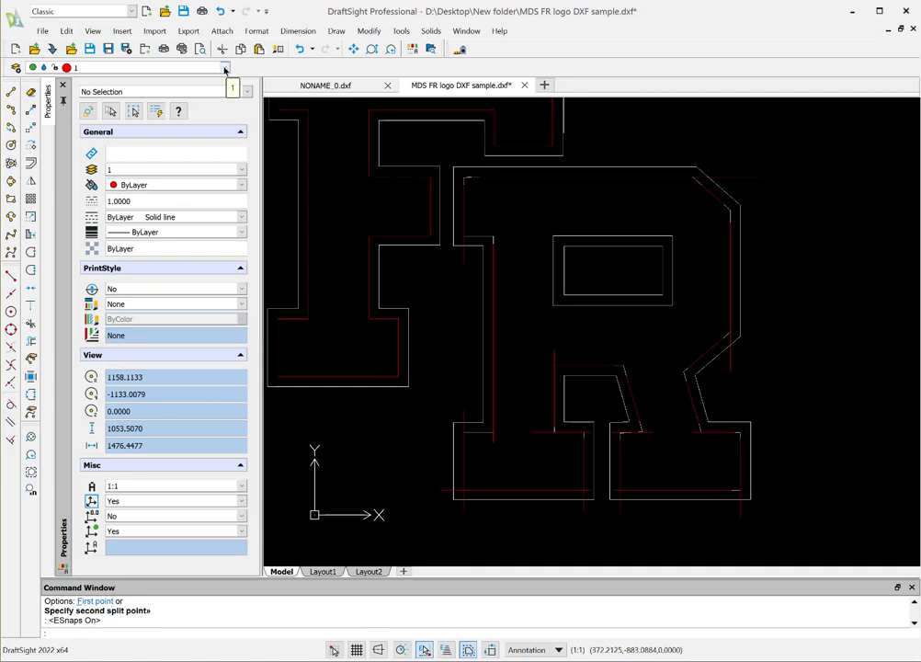
Hide Layer 1, which holds the original white logo outlines.
left_click(224, 69)
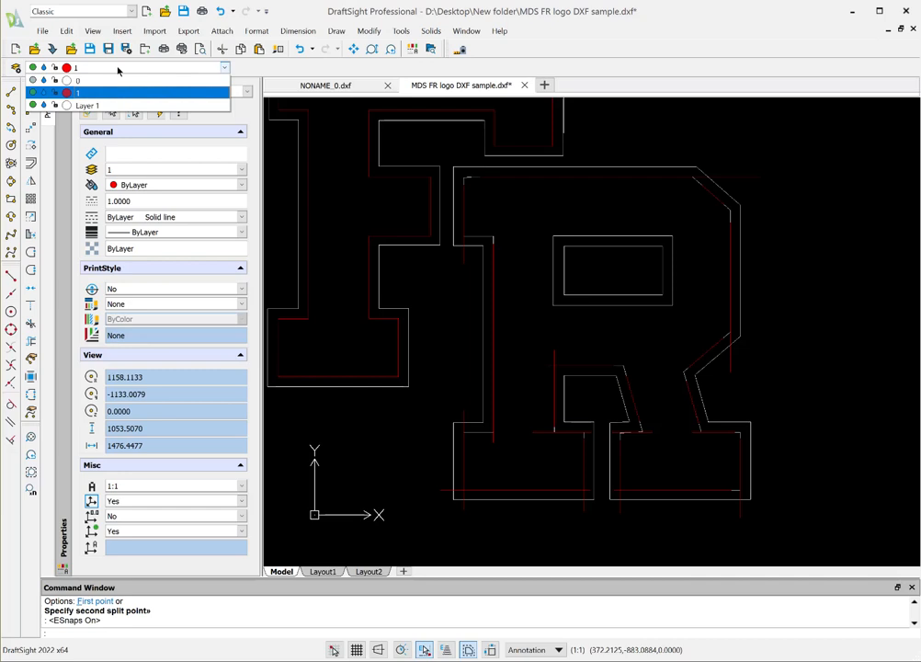
left_click(33, 105)
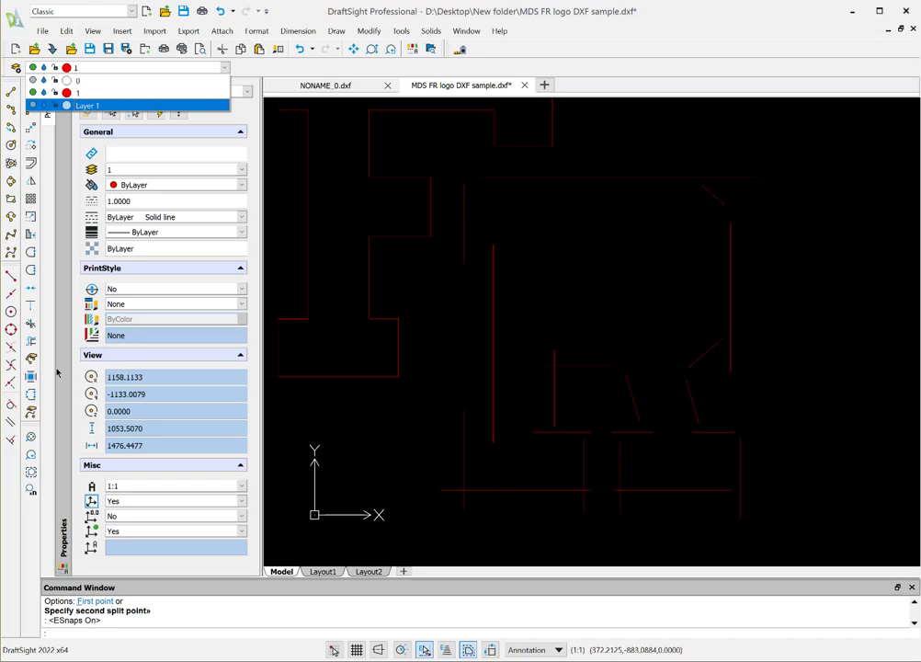
left_click(62, 632)
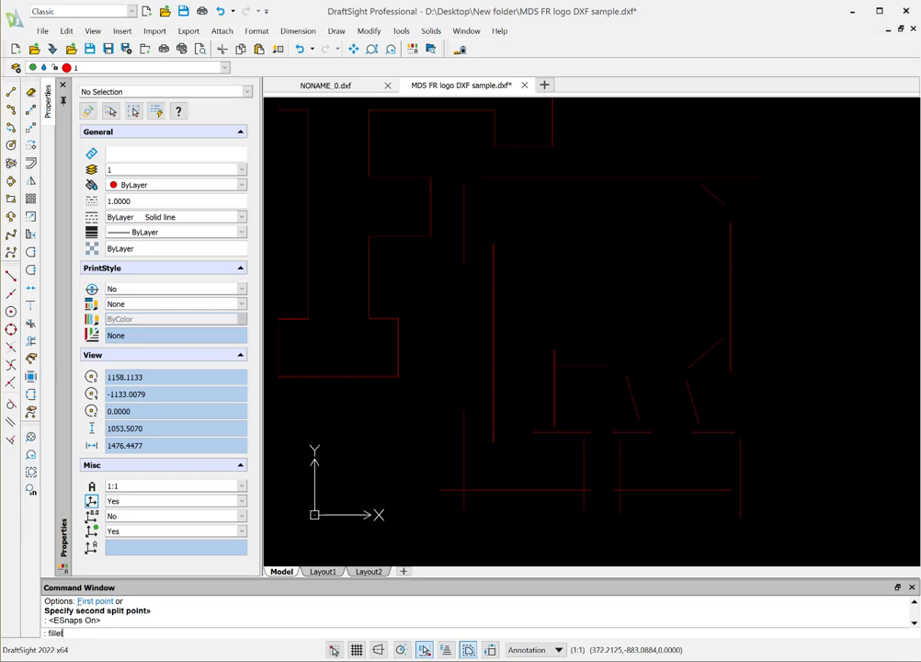
type("fillet")
key("Return")
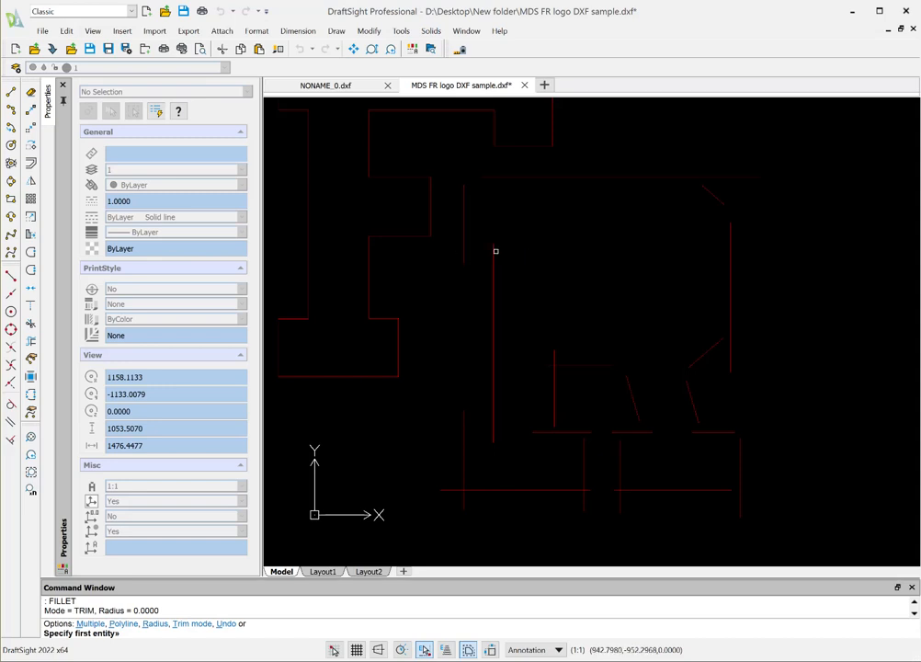
key("Escape")
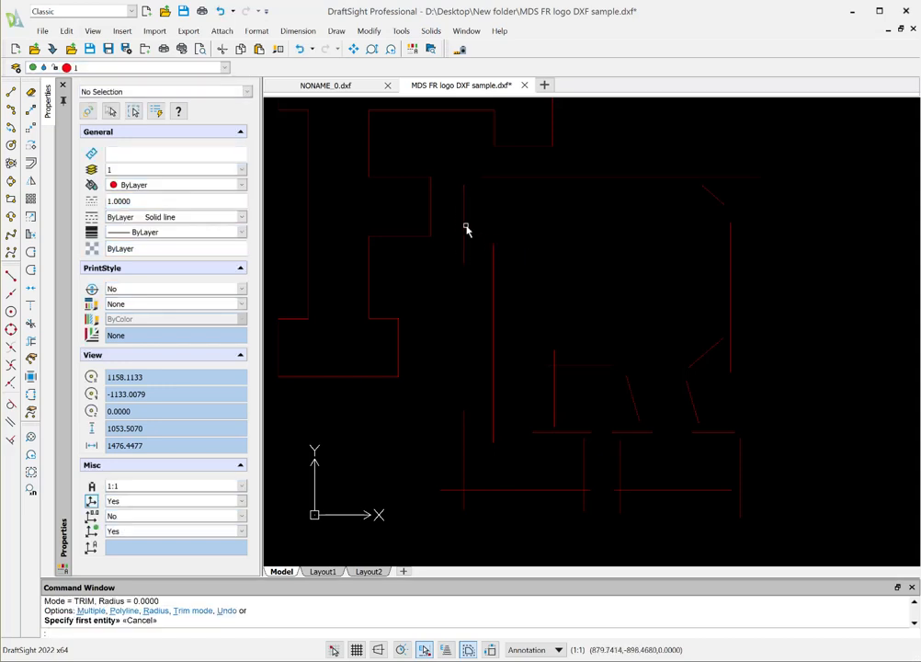
Show Layer 1 and, with Ortho on, draw a horizontal line along the underside of the R's upper-left serif, starting from a nearest snap.
left_click(228, 71)
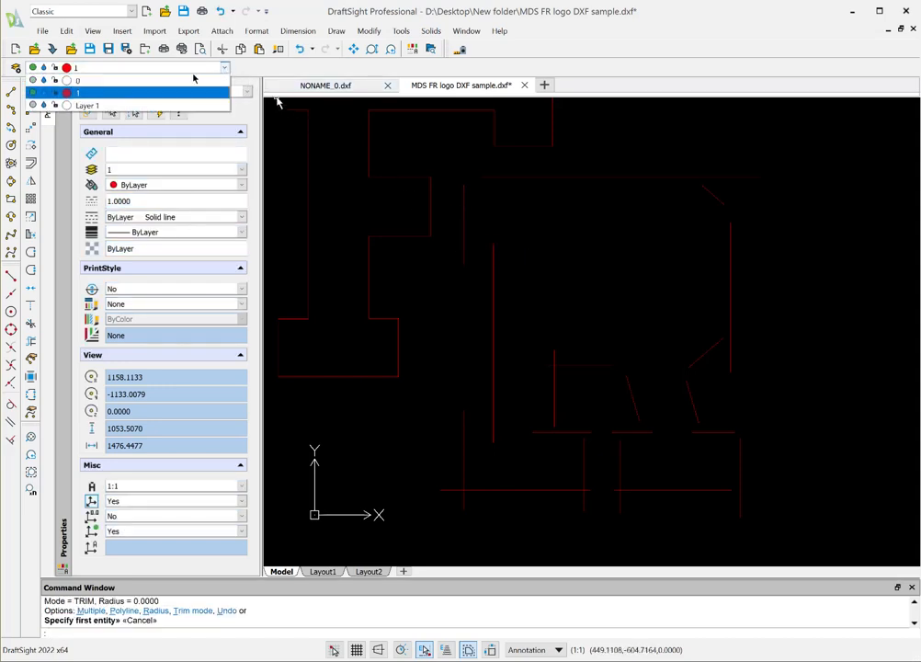
left_click(31, 106)
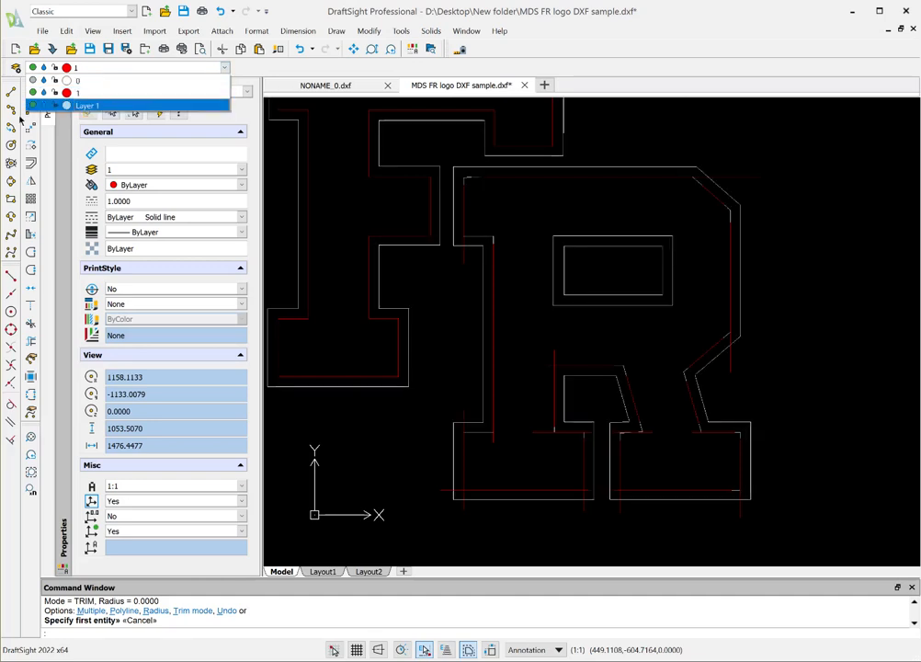
left_click(11, 92)
left_click(11, 91)
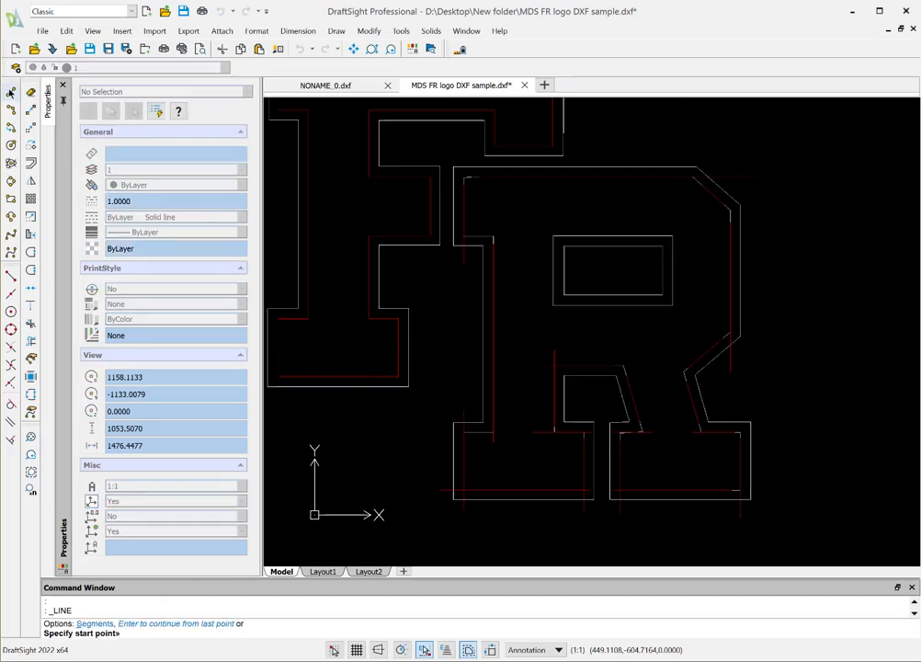
left_click(11, 384)
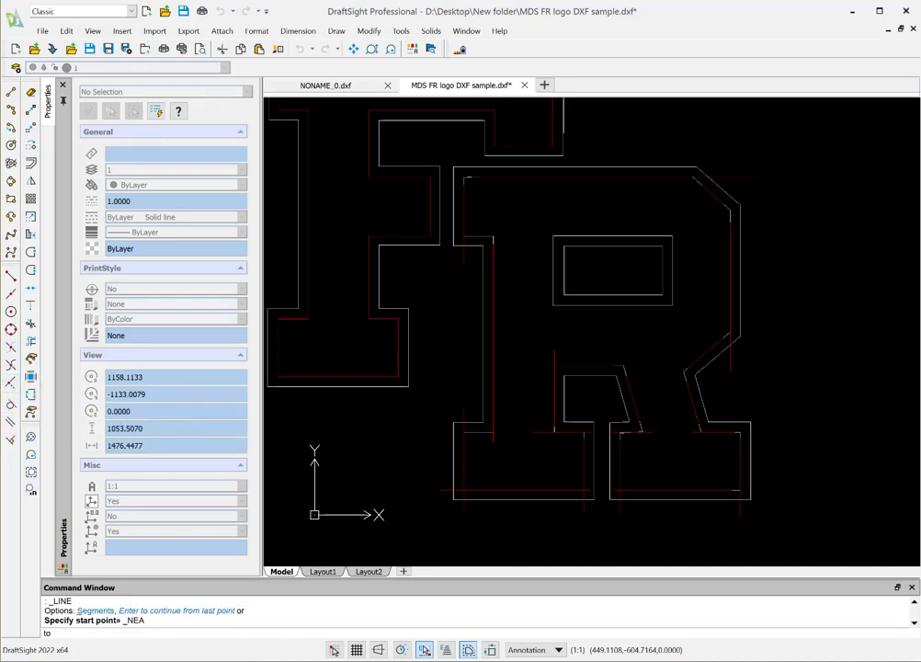
left_click(470, 234)
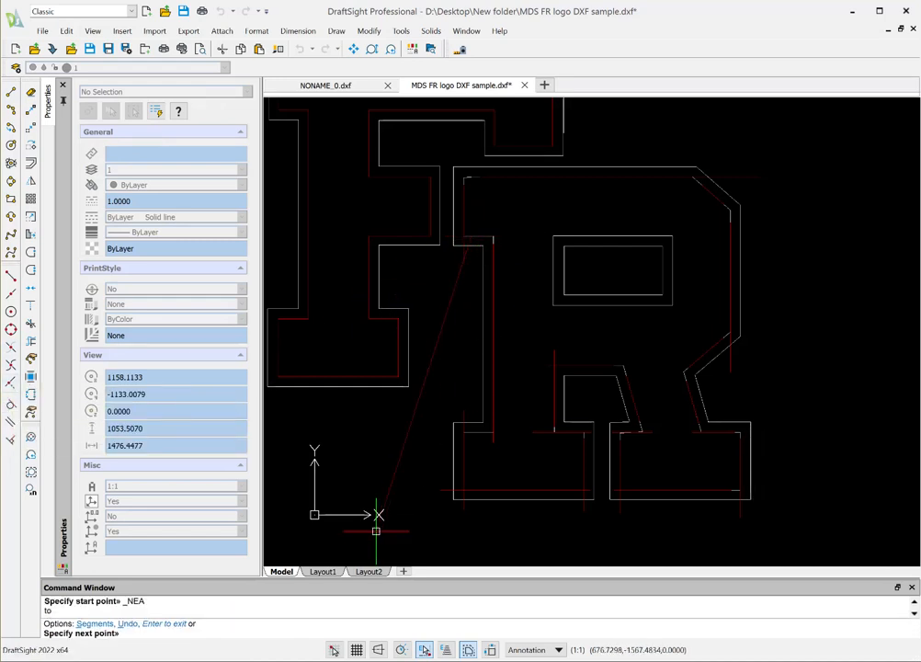
key("F8")
left_click(519, 228)
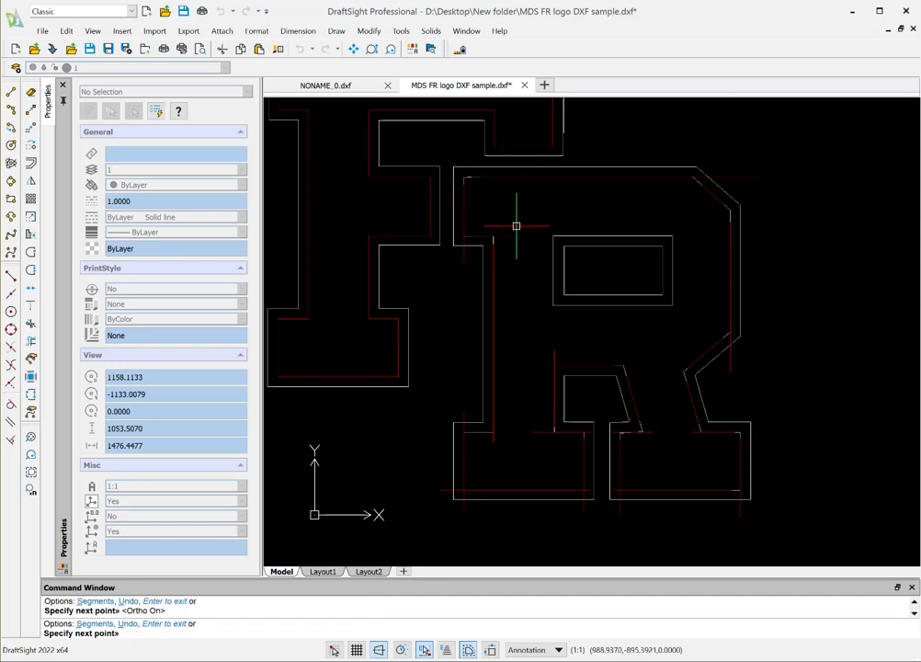
key("Return")
Draw a horizontal line along the top of the R's left foot, crossing the left stem line, and hide Layer 1.
key("Return")
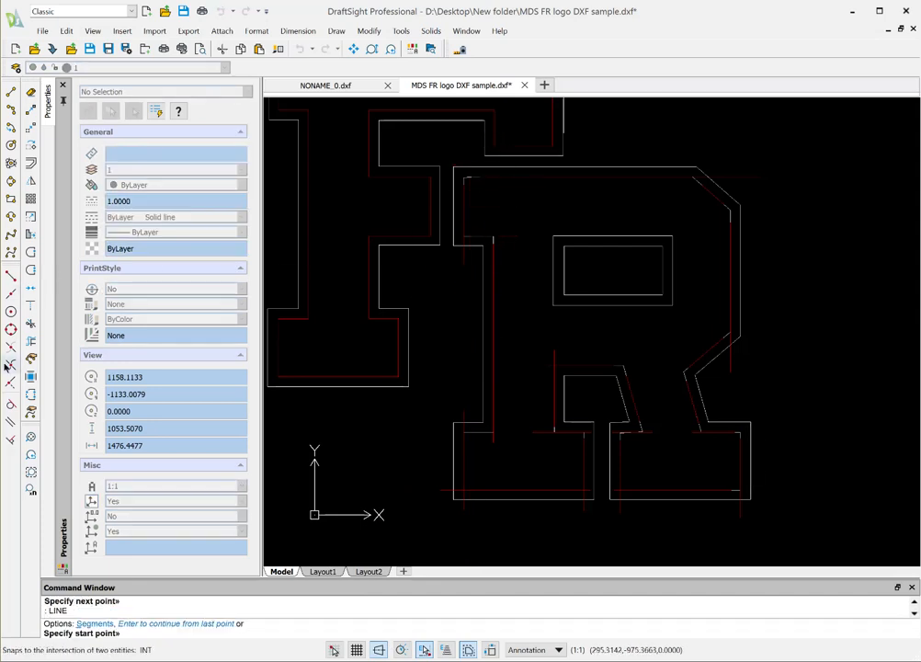
left_click(10, 299)
left_click(472, 433)
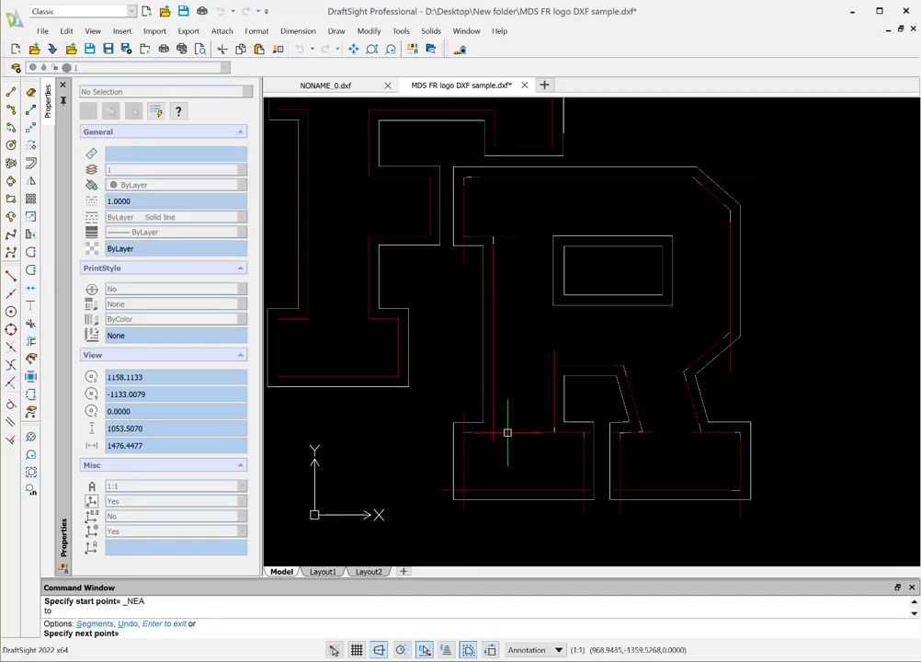
left_click(511, 359)
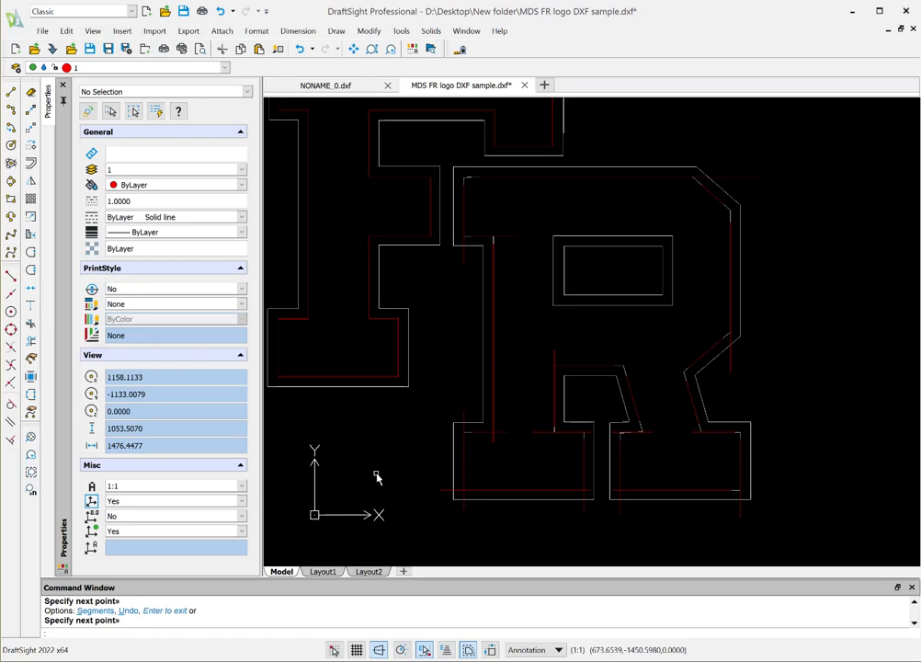
left_click(55, 67)
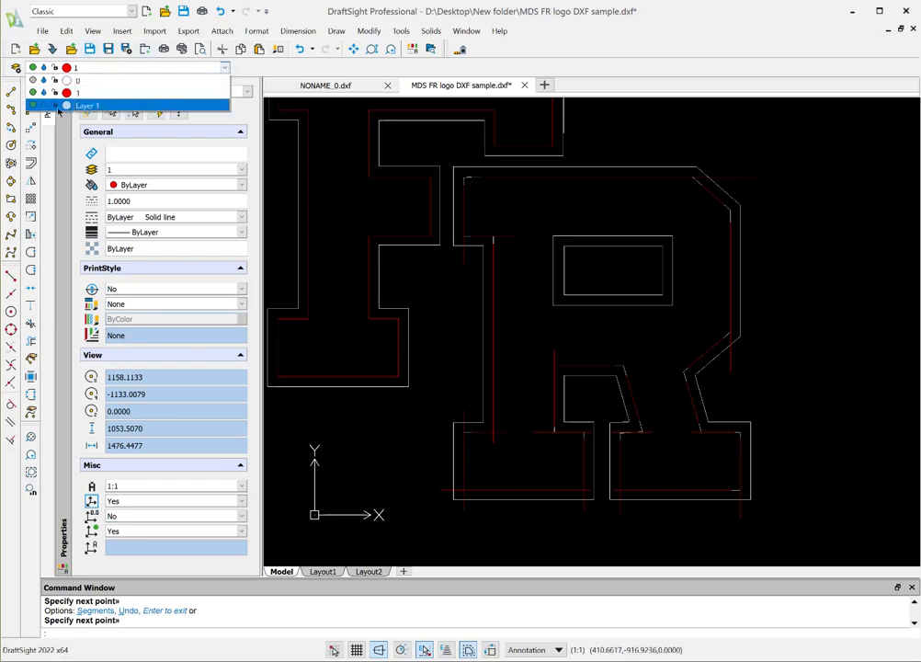
left_click(34, 106)
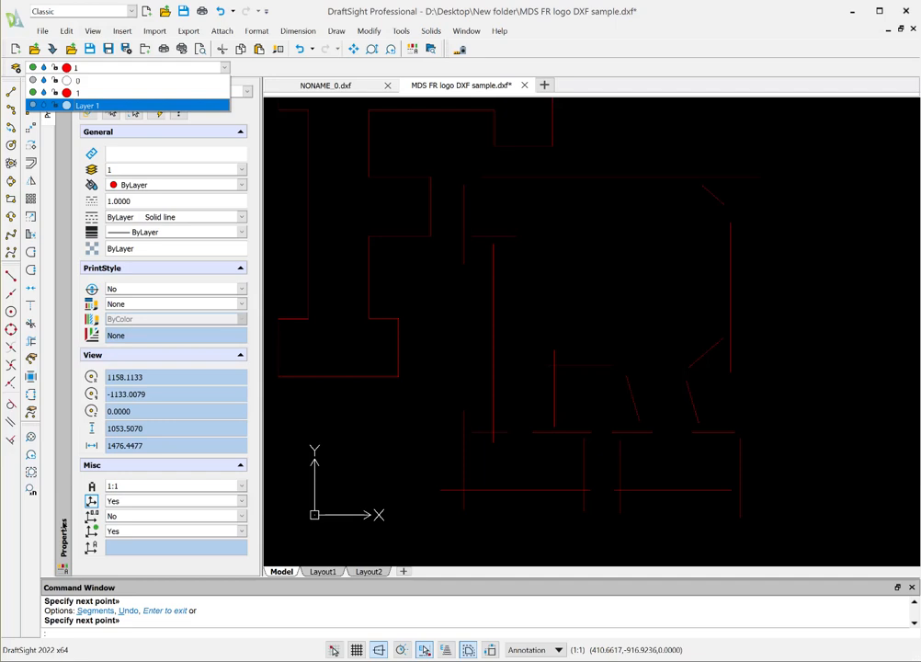
Close the lower-left and upper-left corners of the R's upper serif with zero-radius fillets.
left_click(60, 633)
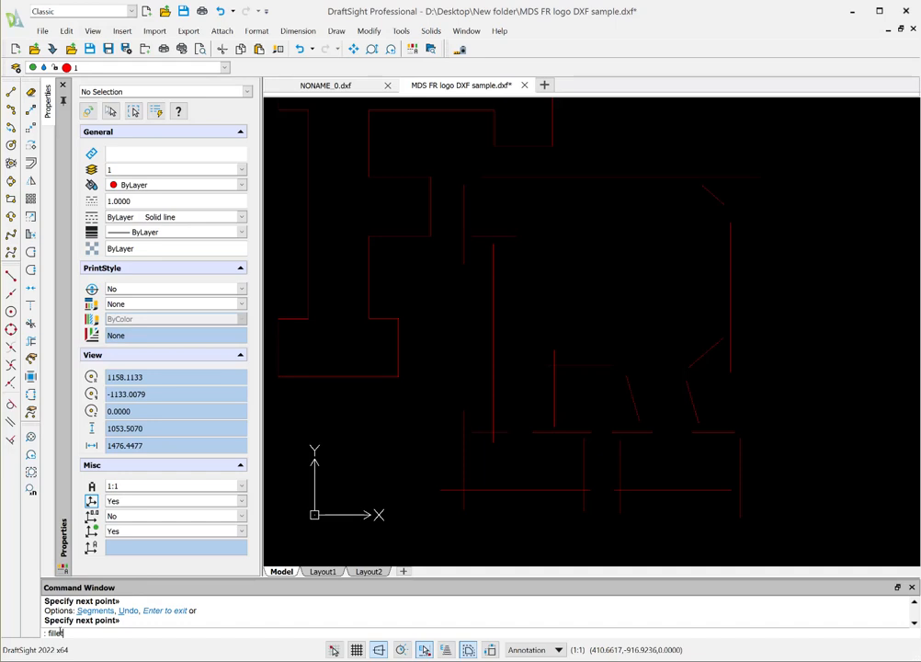
type("fillet")
key("Return")
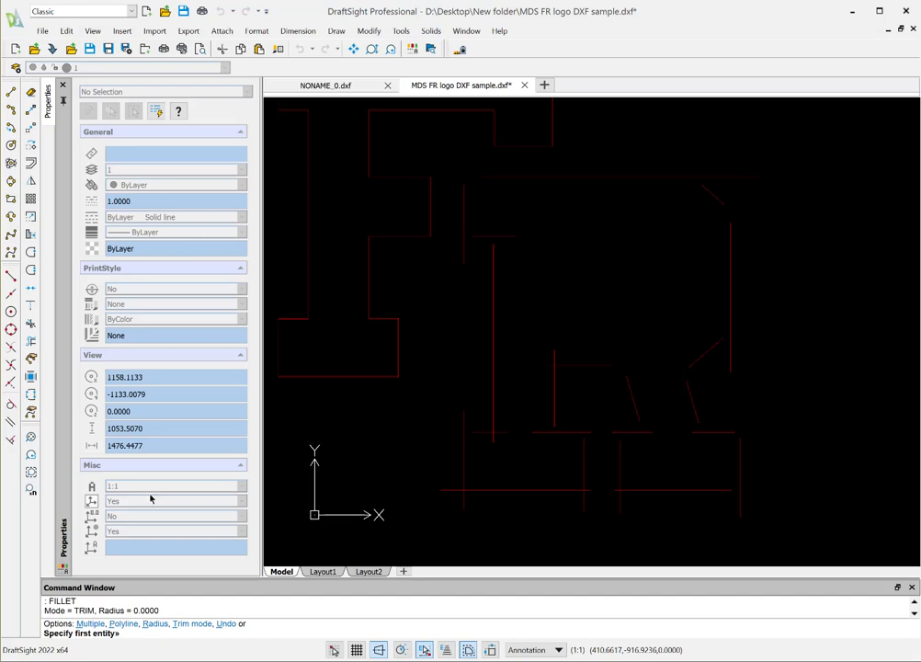
left_click(478, 235)
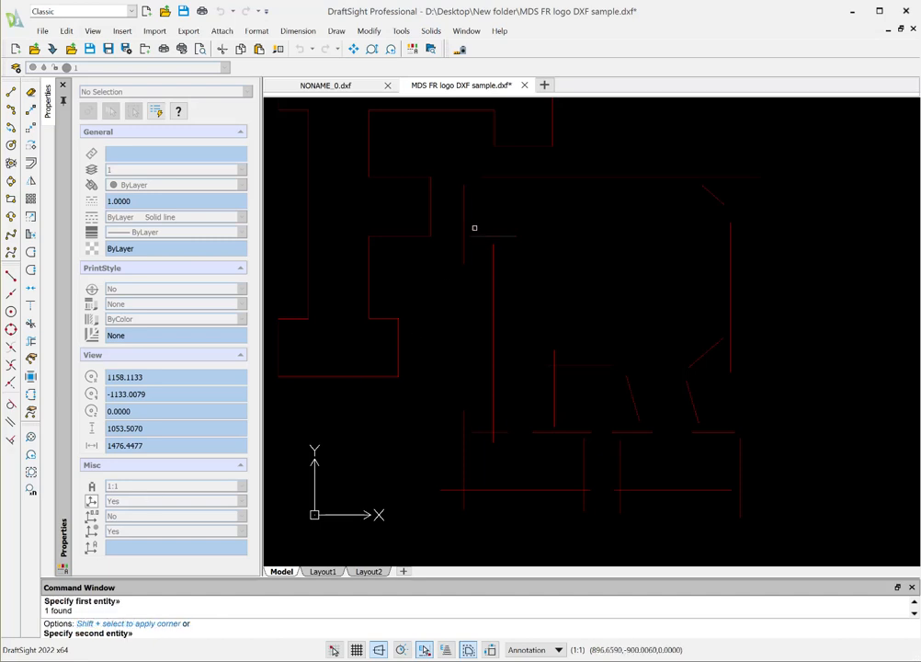
left_click(460, 197)
key("Return")
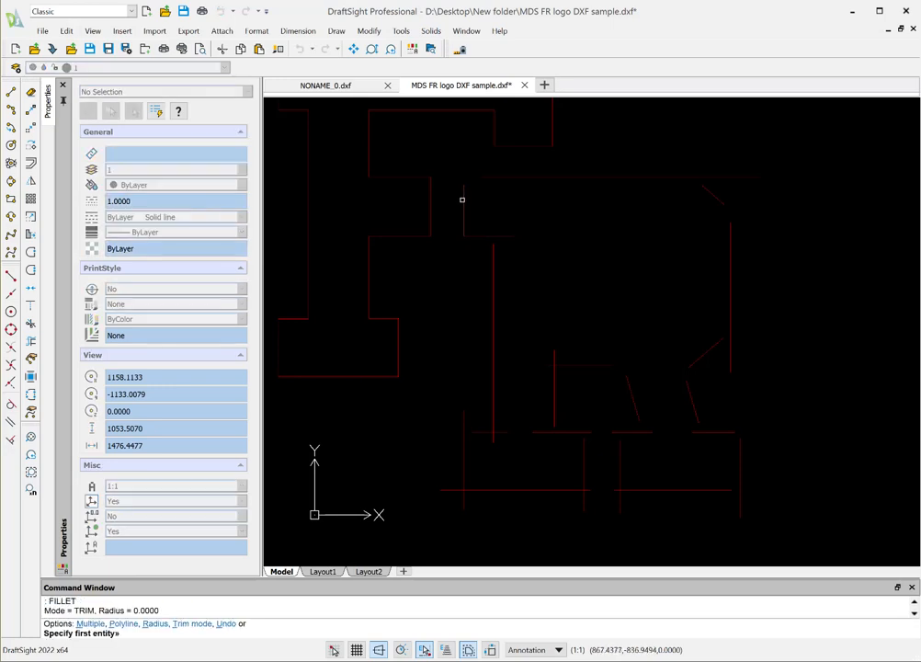
left_click(462, 199)
left_click(493, 176)
key("Return")
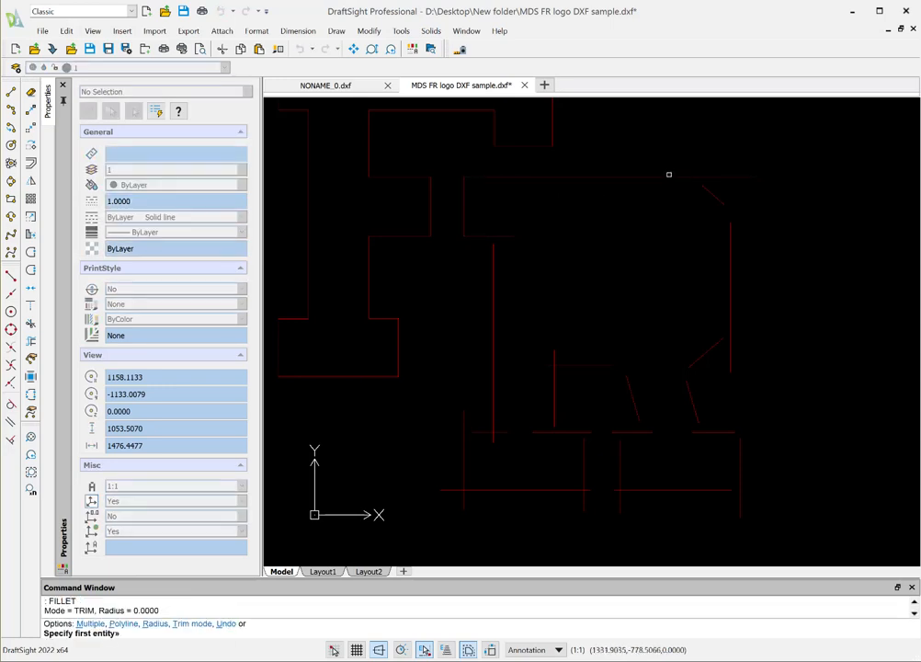
Join the R's top line, upper-right diagonal and right vertical line with zero-radius fillets.
left_click(670, 176)
left_click(704, 195)
key("Return")
left_click(720, 201)
left_click(730, 232)
key("Return")
Fillet the R's lower-right diagonal at zero radius to the right vertical line and to the outer line of the slanted leg.
left_click(726, 323)
left_click(728, 320)
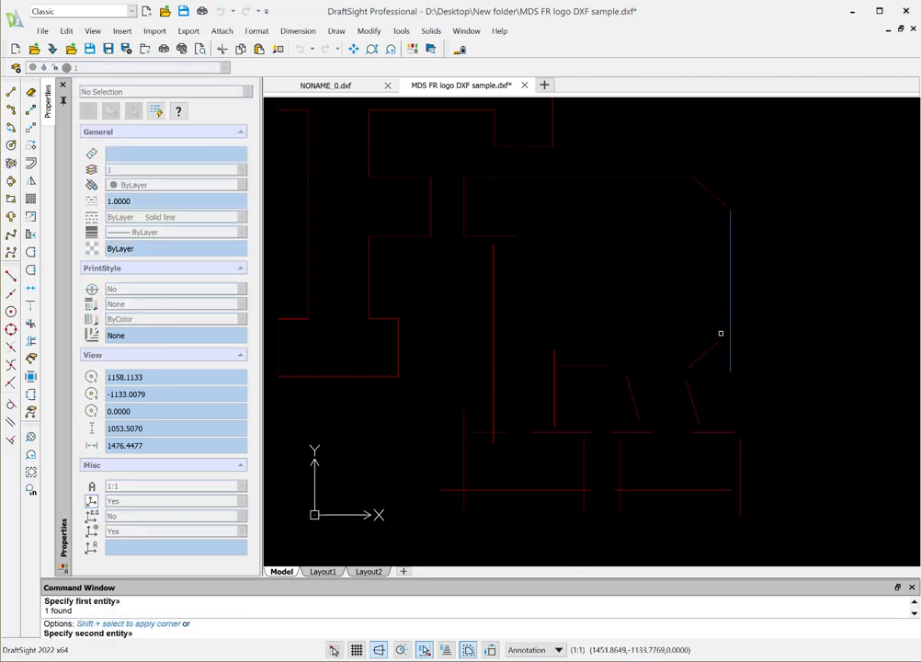
left_click(716, 347)
key("Return")
left_click(696, 361)
left_click(689, 391)
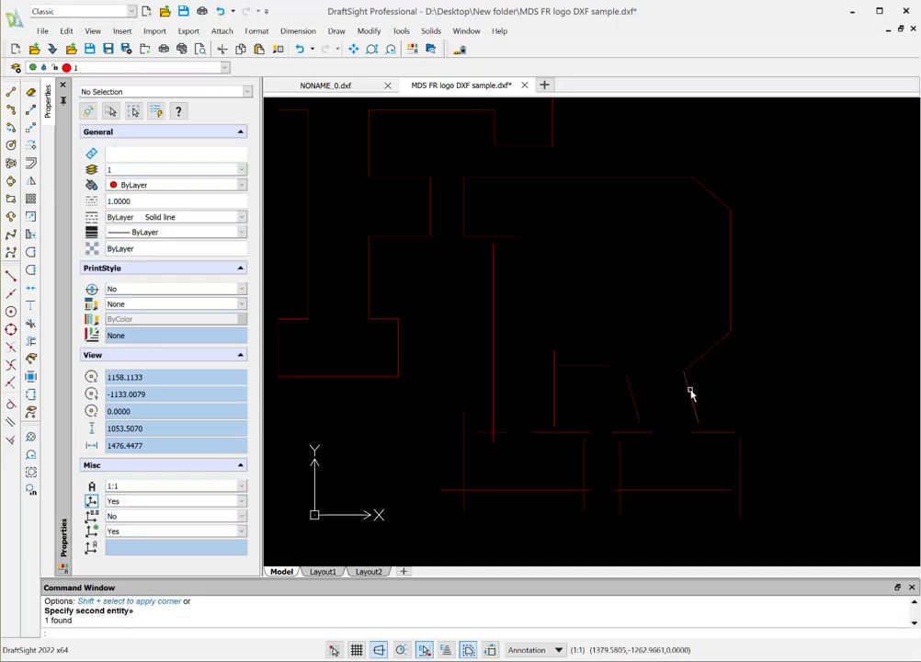
Fillet the slanted leg's outer line to the right foot's top line and close that foot's upper-right corner at zero radius.
key("Return")
left_click(698, 415)
left_click(708, 432)
key("Return")
left_click(736, 440)
left_click(738, 472)
key("Return")
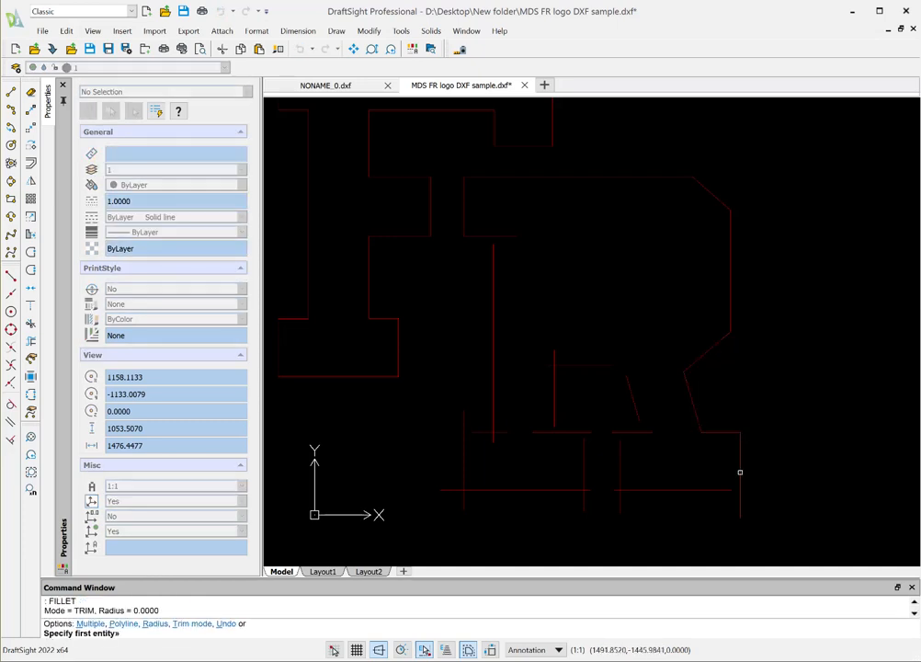
Close the two bottom corners of the R's right foot with zero-radius fillets.
left_click(736, 475)
left_click(660, 488)
key("Return")
left_click(641, 489)
left_click(620, 473)
key("Return")
Close the right foot's upper-left corner and fillet its top line to the slanted leg's inner line at zero radius.
left_click(618, 432)
key("Return")
left_click(632, 432)
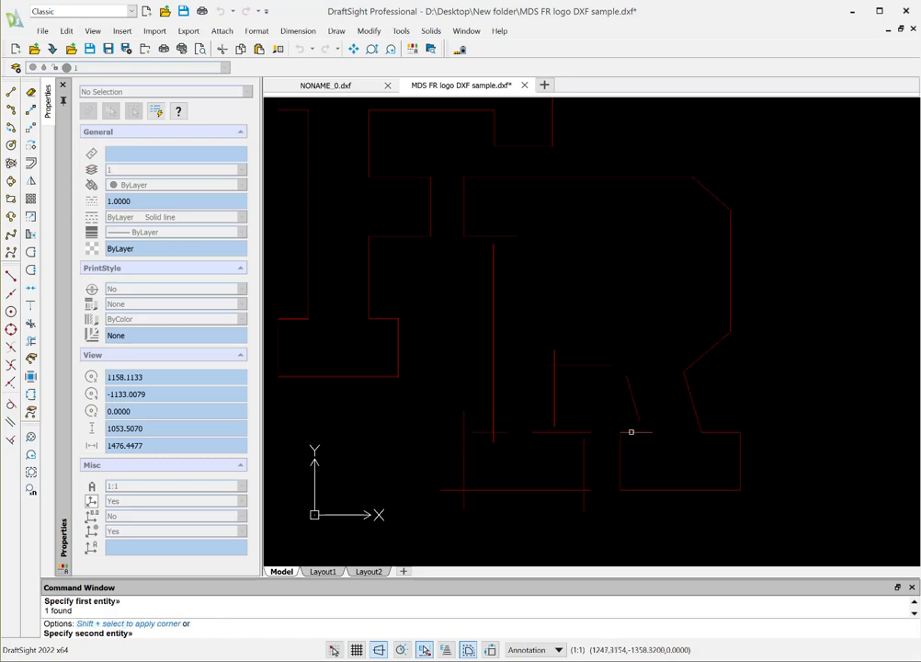
left_click(636, 417)
key("Return")
Close the two top corners of the opening between the R's legs with zero-radius fillets.
left_click(627, 383)
left_click(607, 365)
key("Return")
left_click(577, 367)
left_click(555, 377)
key("Return")
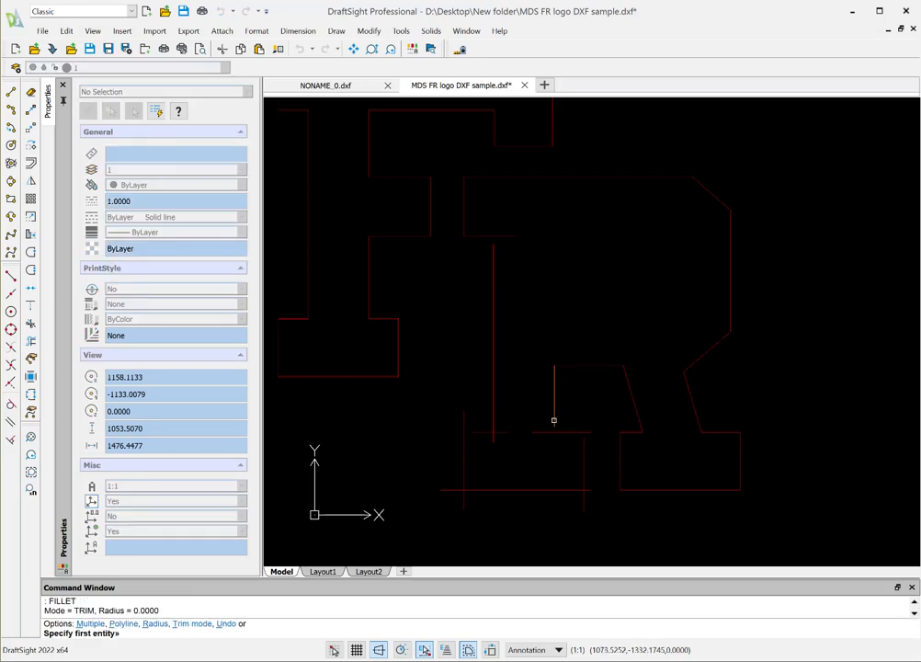
Fillet the left leg's inner vertical line to the left foot's top line and close that foot's upper-right corner at zero radius.
left_click(554, 420)
left_click(575, 432)
key("Return")
left_click(579, 440)
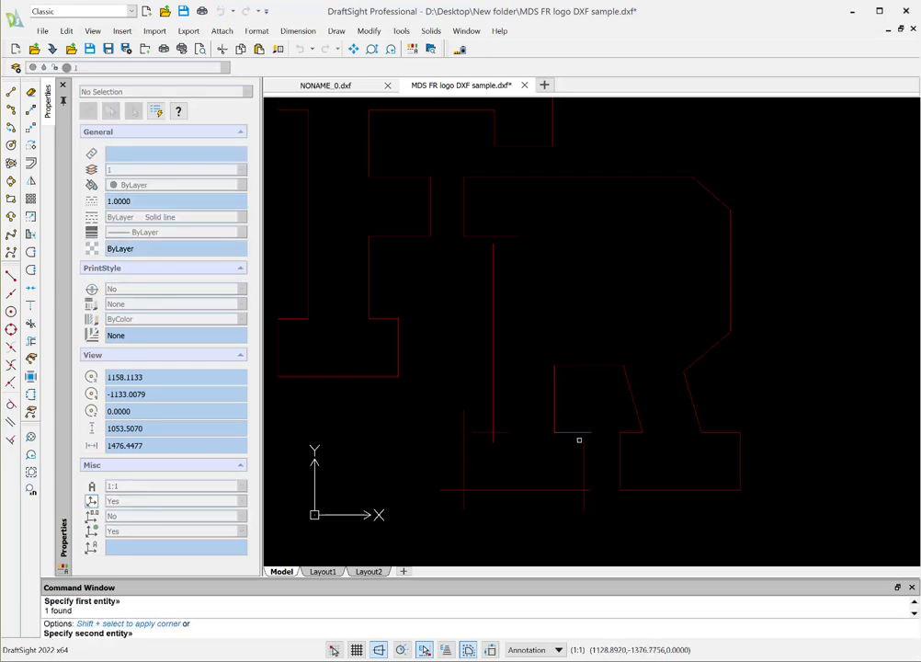
left_click(583, 450)
key("Return")
Close the two bottom corners of the R's left foot with zero-radius fillets.
left_click(583, 479)
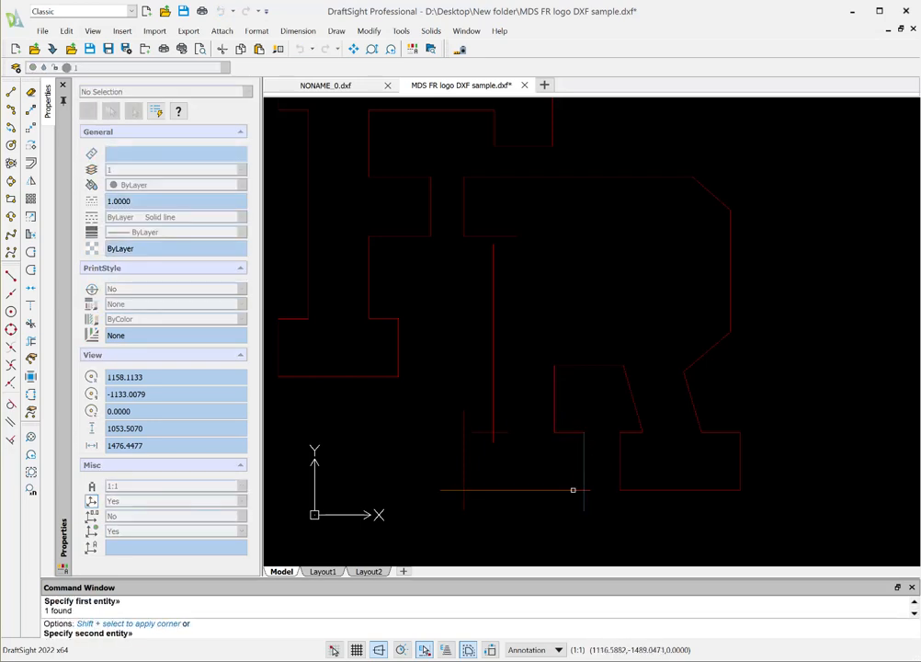
left_click(542, 489)
key("Return")
left_click(475, 489)
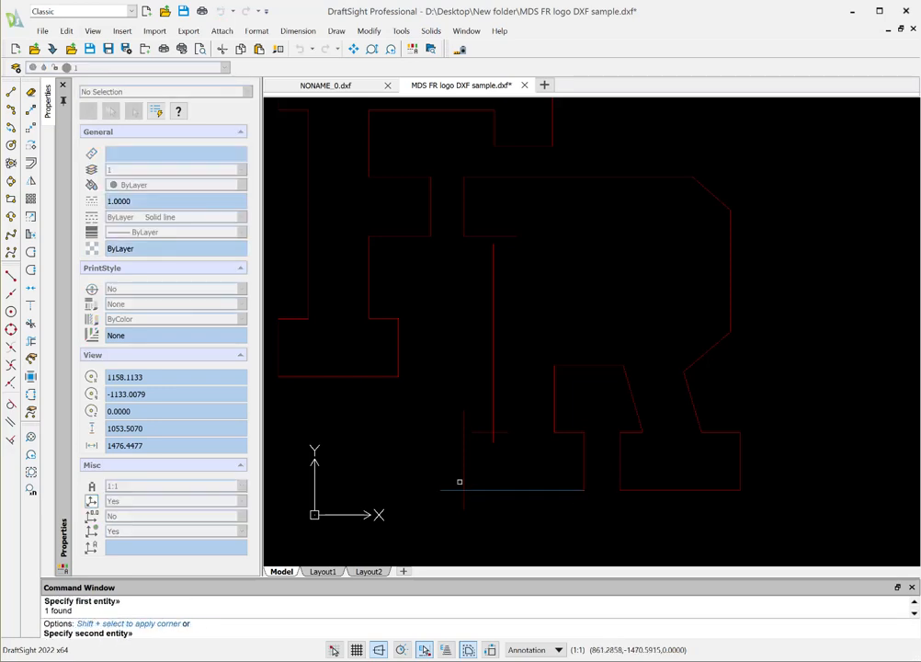
left_click(464, 476)
key("Return")
Close the left foot's upper-left corner and fillet the R's left stem line to the foot and the upper serif at zero radius.
left_click(464, 450)
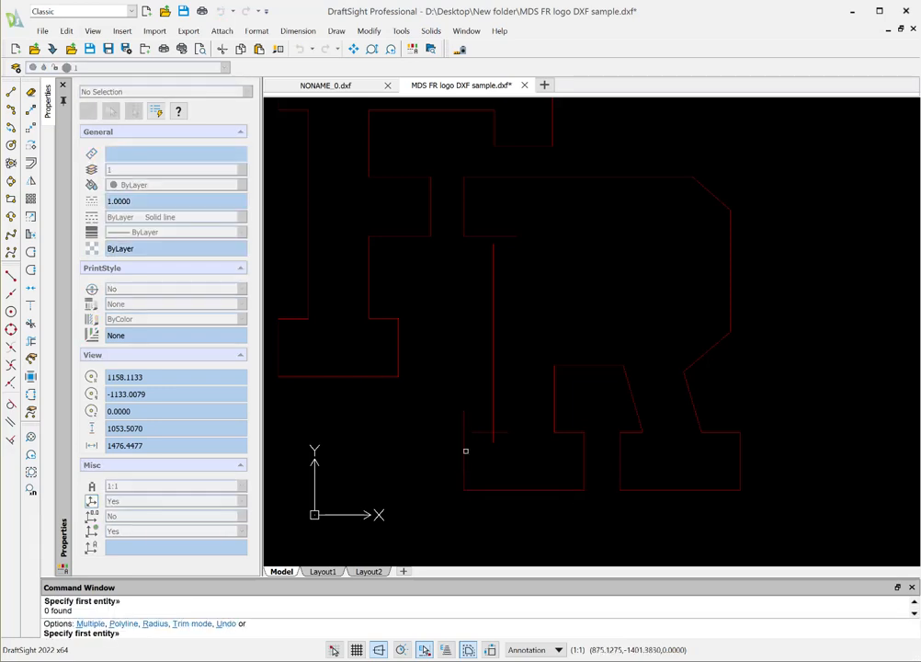
left_click(482, 431)
key("Return")
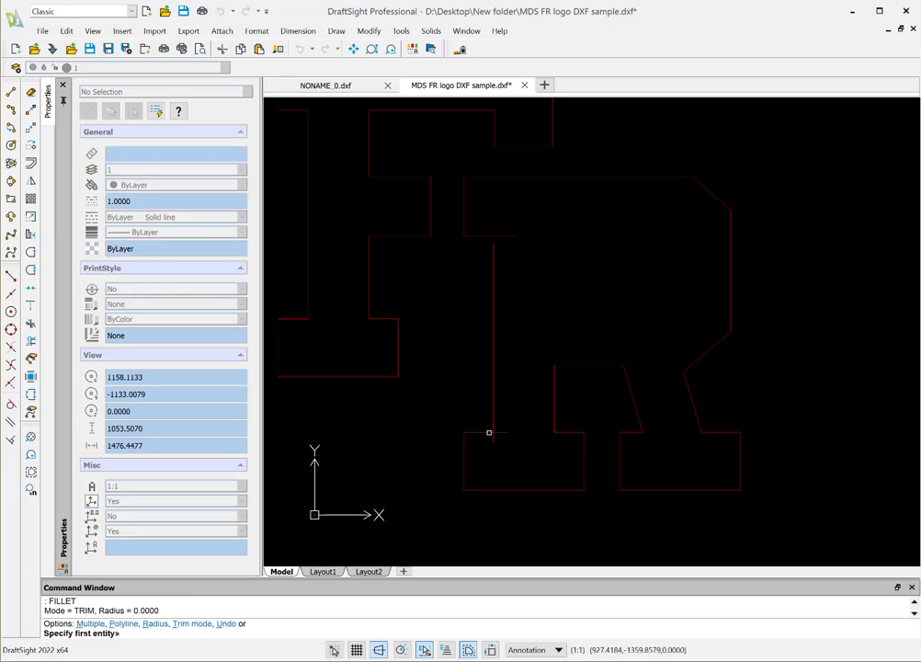
left_click(488, 432)
left_click(493, 423)
key("Return")
left_click(493, 252)
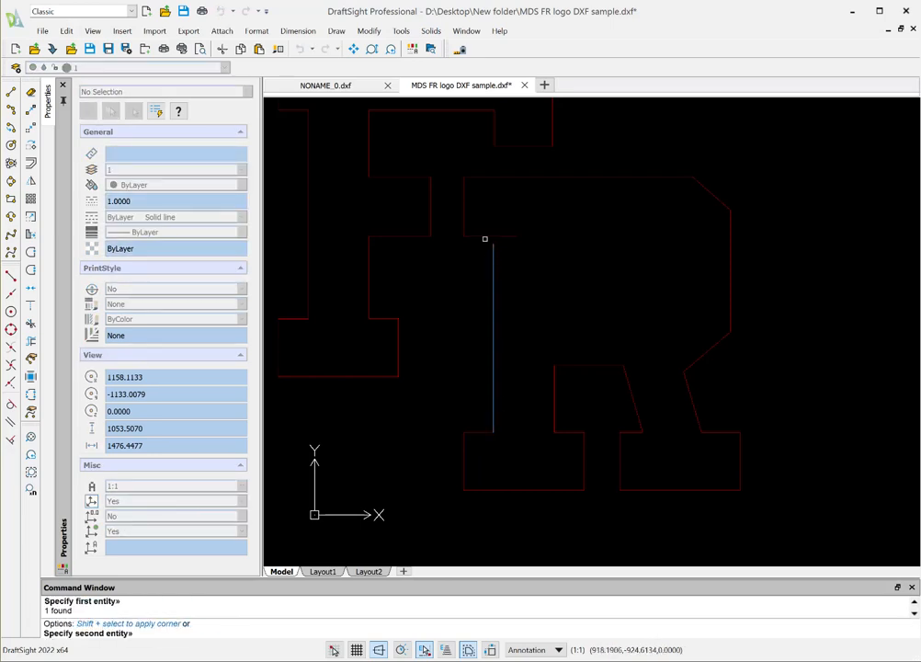
left_click(482, 236)
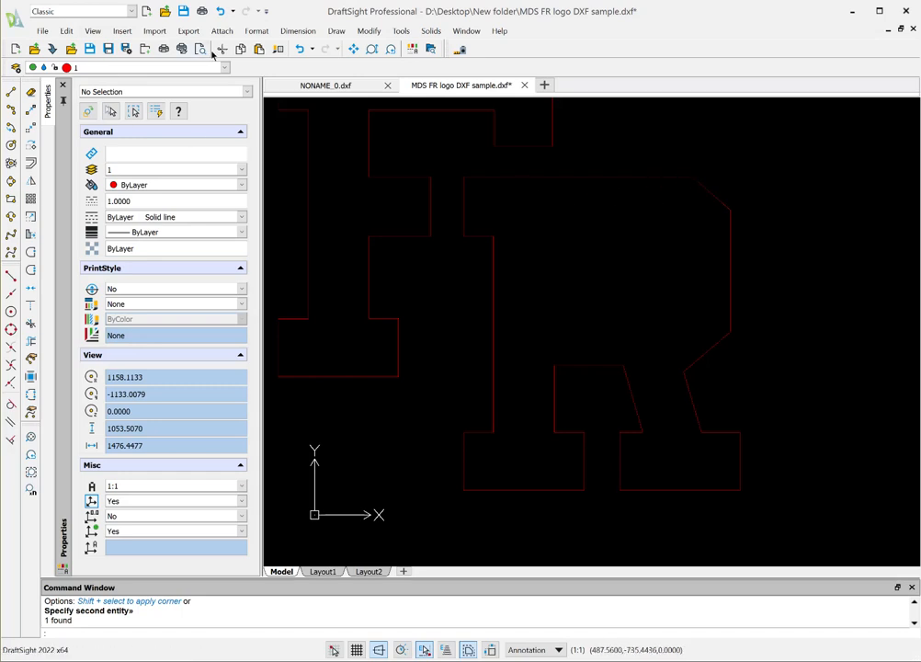
Show Layer 1 with the original white logo outlines again.
left_click(226, 68)
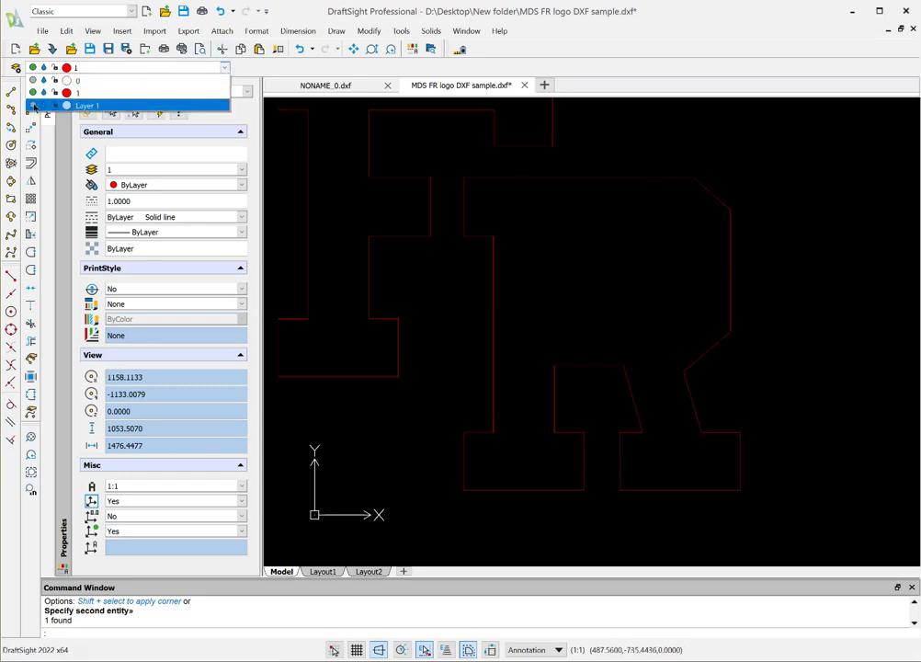
left_click(32, 106)
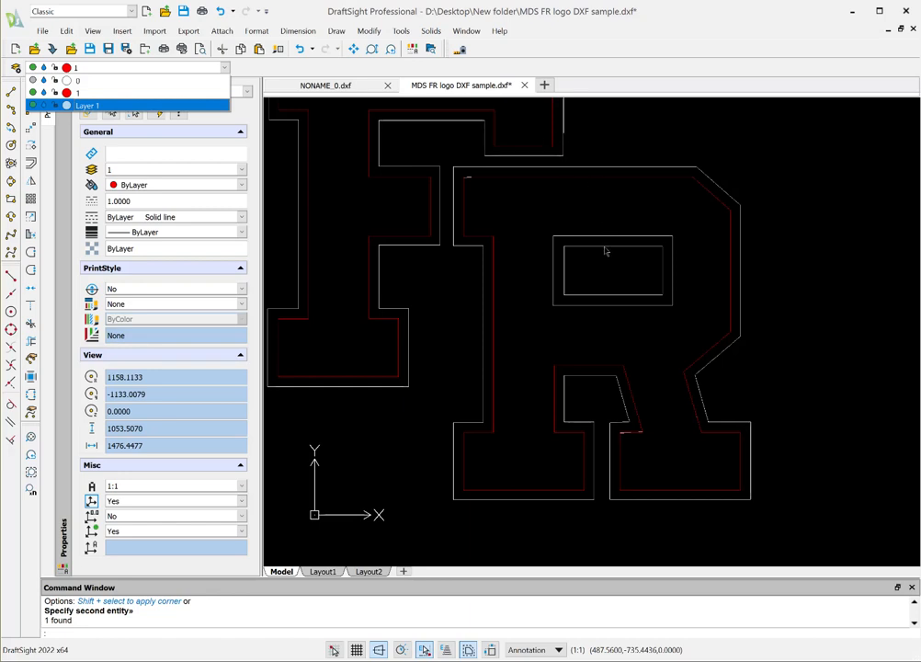
left_click(298, 68)
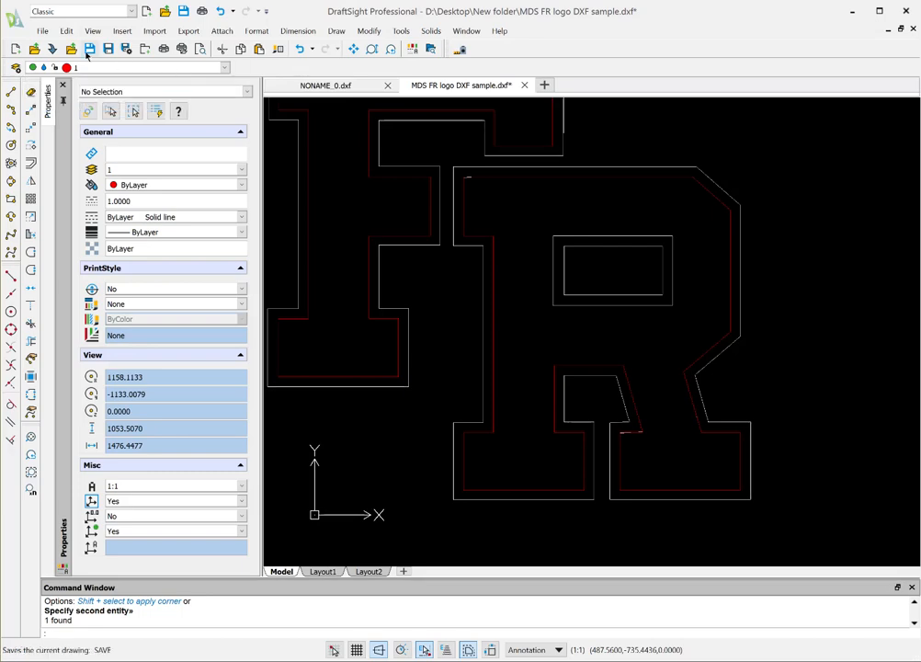
Create a new layer named 2 with the line color Blue.
left_click(14, 70)
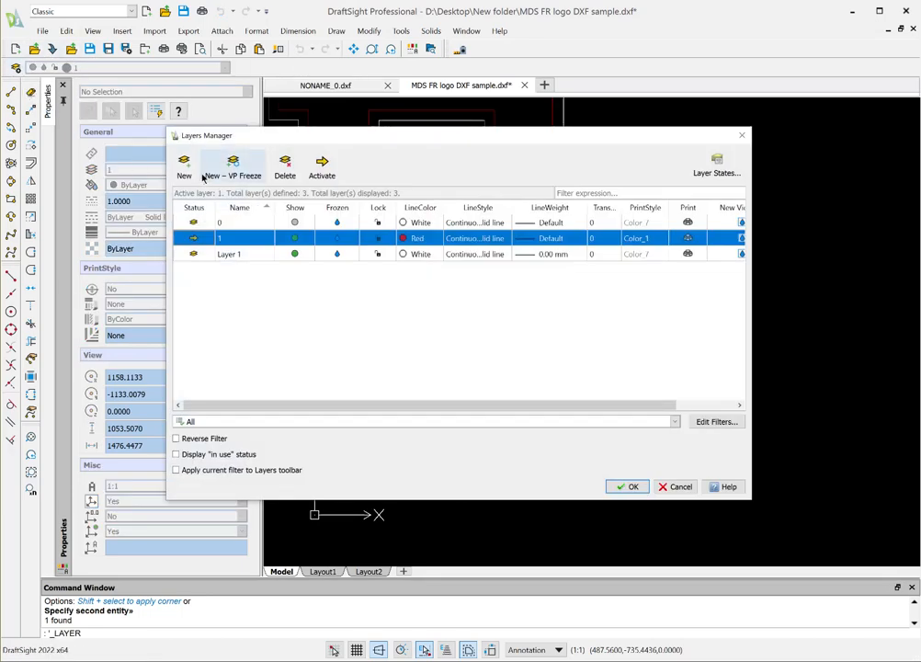
left_click(184, 167)
type("2")
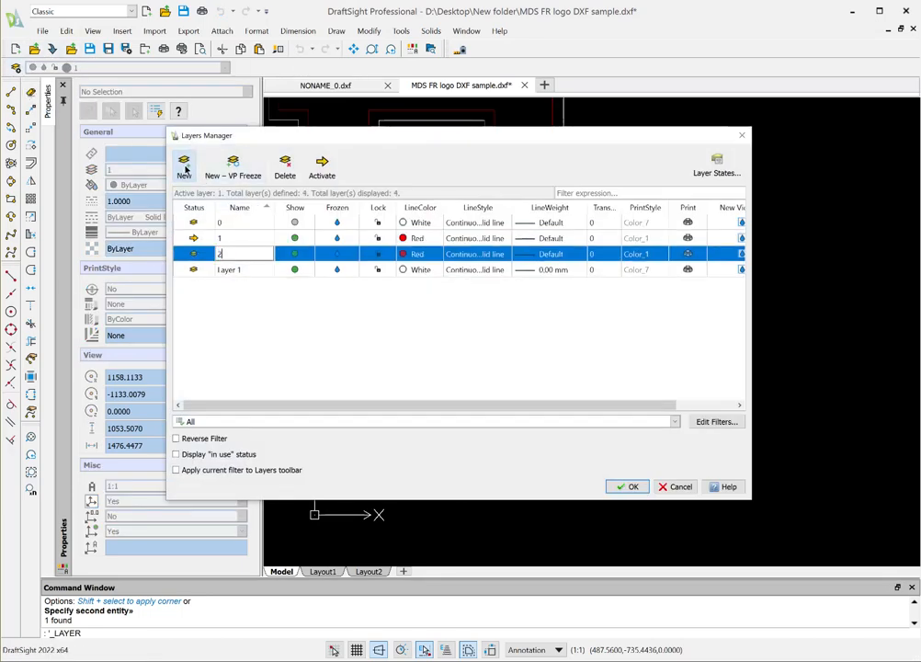
left_click(411, 253)
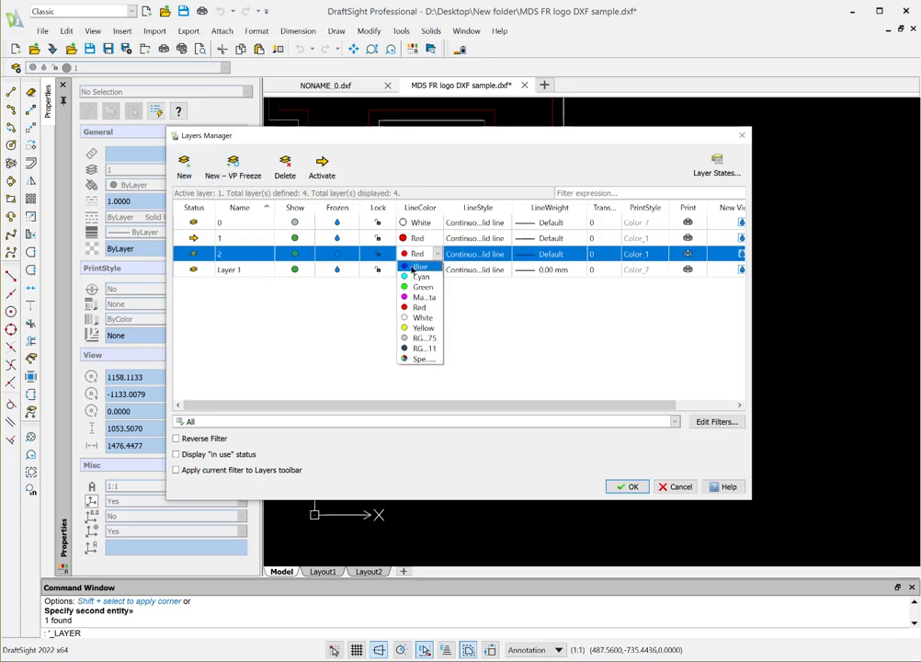
left_click(419, 267)
left_click(628, 486)
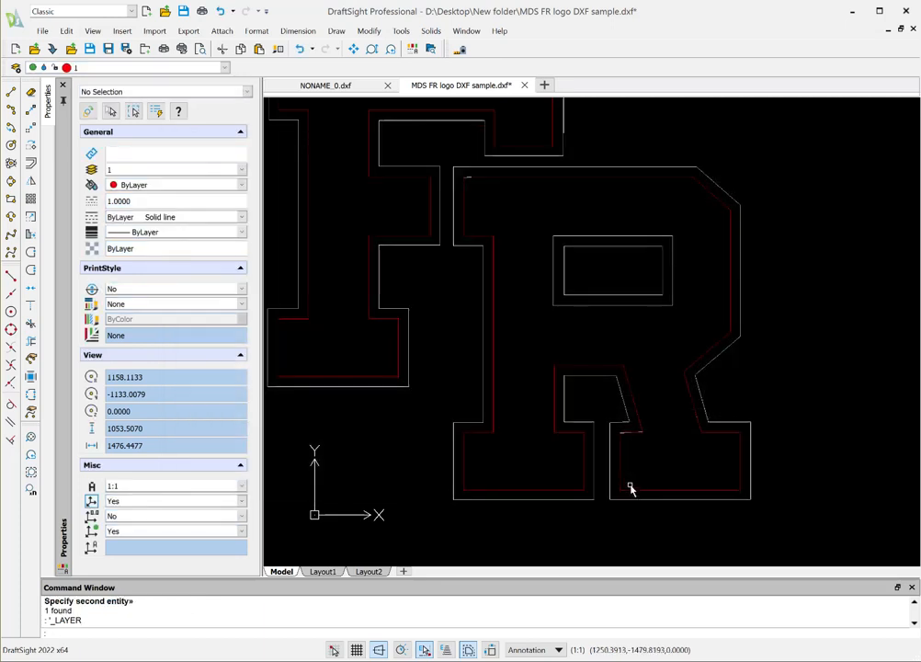
Make layer 2 active and trace a straight line along the top edge of the inner rectangle in the R's hole.
left_click(92, 68)
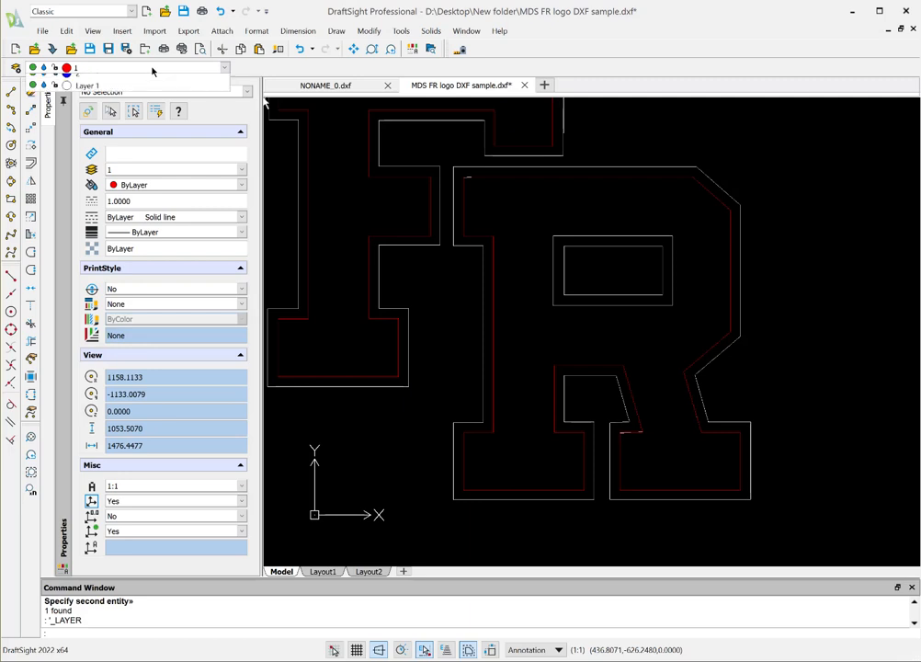
left_click(88, 107)
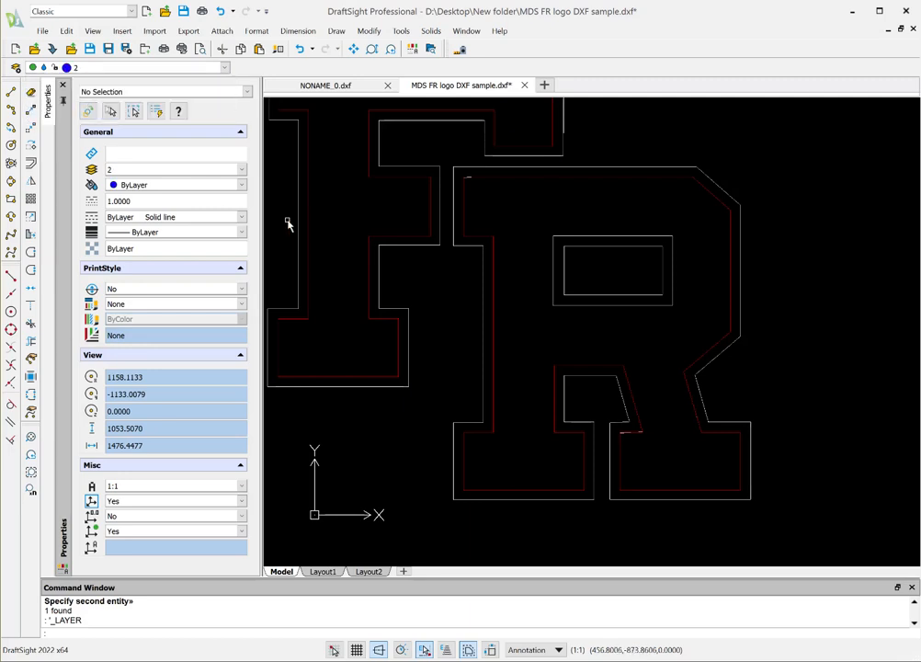
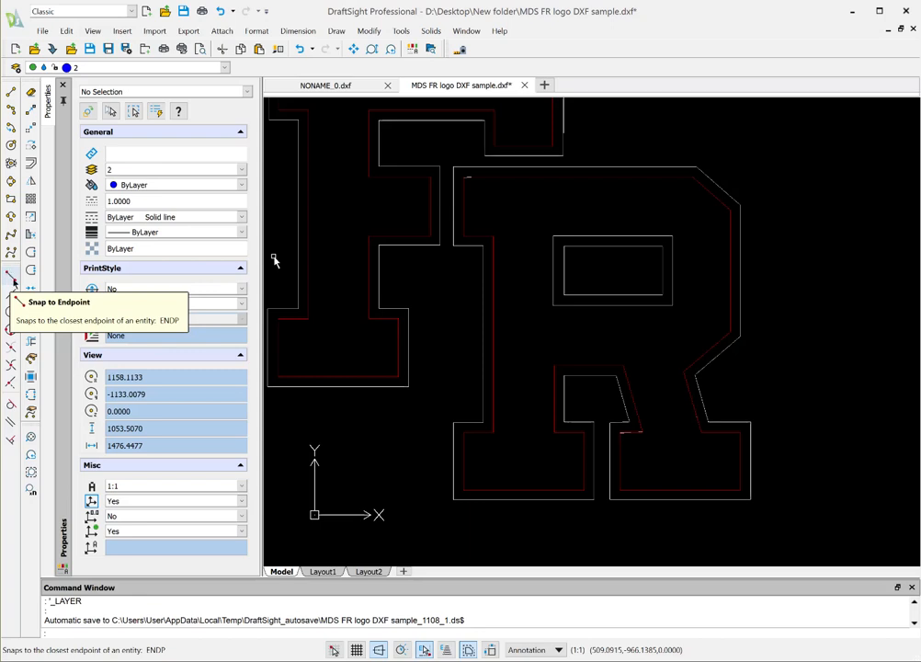
left_click(12, 93)
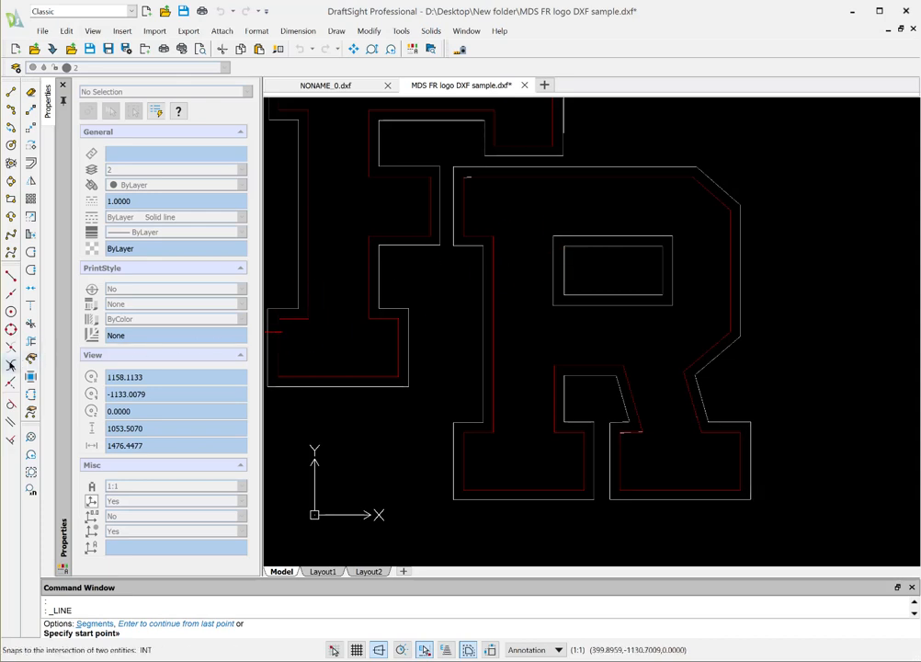
left_click(11, 380)
left_click(622, 246)
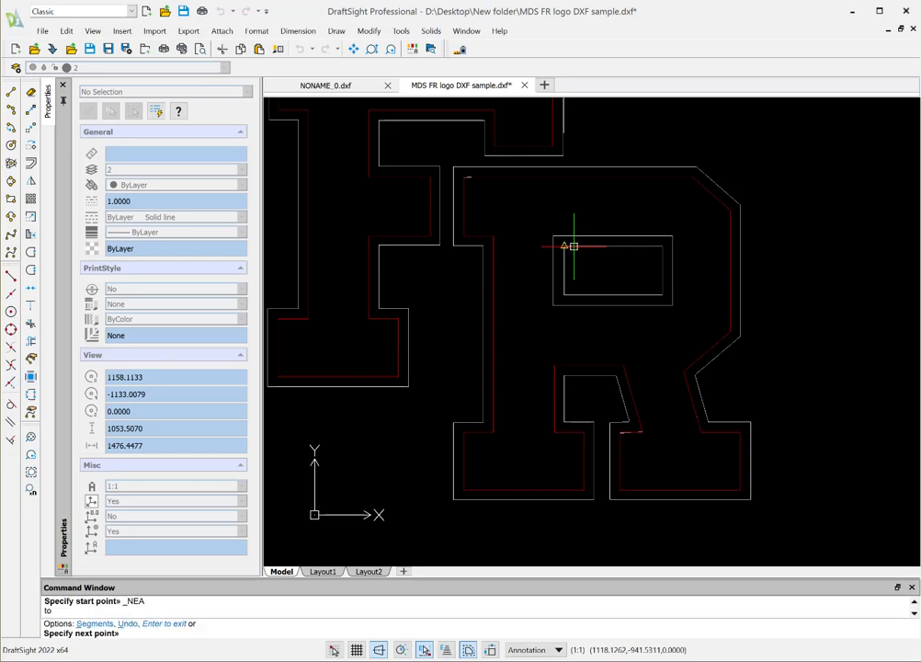
left_click(696, 243)
key("Return")
Trace the right and bottom edges of the R's inner rectangle with separate straight lines extending past its corners.
key("Return")
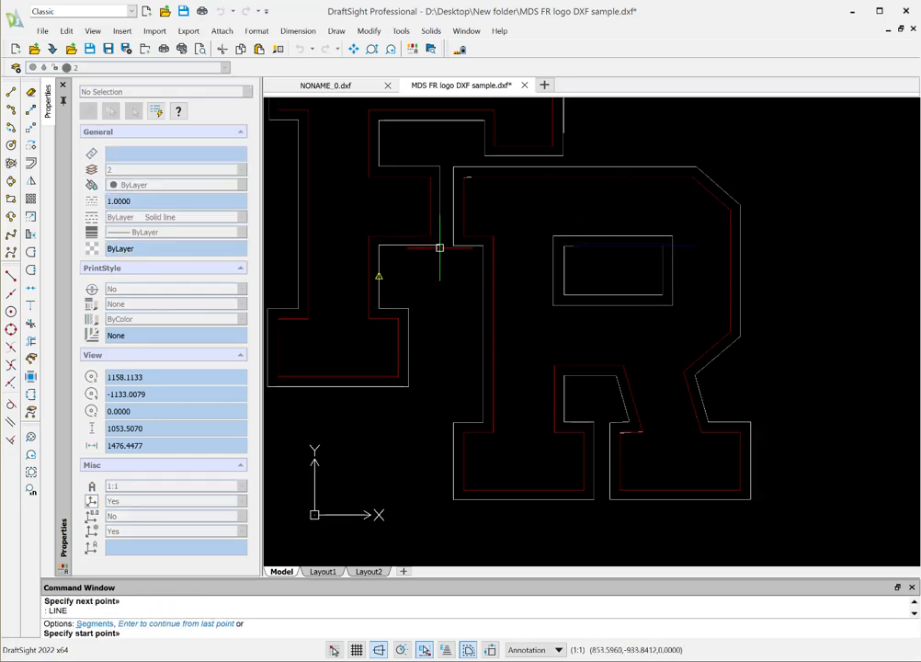
left_click(11, 381)
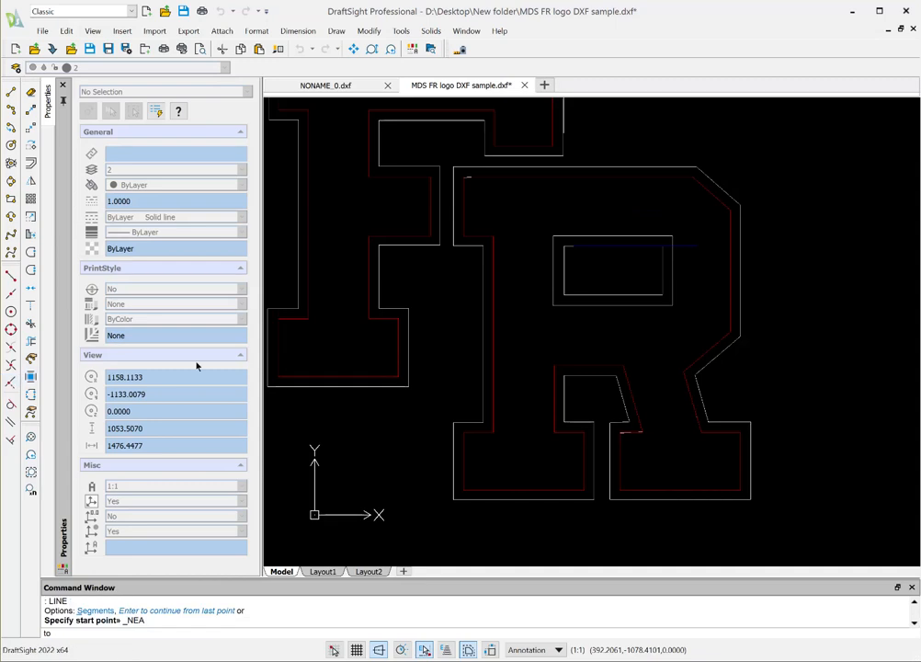
left_click(661, 252)
left_click(668, 319)
key("Return")
key("Return")
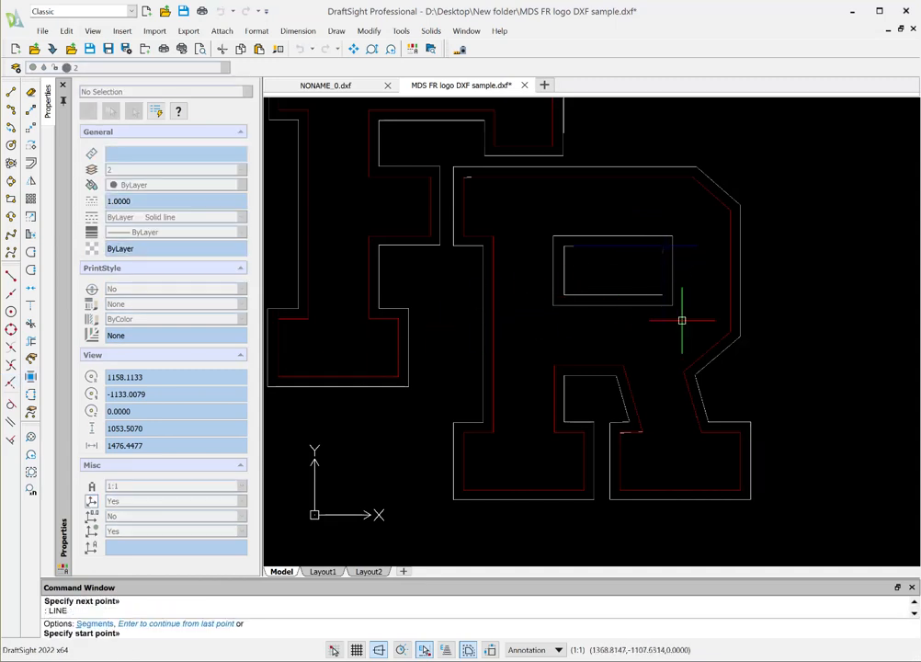
left_click(12, 382)
left_click(658, 293)
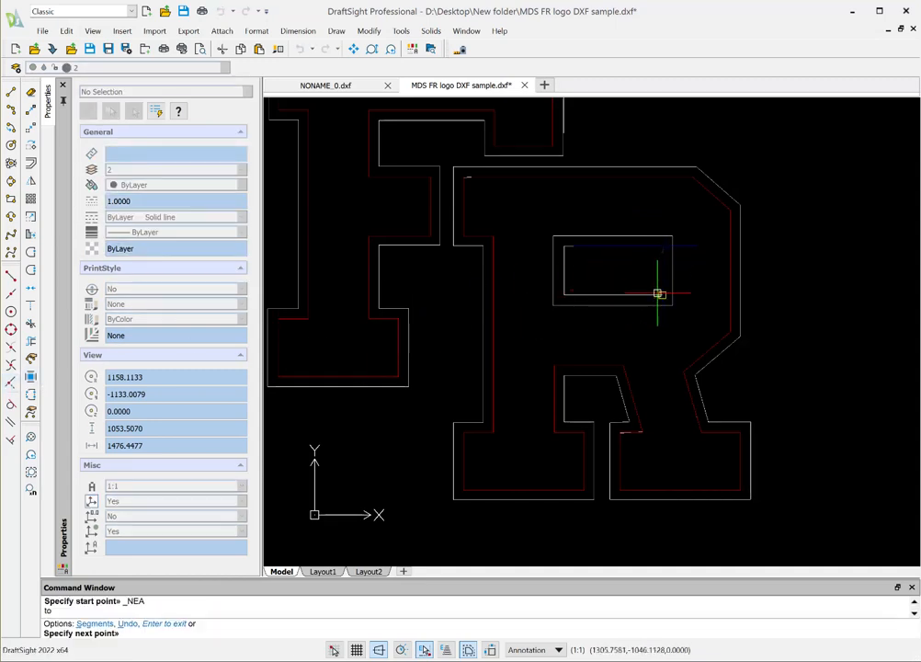
left_click(538, 294)
key("Return")
Trace the left edge of the R's inner rectangle with a straight line extending above its top edge.
key("Return")
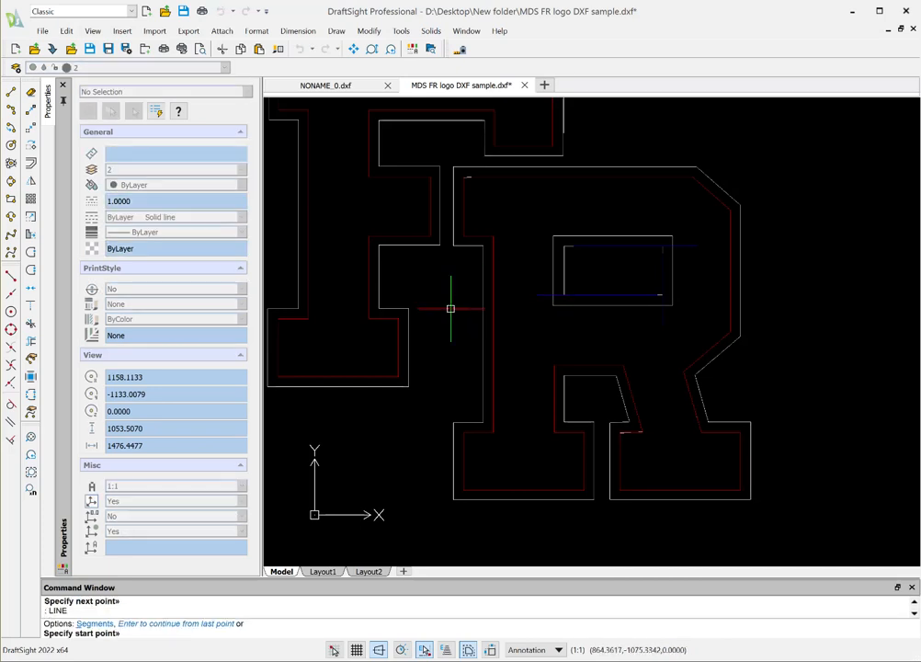
left_click(12, 382)
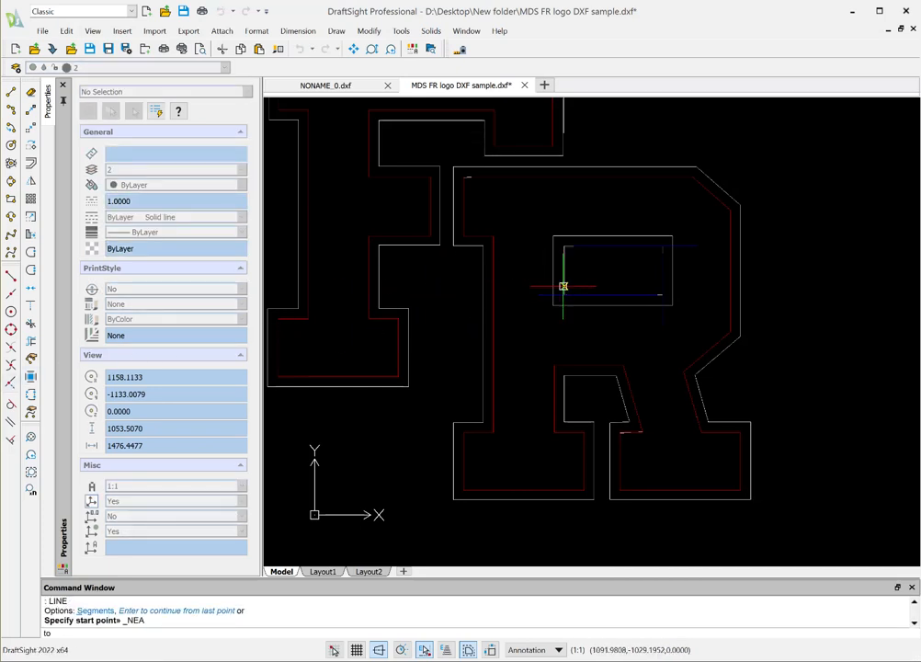
left_click(563, 286)
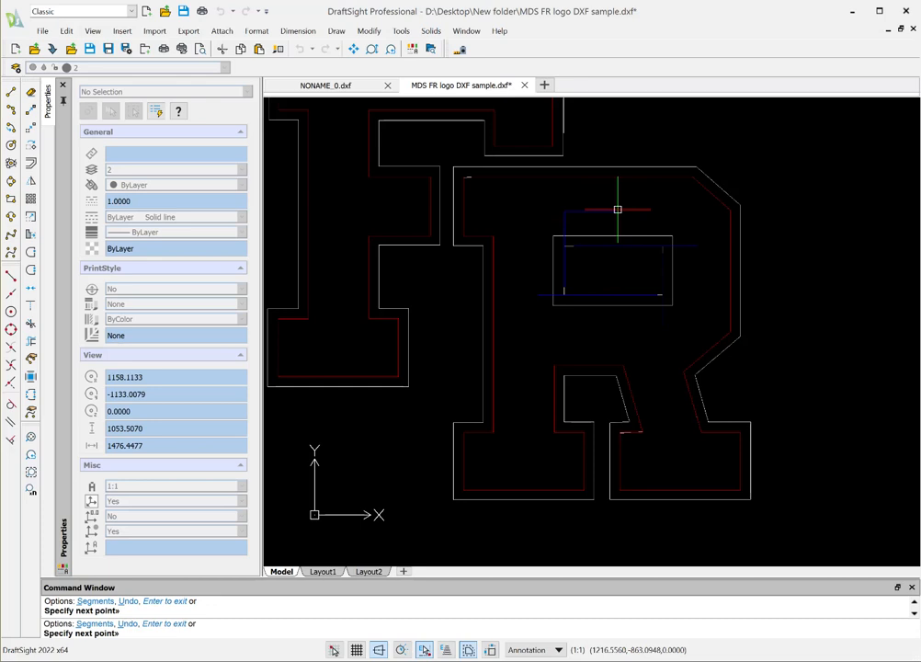
key("Escape")
Hide Layer 1 and close the two top corners of the blue rectangle with zero-radius fillets.
left_click(197, 69)
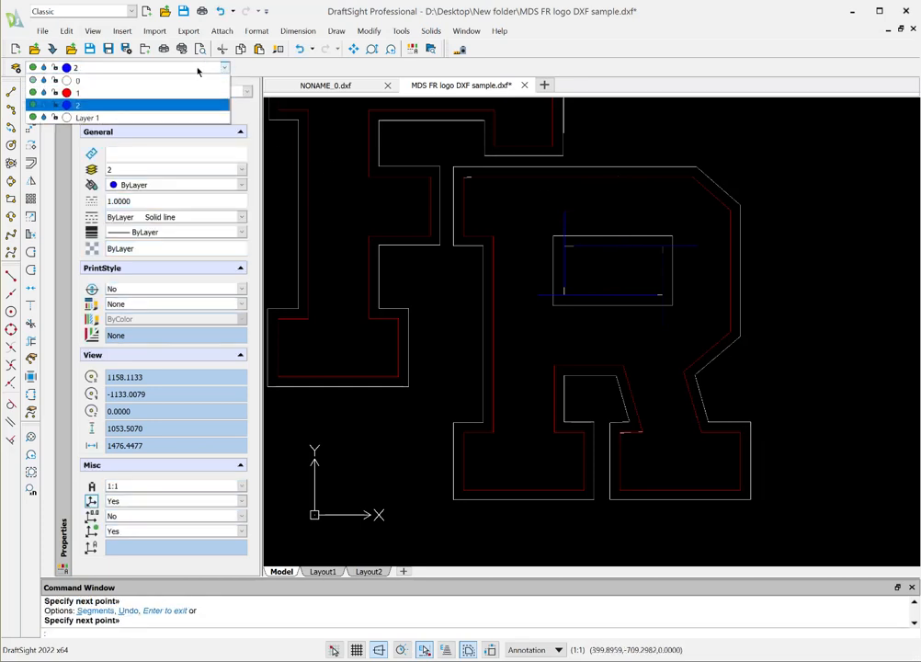
left_click(32, 118)
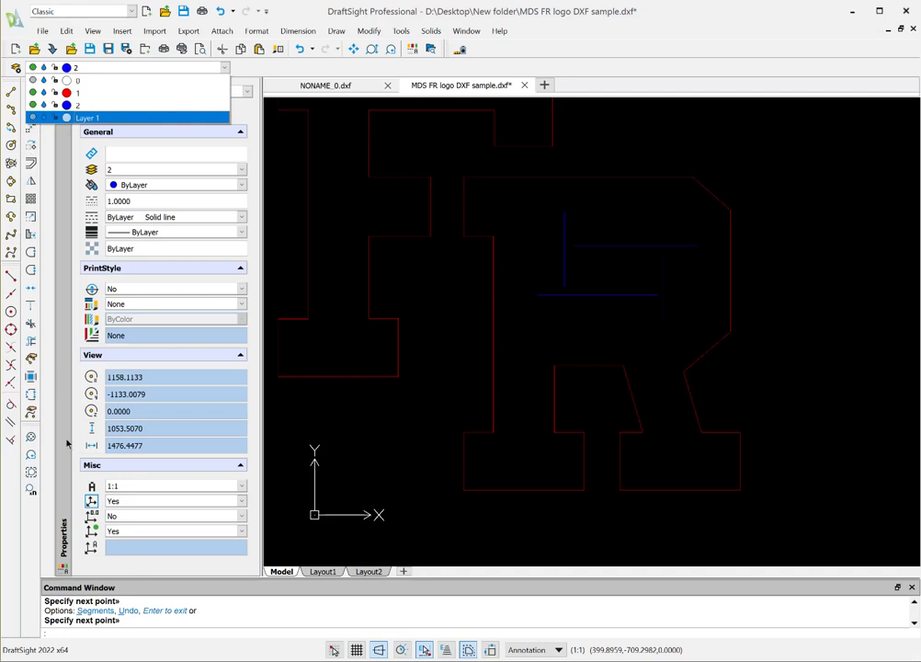
left_click(74, 632)
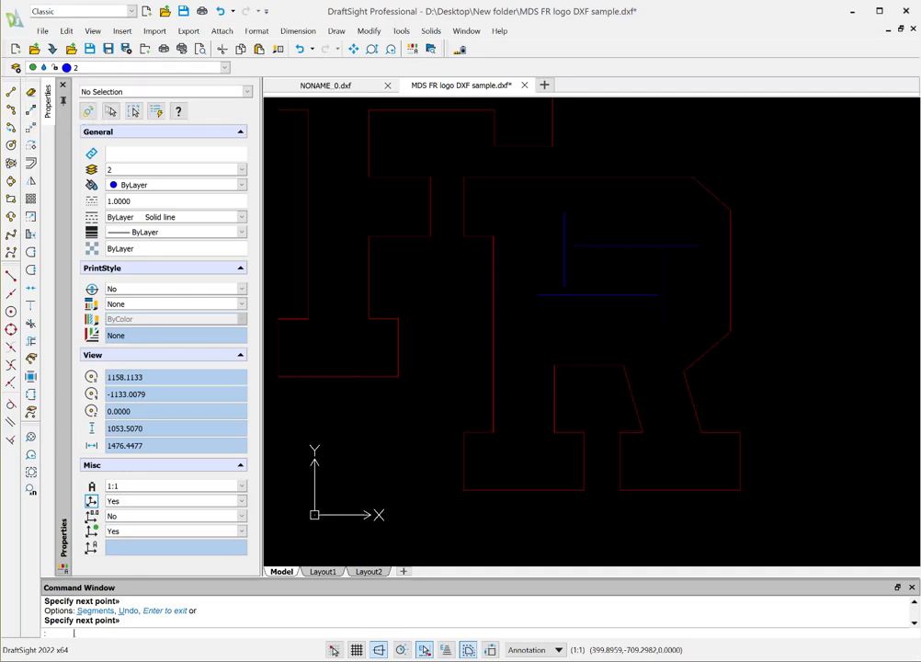
type("fillet")
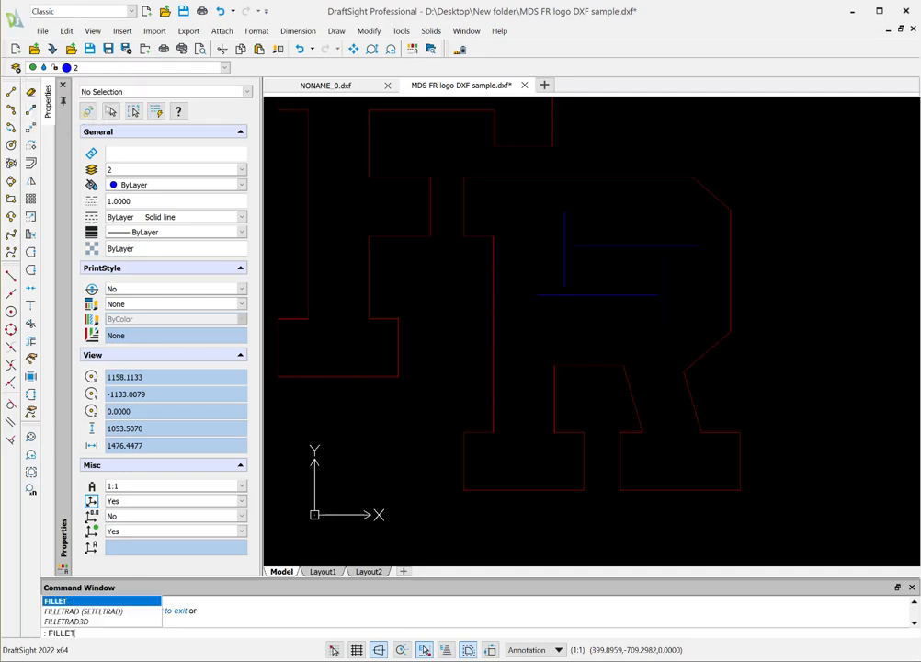
key("Return")
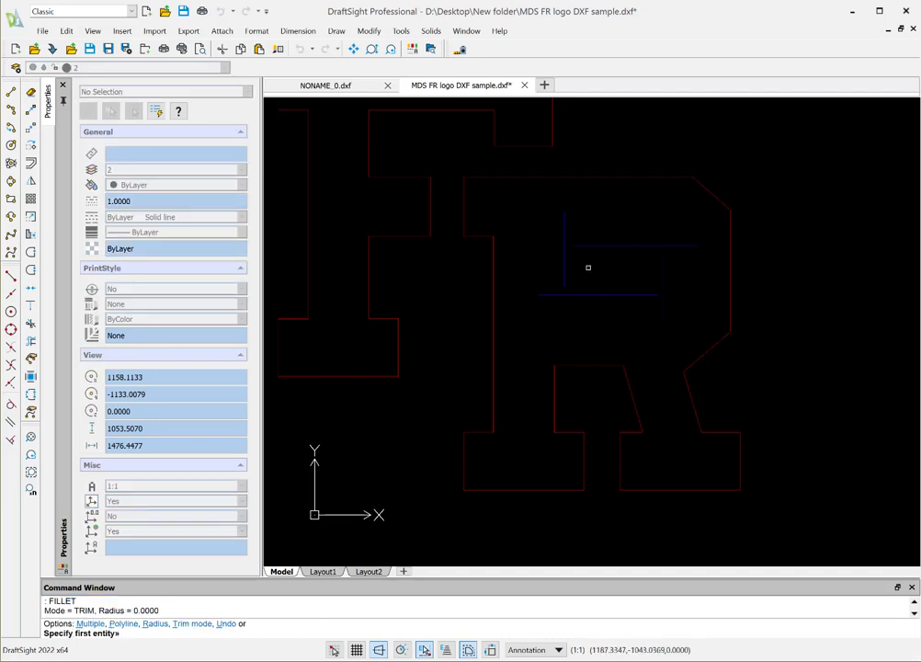
left_click(562, 255)
key("Return")
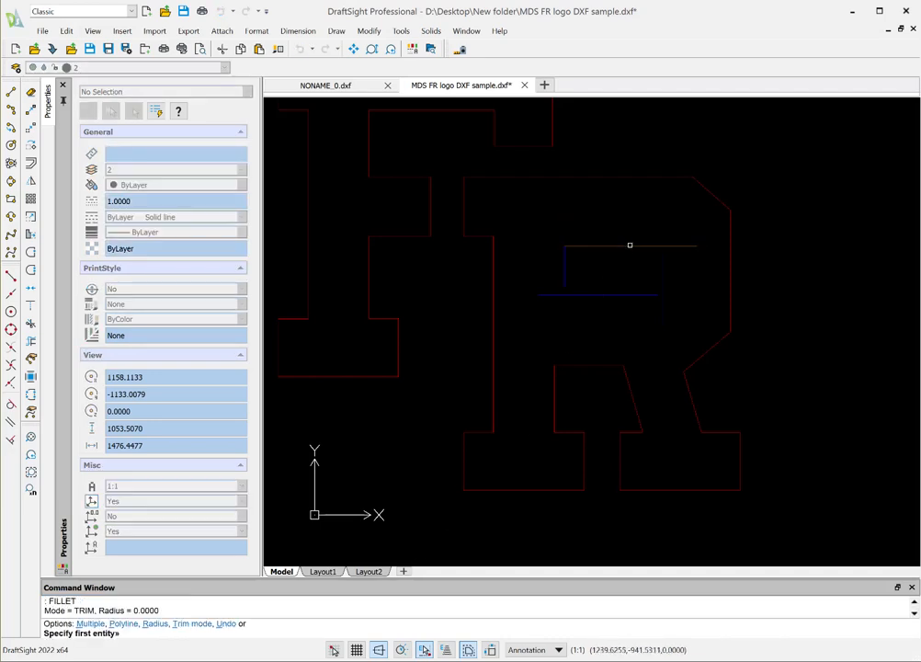
left_click(630, 246)
left_click(664, 262)
Close the two bottom corners of the blue rectangle with zero-radius fillets.
key("Return")
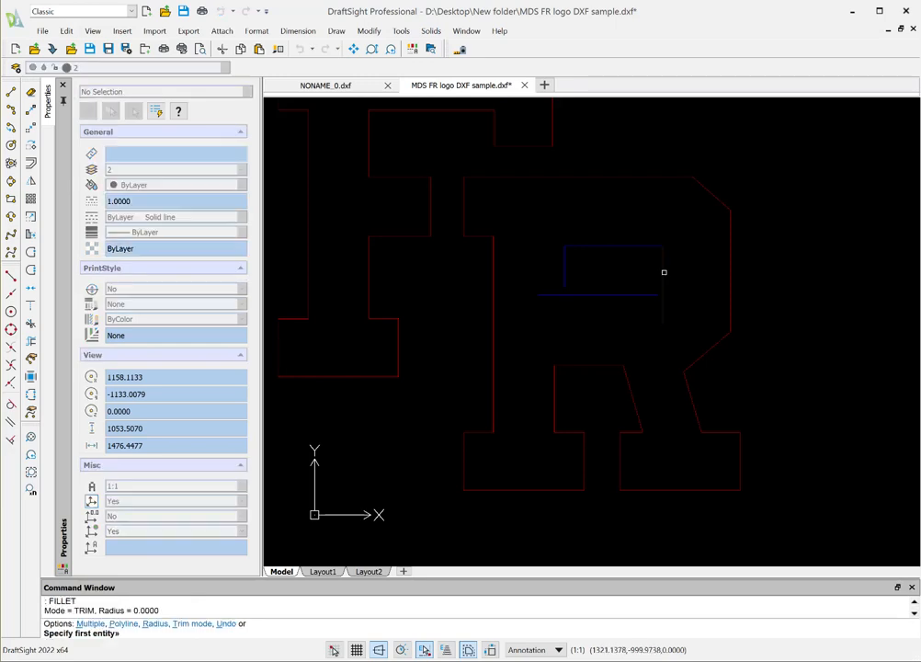
left_click(661, 274)
left_click(648, 295)
key("Return")
left_click(581, 295)
left_click(564, 275)
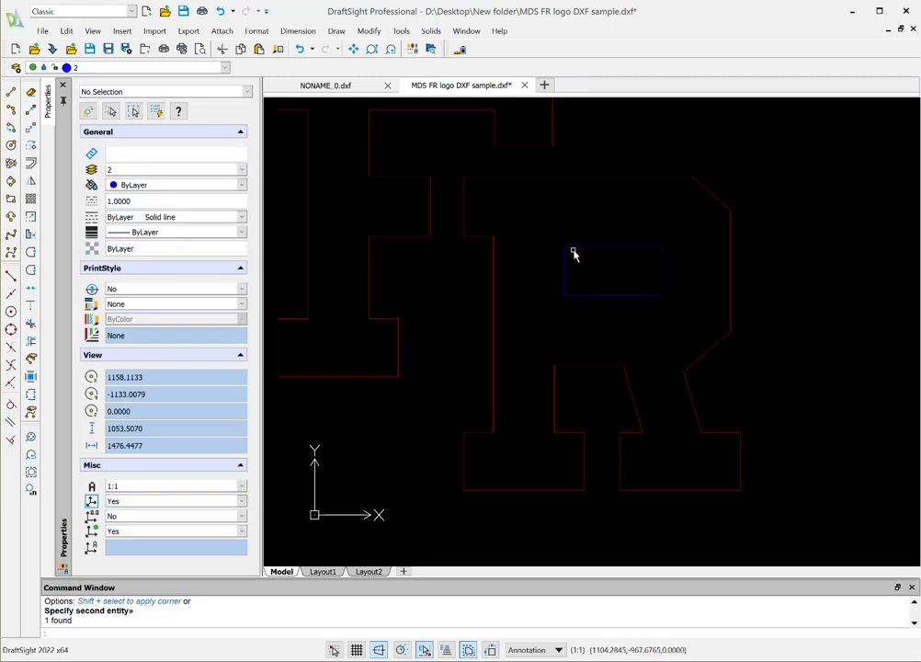
Show Layer 1 again so the original white outlines appear around the whole retraced FR logo.
scroll(618, 212, "down", 1)
scroll(618, 213, "down", 3)
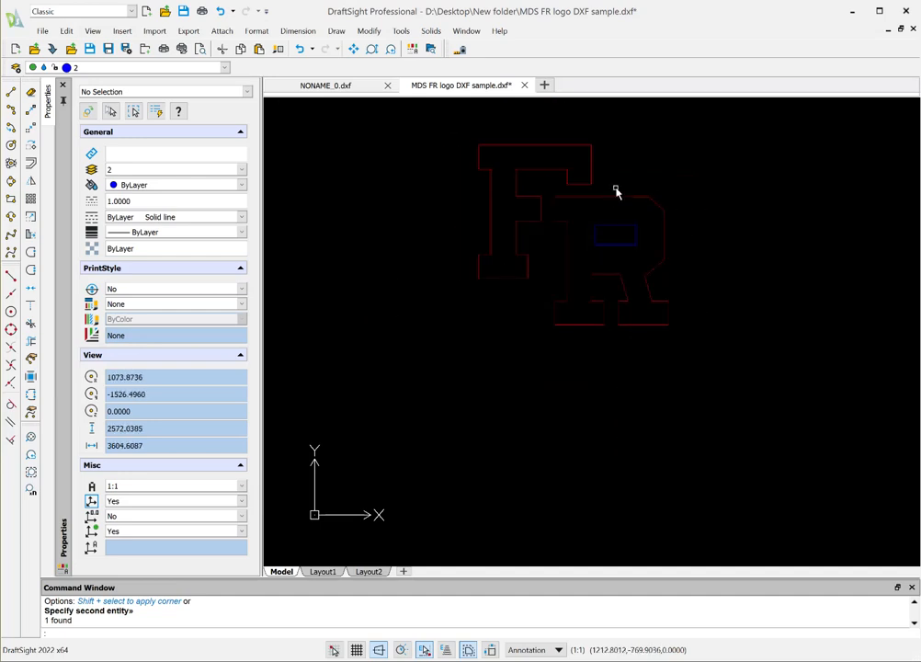
scroll(578, 123, "up", 2)
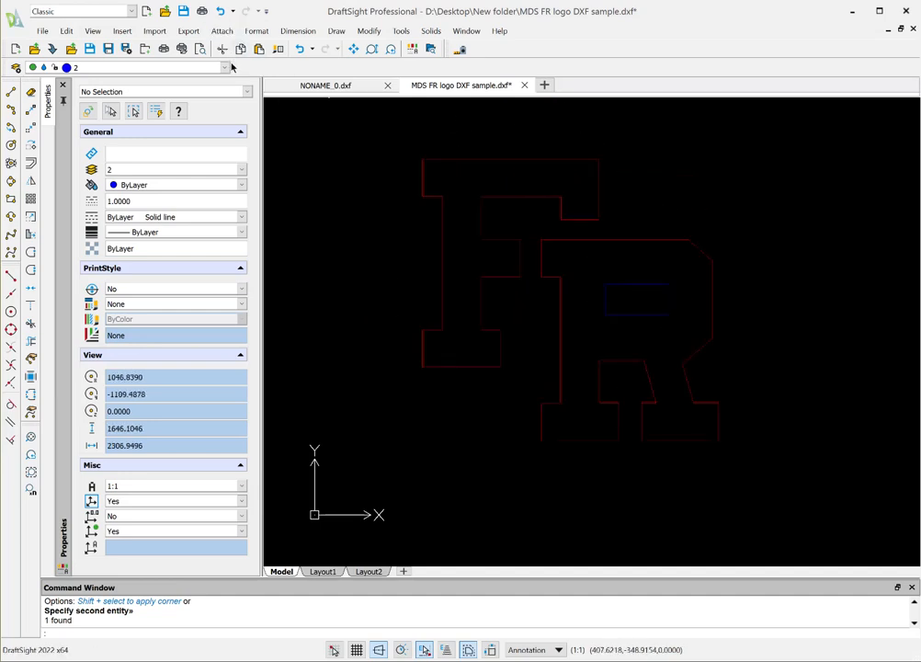
left_click(110, 67)
left_click(37, 118)
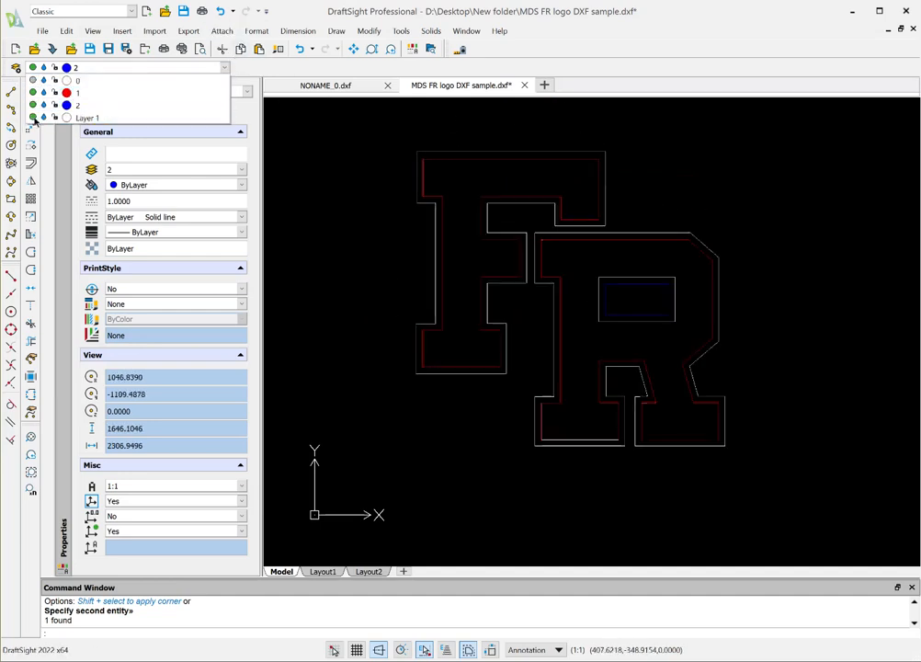
left_click(296, 171)
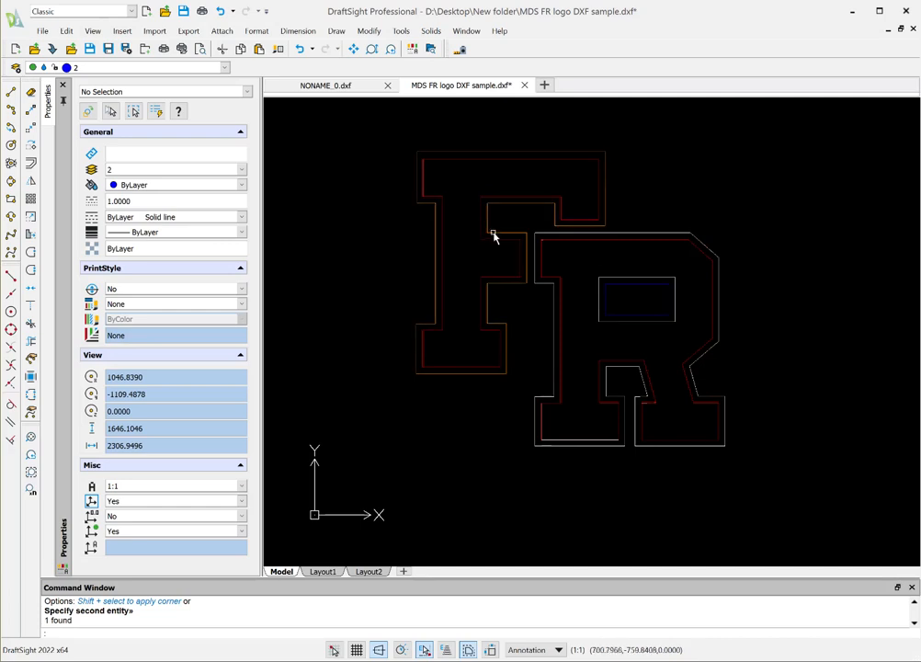
Make layer 0 the active layer and turn on its visibility.
left_click(225, 67)
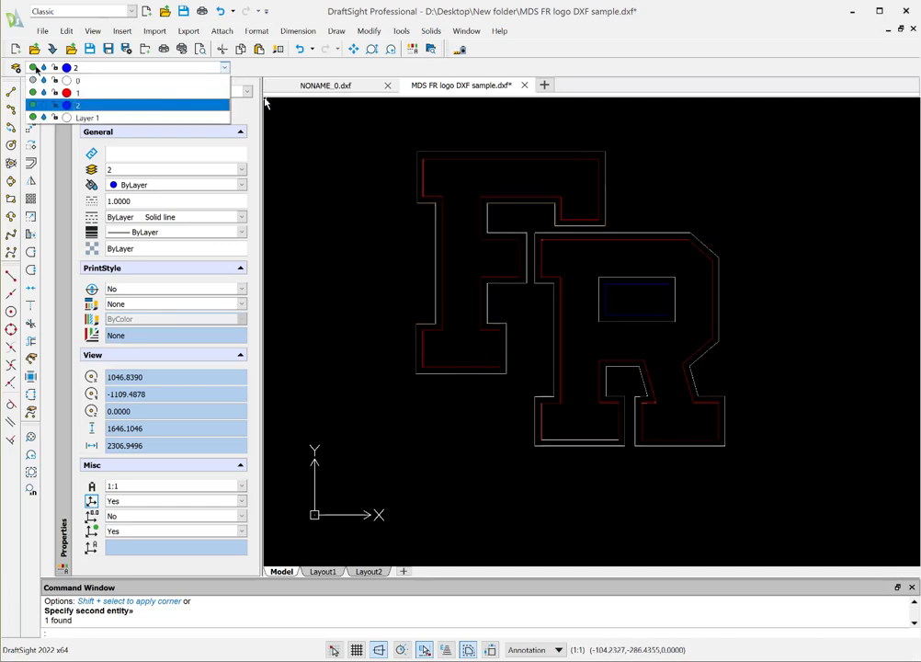
left_click(93, 81)
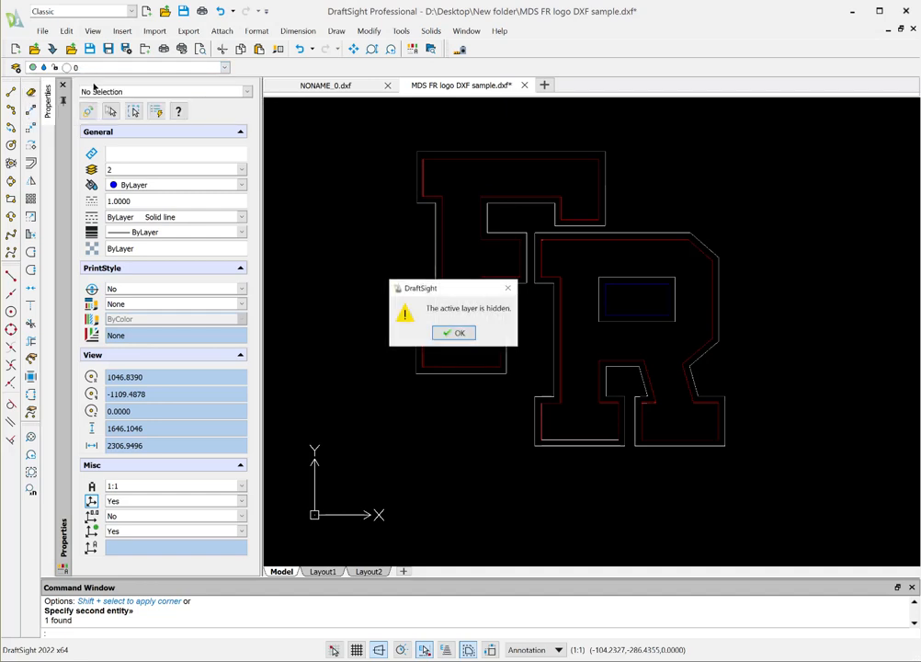
left_click(454, 333)
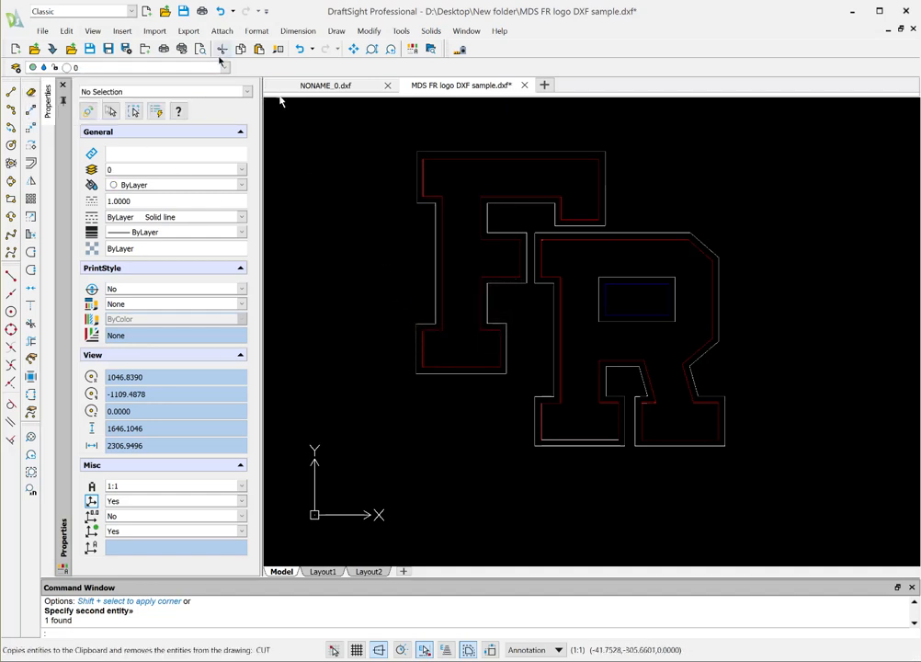
left_click(224, 67)
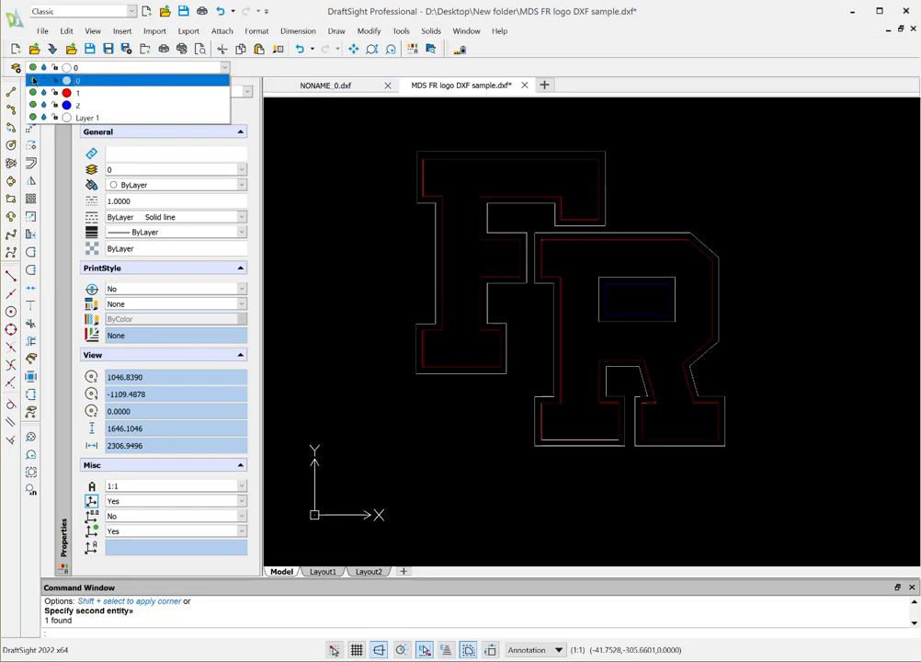
left_click(279, 99)
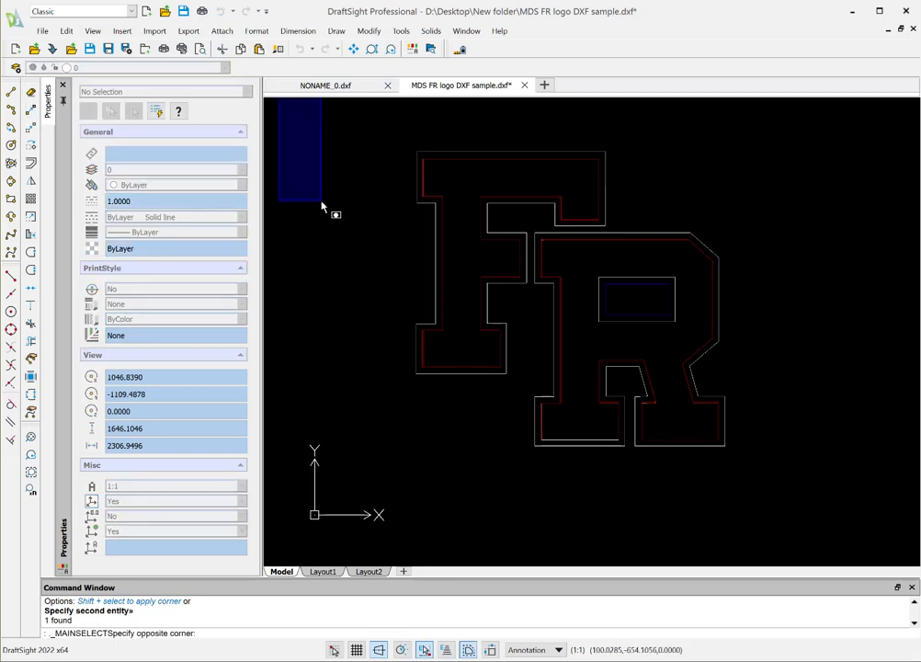
Cancel the open selection and hide layers 1 and 2 so only the white outlines are shown.
key("Escape")
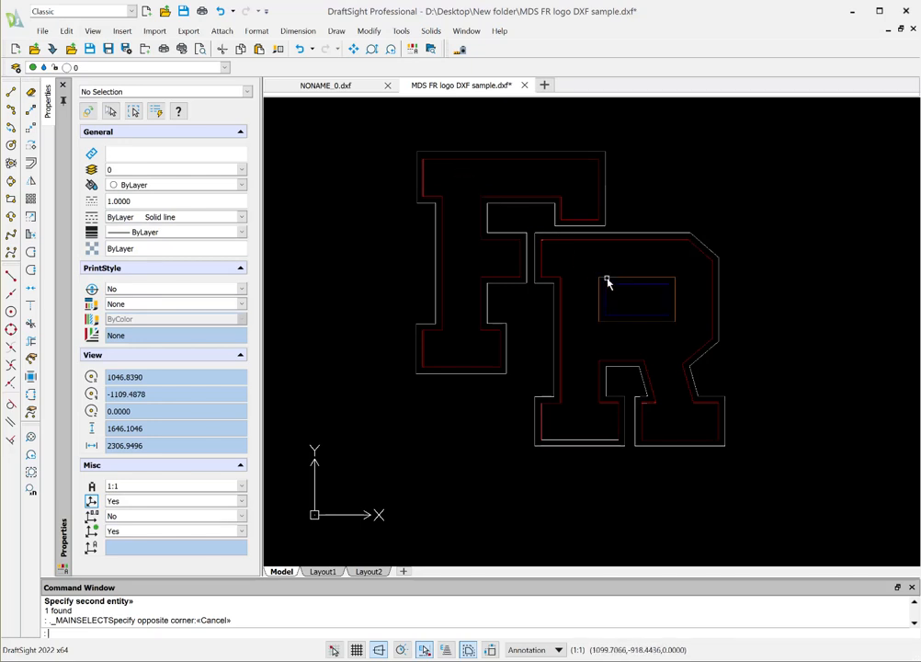
left_click(225, 68)
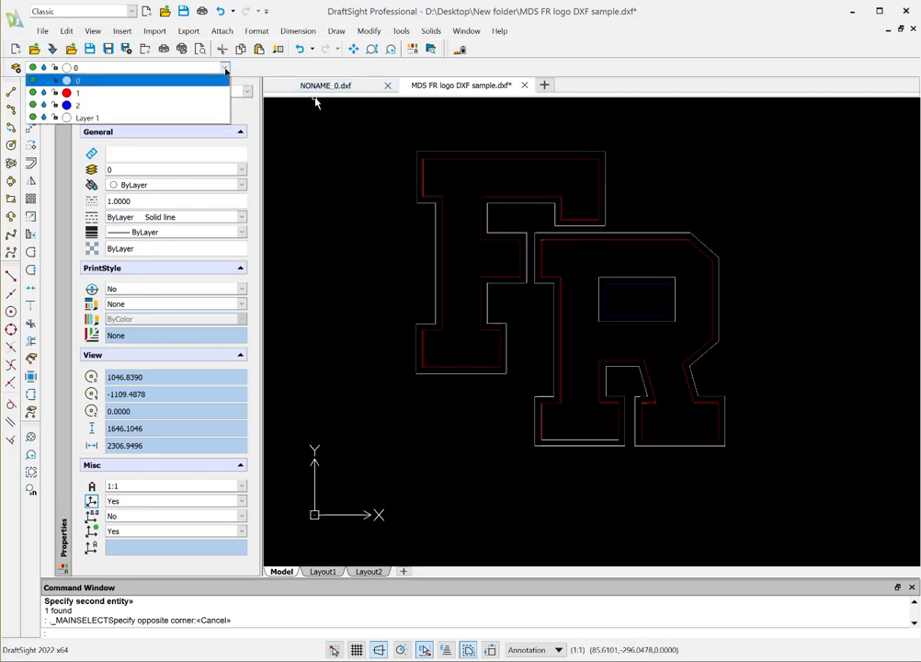
left_click(33, 93)
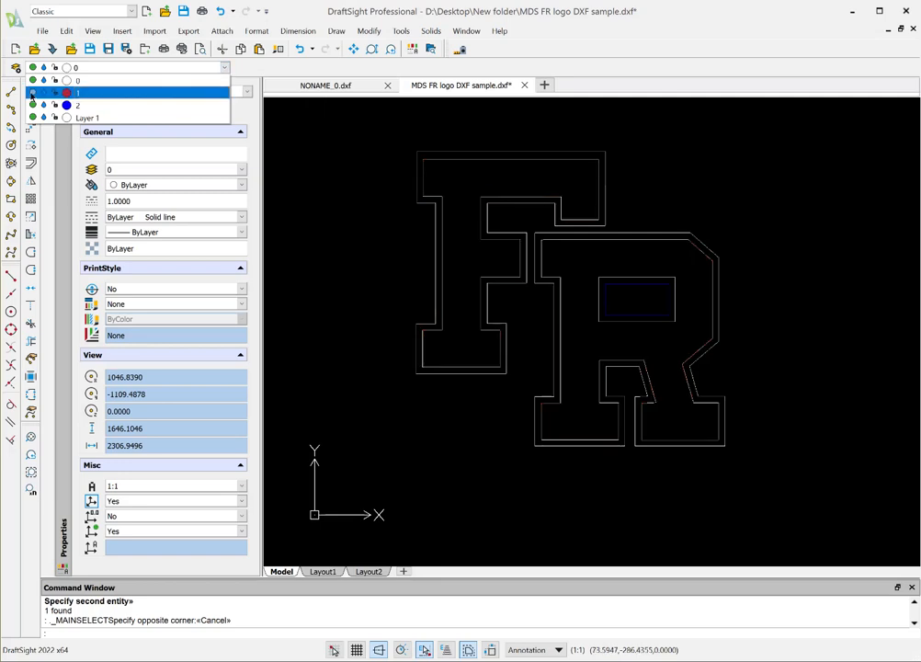
left_click(33, 106)
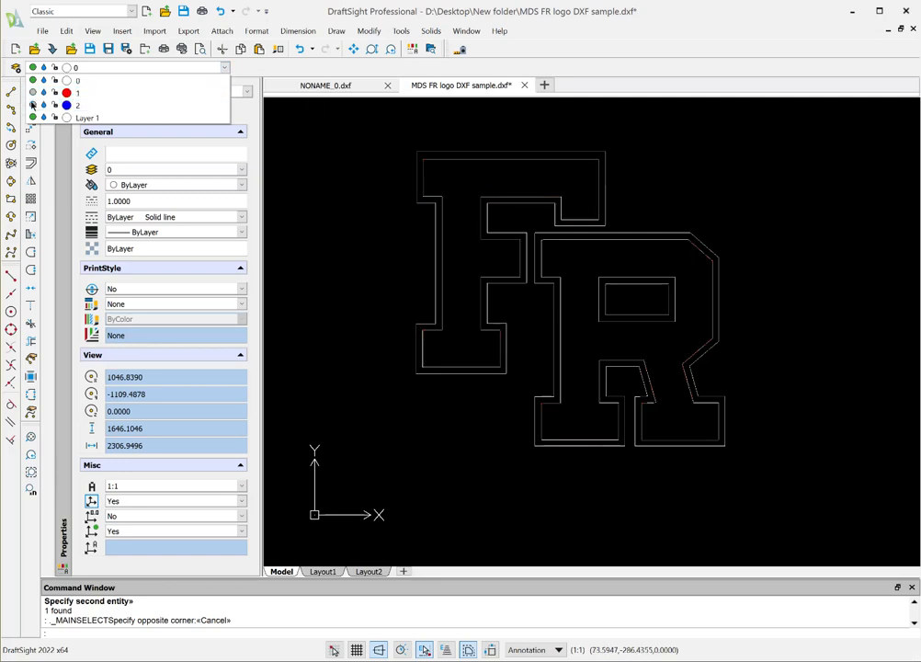
left_click(349, 203)
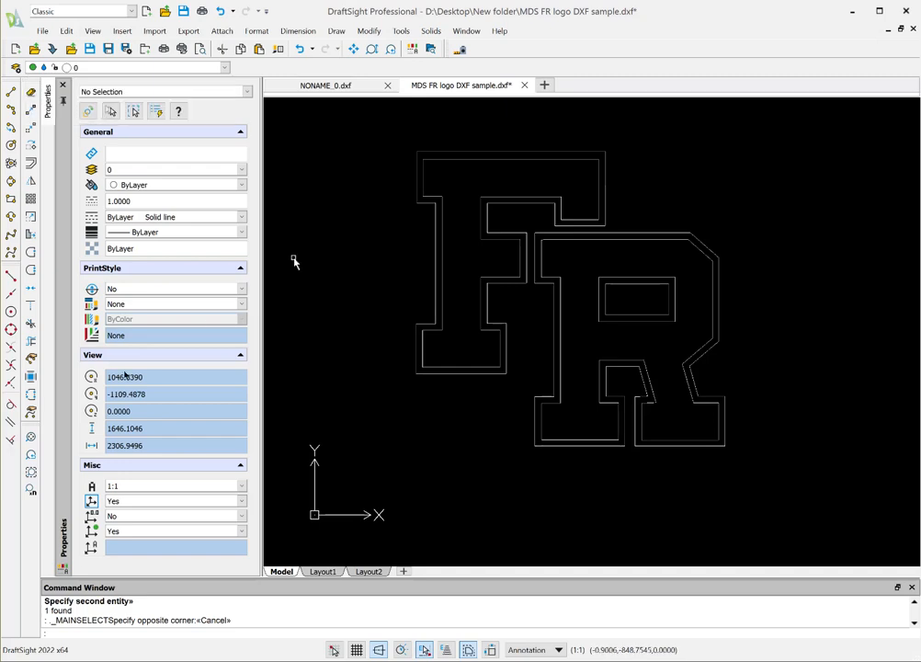
Delete the inner and outer white outlines of the F, the R and the R's rectangular hole.
left_click(33, 439)
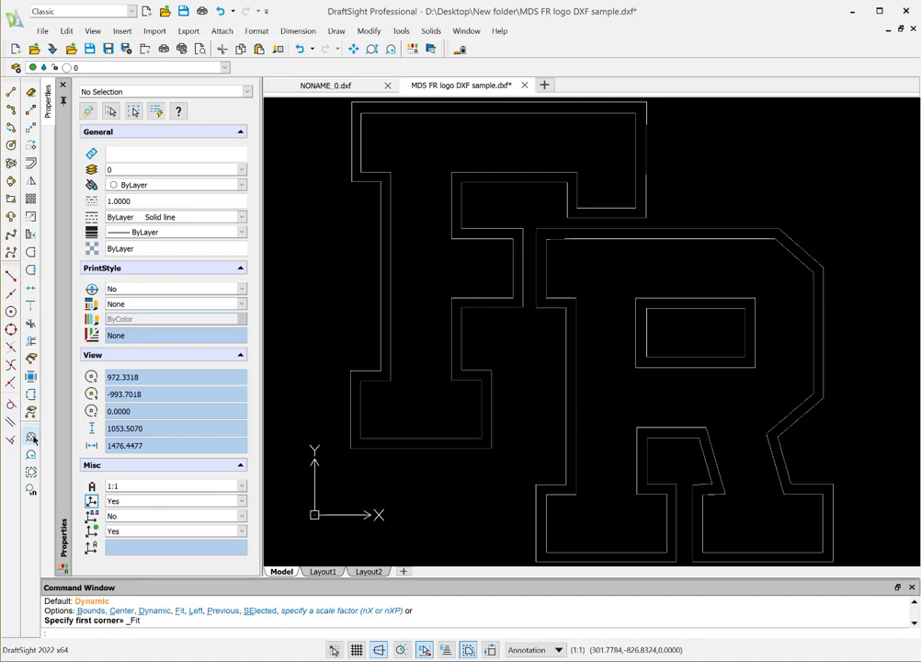
scroll(554, 333, "down", 5)
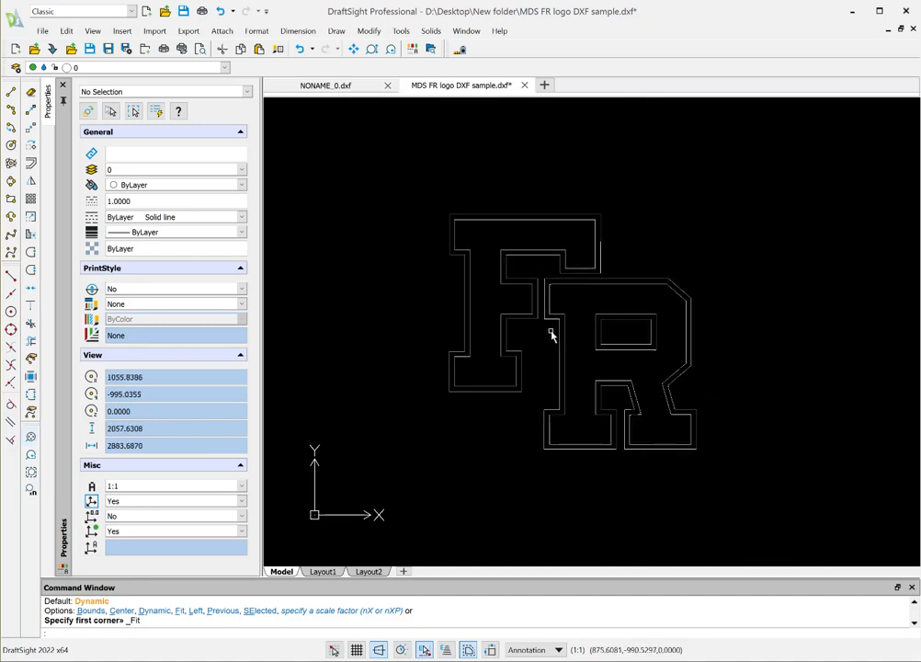
scroll(547, 334, "down", 1)
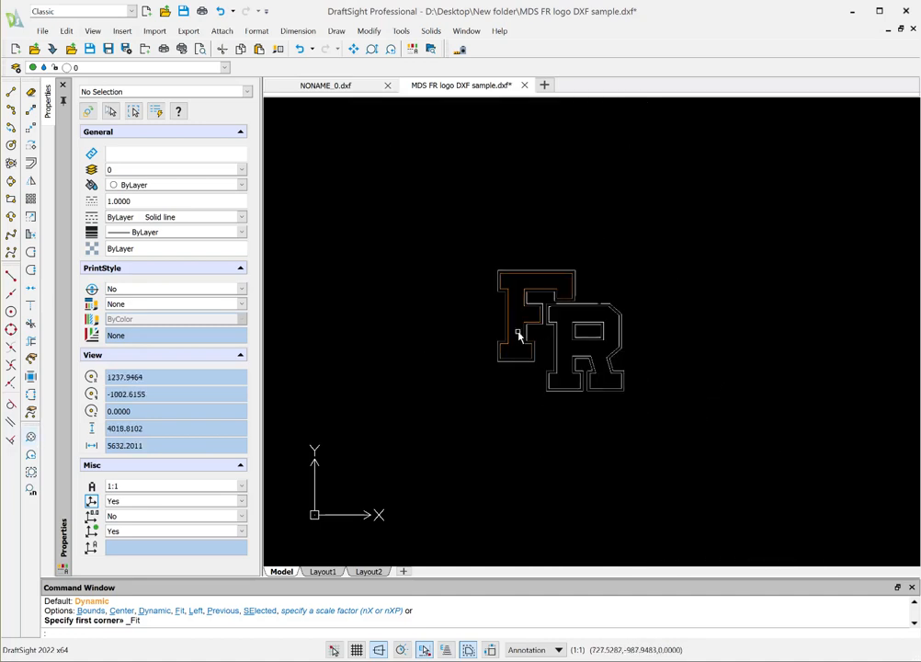
left_click(32, 439)
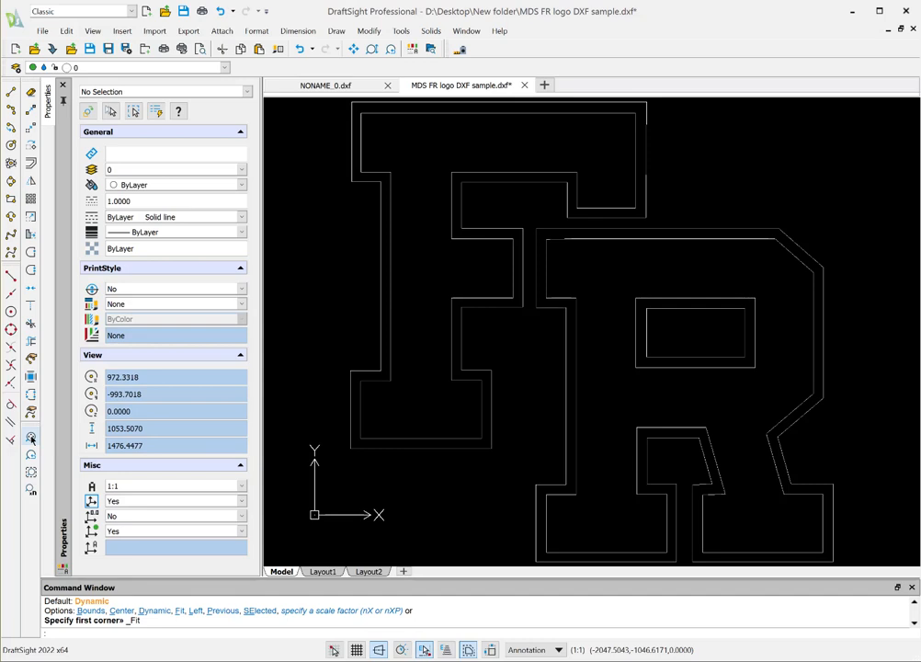
left_click(33, 95)
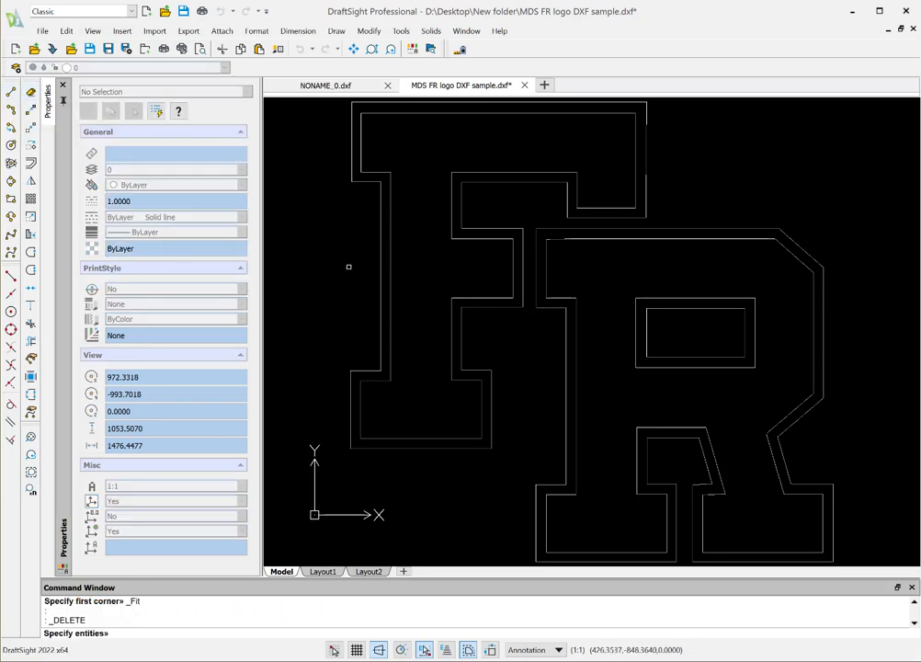
left_click(380, 264)
left_click(454, 283)
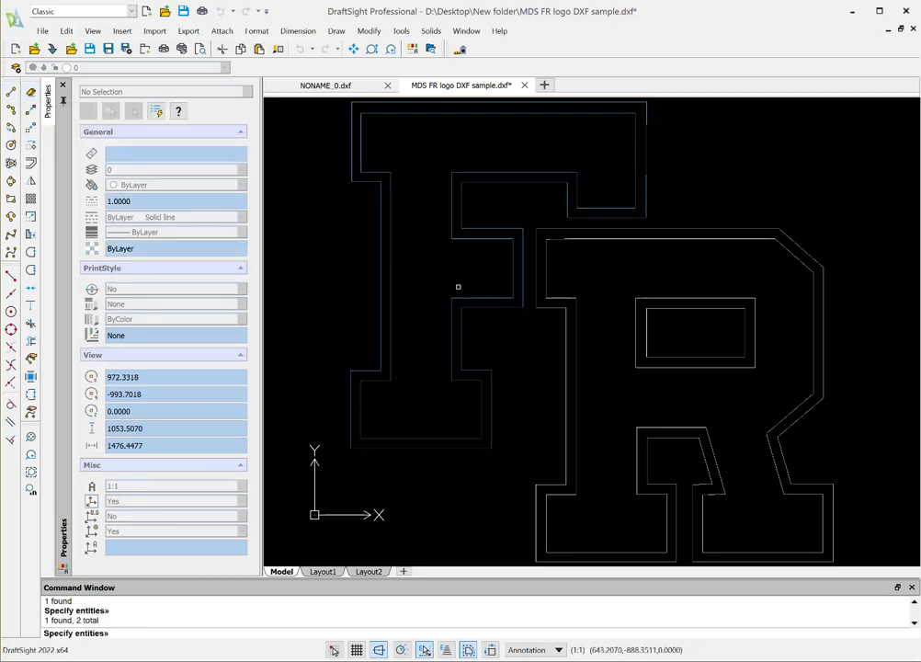
left_click(538, 284)
left_click(546, 278)
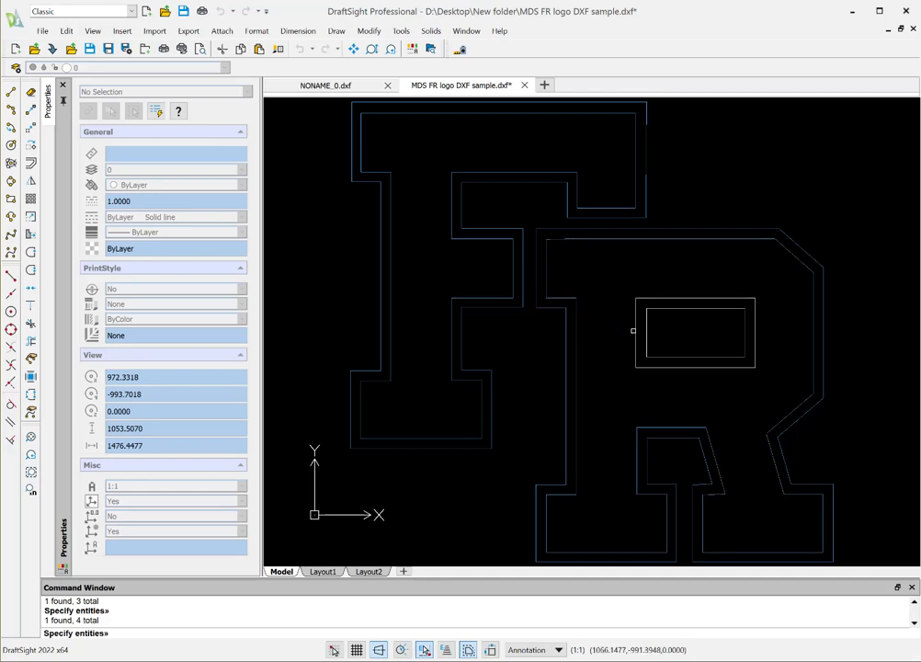
left_click(646, 339)
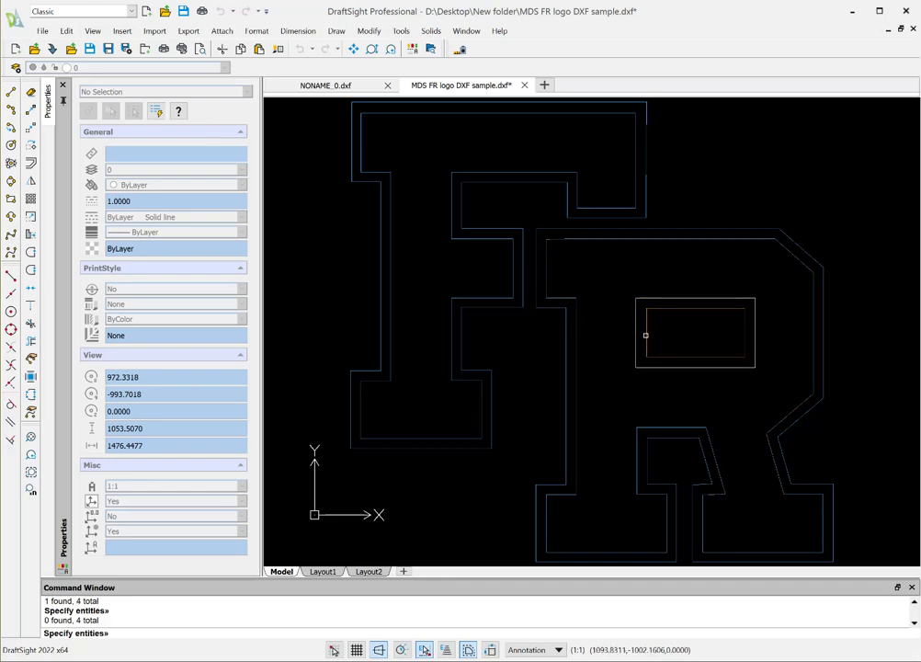
left_click(648, 336)
left_click(635, 335)
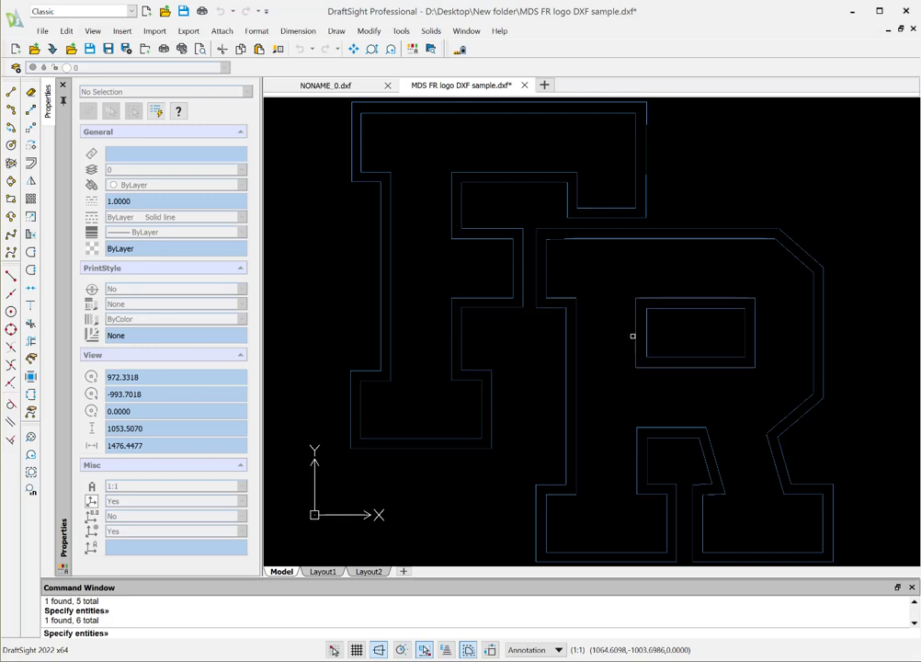
key("Return")
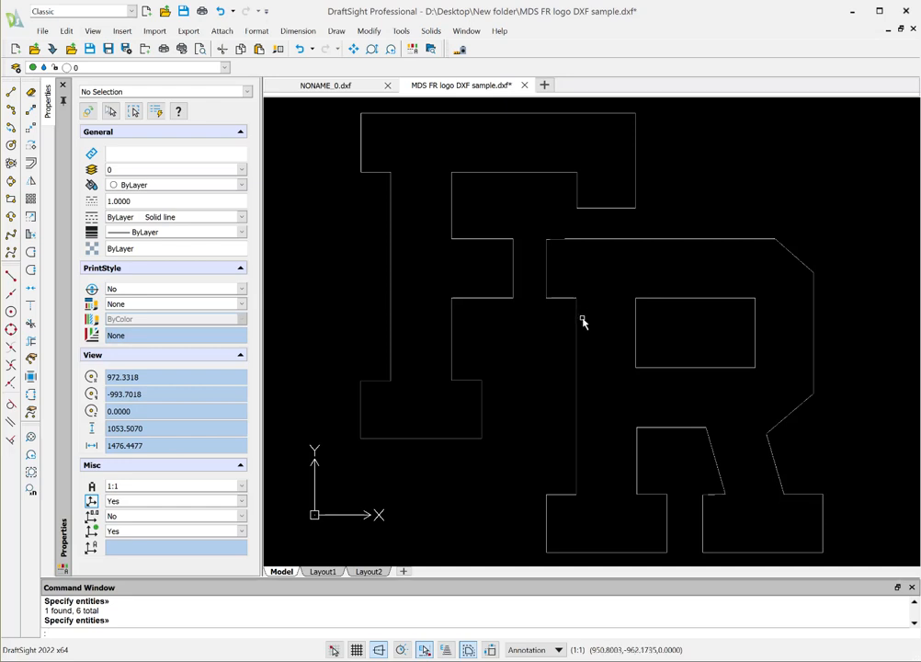
Examine the layer and entity type of the remaining white F and R outlines.
scroll(583, 322, "down", 1)
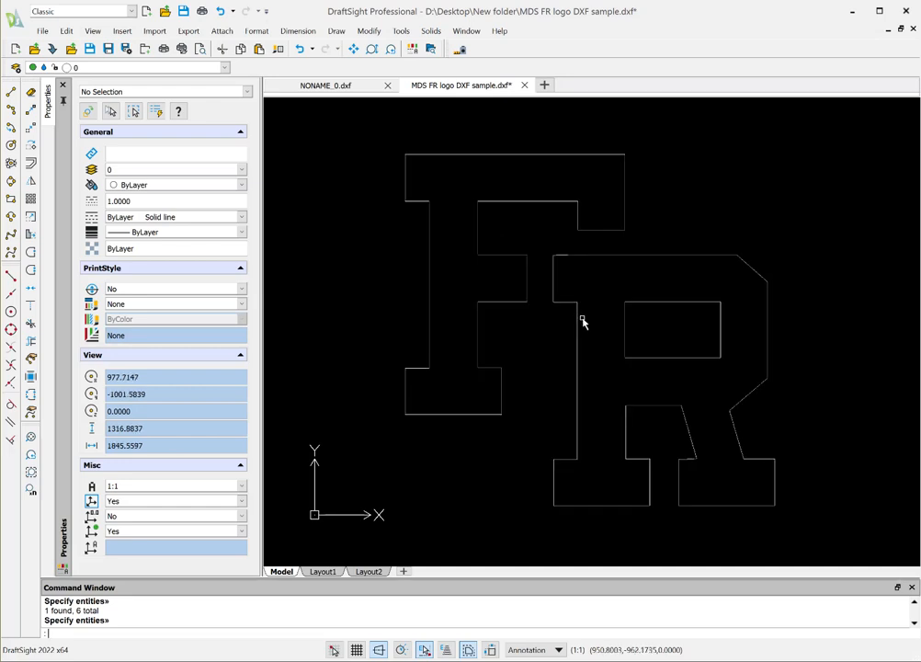
left_click(533, 201)
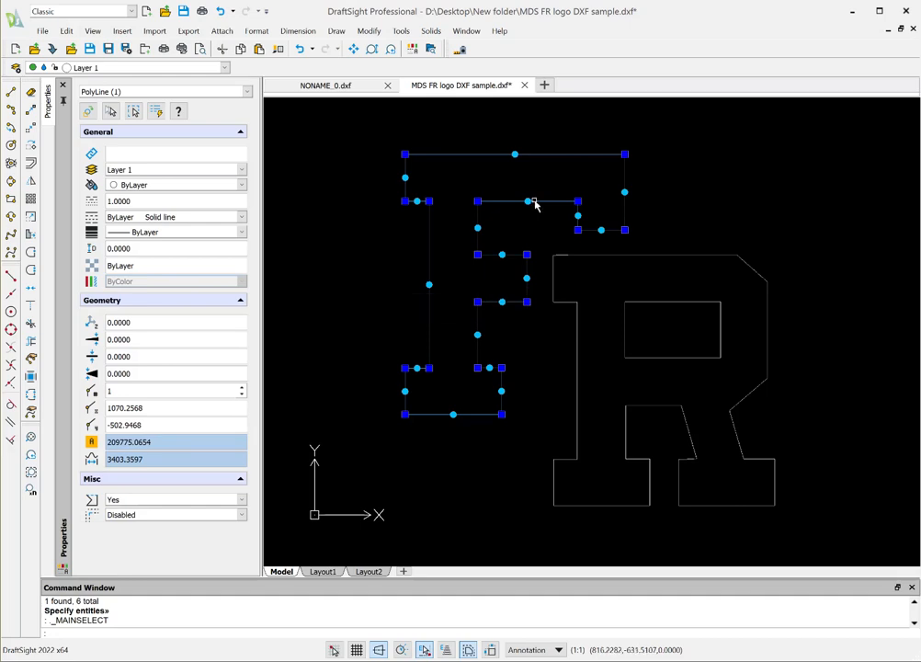
left_click(573, 255)
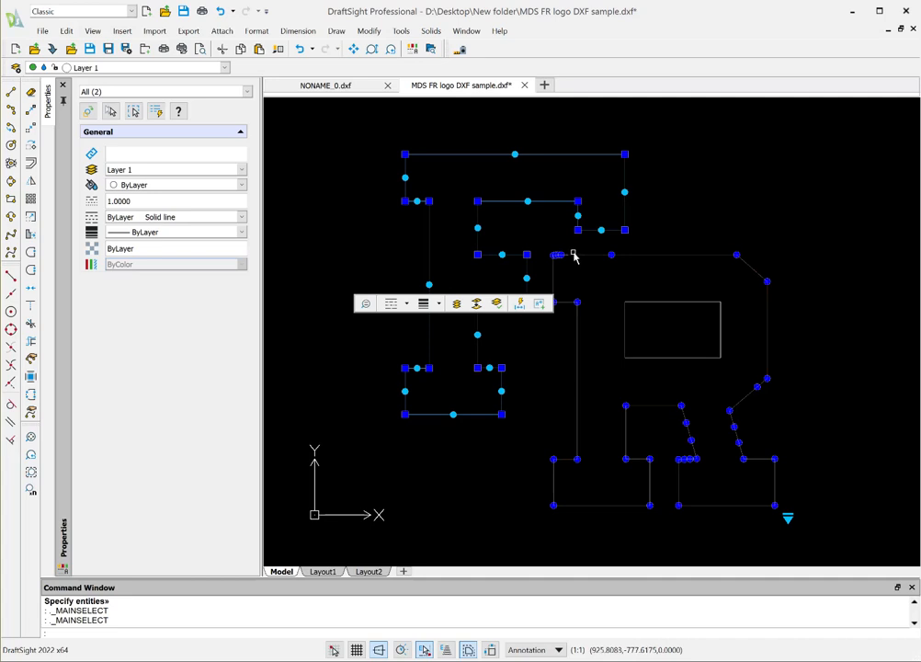
key("Escape")
key("Escape")
left_click(575, 256)
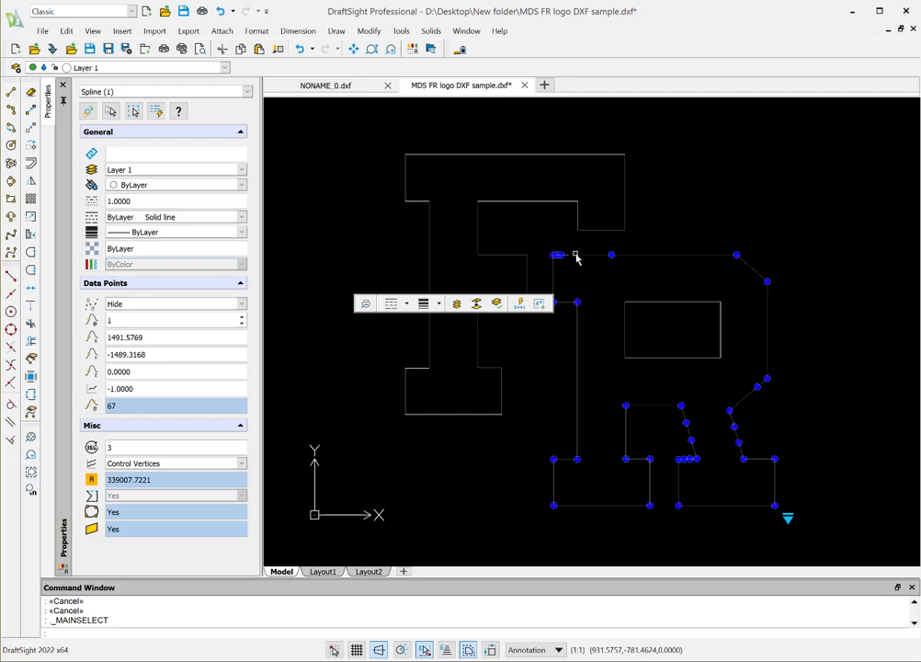
key("Escape")
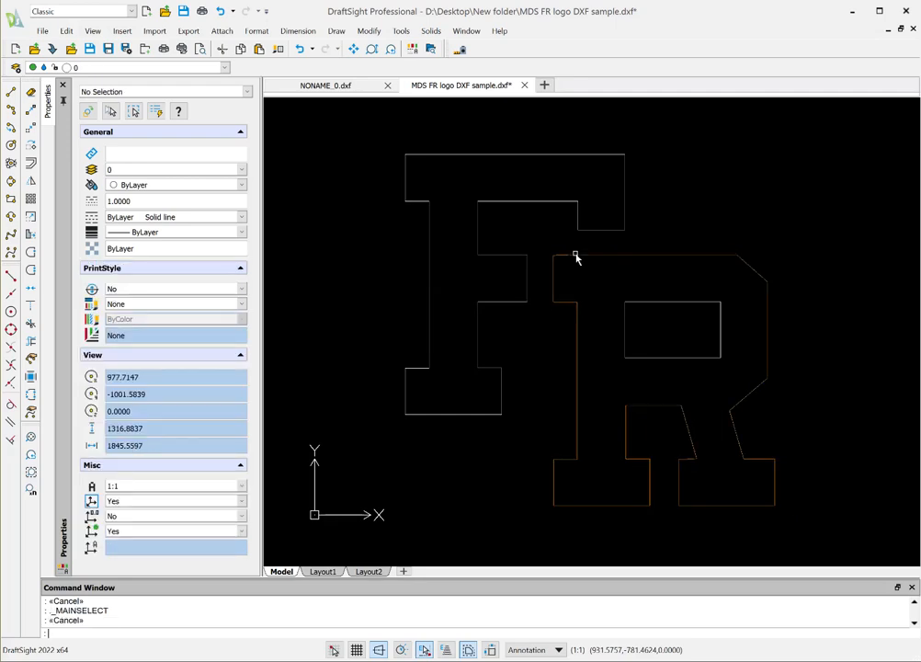
left_click(528, 281)
mouse_move(527, 281)
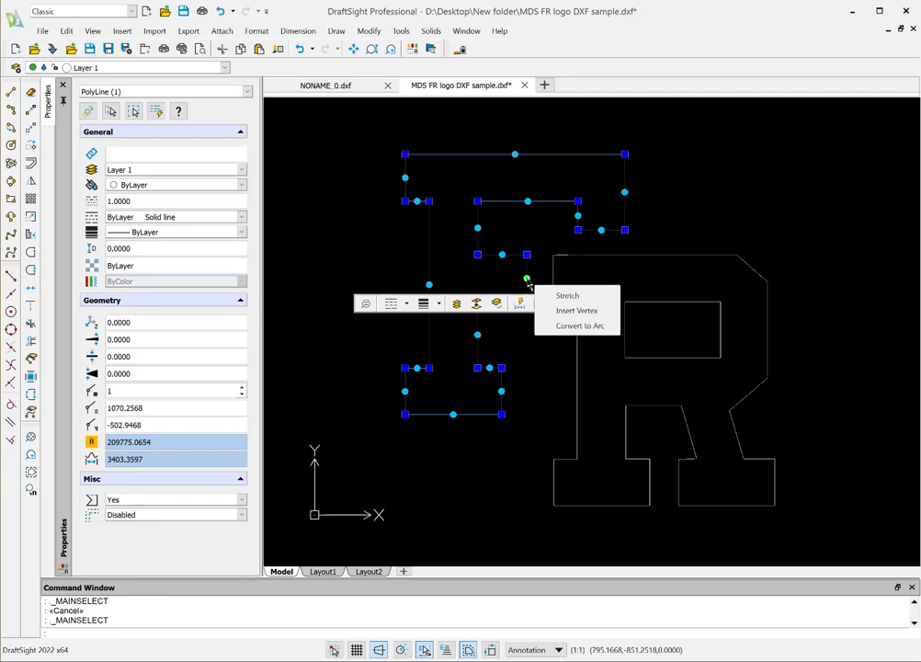
key("Escape")
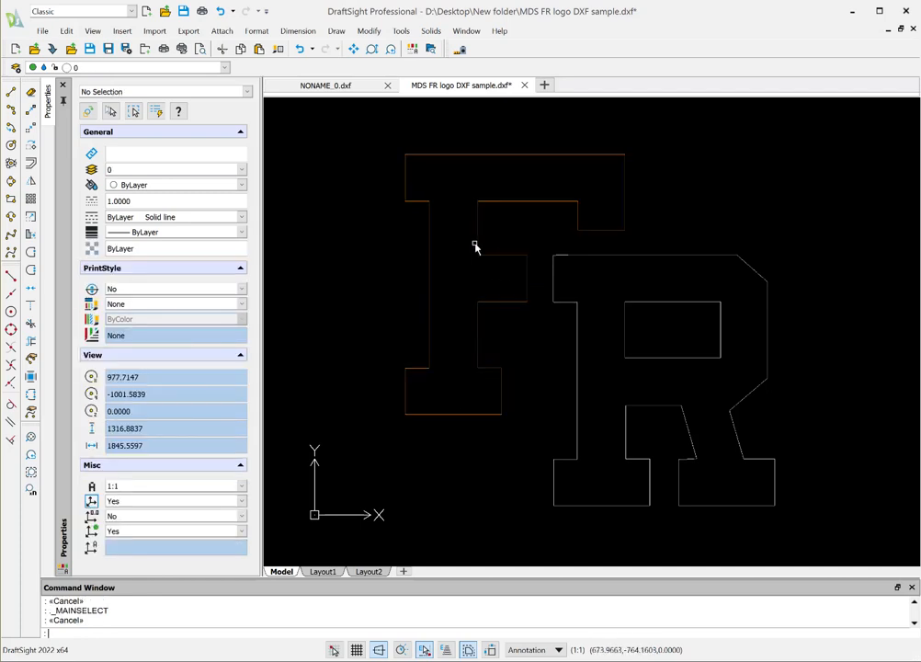
Delete the leftover Layer 1 outlines: the F polyline and the splines of the R and its rectangular hole.
left_click(503, 258)
mouse_move(503, 258)
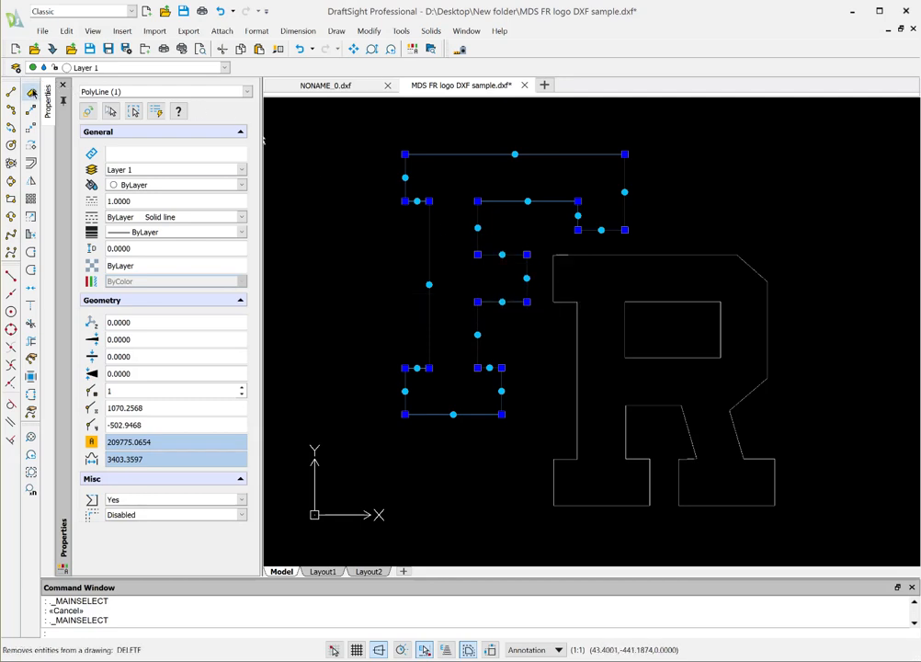
left_click(31, 92)
left_click(648, 254)
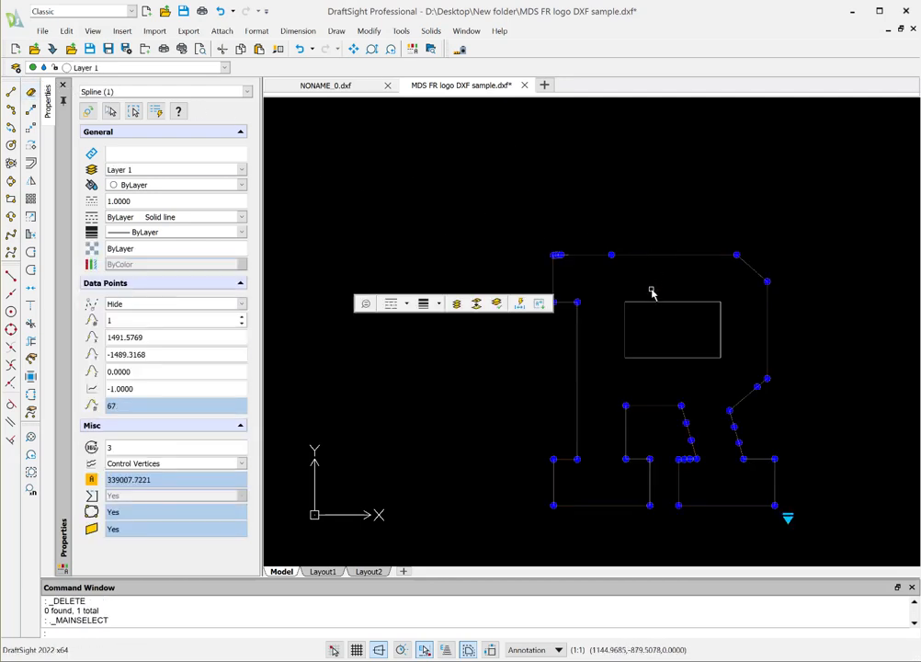
left_click(651, 303)
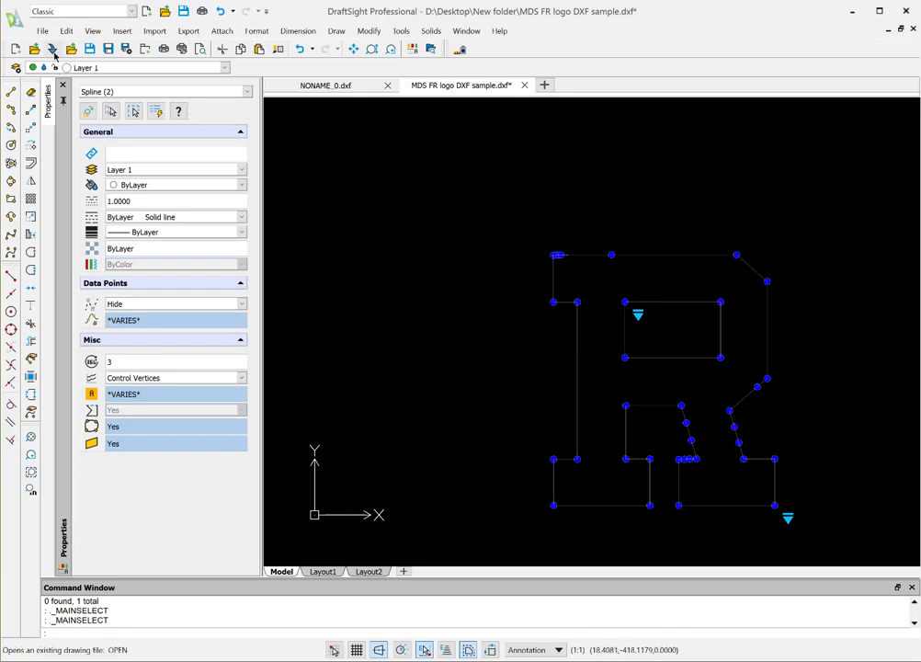
left_click(31, 91)
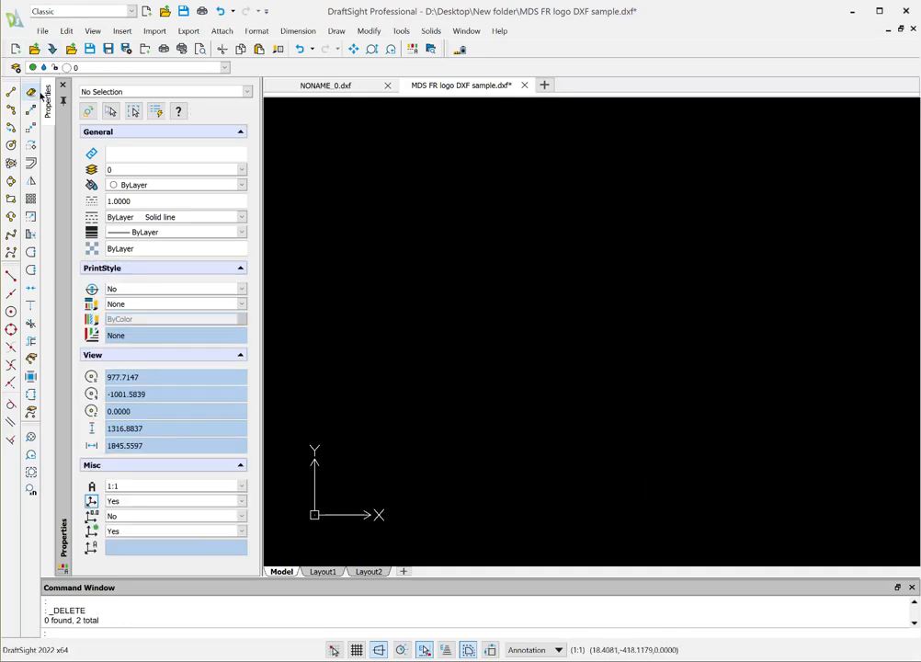
Turn the visibility of layers 1 and 2 back on.
left_click(225, 69)
left_click(33, 93)
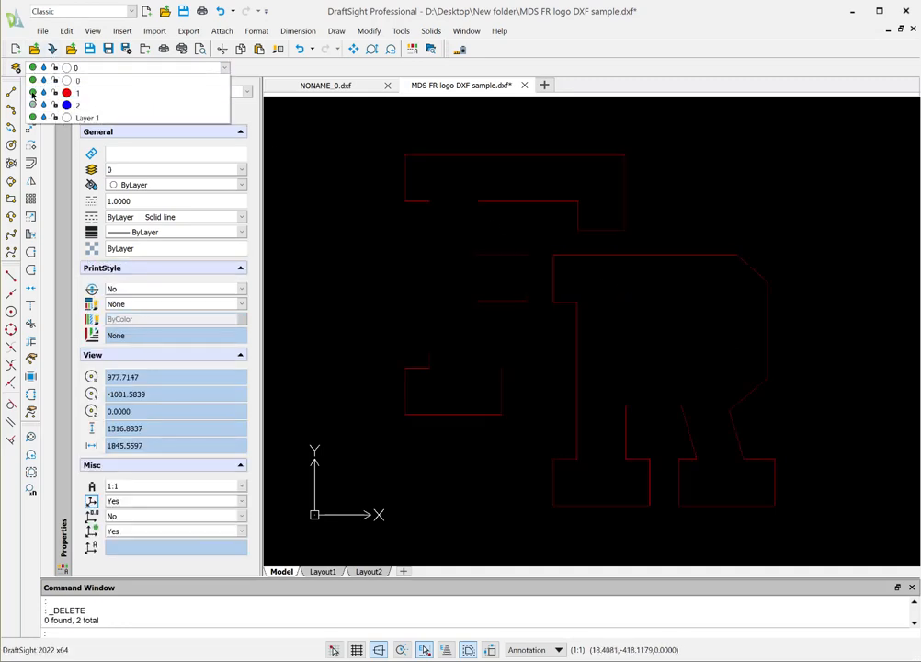
left_click(33, 105)
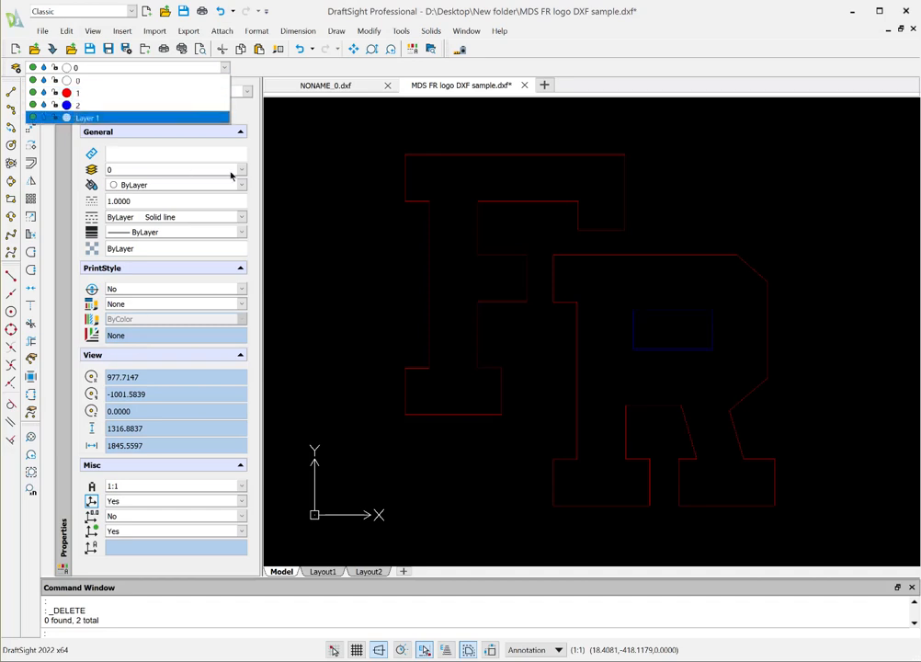
left_click(333, 200)
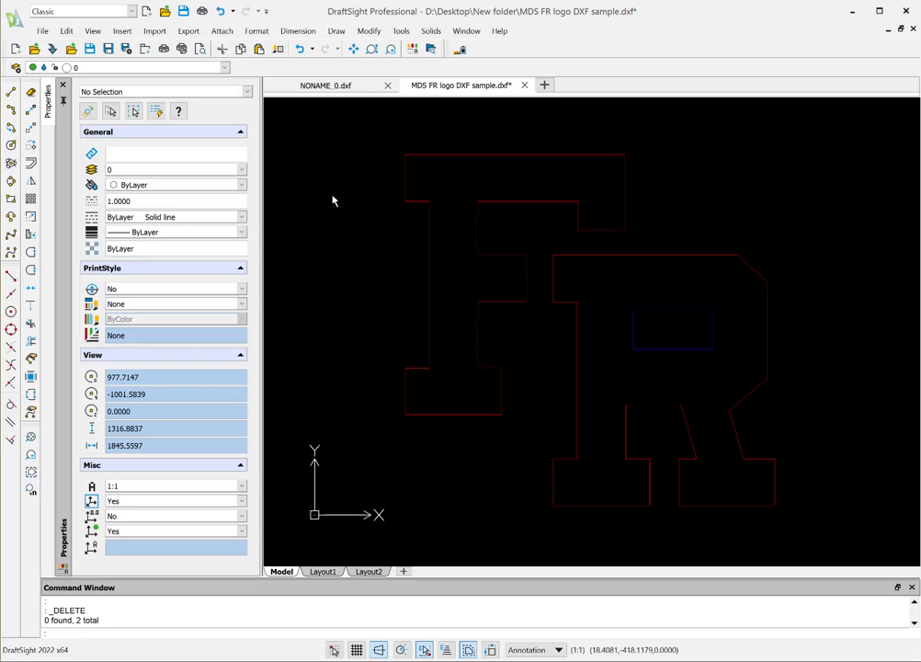
scroll(331, 198, "down", 1)
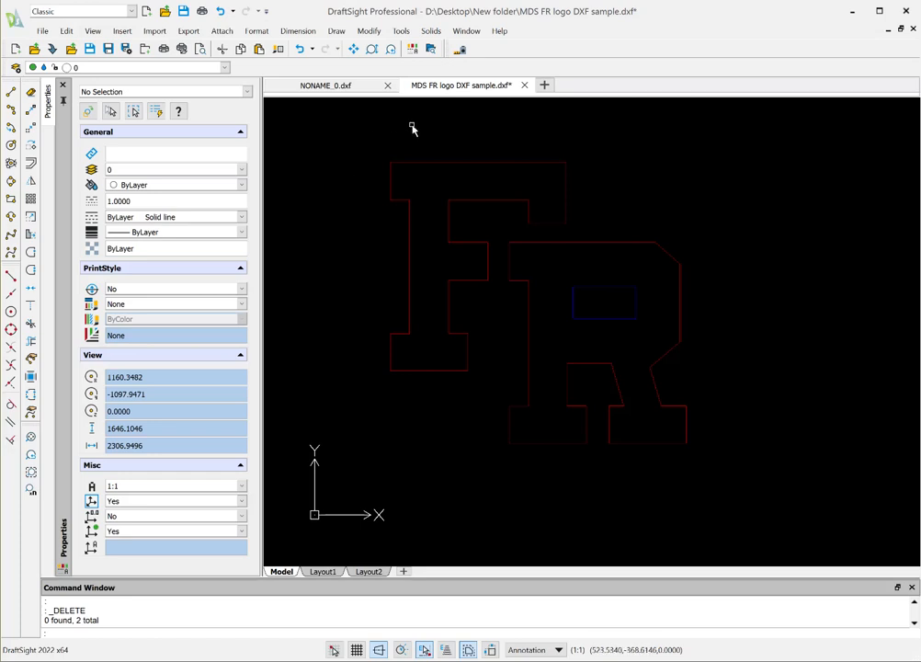
scroll(412, 128, "up", 1)
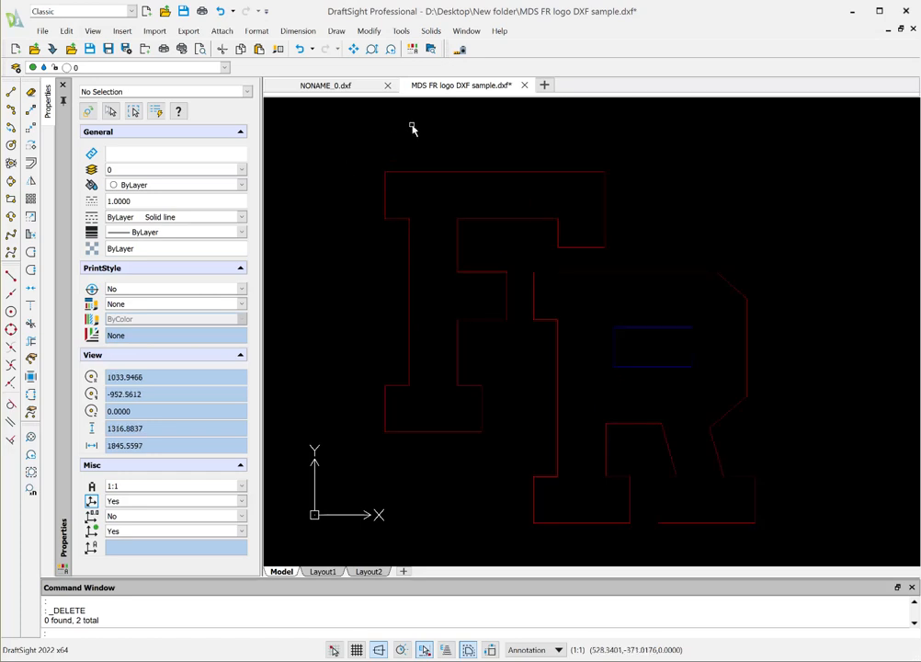
scroll(542, 299, "up", 2)
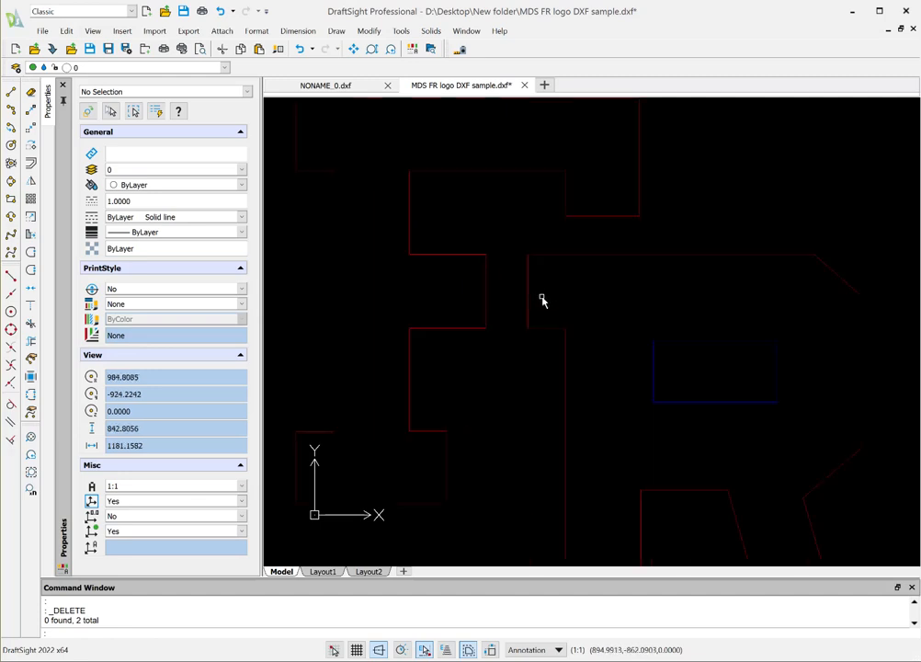
scroll(541, 296, "up", 3)
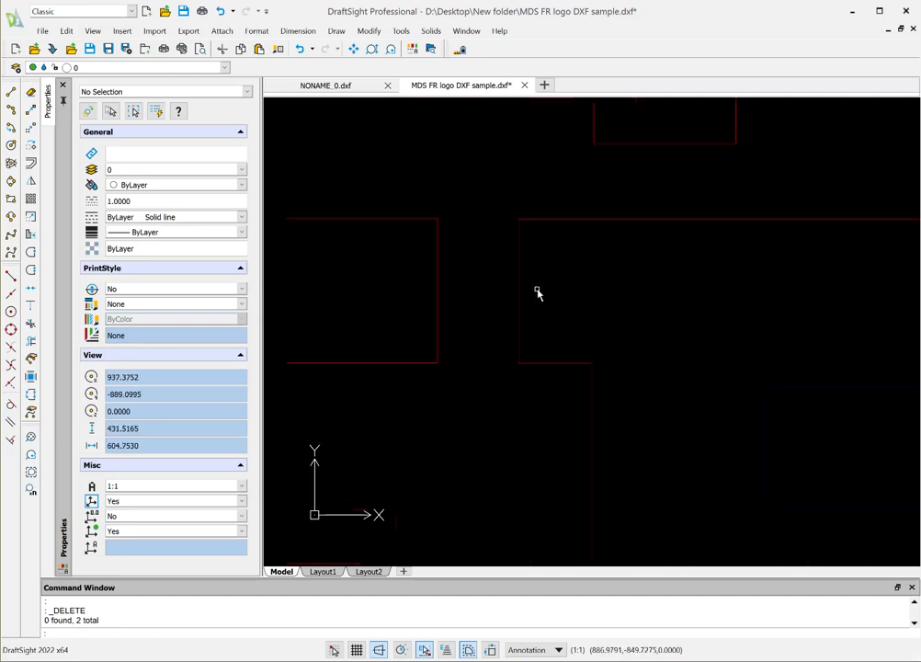
scroll(538, 292, "up", 1)
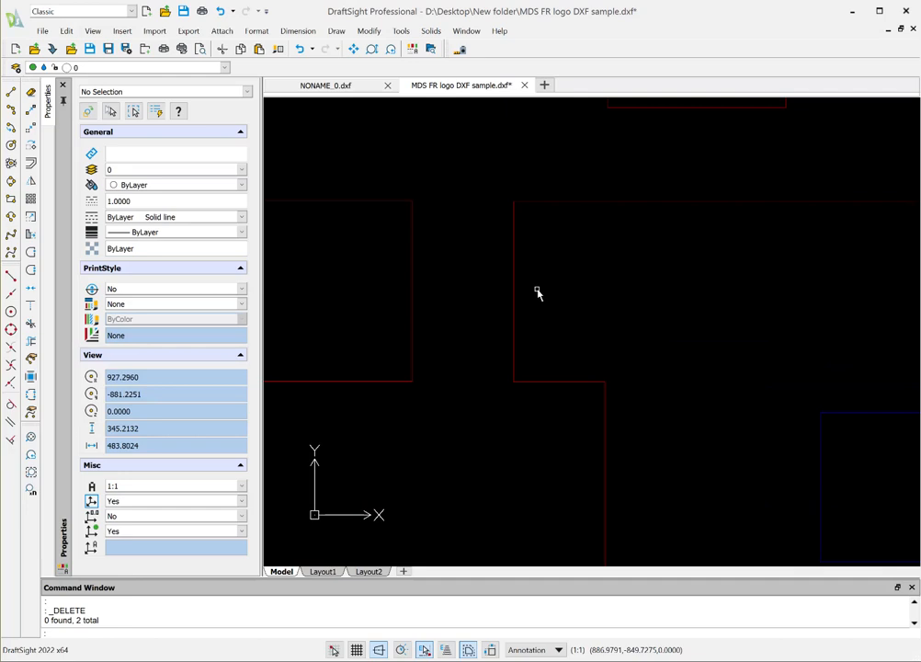
scroll(538, 292, "down", 1)
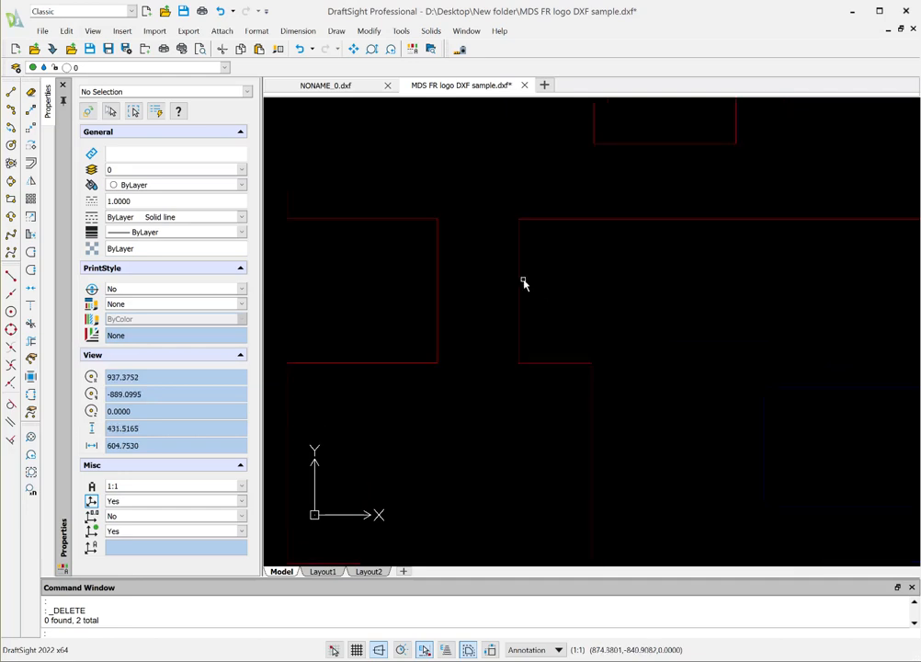
Measure the diagonal distance from the F's top-left corner to the R's bottom-right corner.
scroll(522, 278, "down", 6)
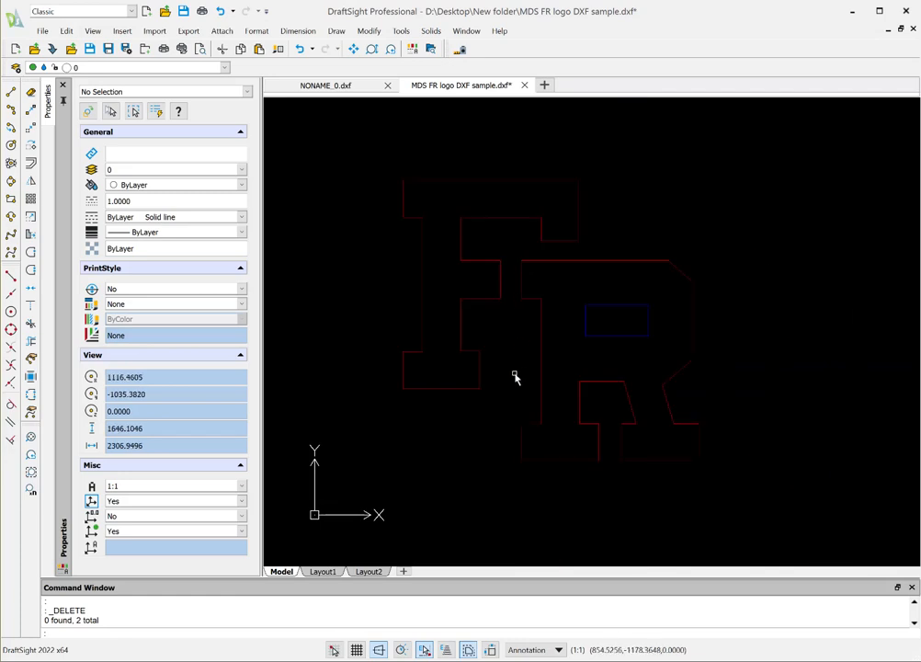
left_click(460, 52)
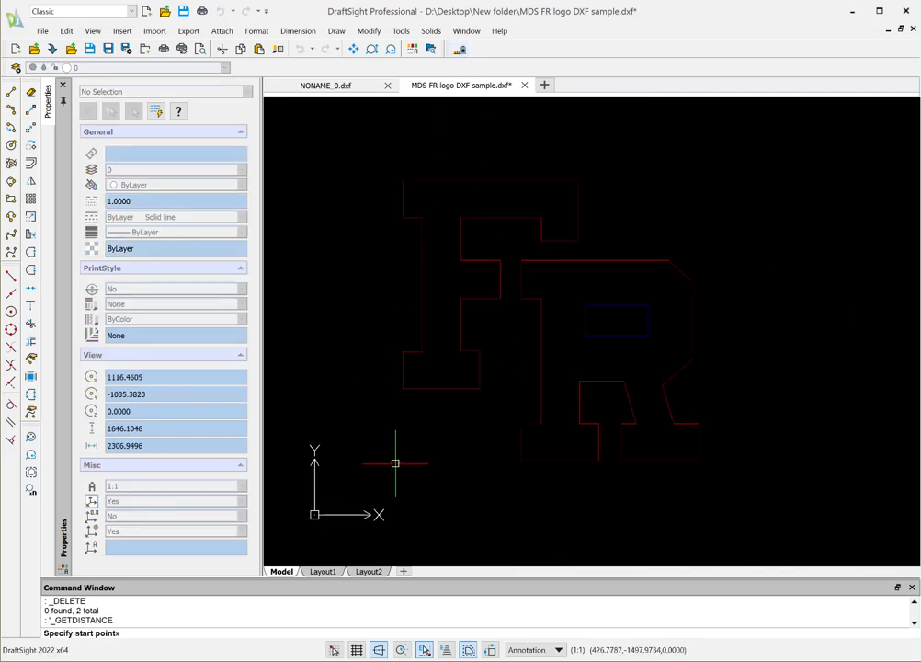
left_click(402, 180)
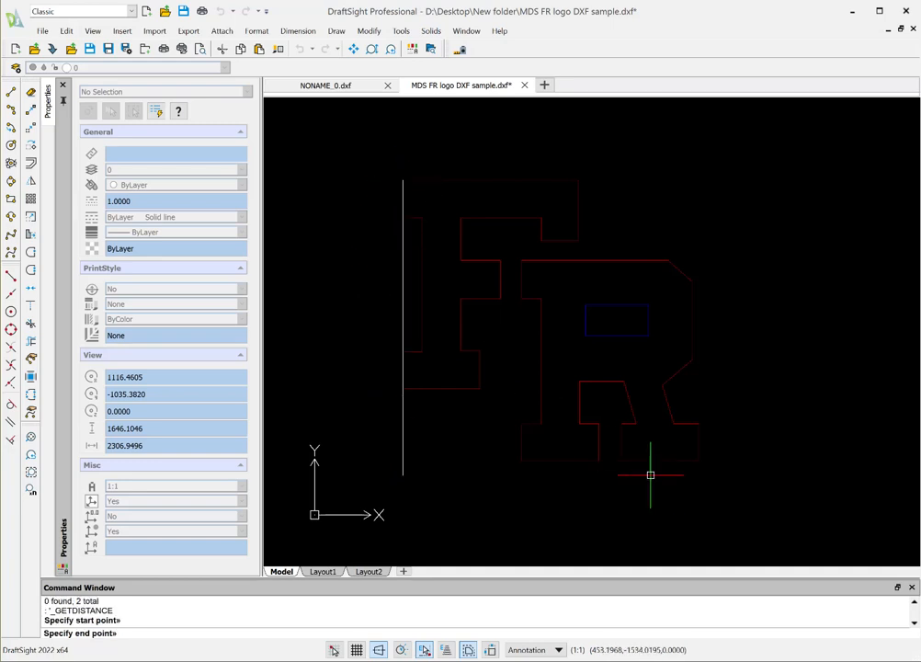
left_click(699, 460)
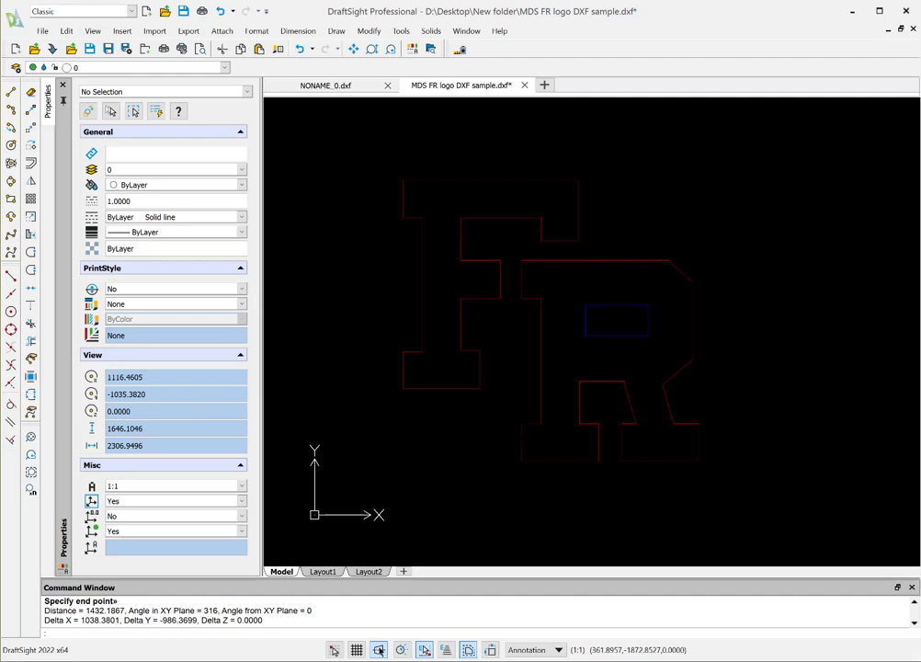
Draw a horizontal guide line from the R's bottom-right corner along its base, extending left past the F.
left_click(379, 650)
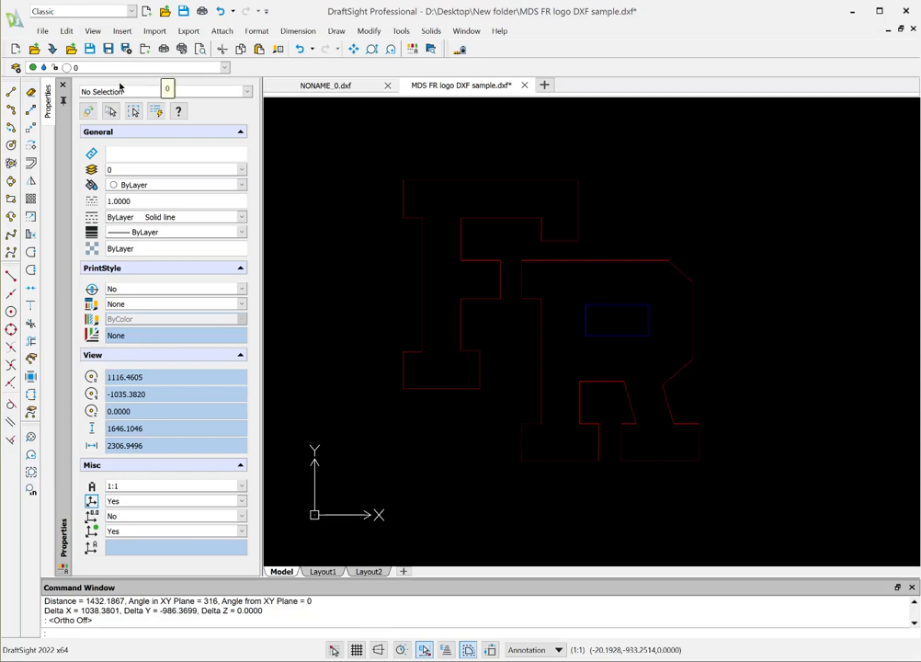
left_click(11, 97)
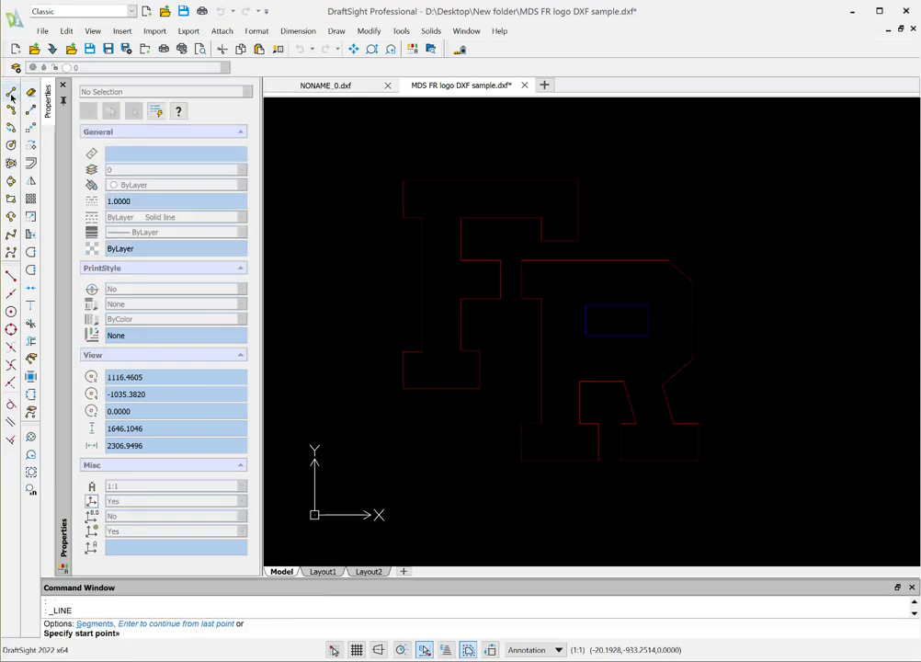
left_click(695, 458)
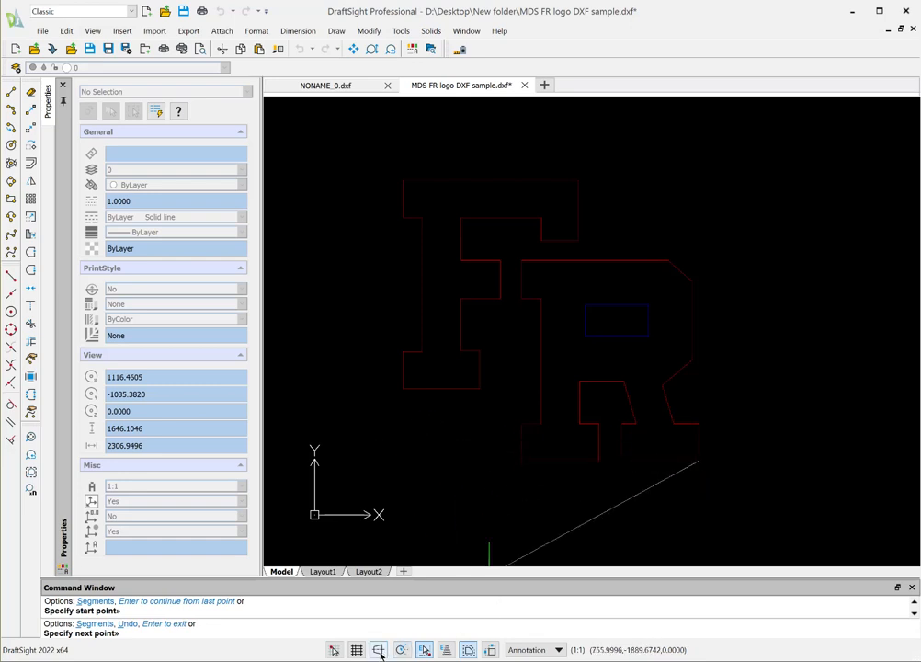
left_click(377, 649)
left_click(358, 406)
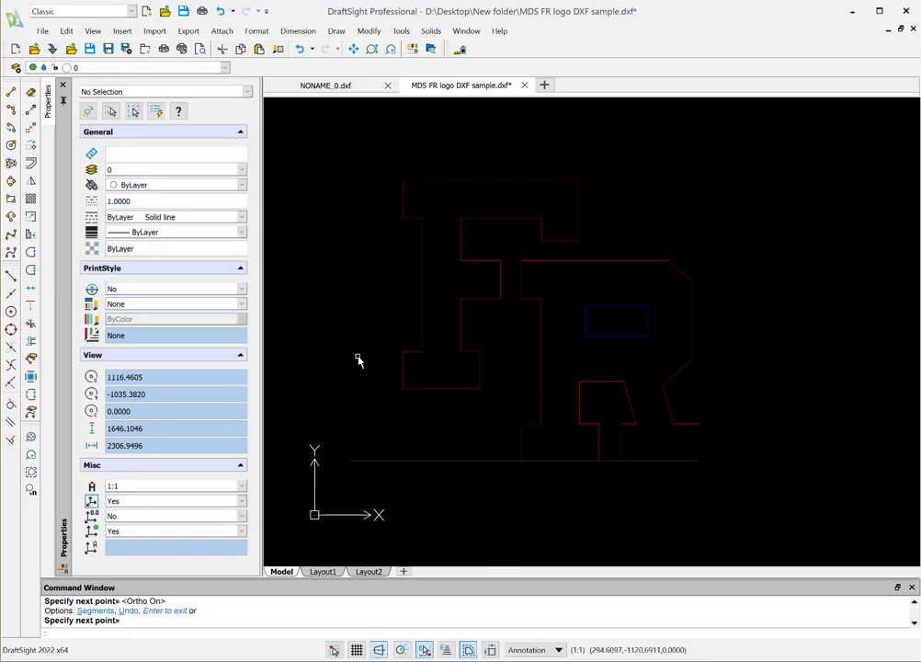
key("Return")
Draw a vertical guide line from the F's top-left corner down past the baseline guide.
key("Return")
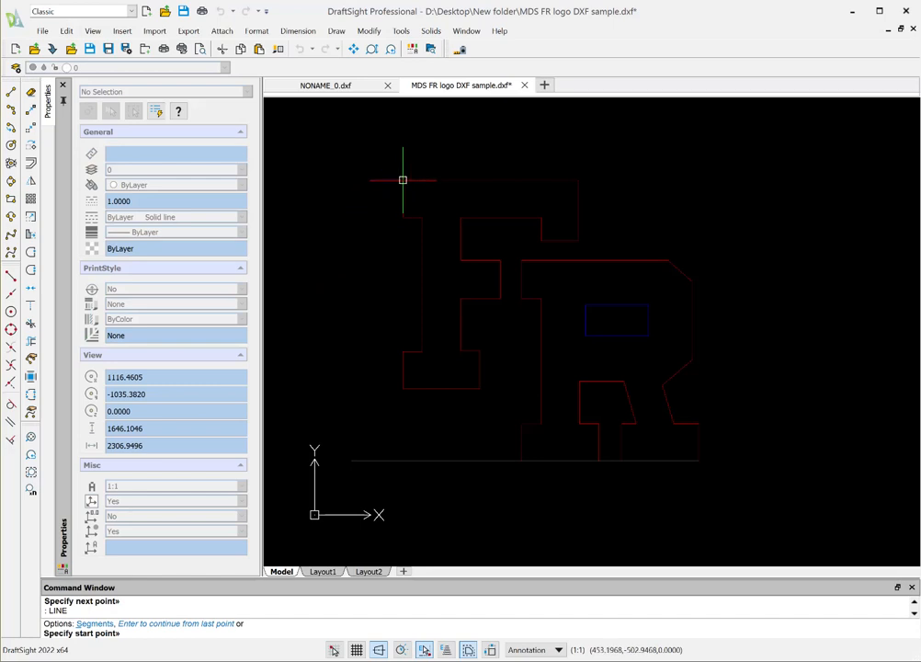
left_click(403, 181)
left_click(403, 496)
key("Return")
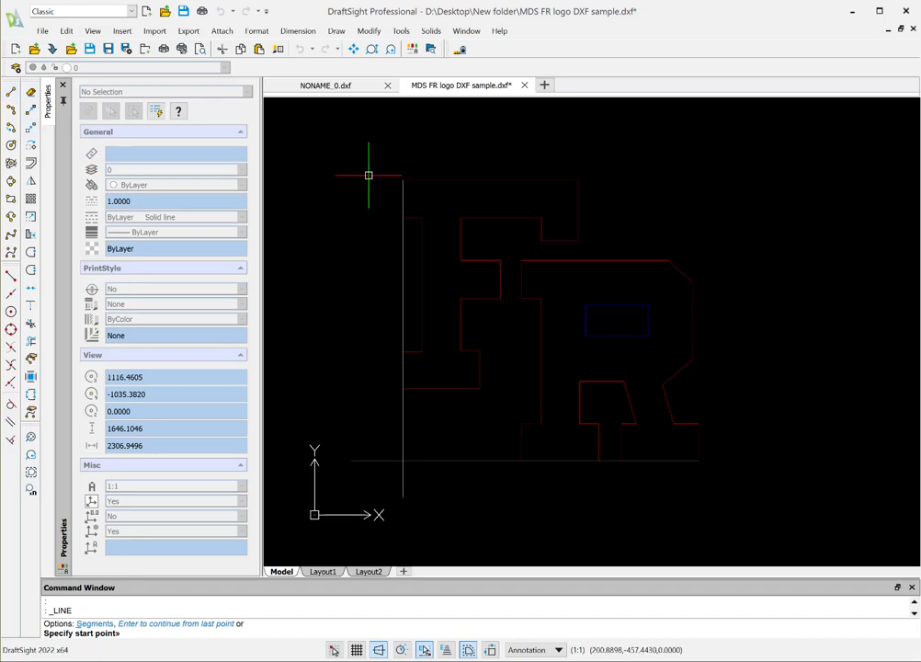
Draw a horizontal guide line right from the F's top-left corner and a vertical one up from the R's bottom-right corner.
left_click(404, 180)
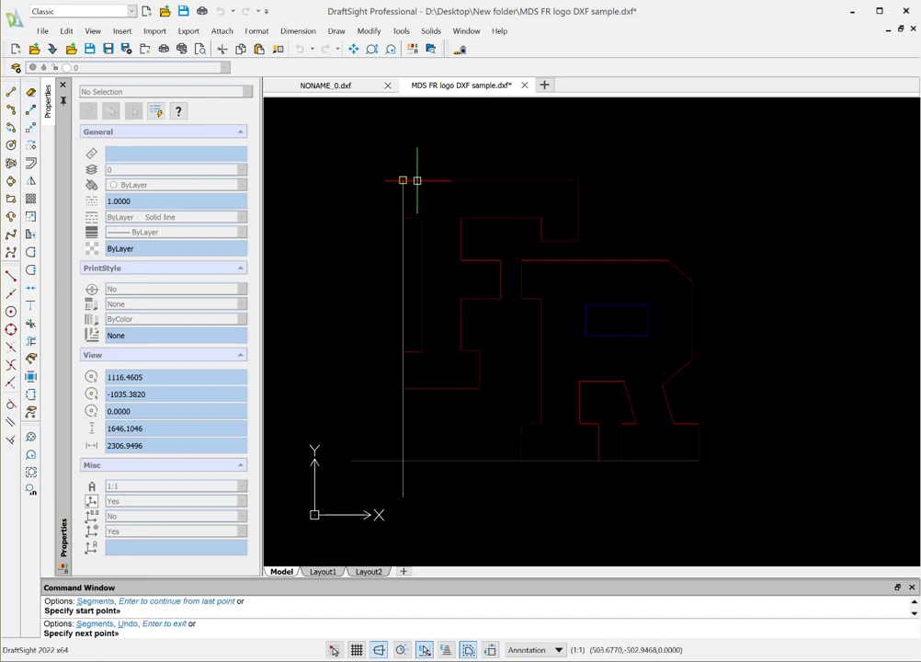
left_click(740, 180)
key("Return")
key("Return")
left_click(698, 459)
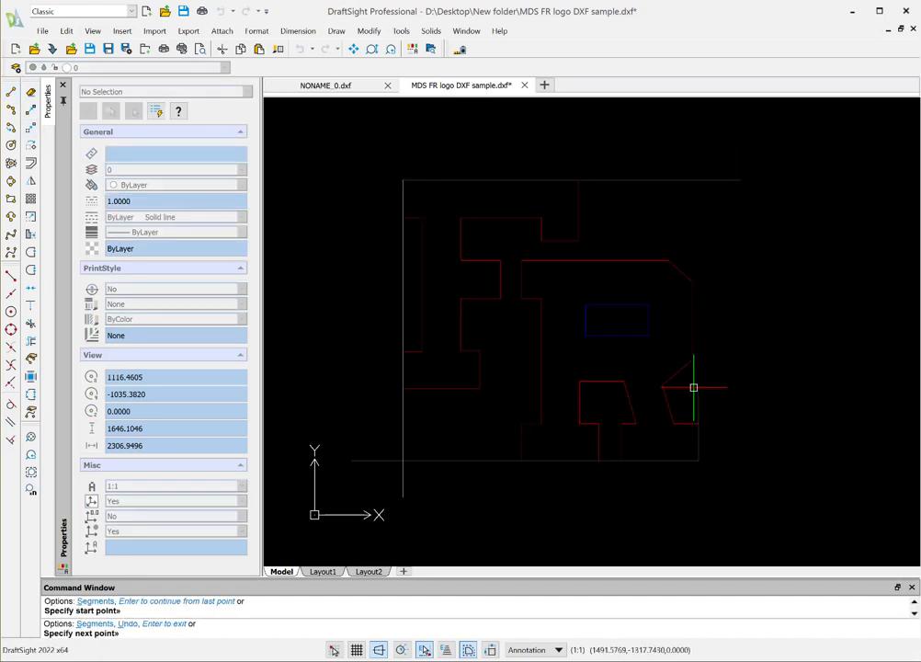
left_click(698, 158)
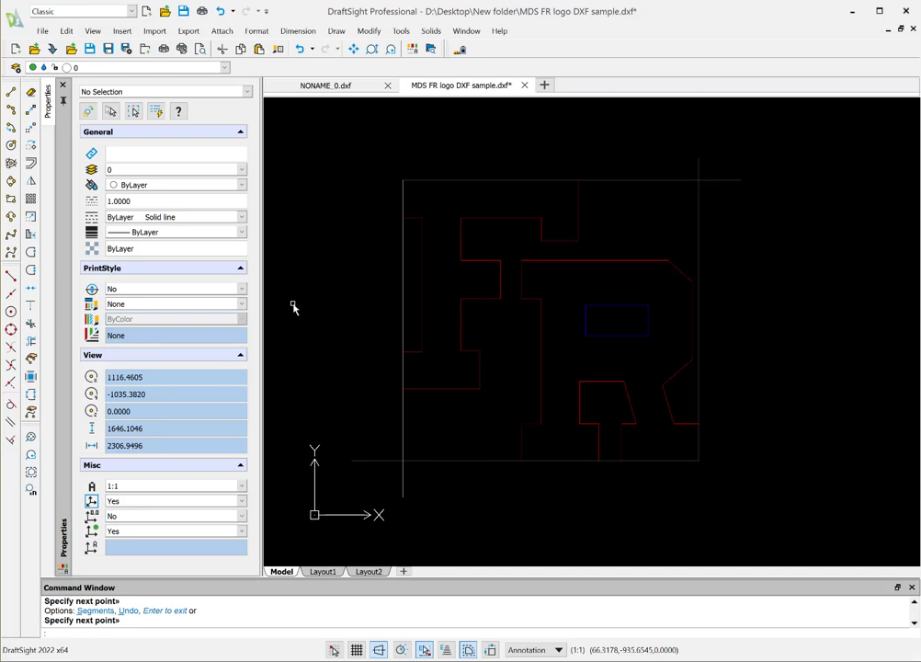
key("Escape")
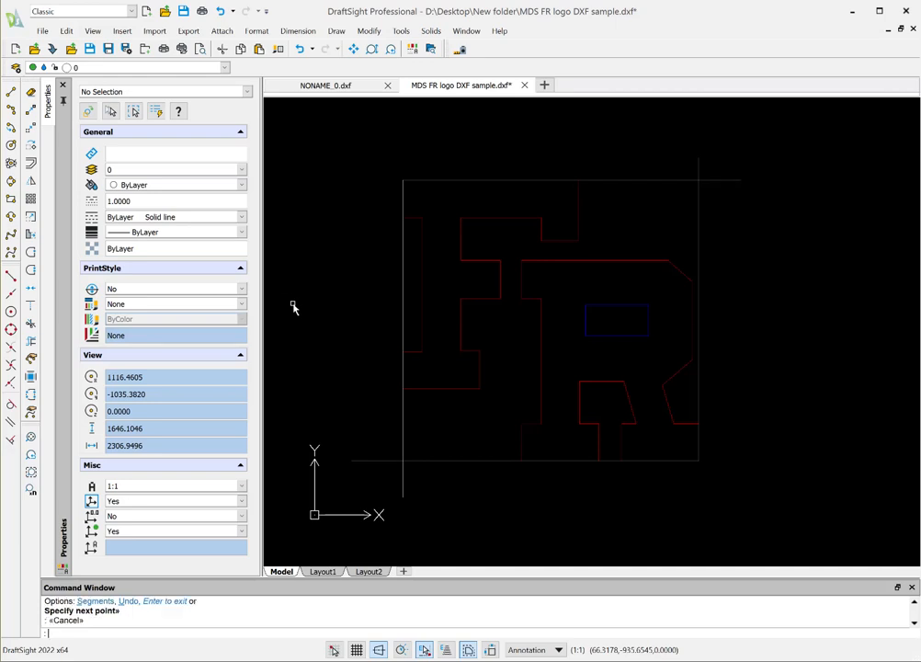
Draw a 7 by 5 rectangle up and to the right from the lower-left intersection of the guide lines.
left_click(11, 200)
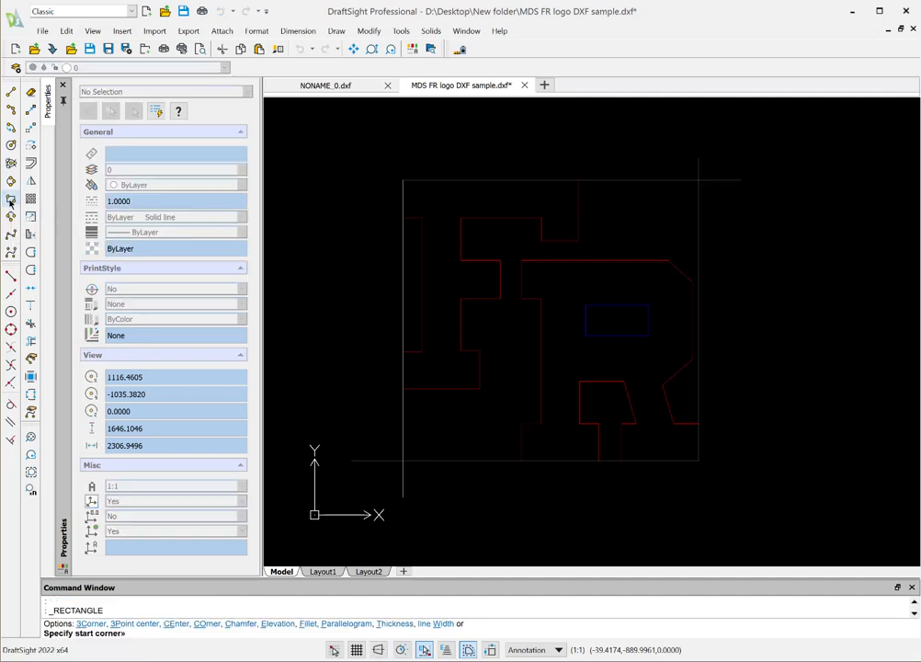
left_click(11, 365)
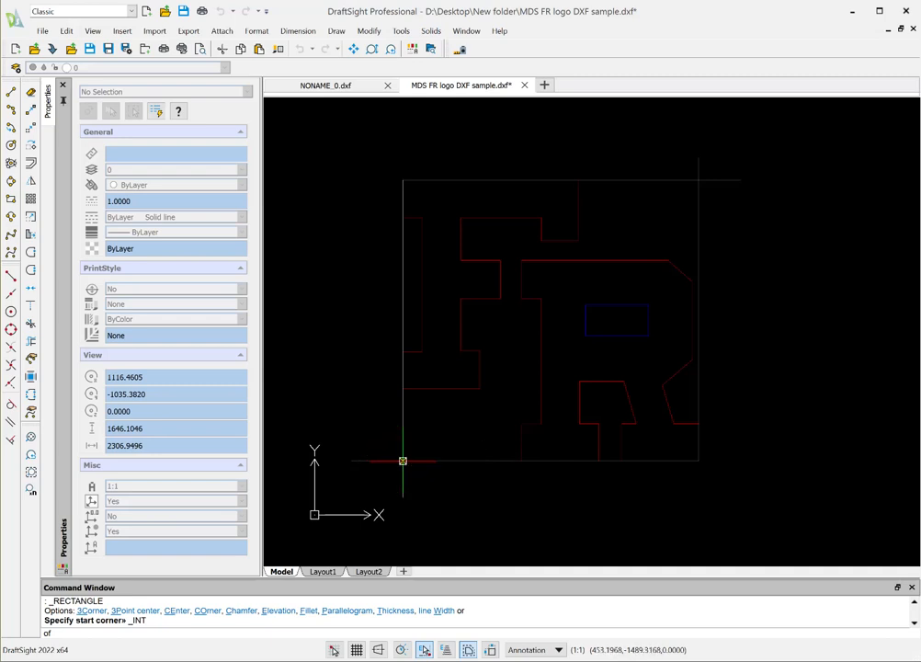
left_click(403, 461)
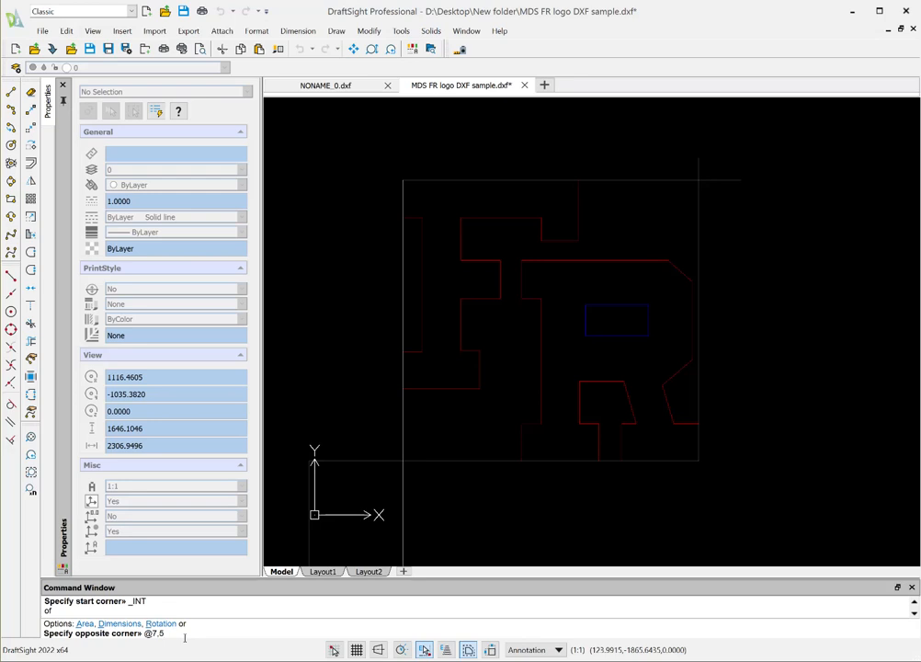
key("Return")
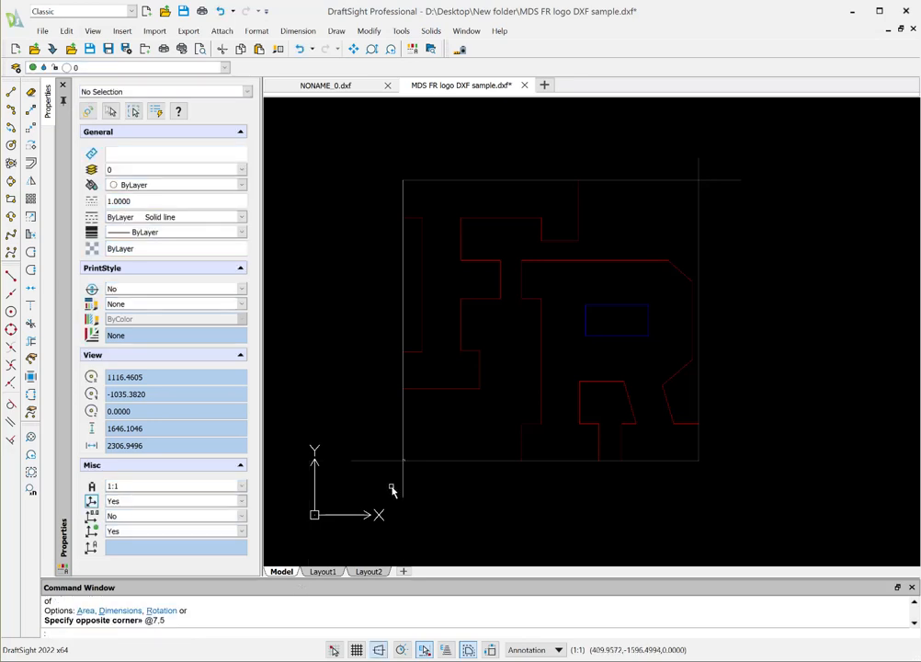
Examine the small rectangle at the guides' lower-left intersection and compare its size with the whole FR logo.
scroll(405, 469, "up", 1)
scroll(405, 469, "up", 10)
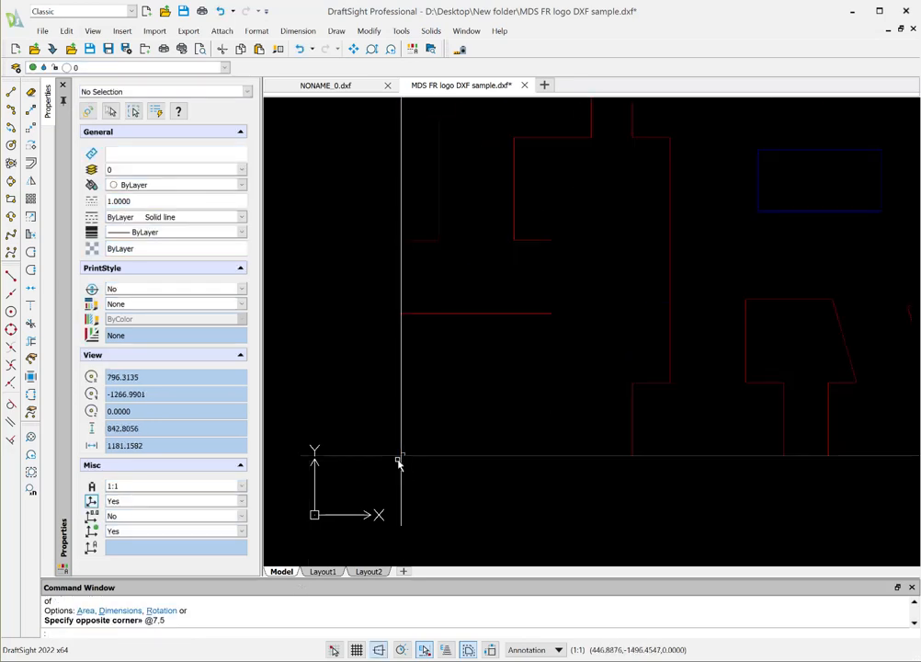
scroll(432, 431, "up", 1)
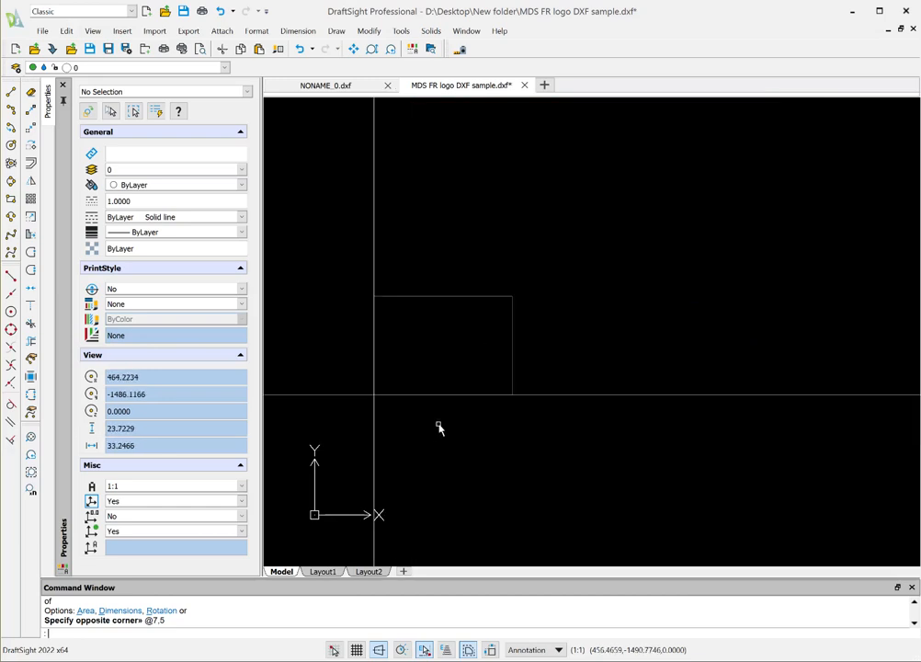
scroll(434, 430, "down", 9)
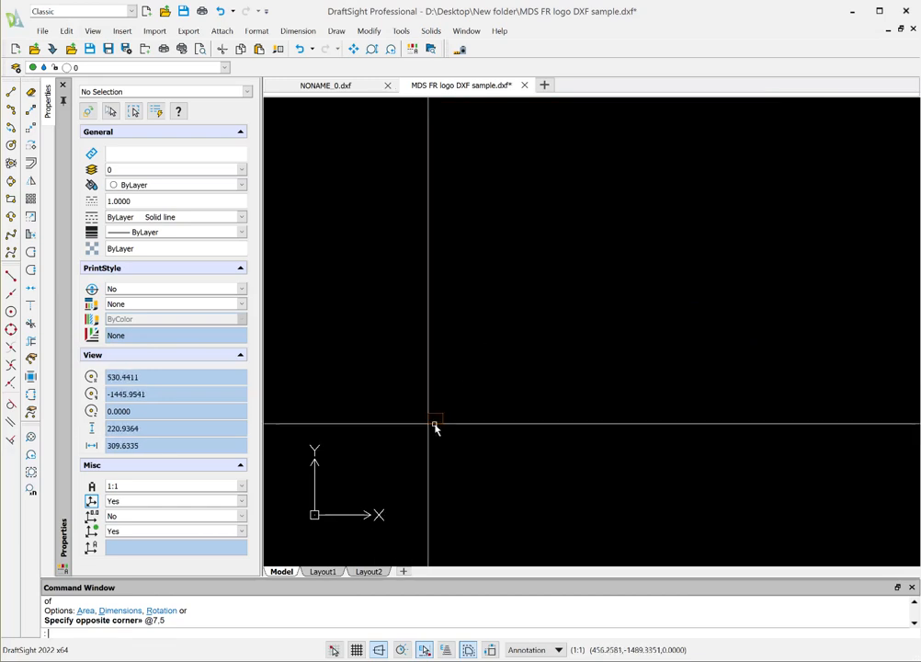
scroll(620, 335, "down", 3)
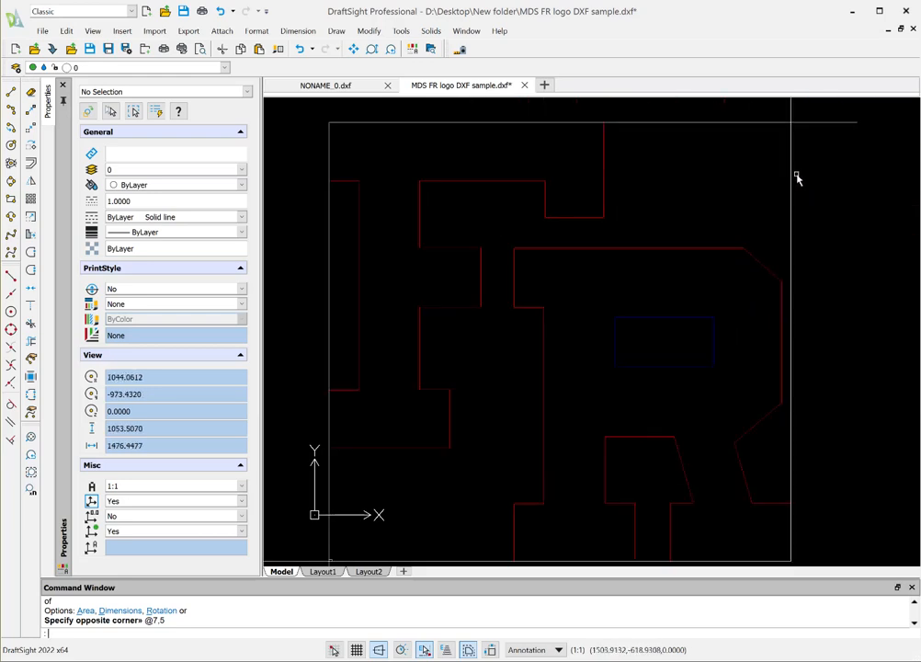
scroll(796, 179, "down", 1)
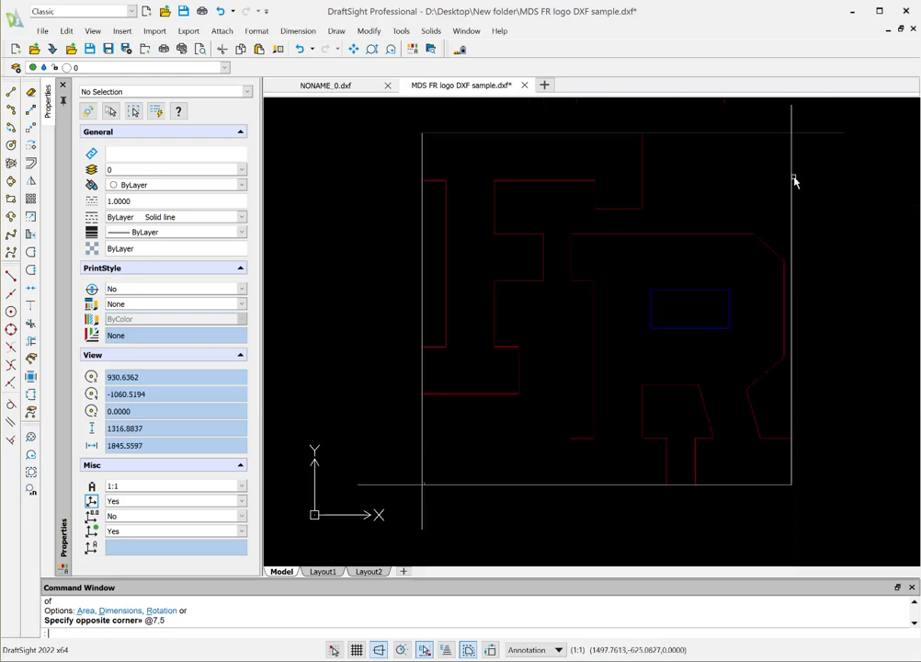
scroll(792, 185, "up", 1)
scroll(660, 243, "down", 1)
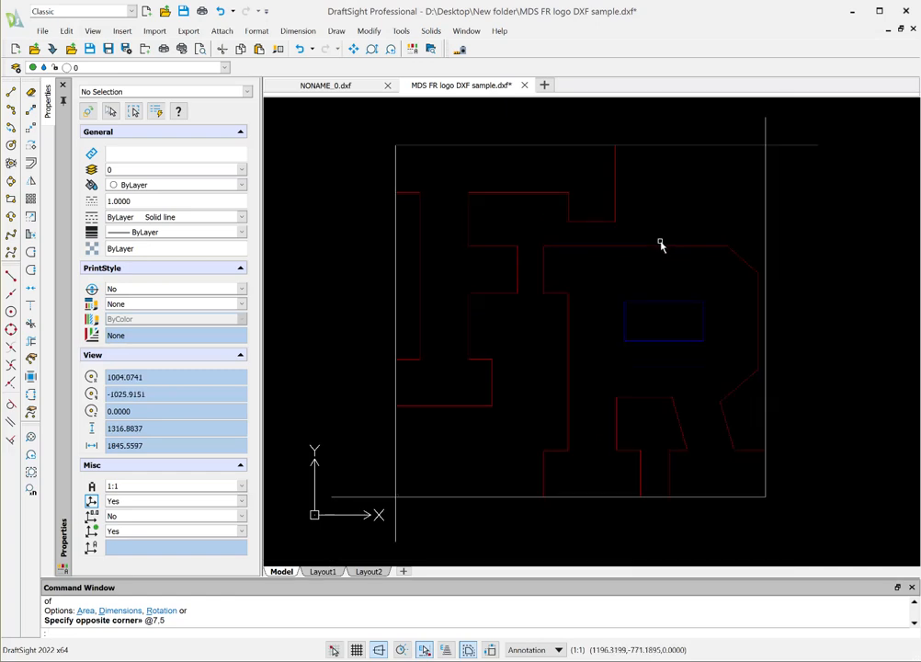
Start scaling the logo contours and guide lines as one selection, excluding the small 7 by 5 rectangle.
left_click(31, 219)
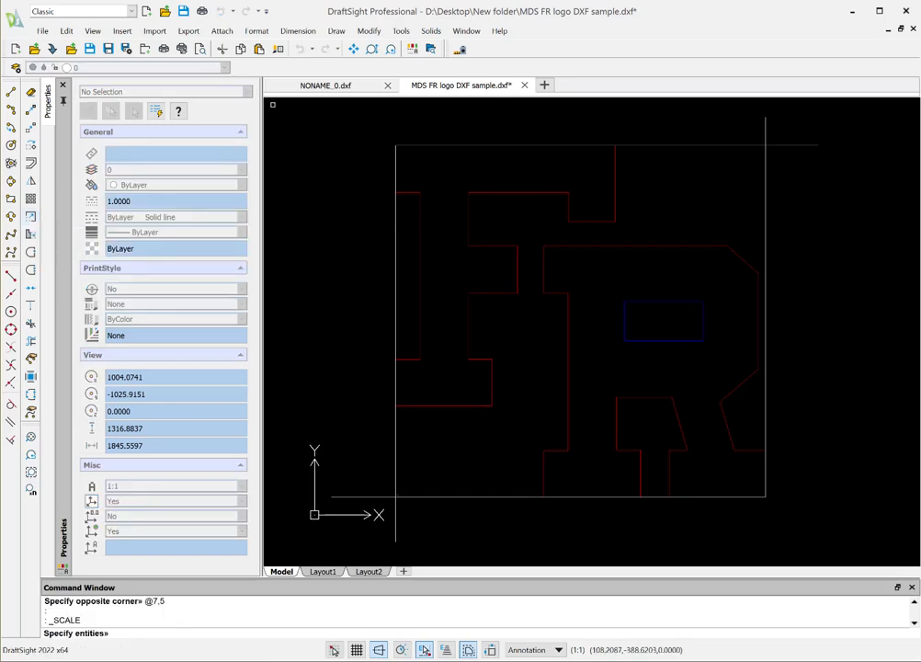
left_click_drag(272, 104, 864, 558)
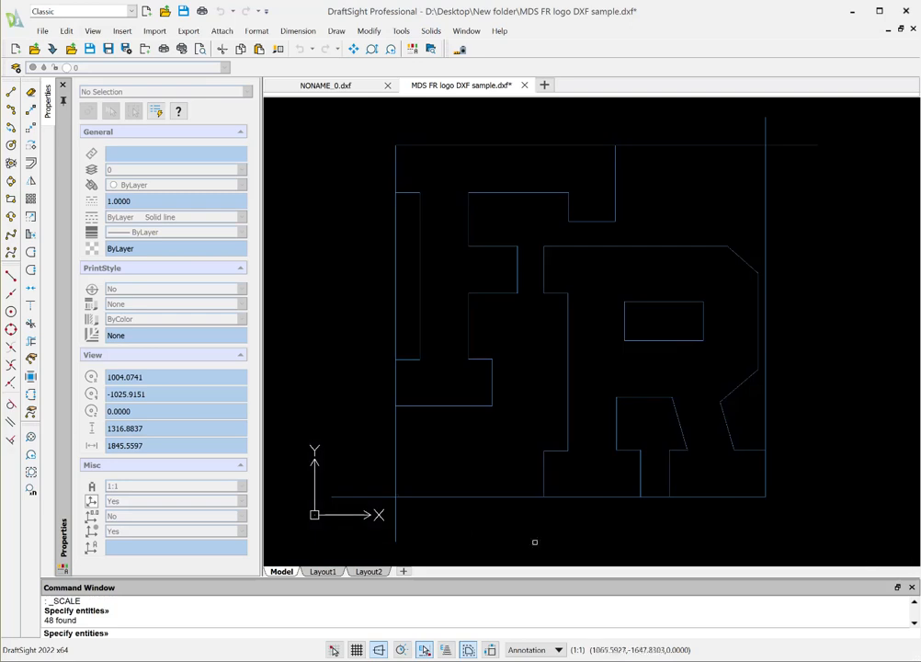
scroll(405, 509, "up", 15)
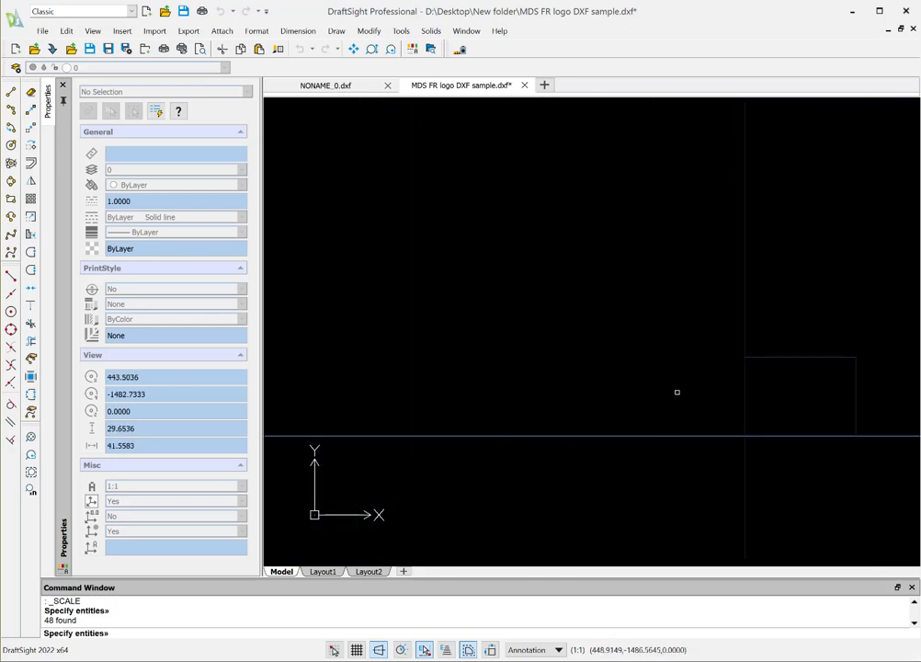
left_click(785, 358, "shift")
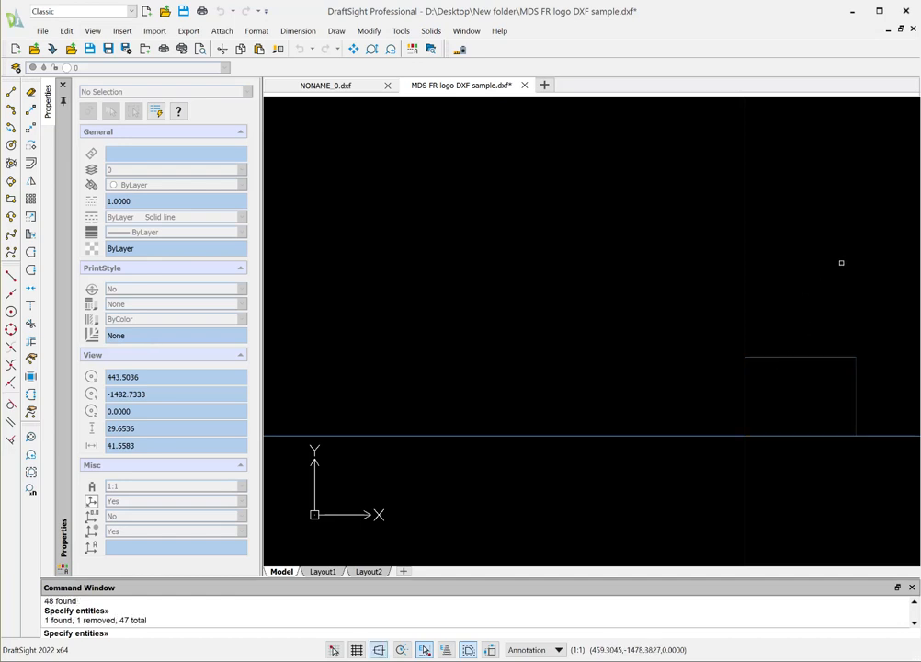
scroll(841, 263, "down", 10)
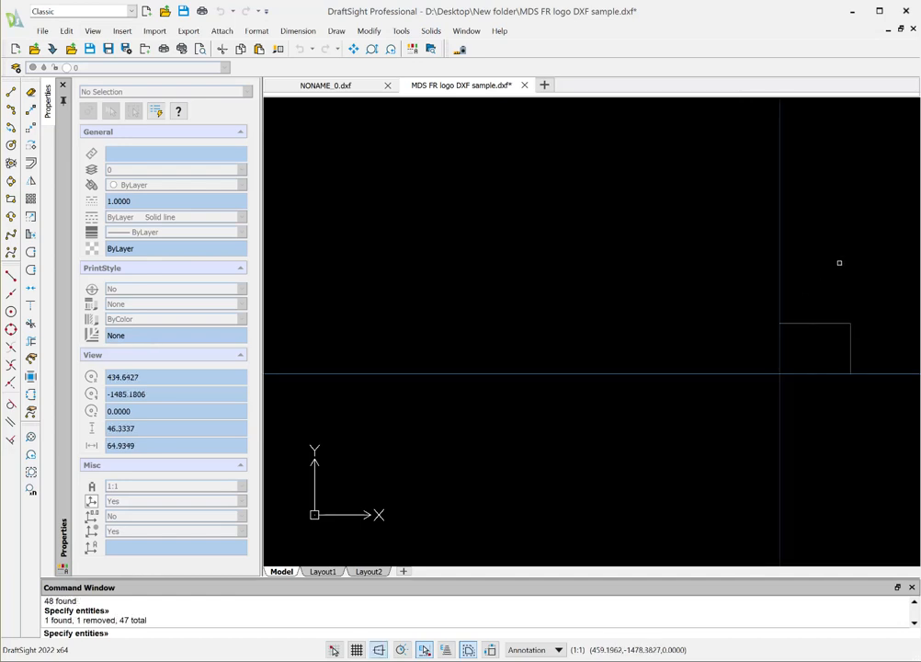
scroll(491, 423, "down", 5)
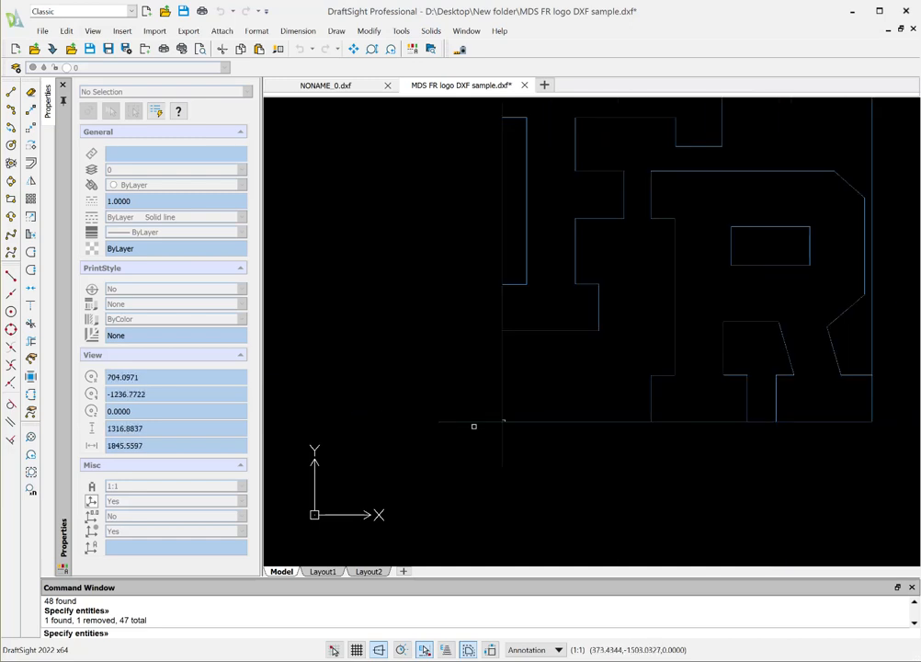
key("Return")
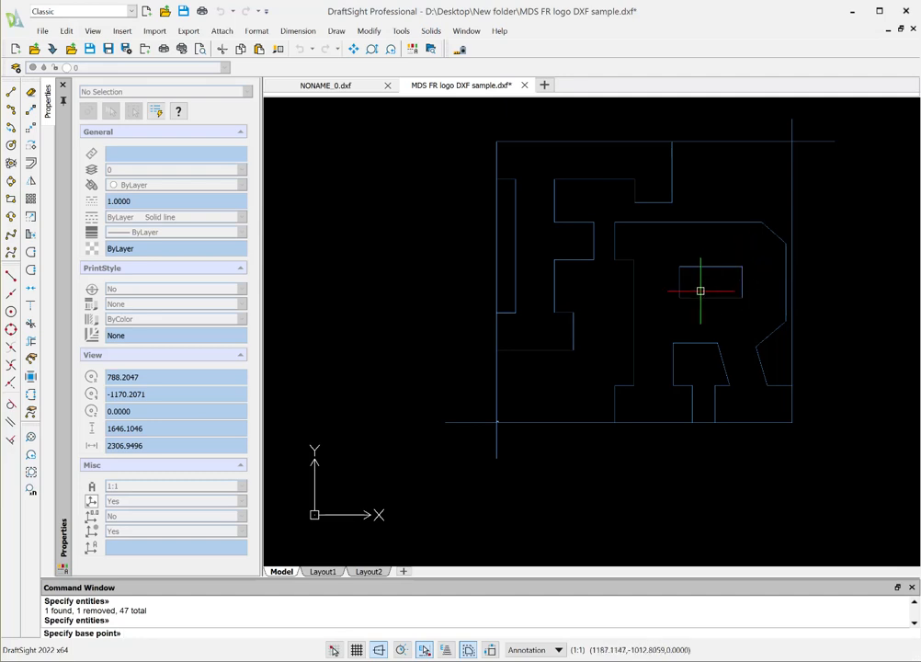
Set the scale's base point at the guides' lower-left intersection and pick the reference length from there to the F's top-left corner.
scroll(528, 407, "down", 2)
scroll(514, 432, "up", 11)
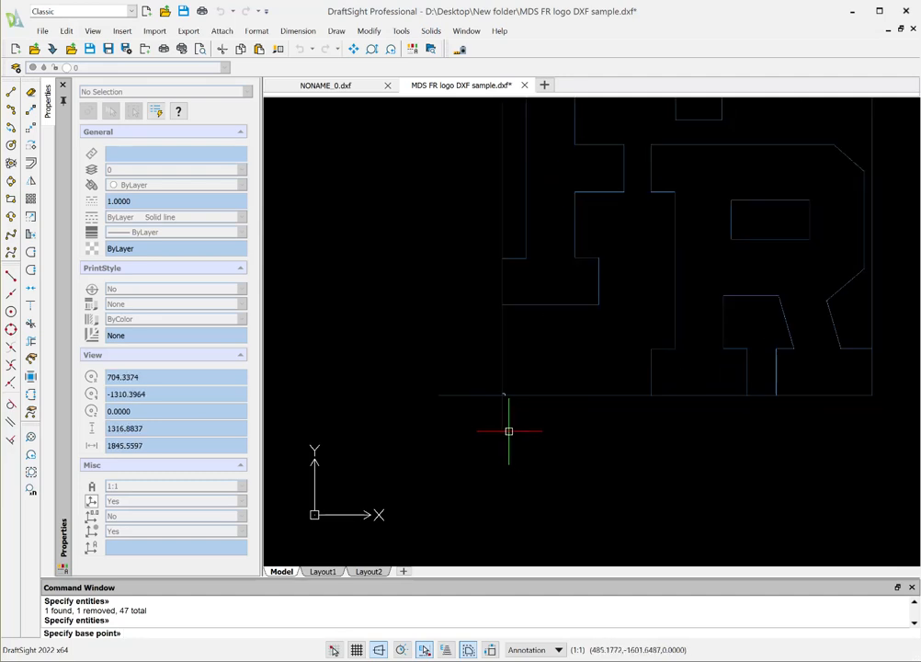
left_click(485, 211)
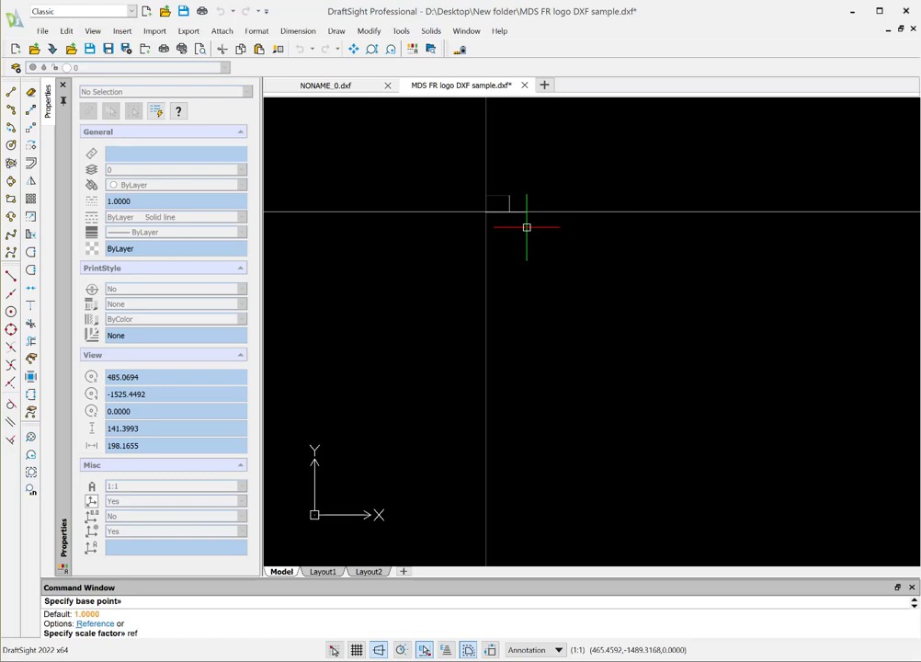
key("Return")
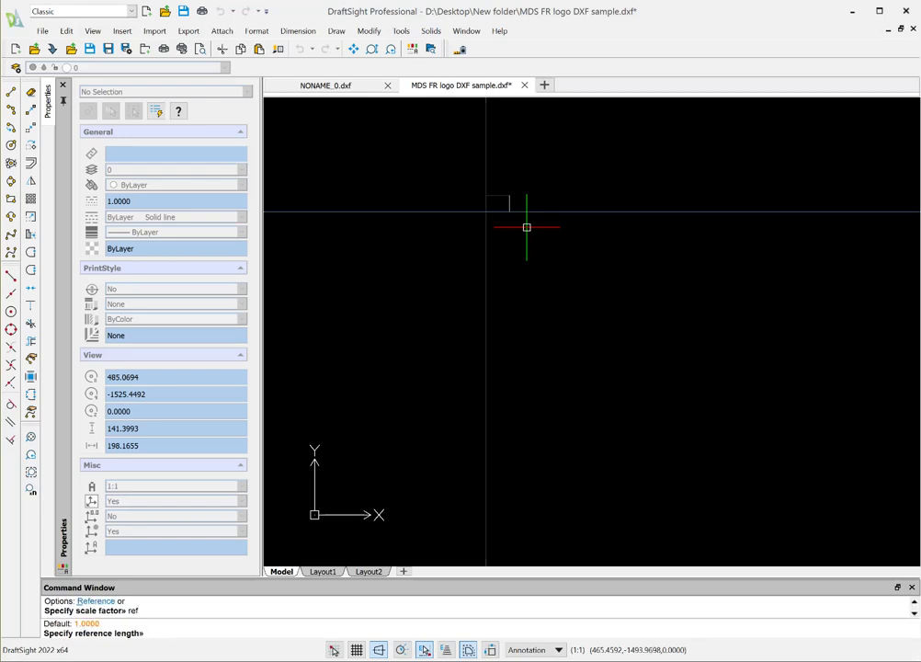
left_click(485, 211)
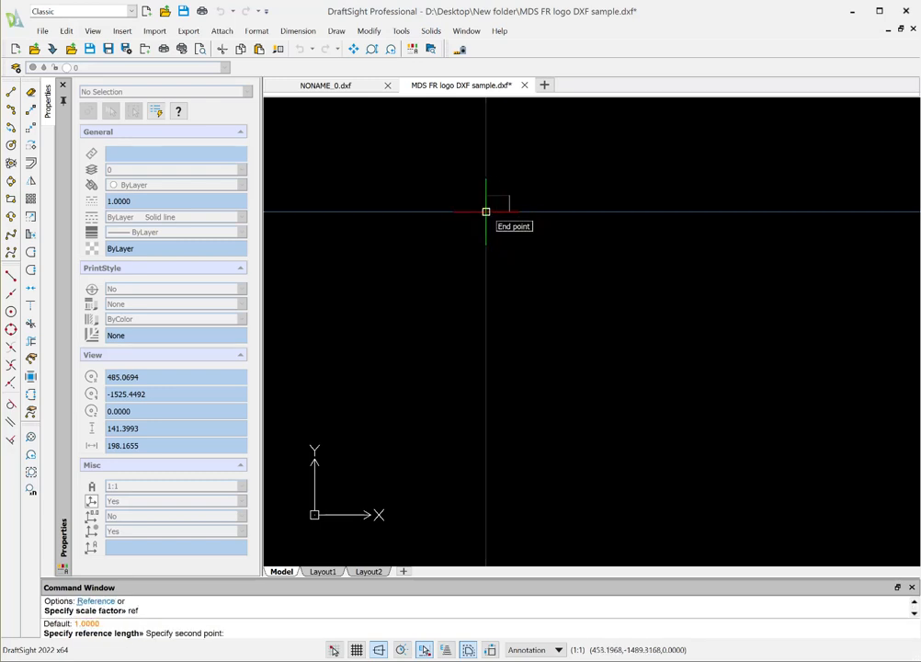
scroll(487, 209, "down", 10)
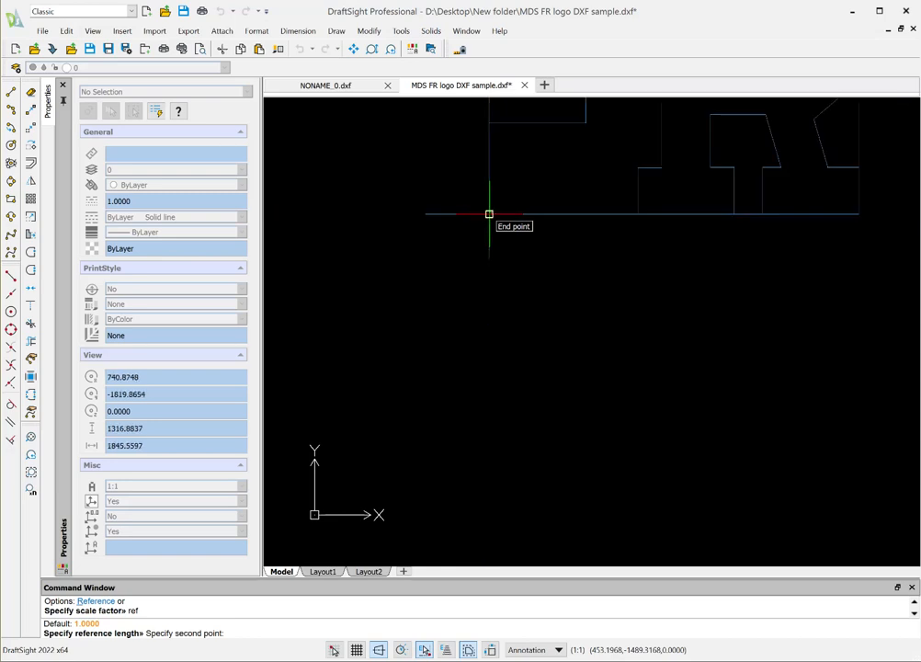
scroll(493, 200, "down", 2)
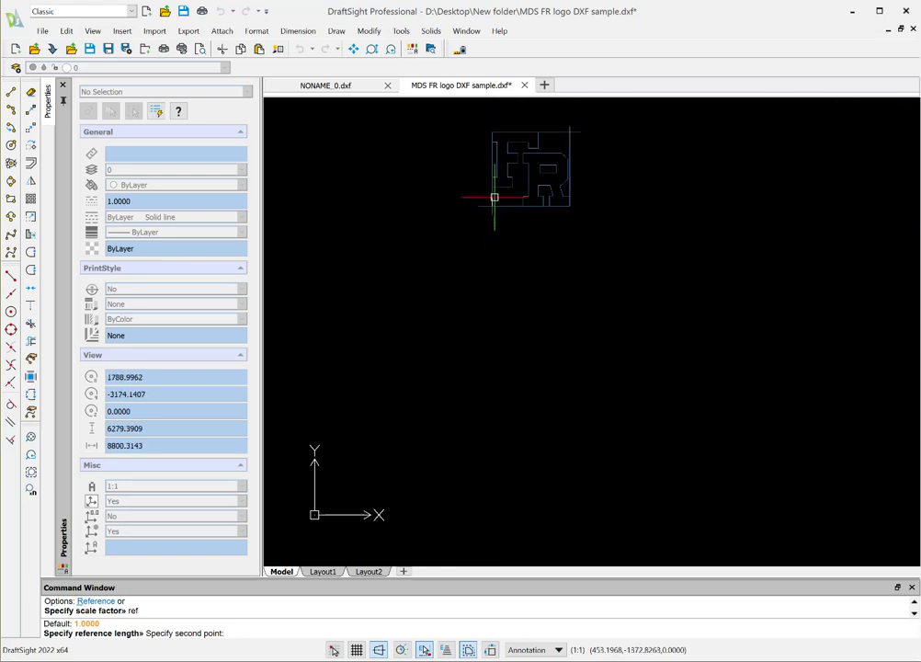
left_click(493, 128)
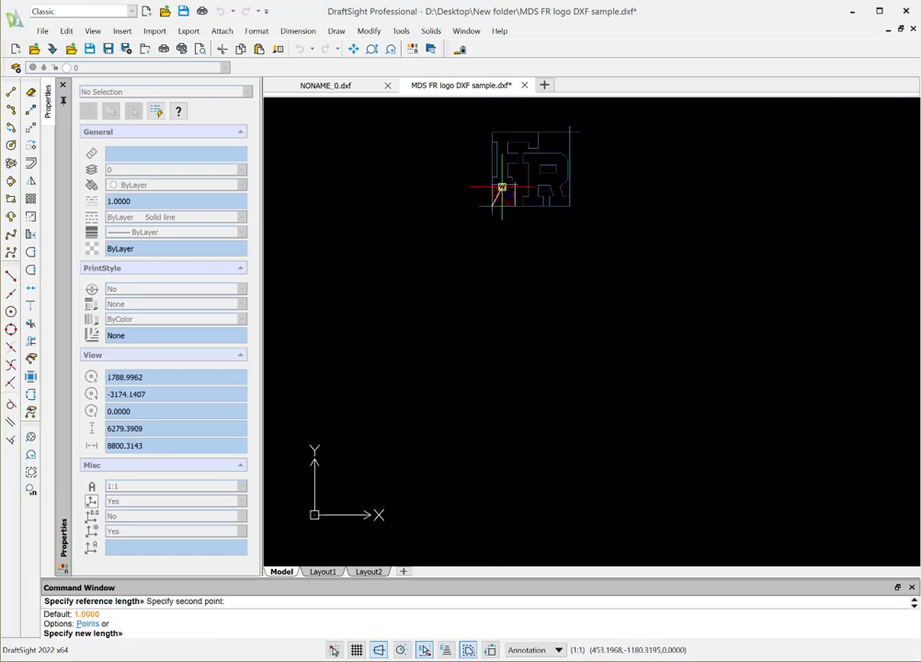
Pick the 7 by 5 rectangle's upper-left corner as the new length to scale the logo and guides to its height.
scroll(504, 188, "up", 5)
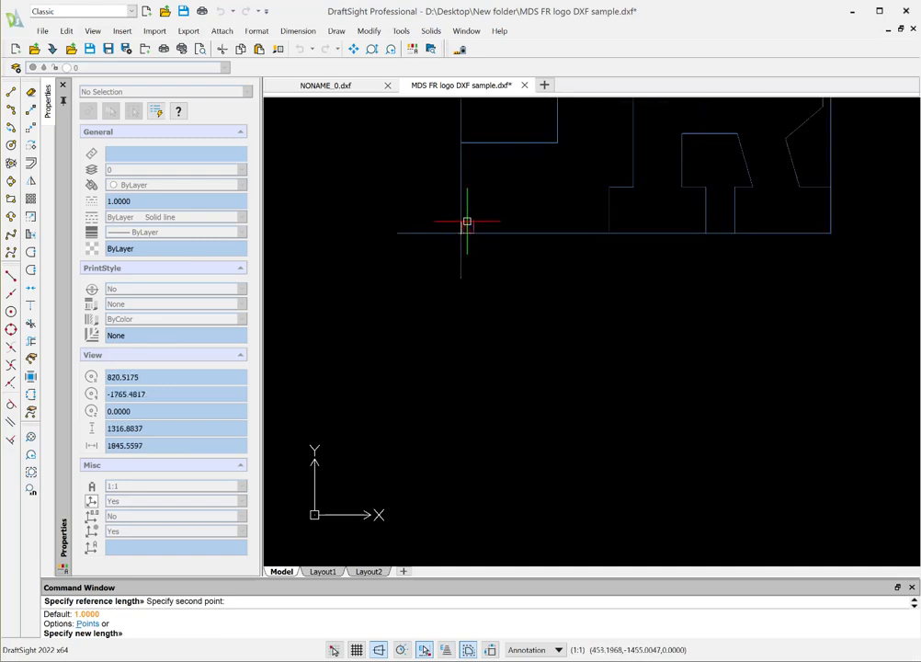
scroll(471, 209, "up", 4)
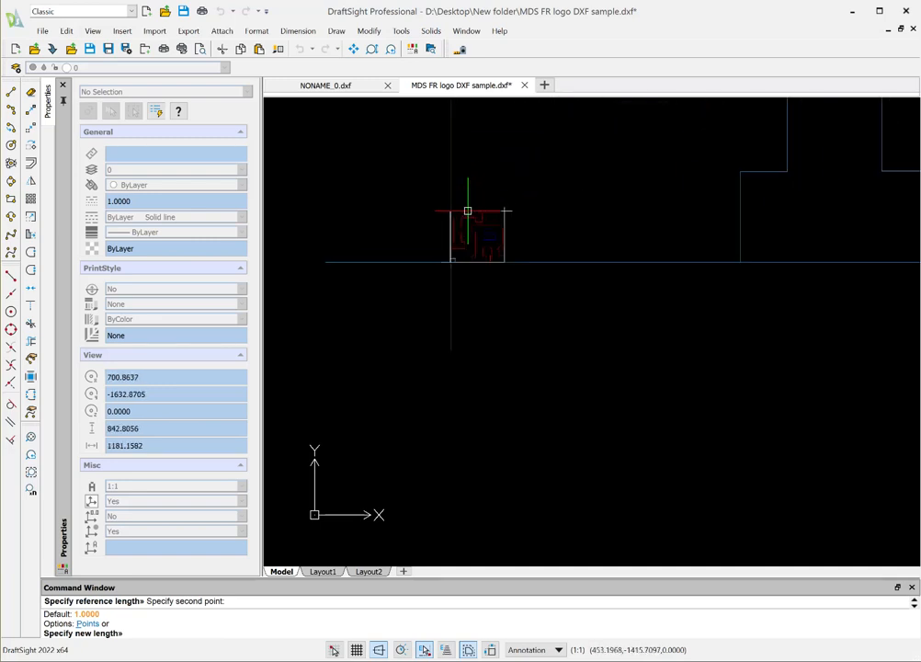
scroll(449, 230, "up", 7)
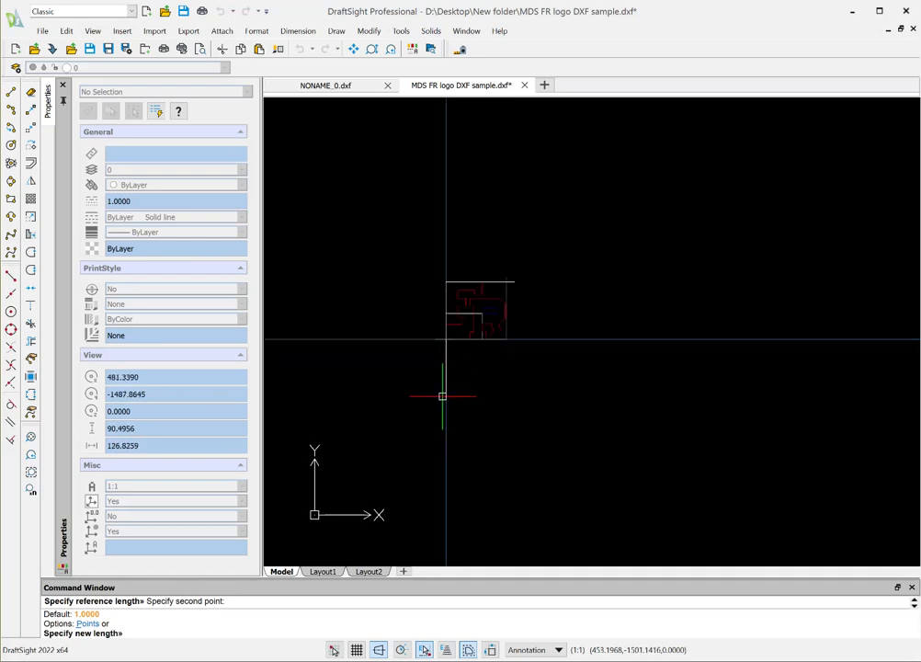
scroll(445, 335, "up", 3)
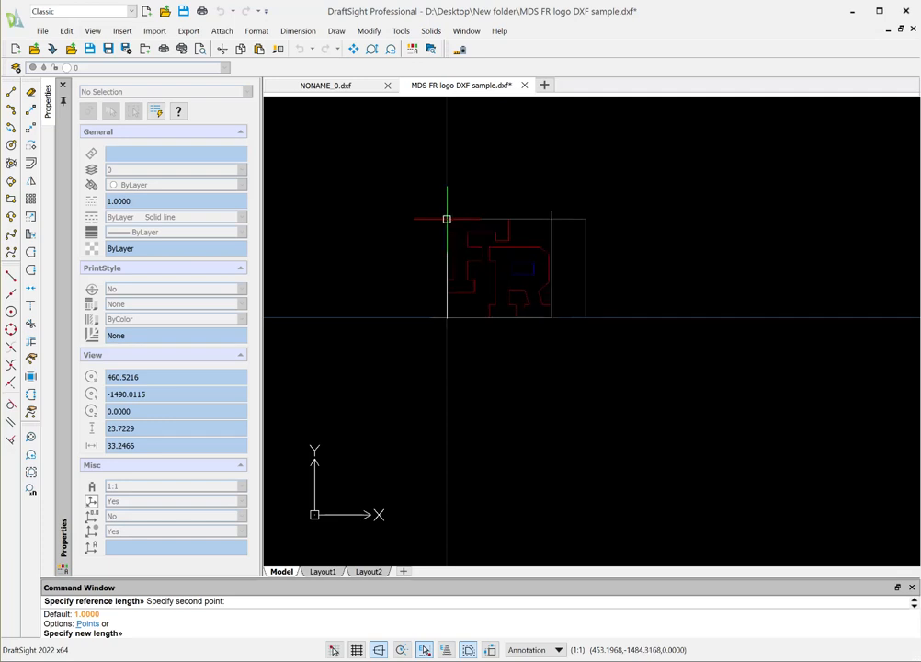
left_click(446, 218)
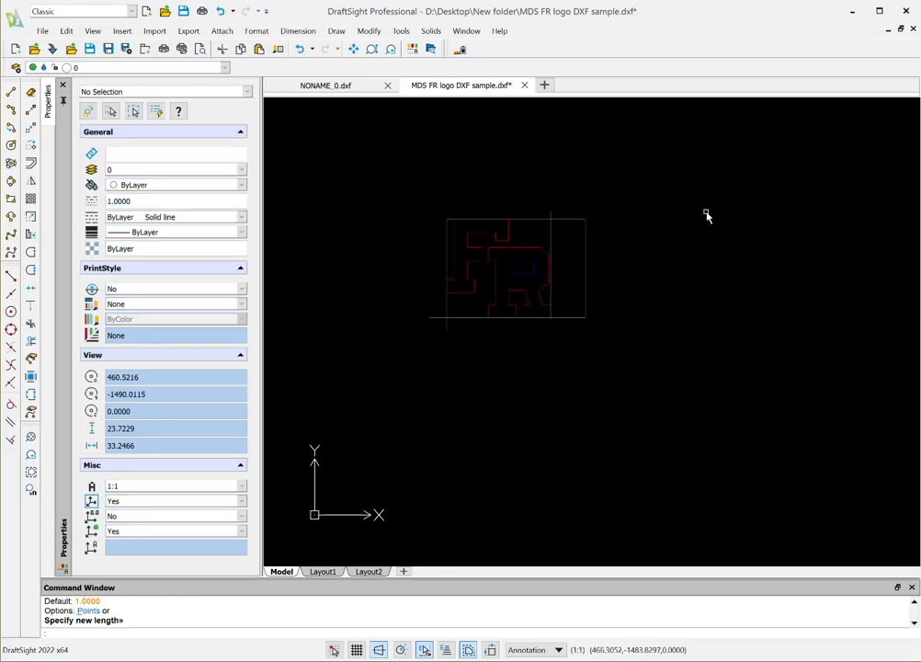
Delete the 7 by 5 rectangle around the scaled FR logo.
scroll(710, 235, "down", 3)
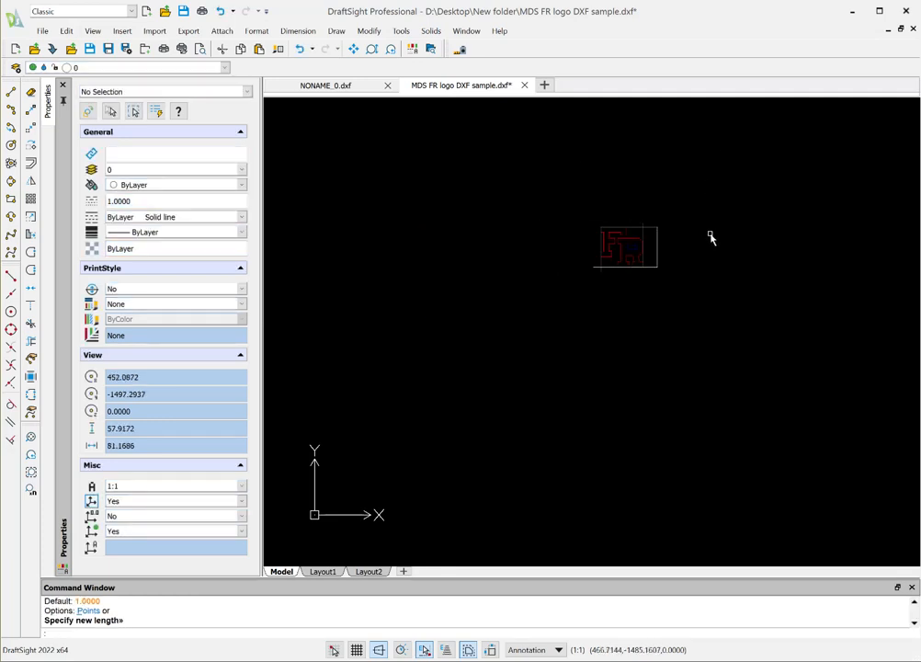
left_click(29, 437)
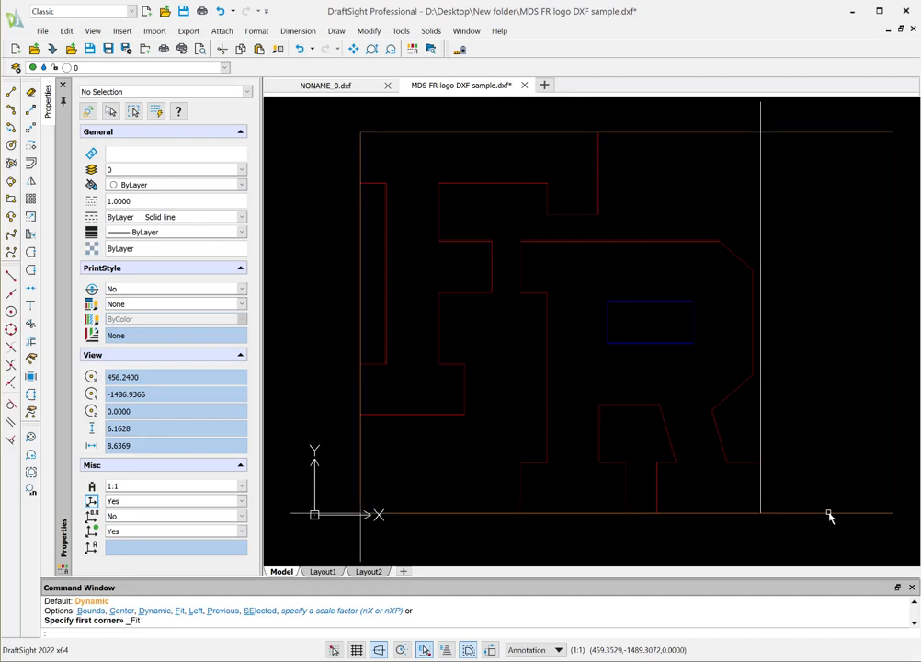
left_click(891, 437)
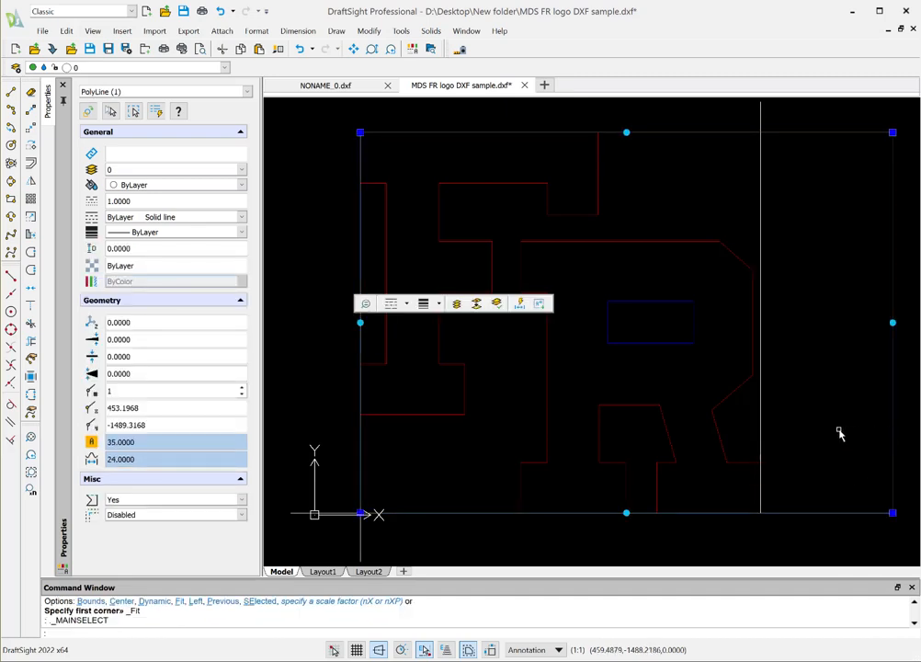
key("Delete")
Move the whole logo with its guide lines from the guides' lower-left intersection to 0,0.
scroll(816, 461, "down", 4)
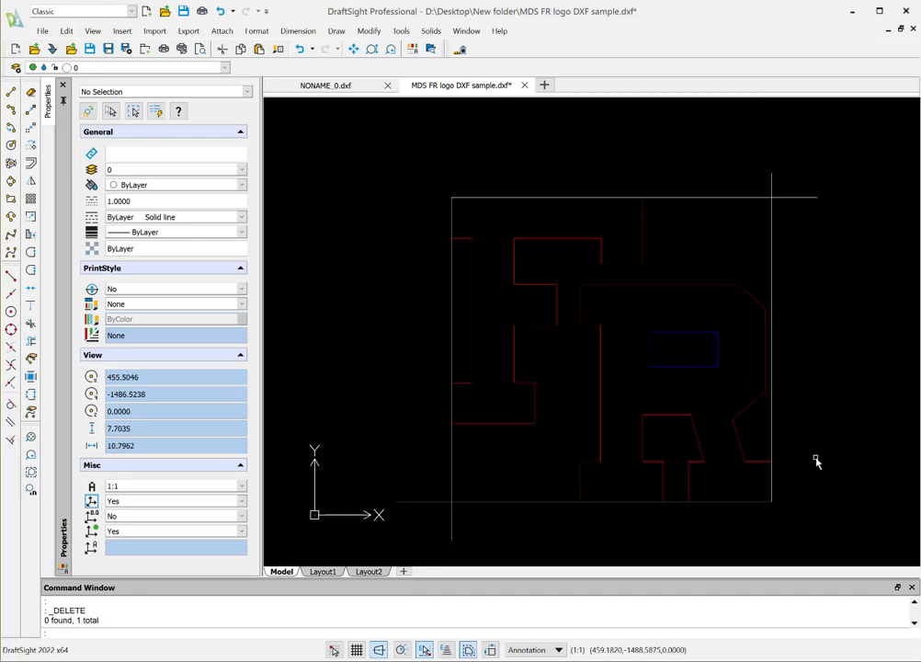
scroll(792, 522, "up", 1)
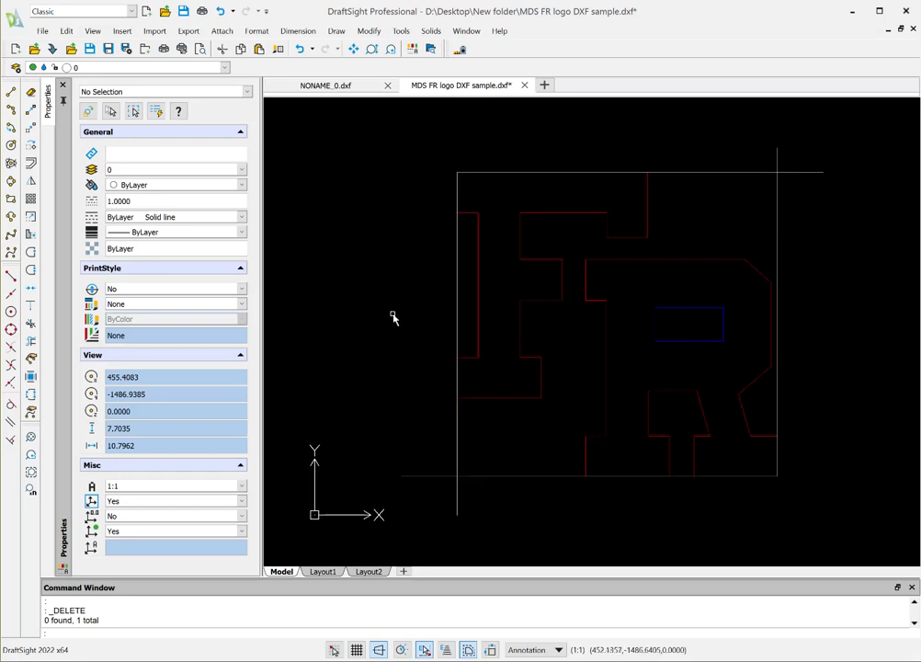
left_click(339, 115)
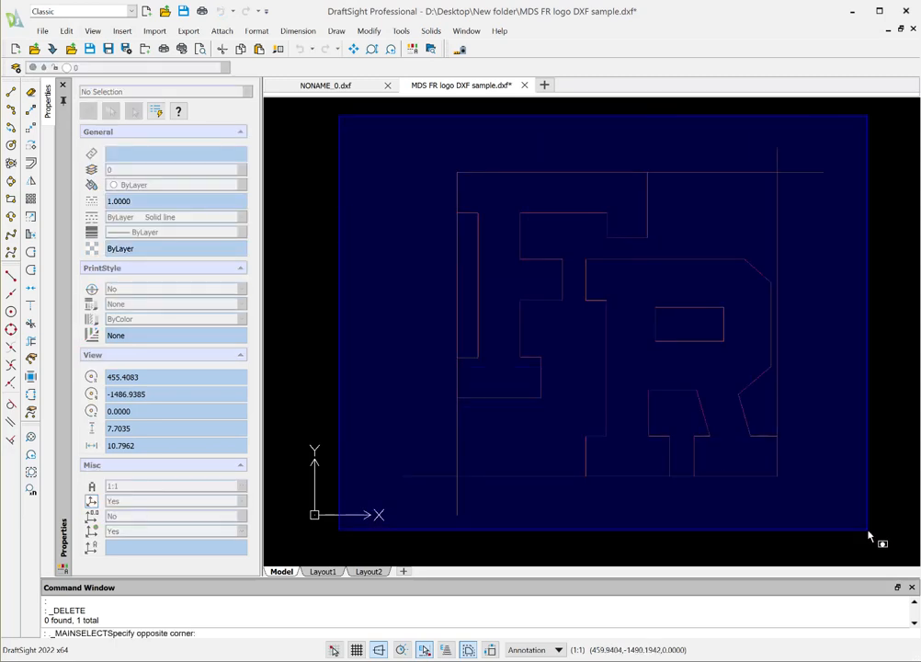
left_click(868, 537)
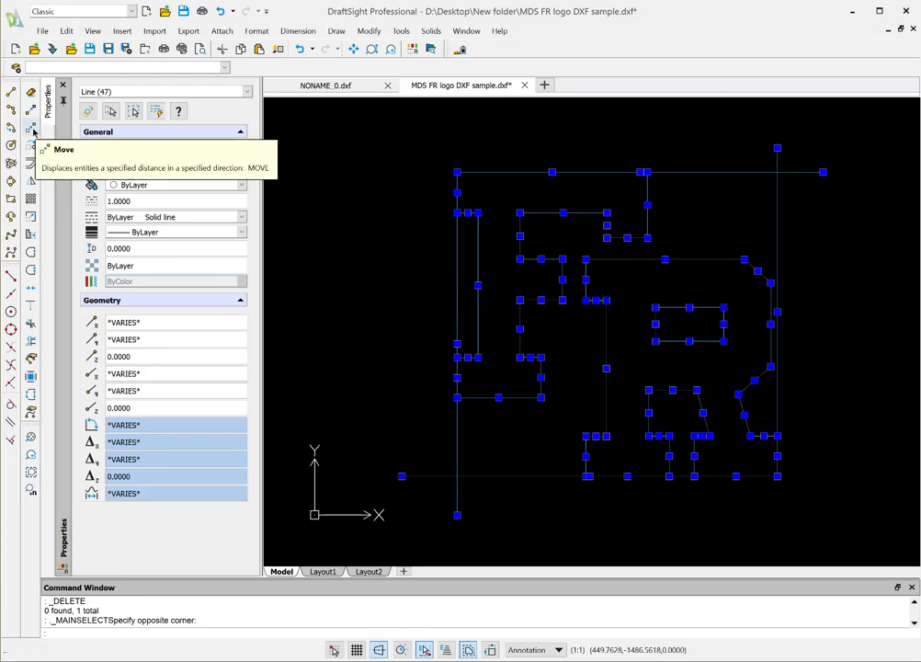
left_click(32, 129)
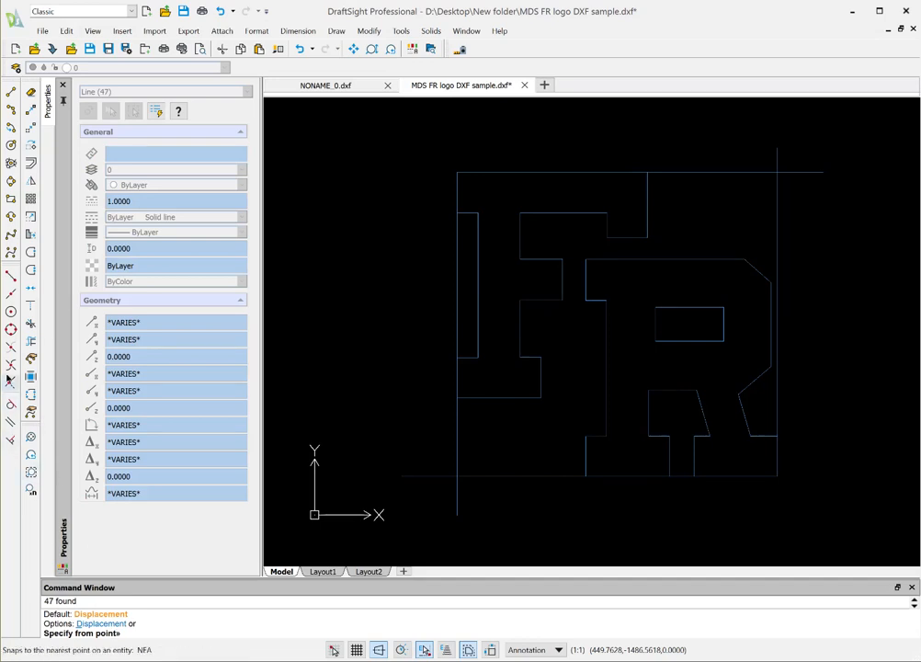
left_click(10, 367)
left_click(457, 476)
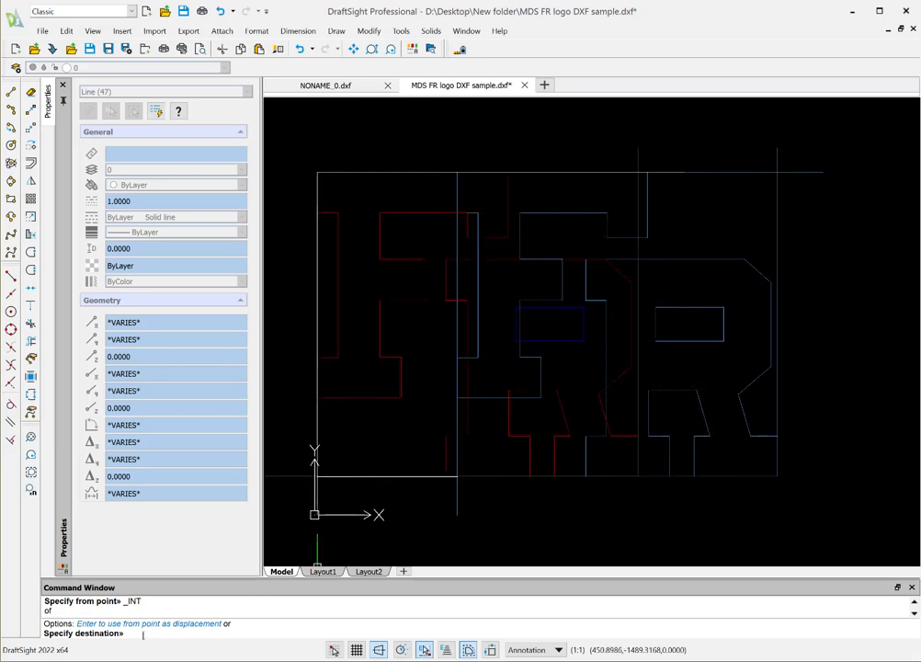
type("0,0")
key("Return")
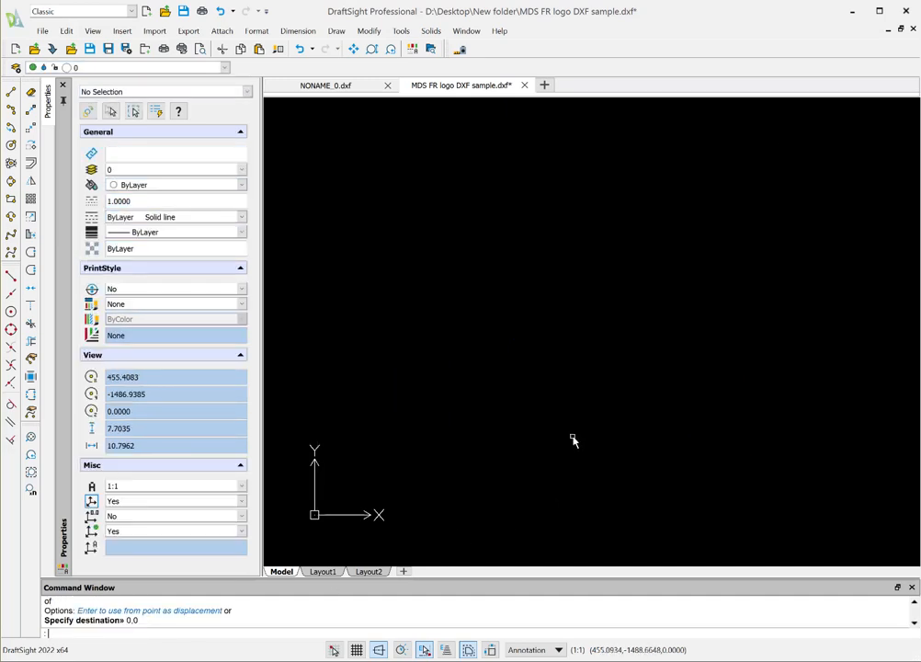
Locate the moved logo and examine its lower-left corner relative to the coordinate system icon.
scroll(572, 438, "down", 5)
scroll(572, 435, "down", 10)
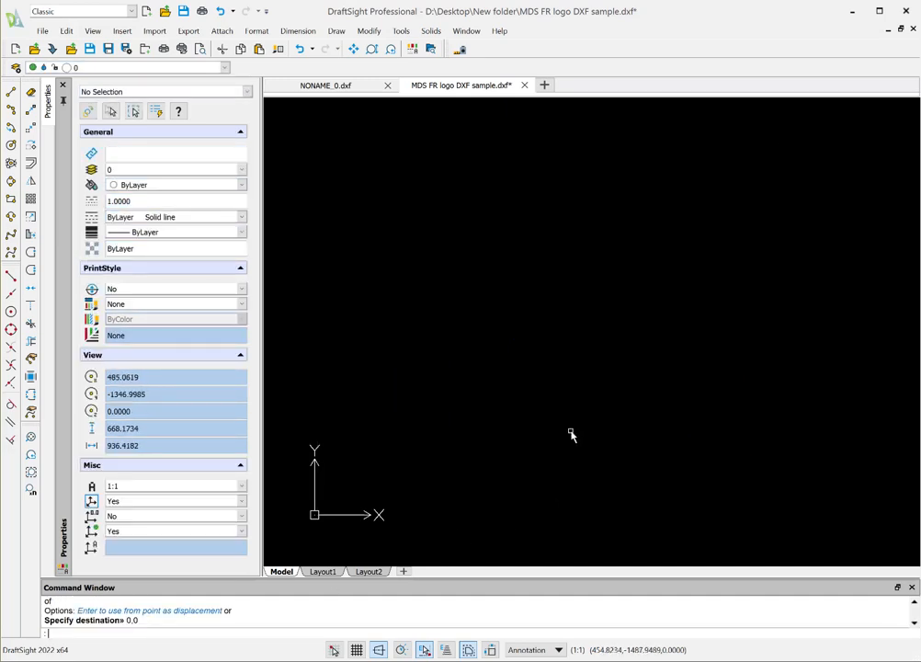
left_click(30, 438)
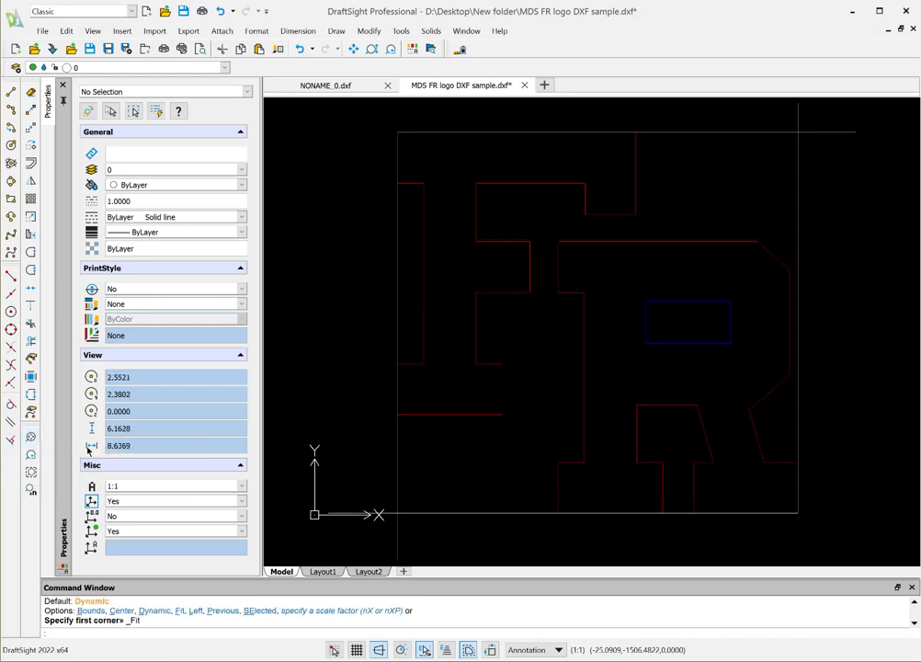
scroll(531, 477, "down", 2)
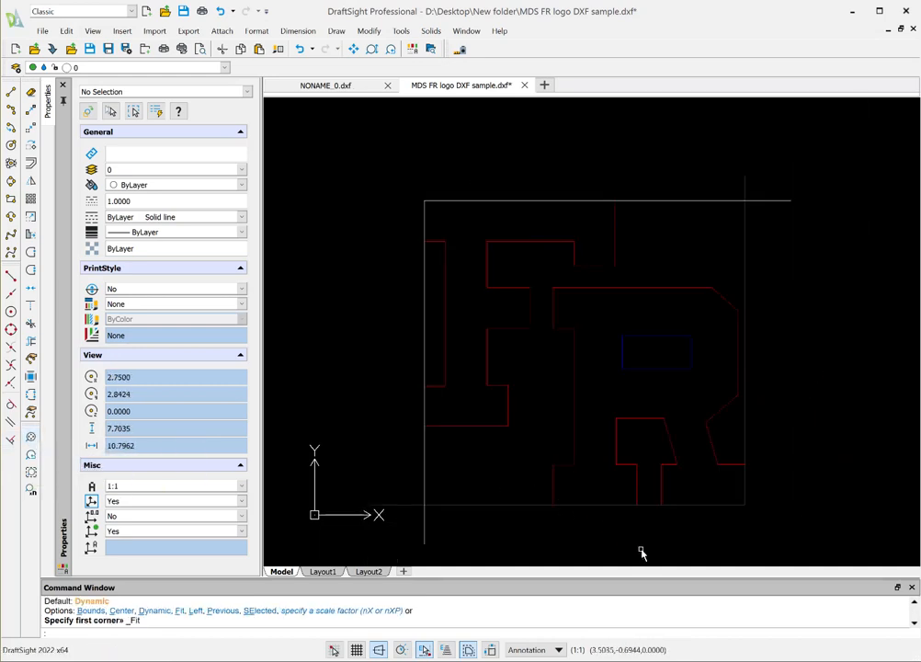
scroll(643, 550, "down", 3)
scroll(735, 550, "up", 2)
scroll(569, 542, "up", 2)
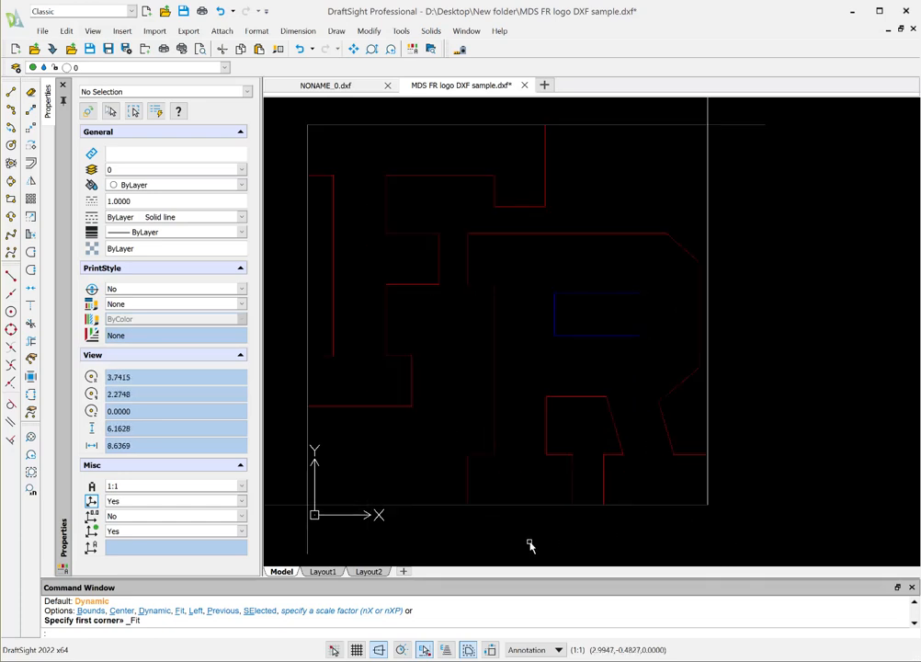
scroll(404, 512, "down", 4)
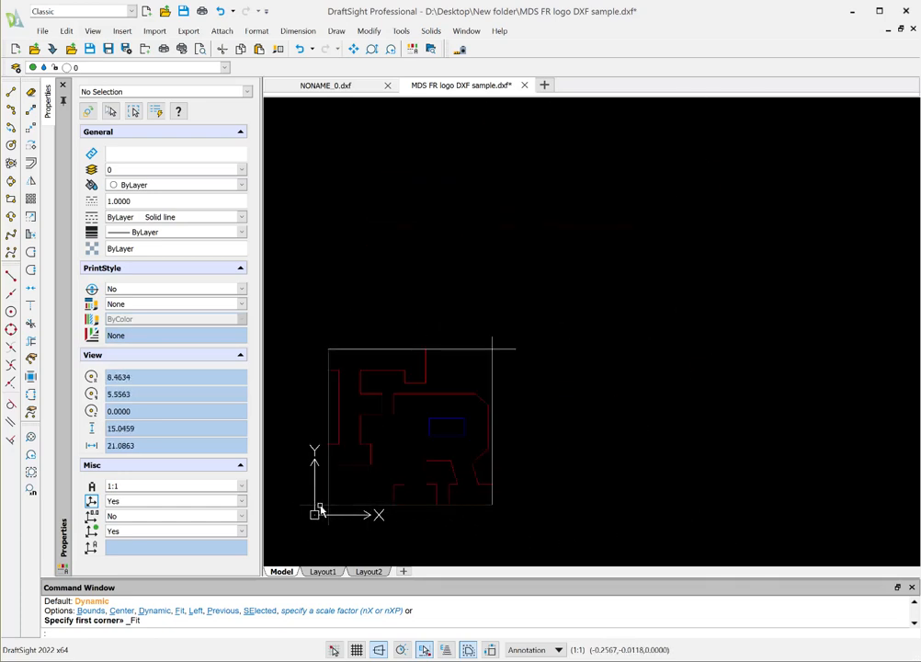
scroll(292, 538, "up", 6)
scroll(310, 526, "up", 2)
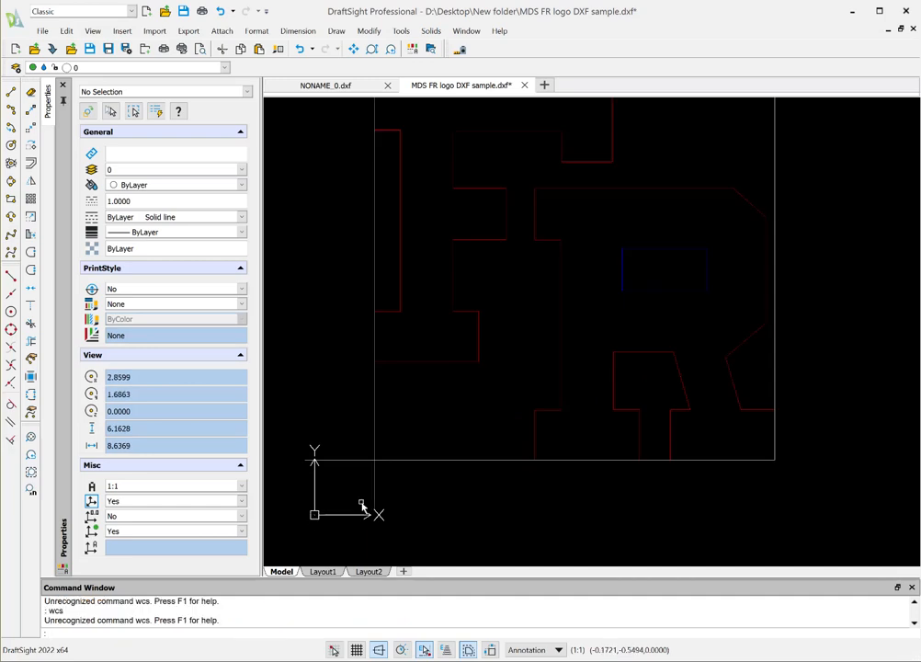
type("z")
key("Return")
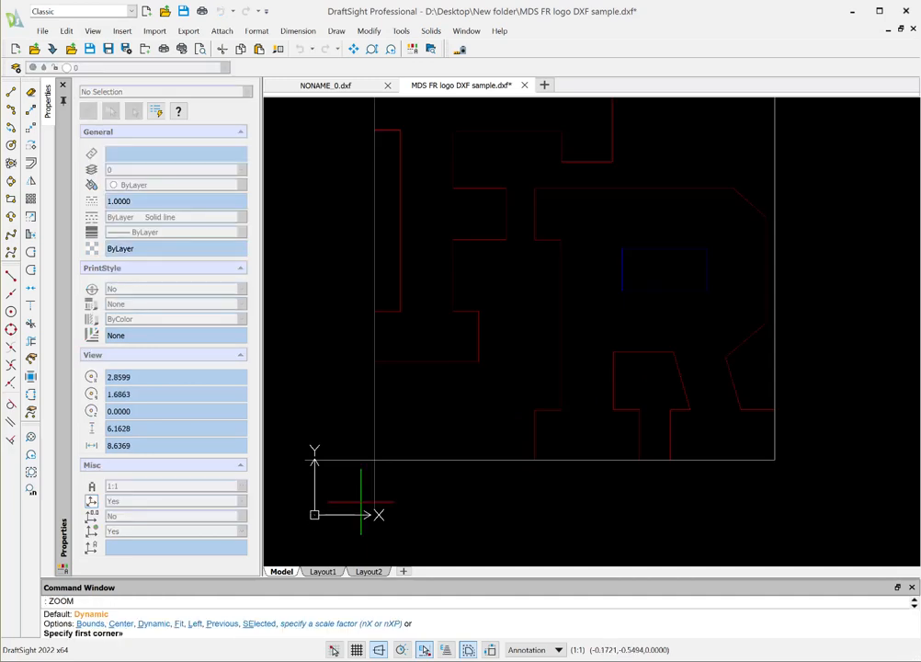
key("Escape")
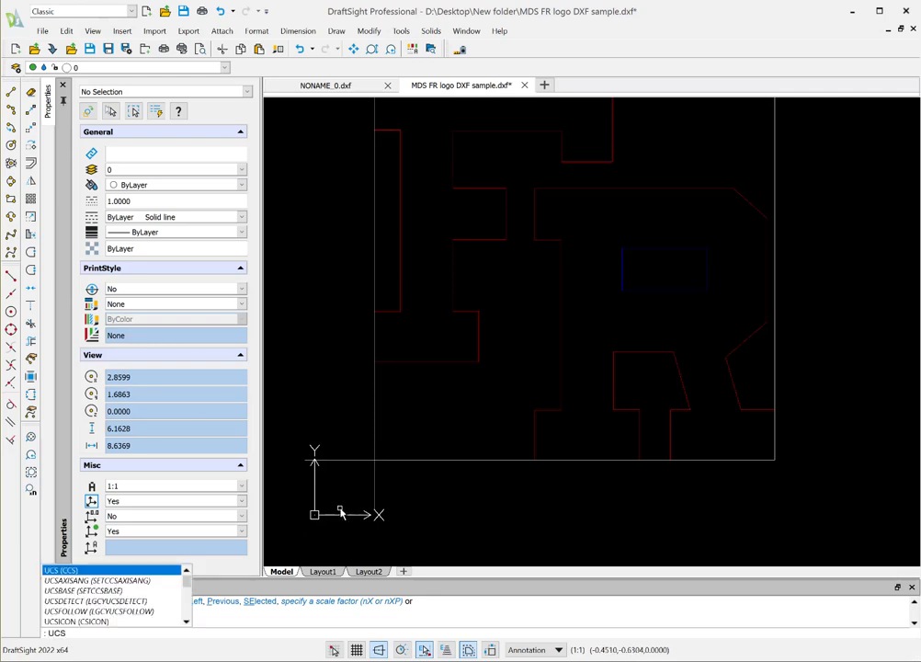
Use UCSICON with the ORigin option to display the coordinate system icon at the drawing's origin.
type("ico")
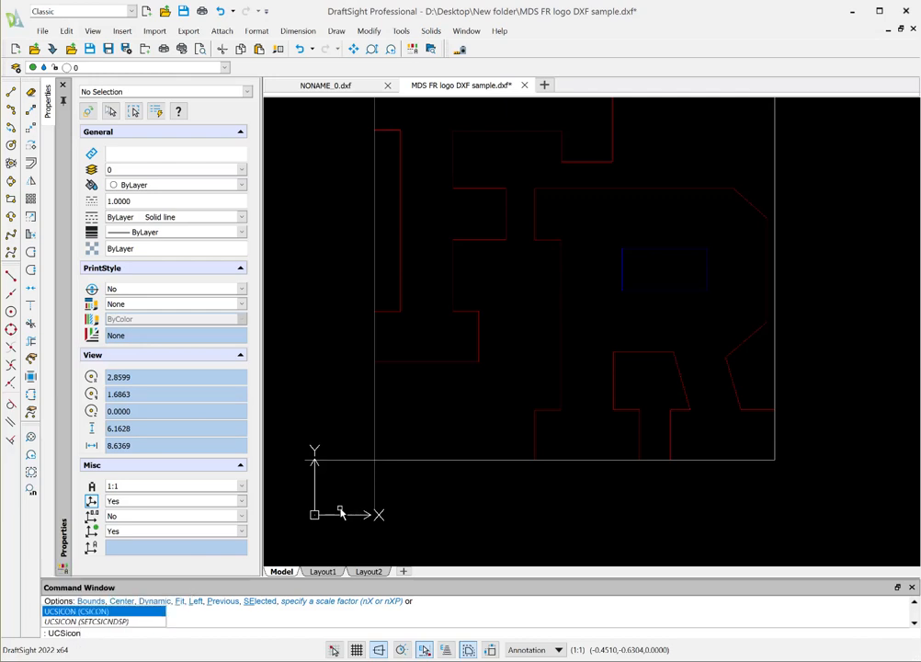
type("n")
key("Return")
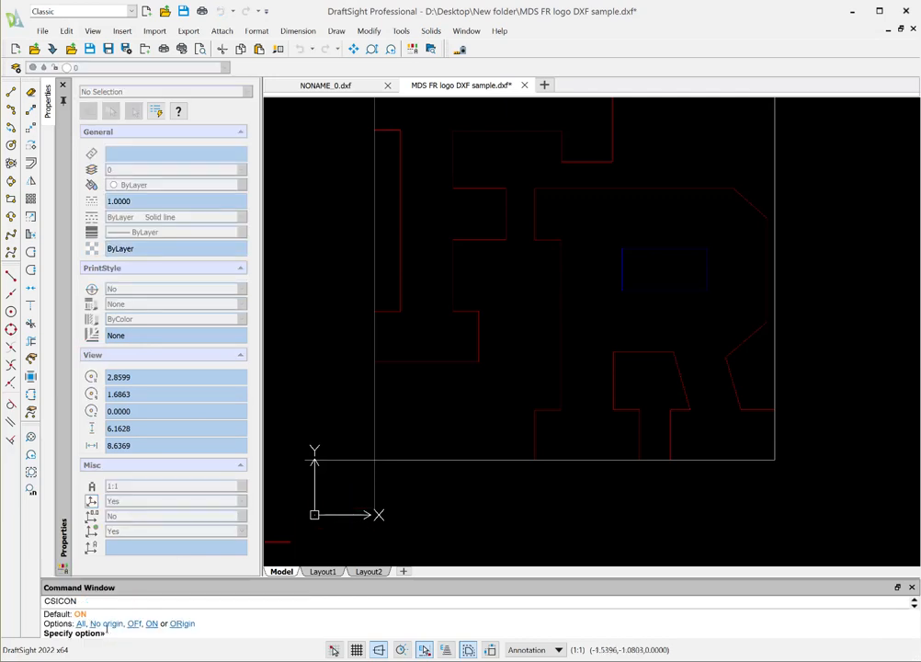
left_click(181, 623)
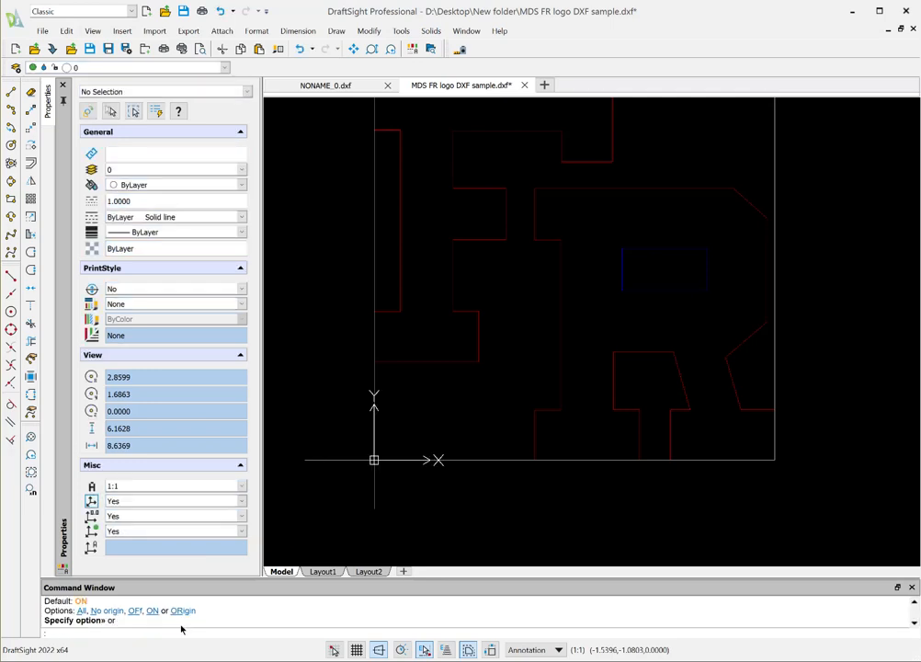
scroll(530, 452, "down", 3)
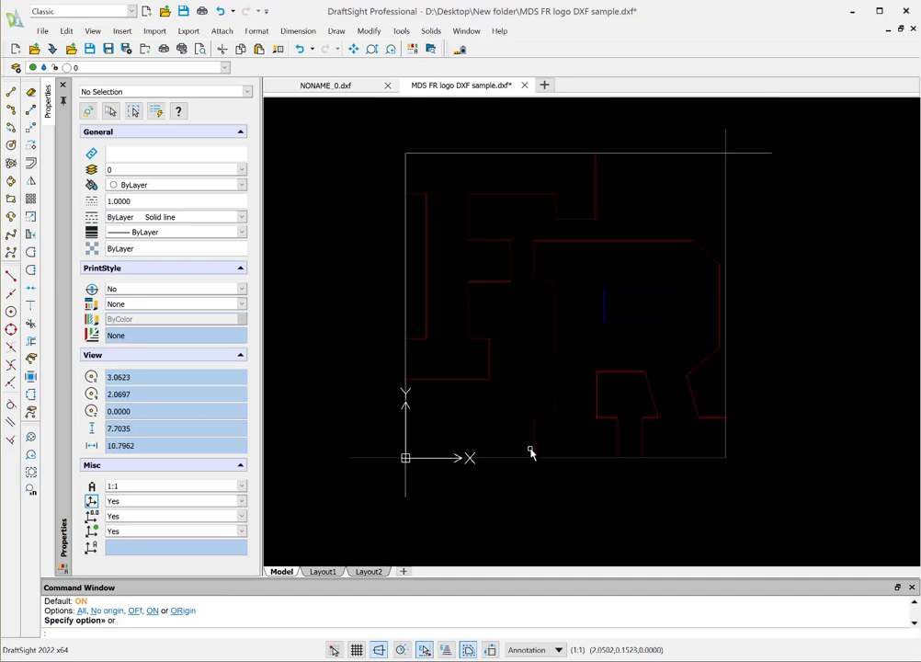
scroll(597, 401, "up", 1)
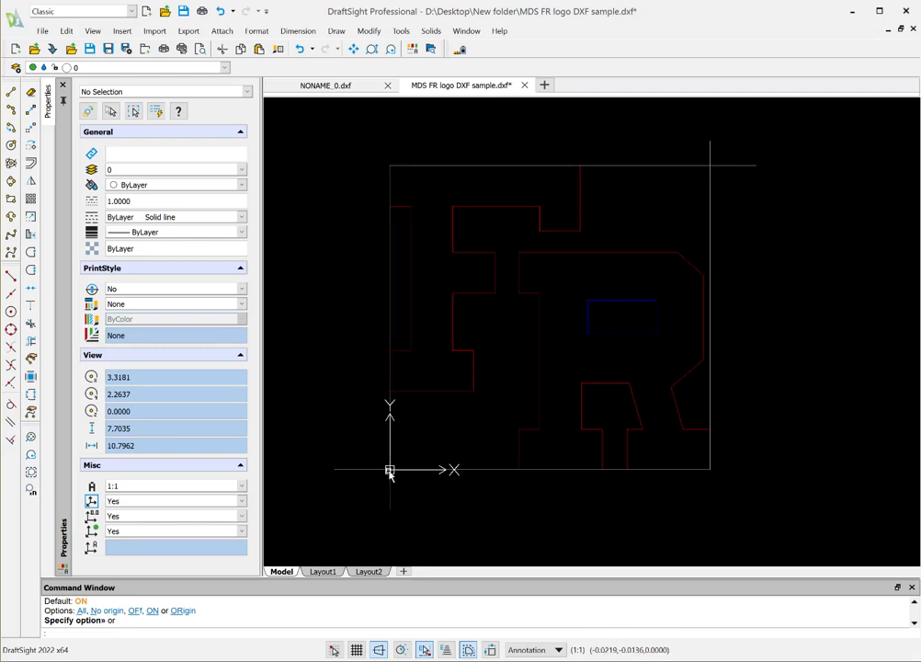
Use UCSICON with the No origin option to detach the coordinate system icon from the drawing's origin.
scroll(401, 477, "down", 3)
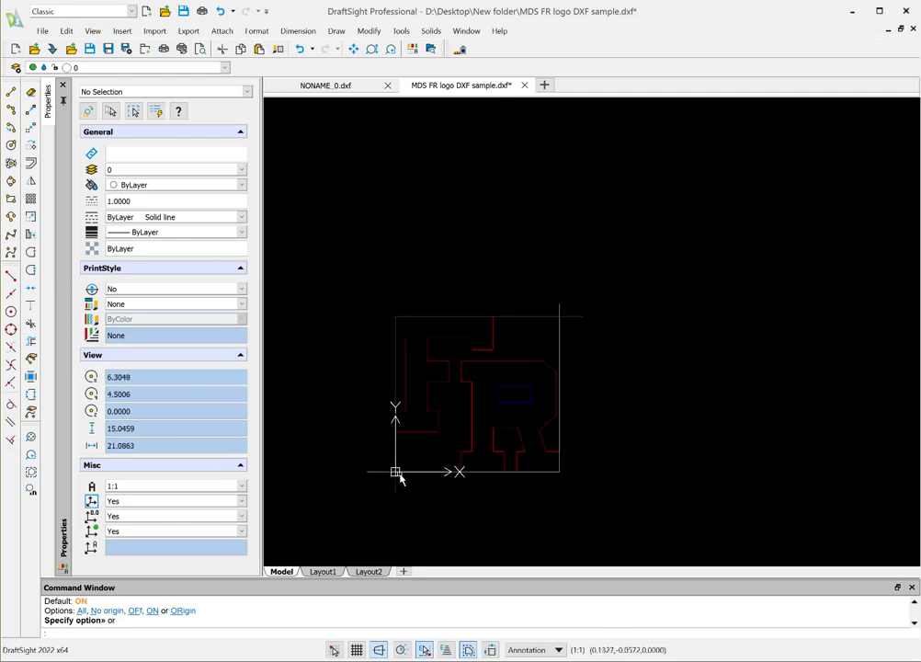
scroll(376, 475, "down", 2)
scroll(371, 477, "up", 6)
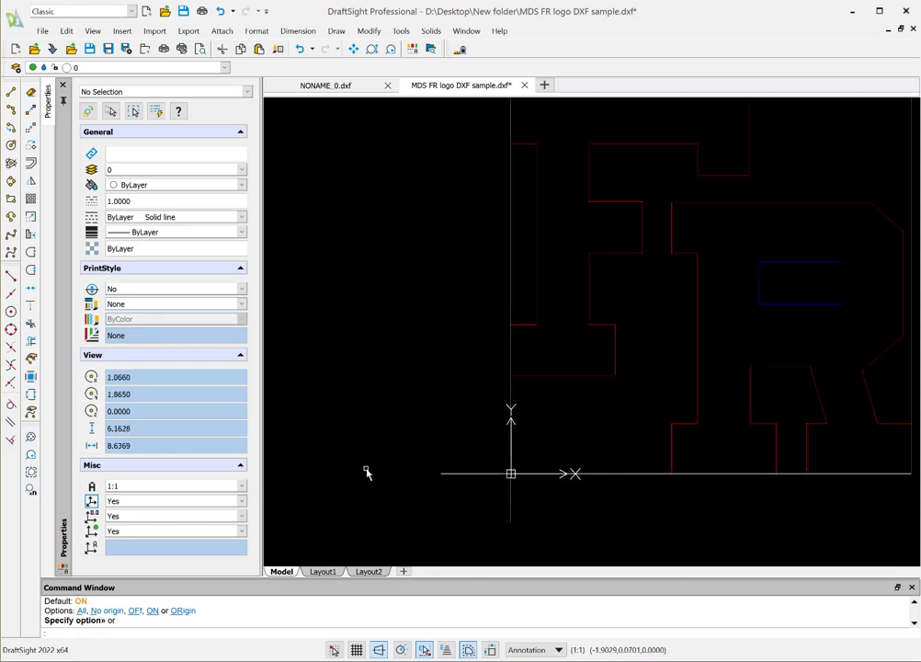
scroll(366, 471, "up", 2)
scroll(367, 467, "down", 4)
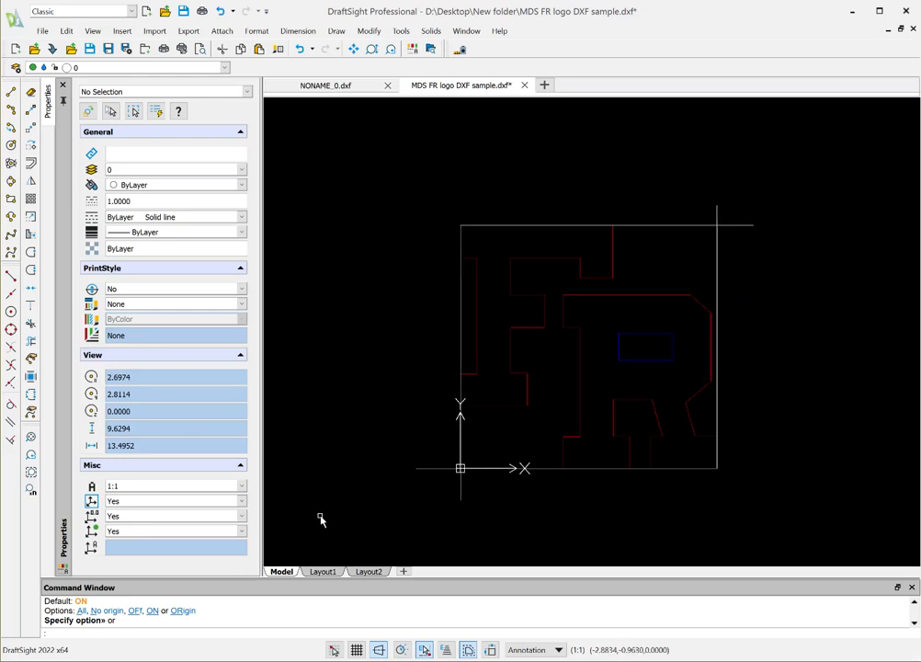
type("CSICON")
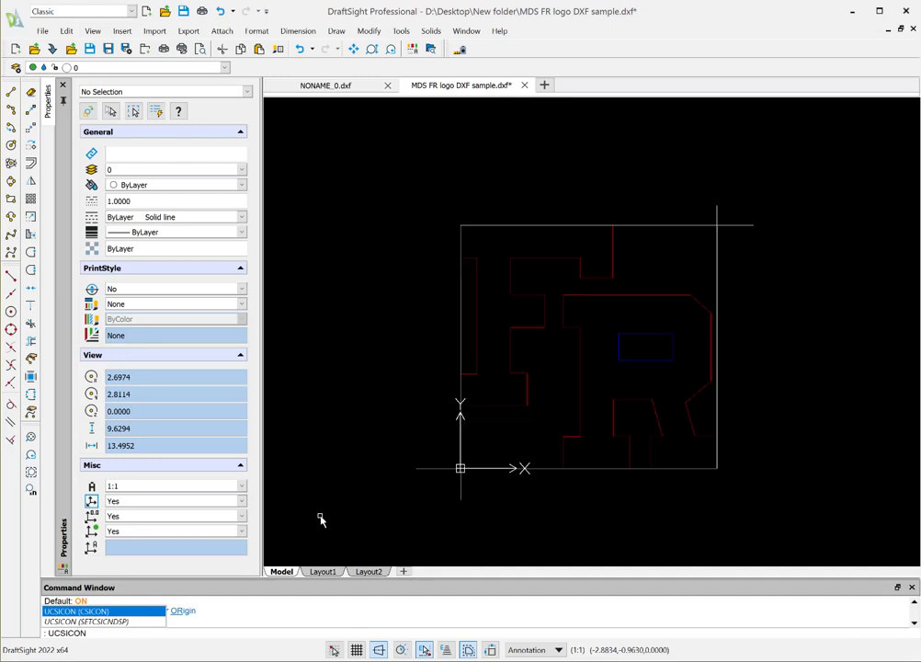
key("Return")
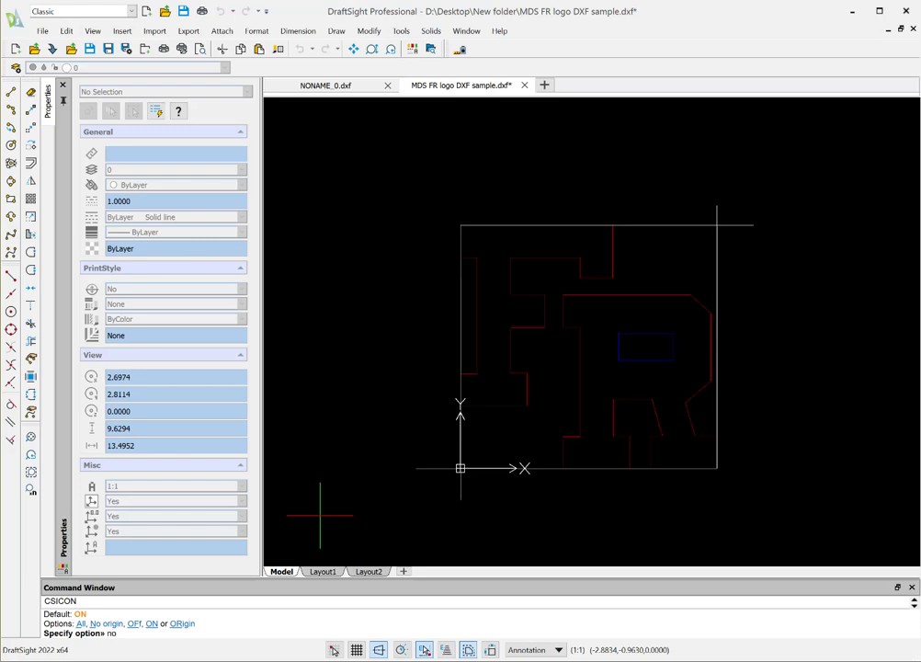
type("no")
key("Return")
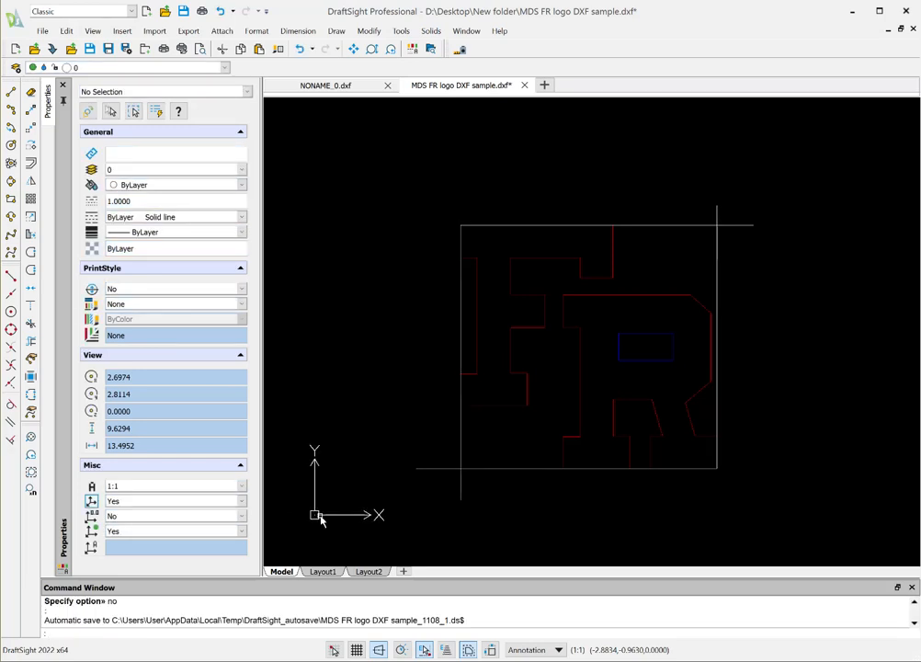
Examine the coordinate system icon's placement relative to the logo at different zoom levels.
scroll(418, 459, "up", 5)
scroll(422, 454, "down", 6)
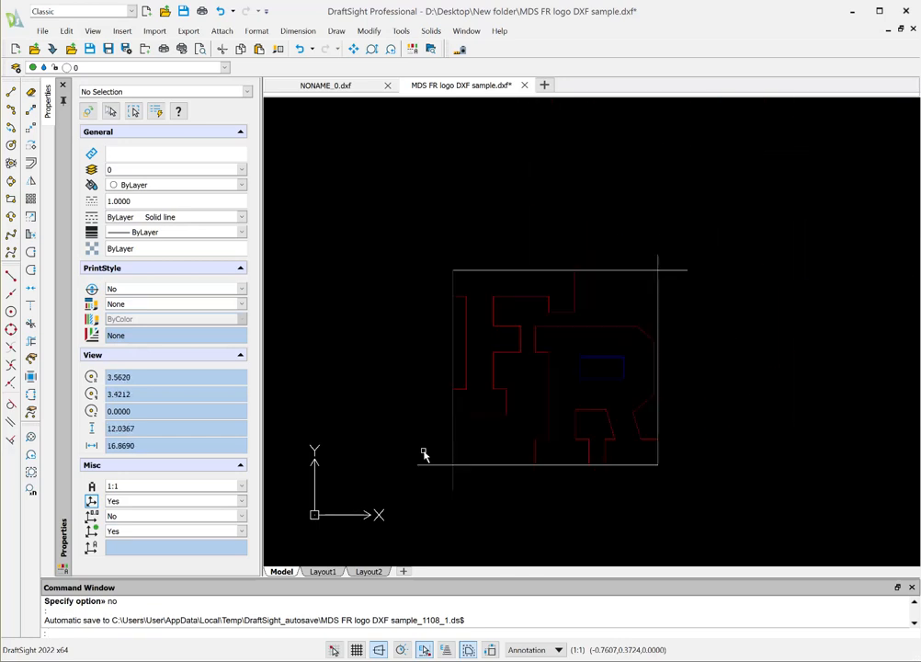
scroll(509, 441, "down", 4)
scroll(577, 451, "up", 4)
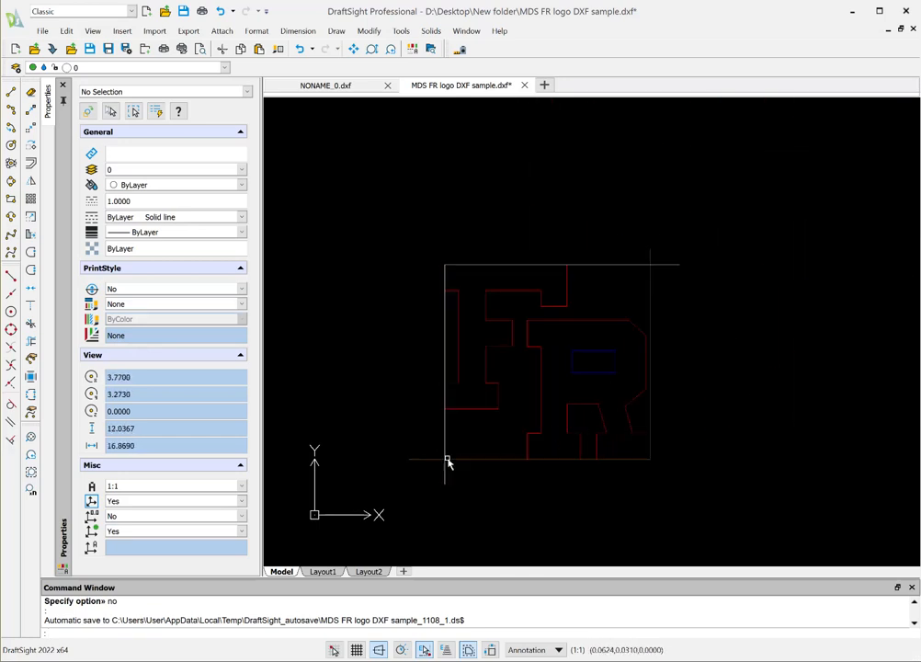
scroll(449, 462, "up", 3)
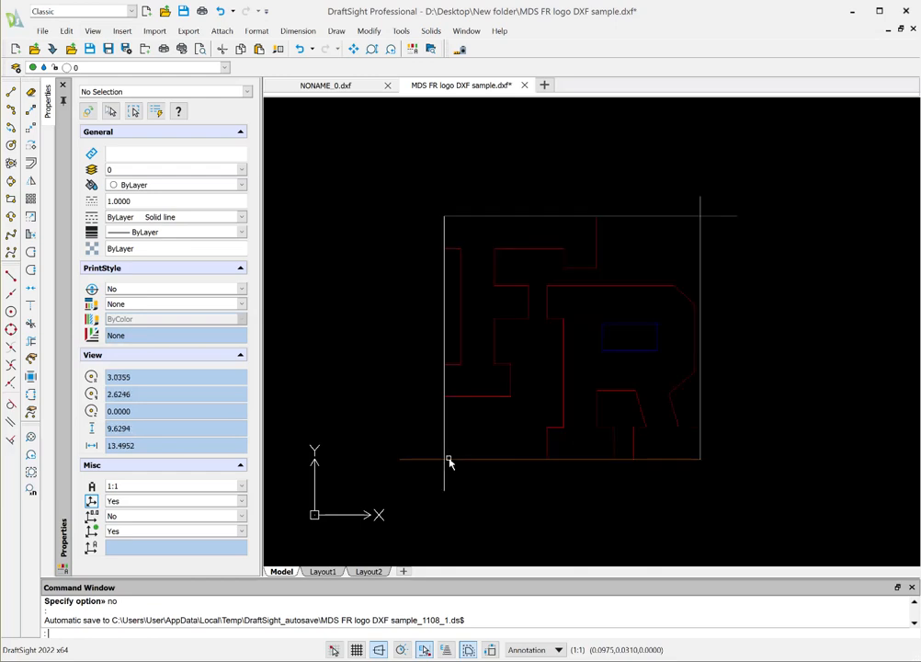
scroll(814, 414, "up", 1)
scroll(820, 409, "down", 1)
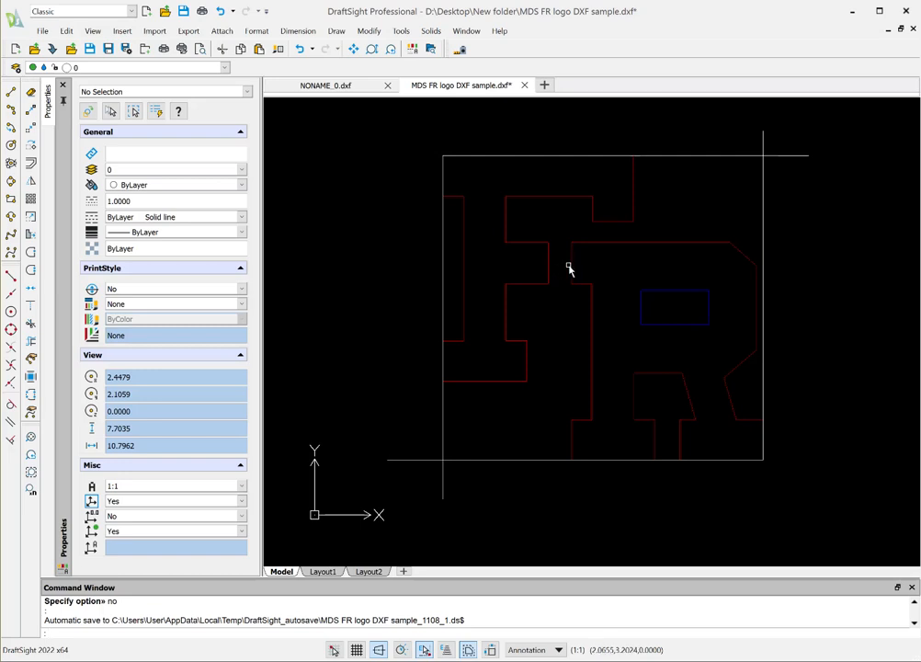
Measure the gap between the F and the R, from the midpoint of the F's middle edge perpendicular to the R's facing edge.
scroll(568, 268, "up", 4)
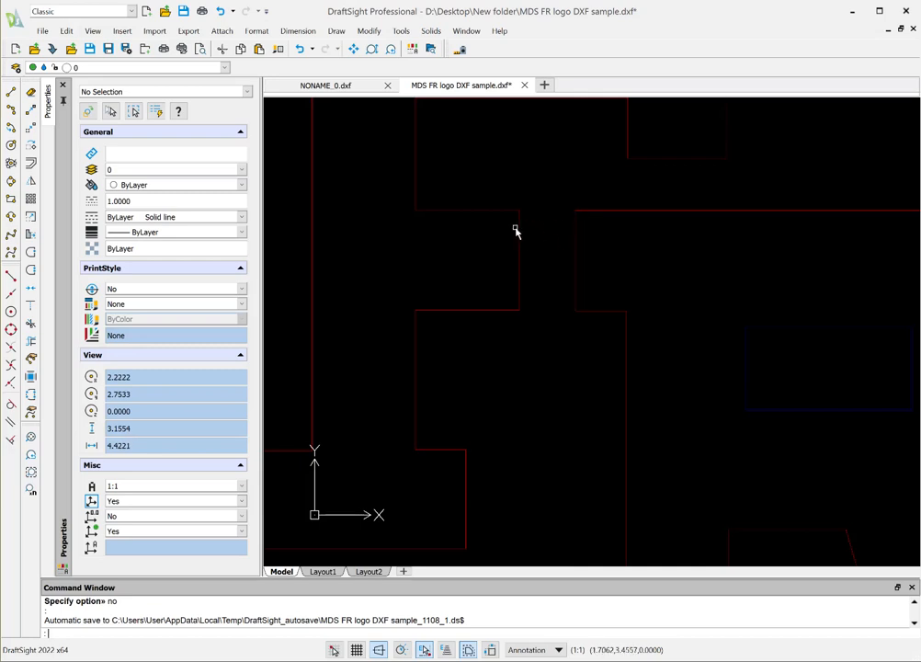
left_click(460, 51)
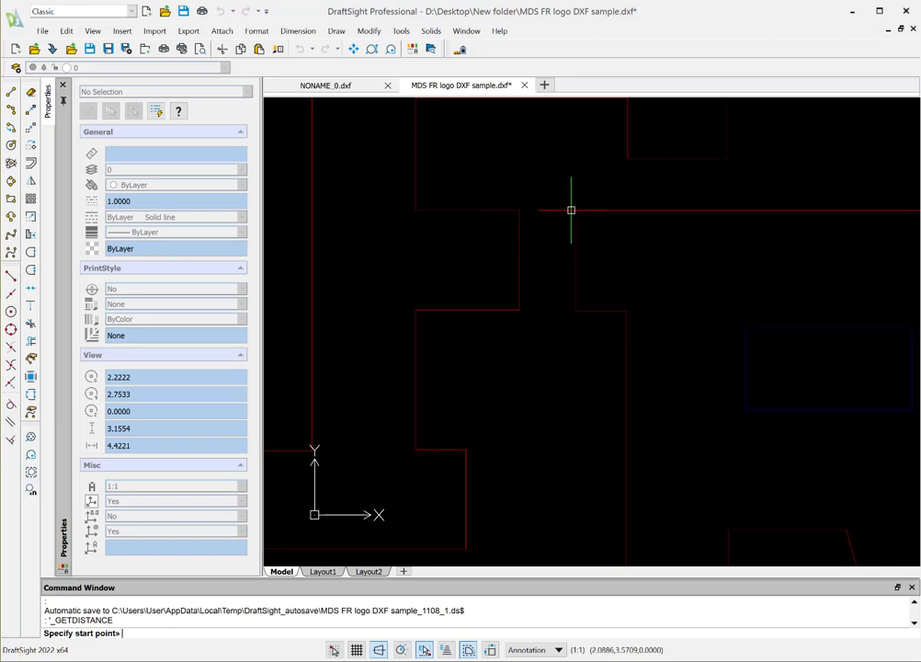
left_click(10, 297)
left_click(520, 260)
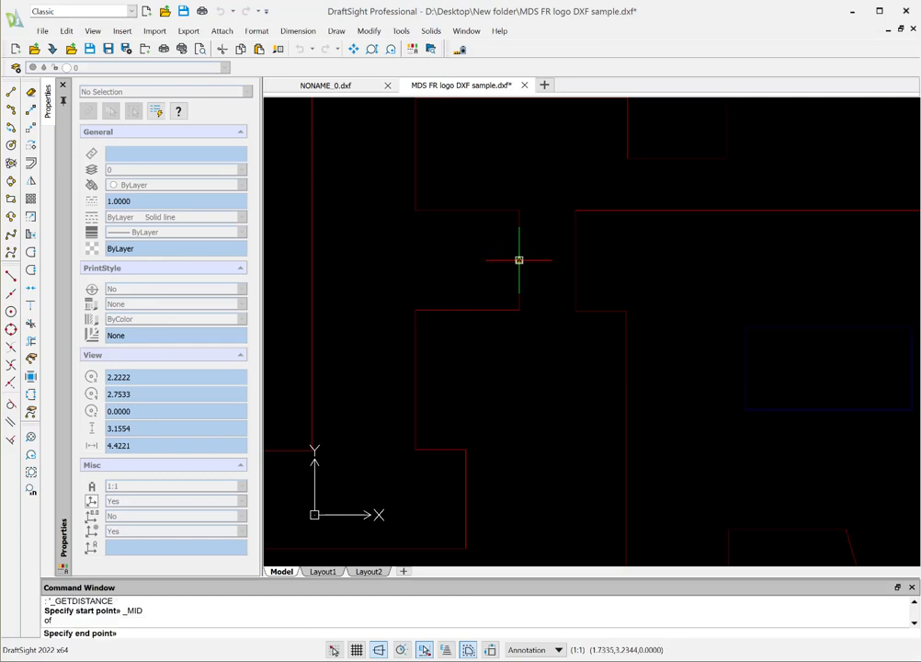
left_click(10, 438)
left_click(575, 265)
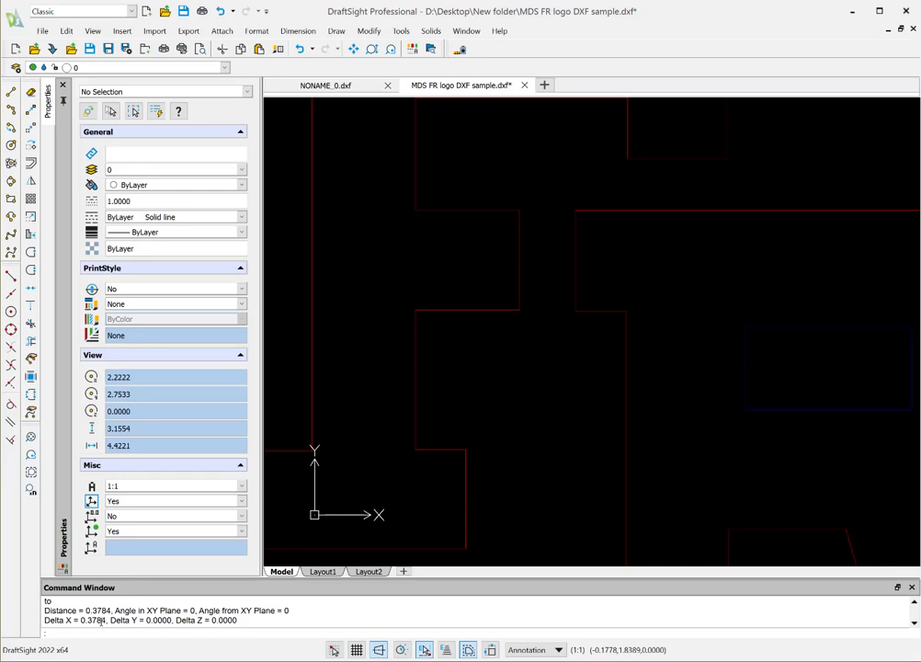
Measure the gap between the R's two legs at the logo's base, from endpoint to endpoint.
scroll(606, 384, "down", 3)
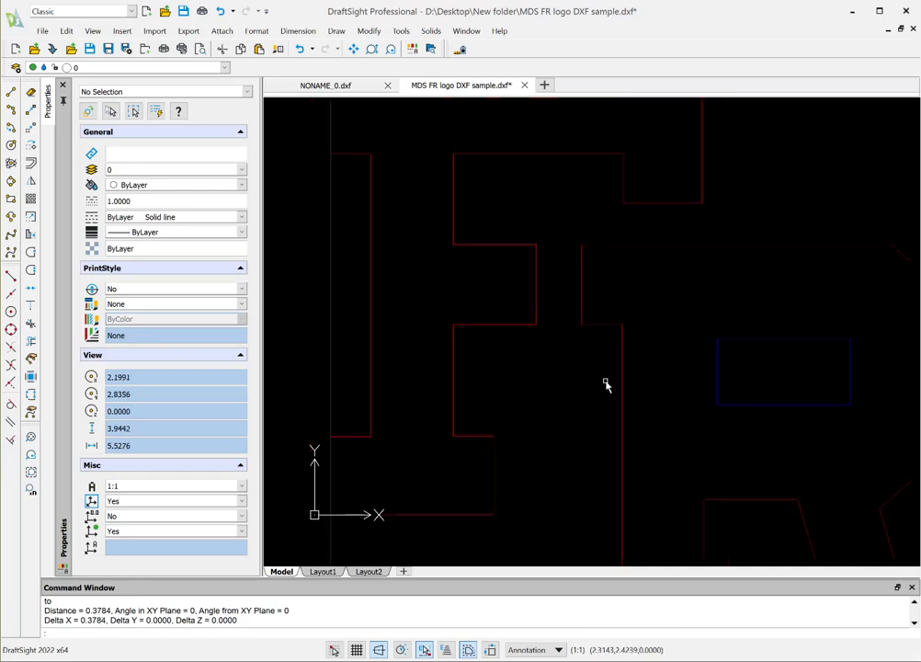
scroll(605, 384, "down", 3)
scroll(653, 494, "up", 2)
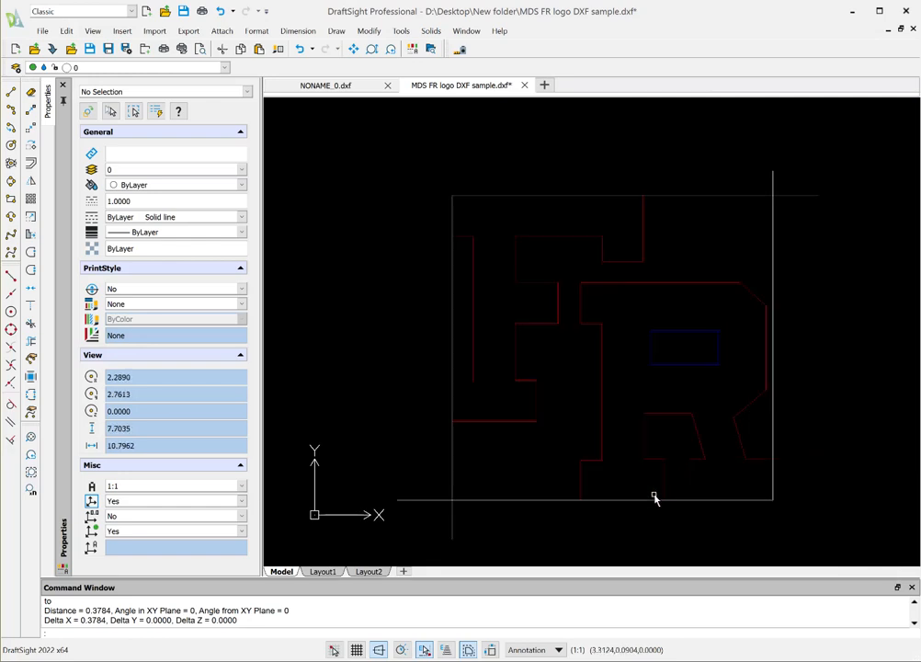
scroll(741, 522, "up", 2)
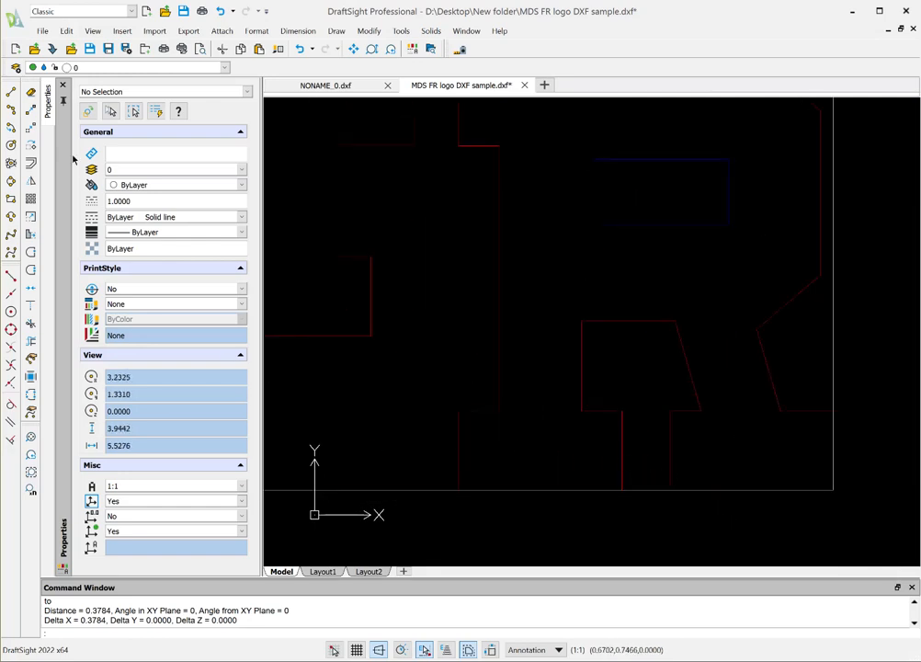
left_click(354, 47)
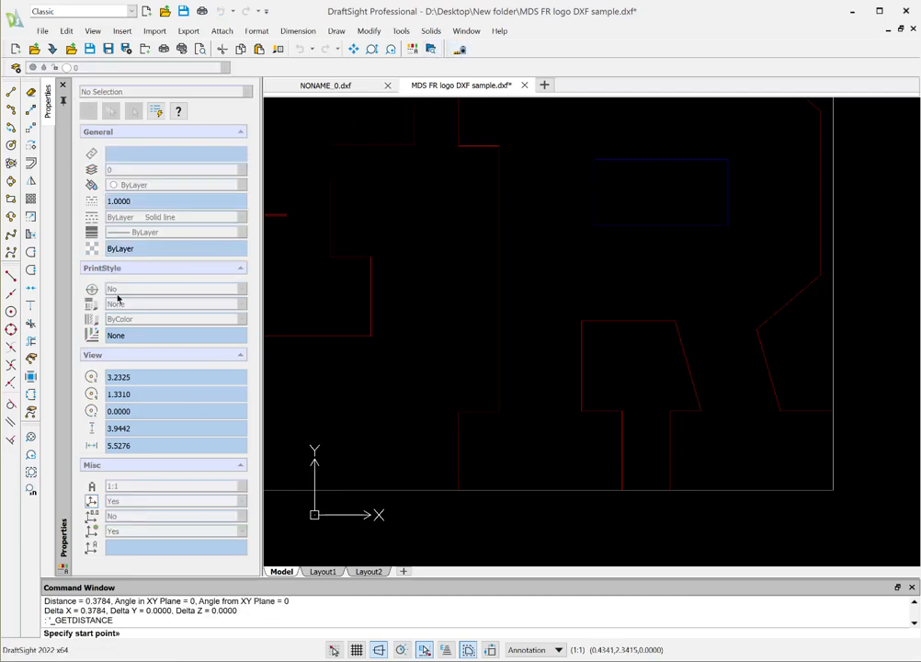
left_click(11, 274)
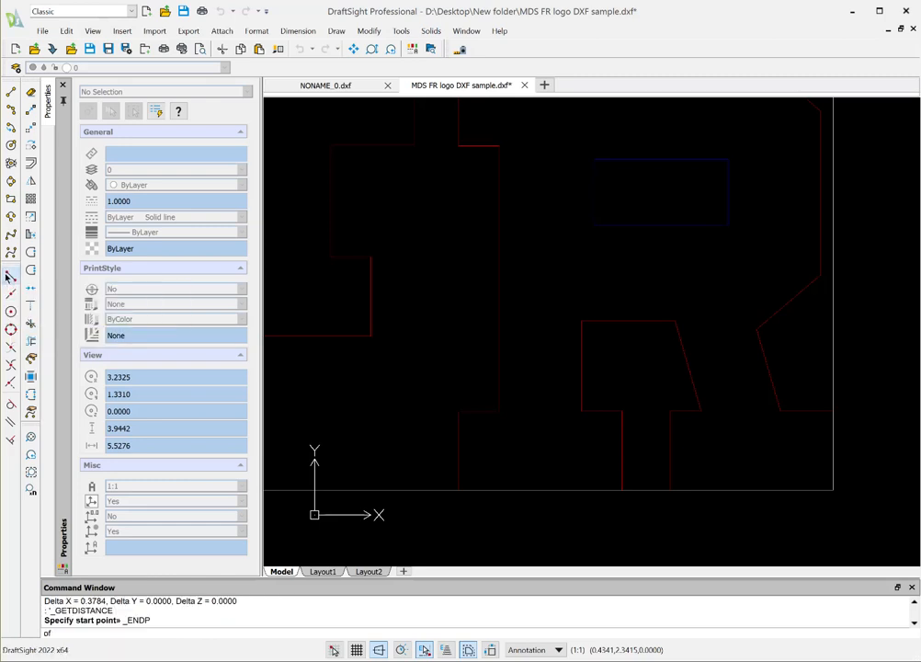
left_click(621, 490)
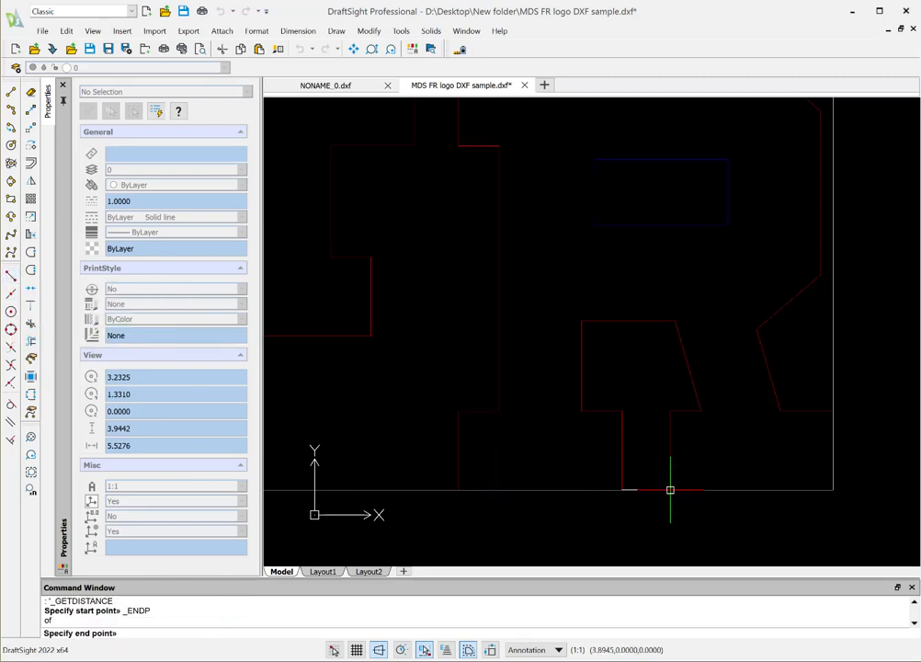
left_click(11, 276)
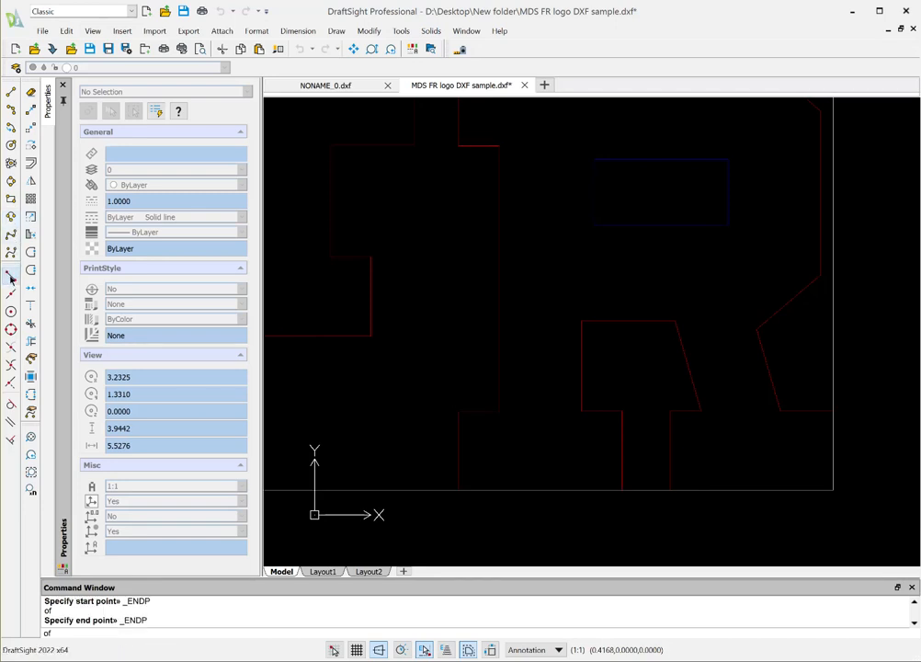
left_click(670, 489)
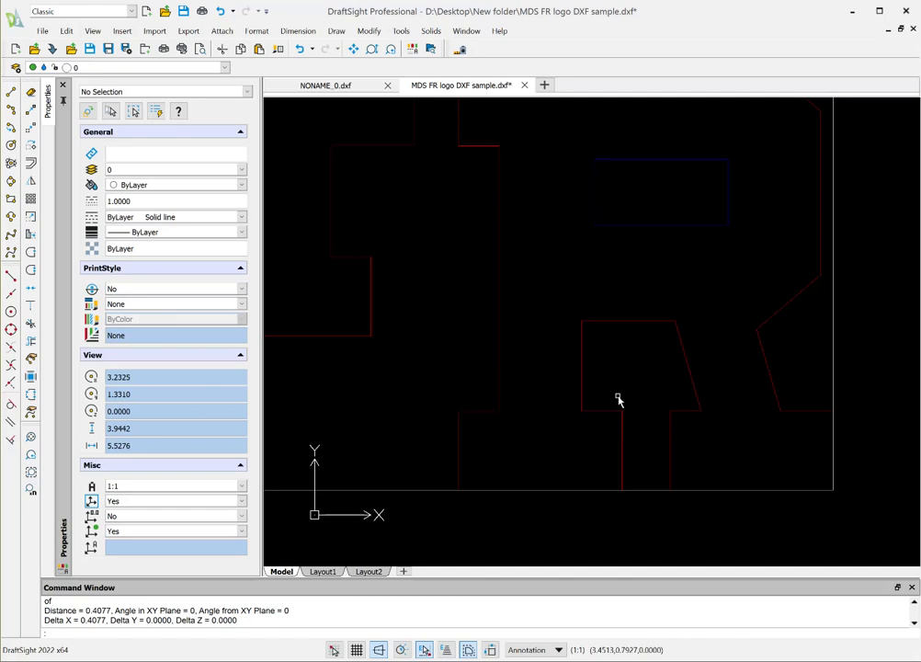
key("Escape")
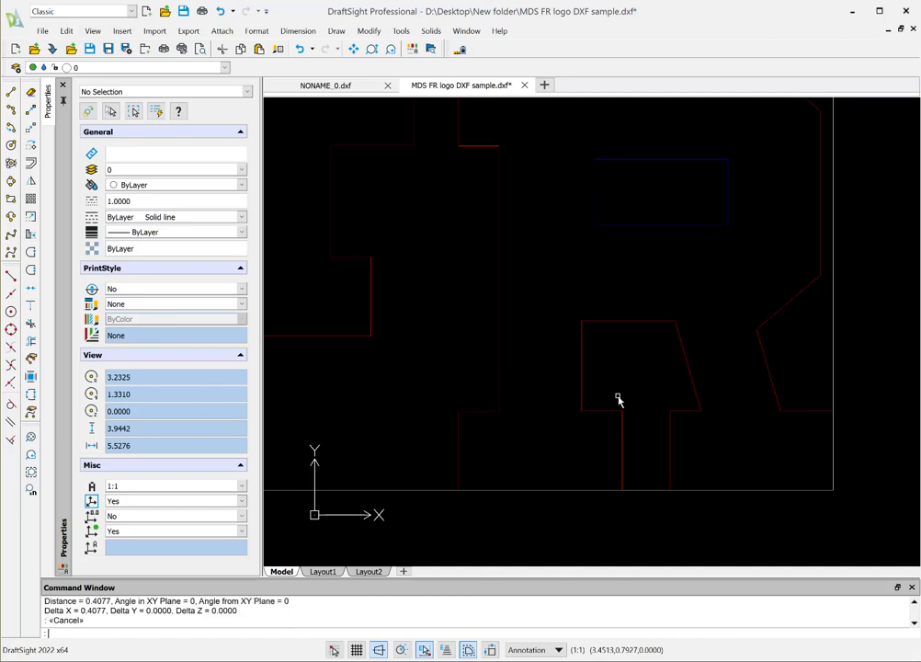
Draw a rectangle around the logo from the guide lines' lower-left intersection to their upper-right intersection.
scroll(617, 398, "down", 5)
scroll(524, 327, "up", 2)
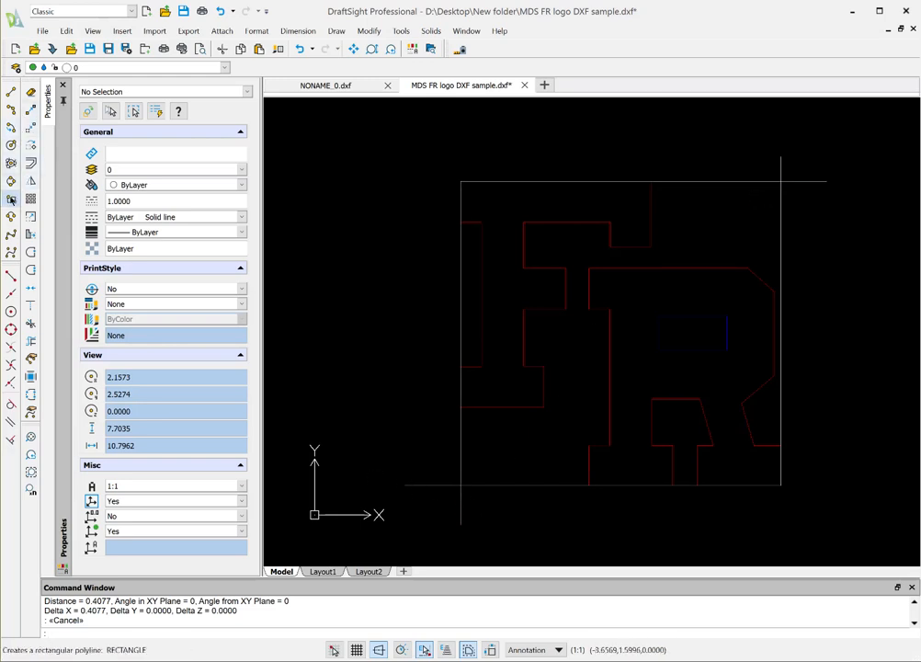
left_click(11, 157)
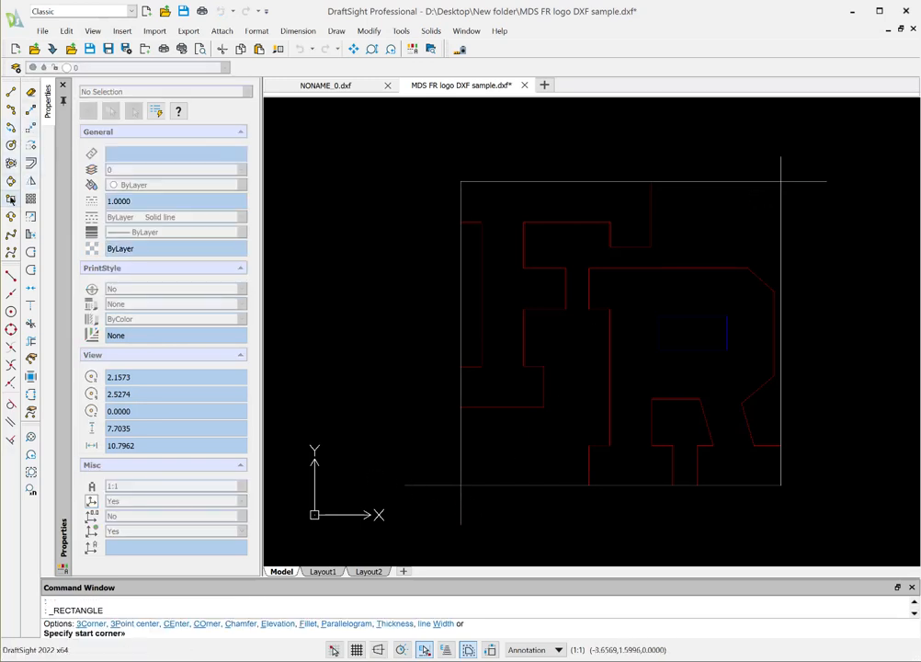
left_click(11, 365)
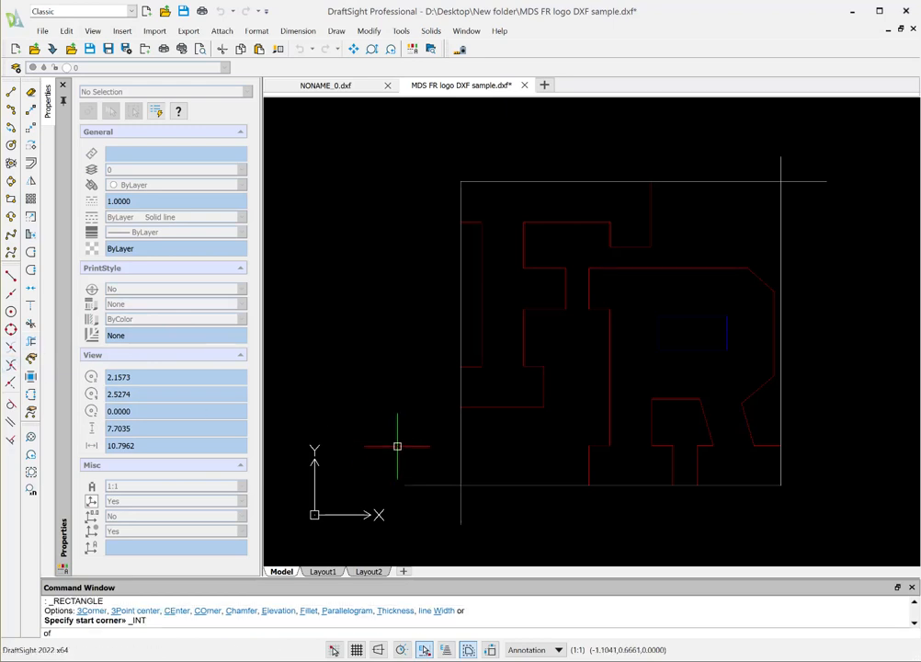
left_click(455, 483)
left_click(11, 365)
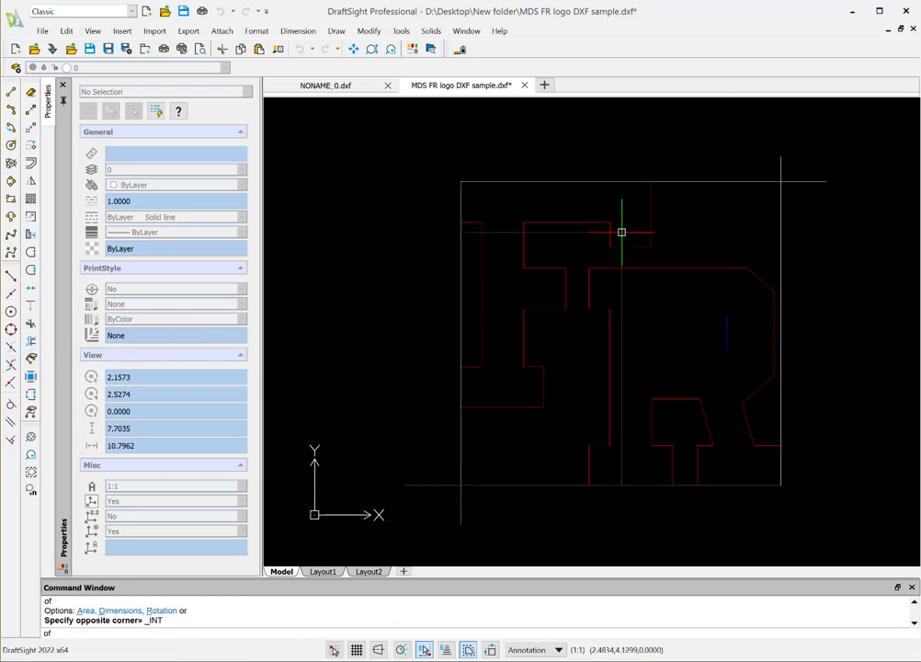
left_click(780, 181)
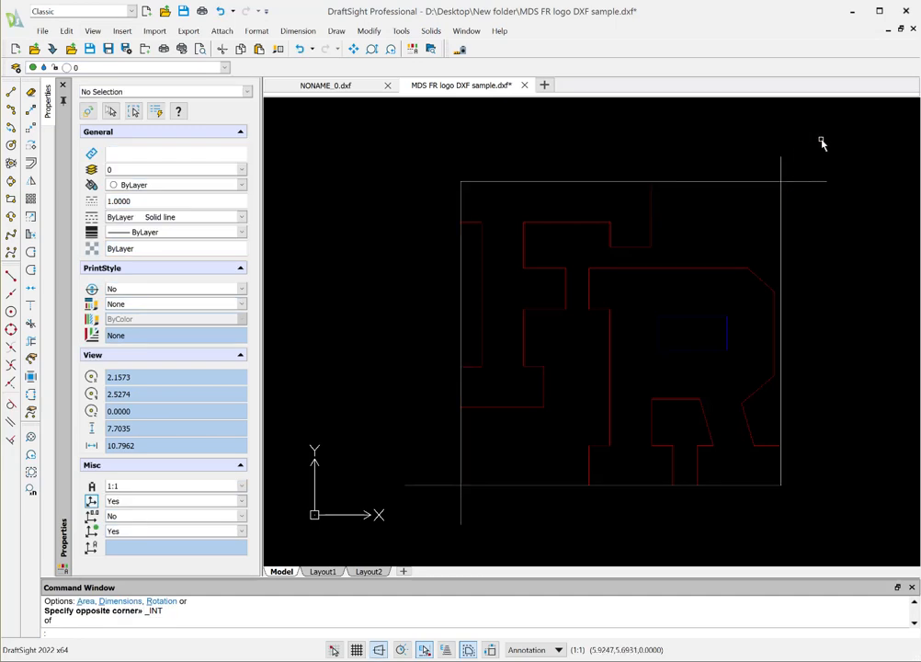
key("Escape")
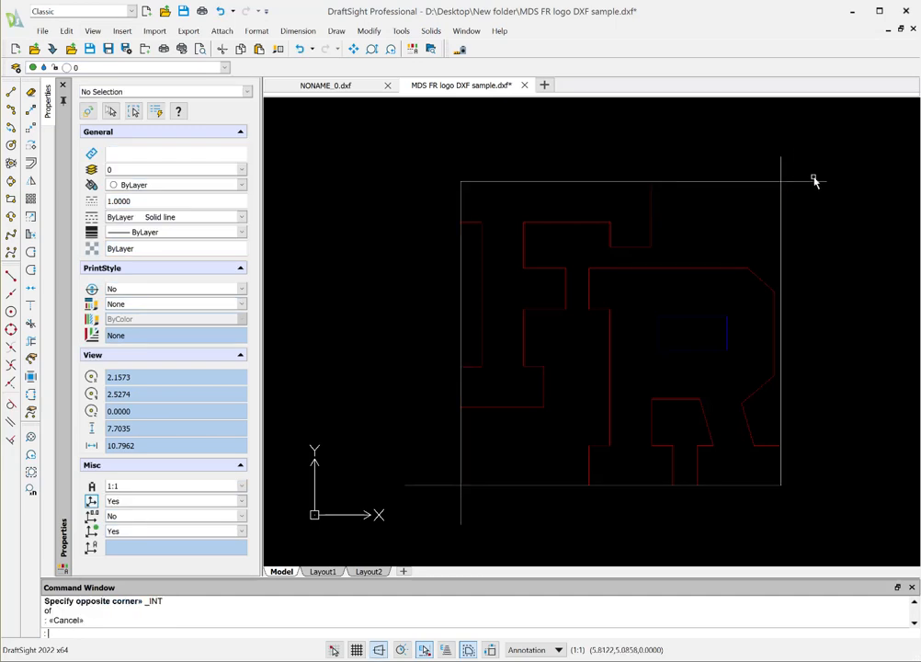
Delete the four guide lines around the logo, keeping the new bounding rectangle.
left_click(814, 181)
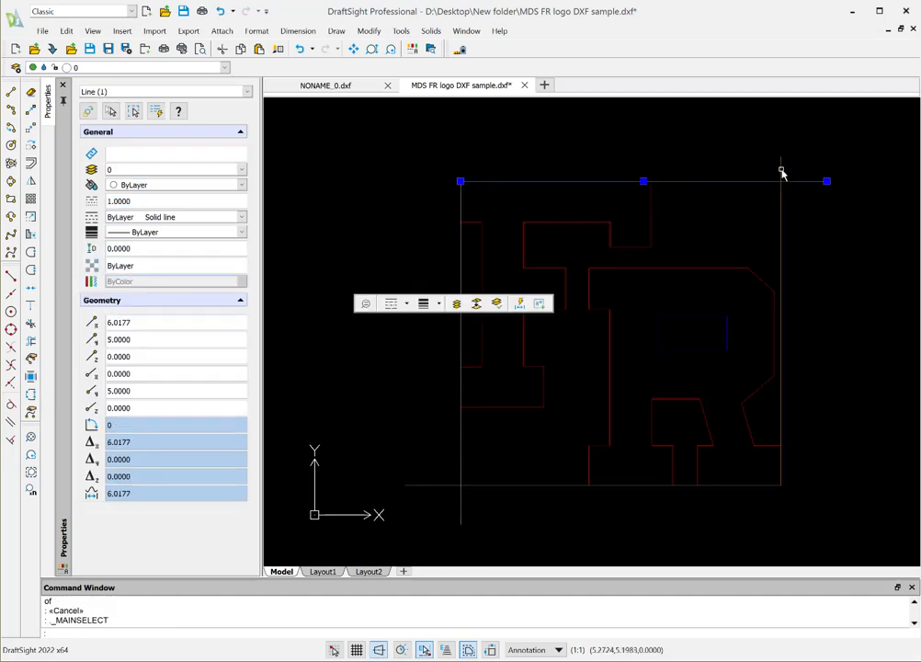
left_click(780, 171)
left_click(459, 503)
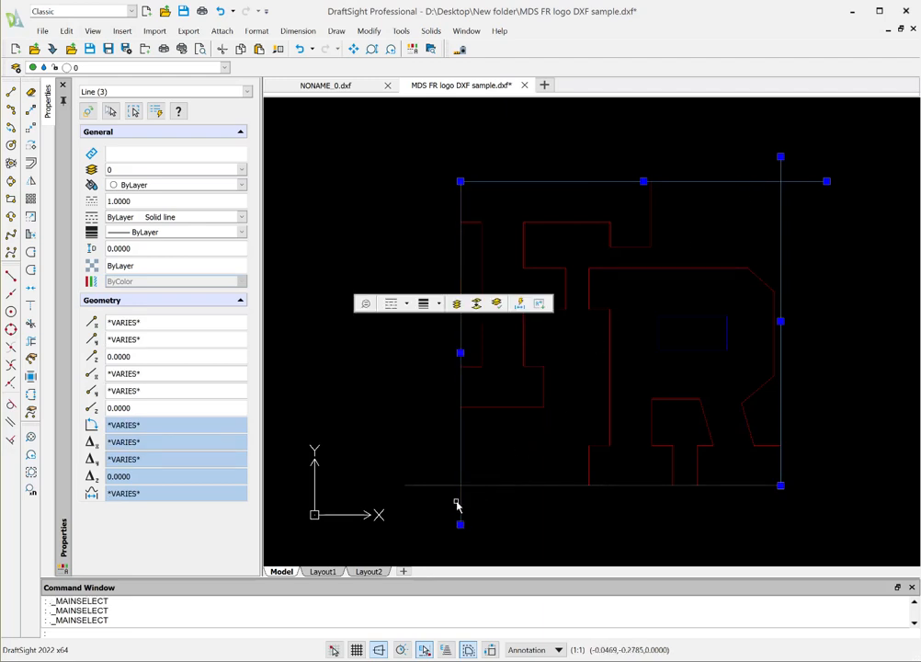
left_click(437, 486)
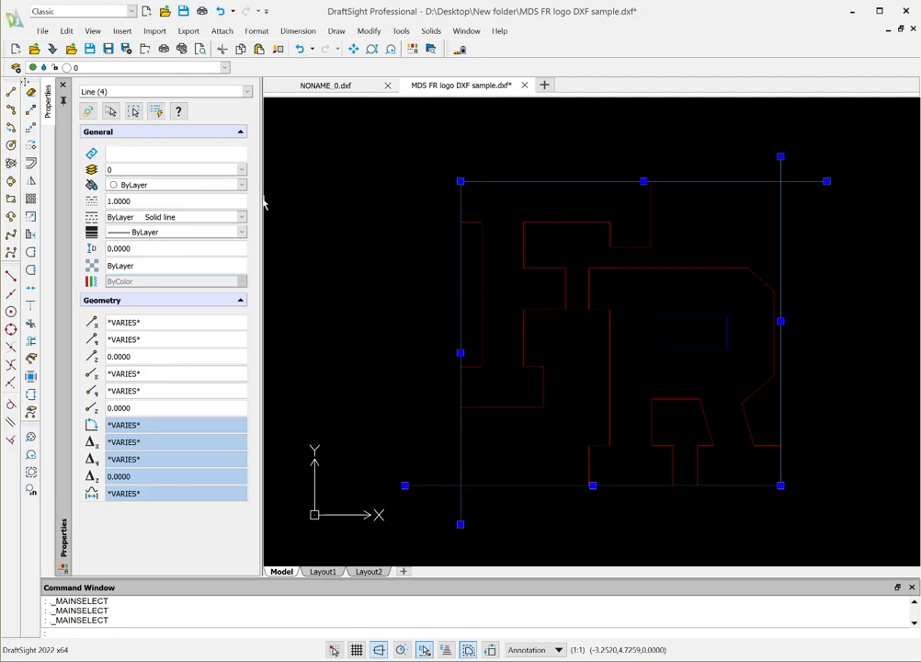
key("Delete")
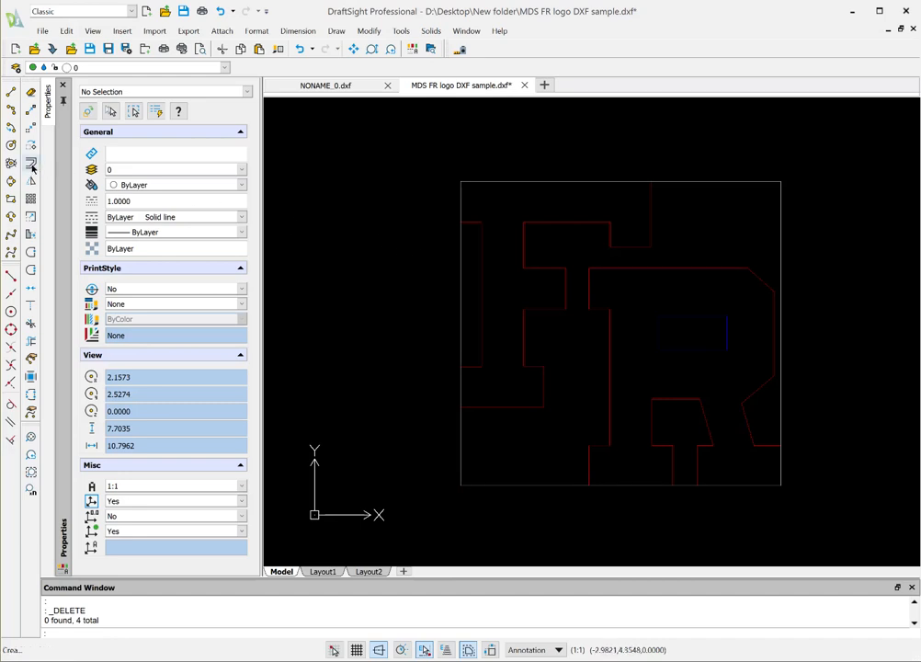
Offset the logo's bounding rectangle outward by .06.
left_click(28, 129)
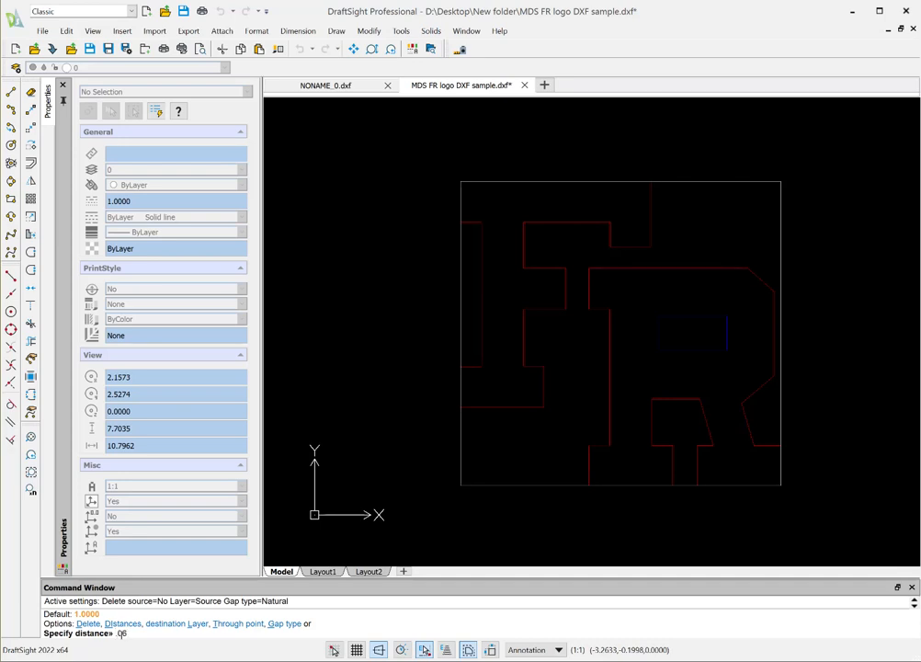
key("Return")
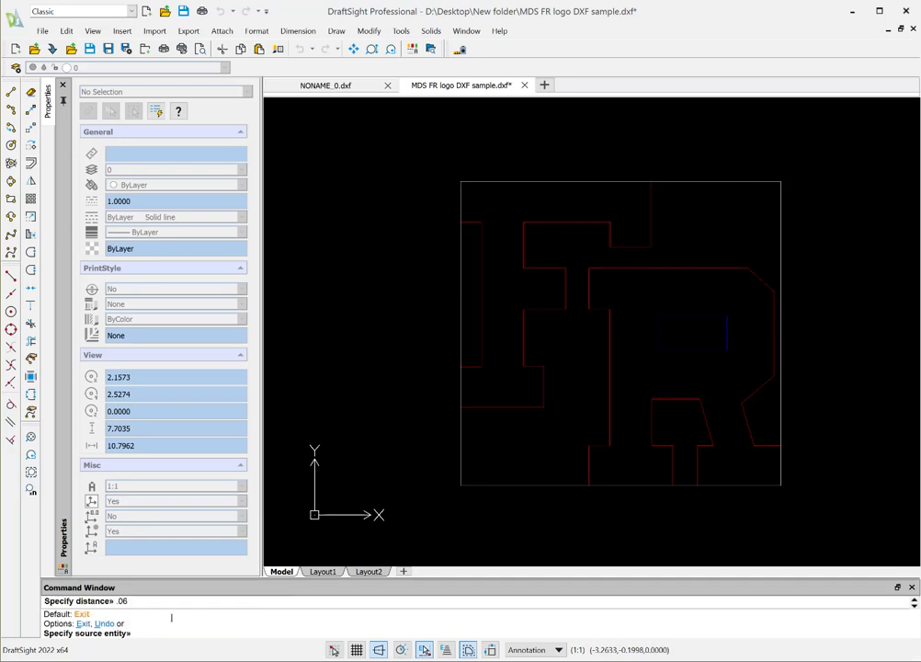
left_click(459, 308)
left_click(428, 306)
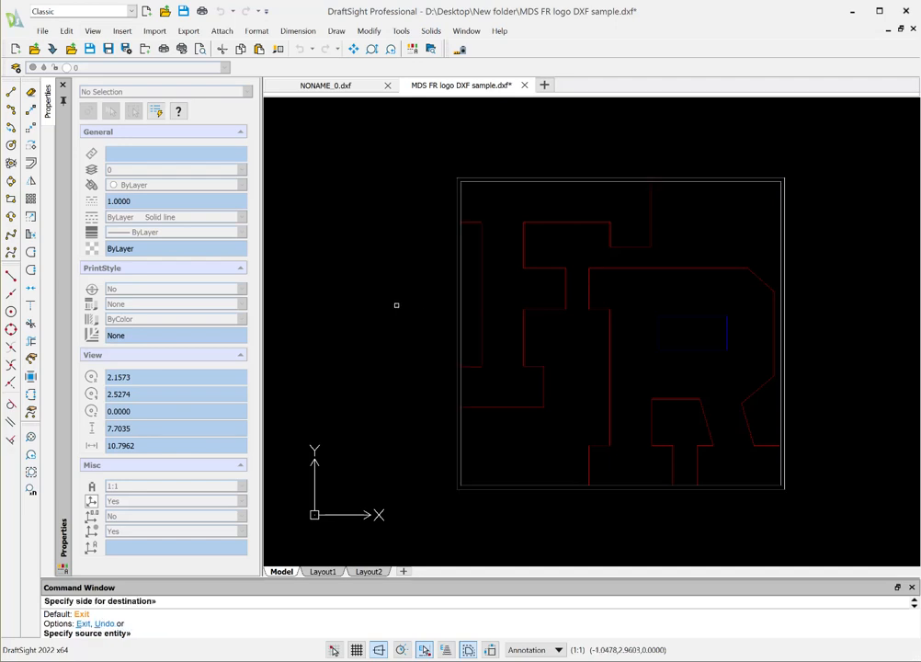
key("Escape")
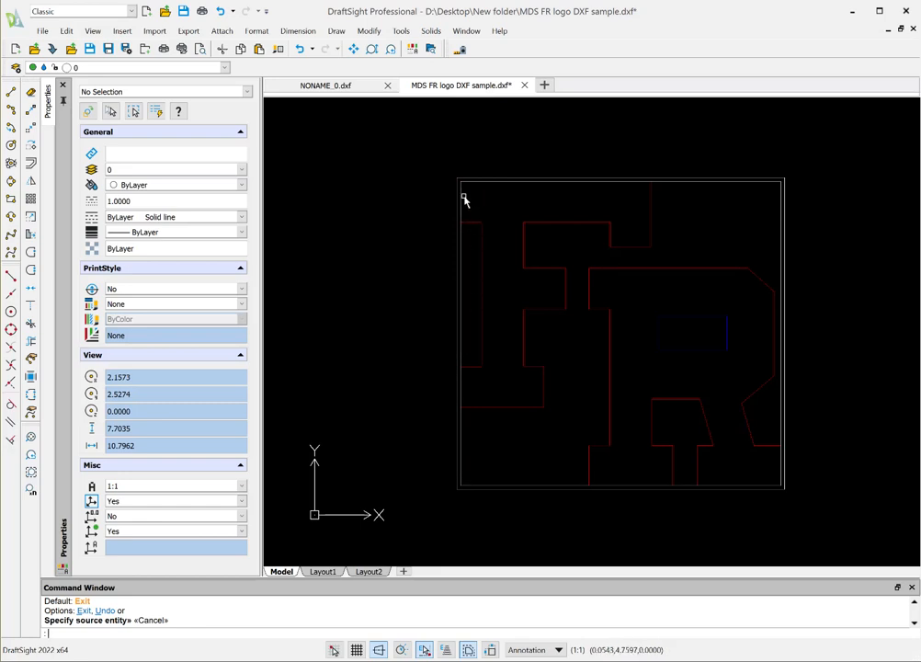
left_click(463, 263)
key("Delete")
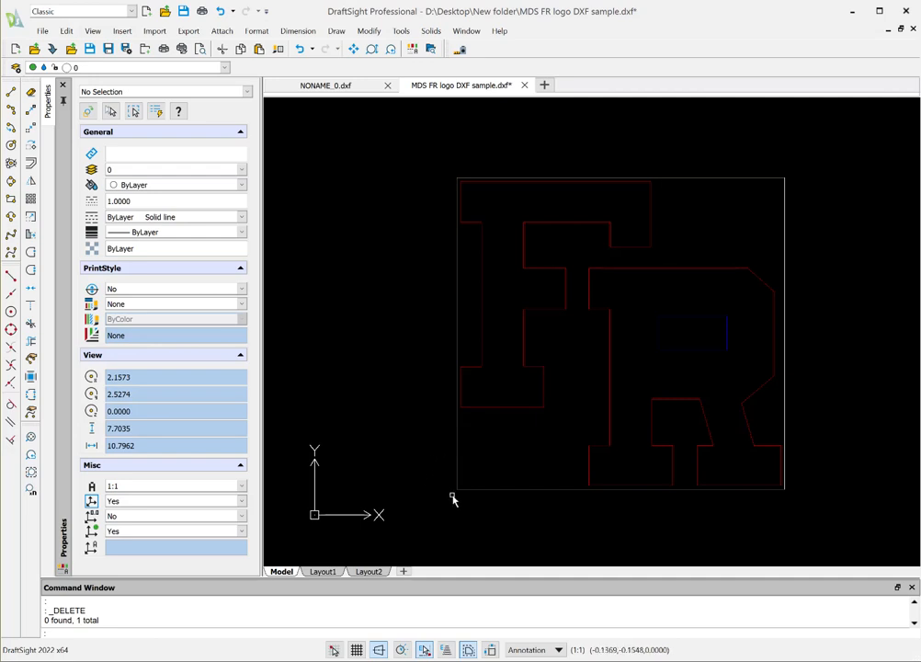
left_click(218, 13)
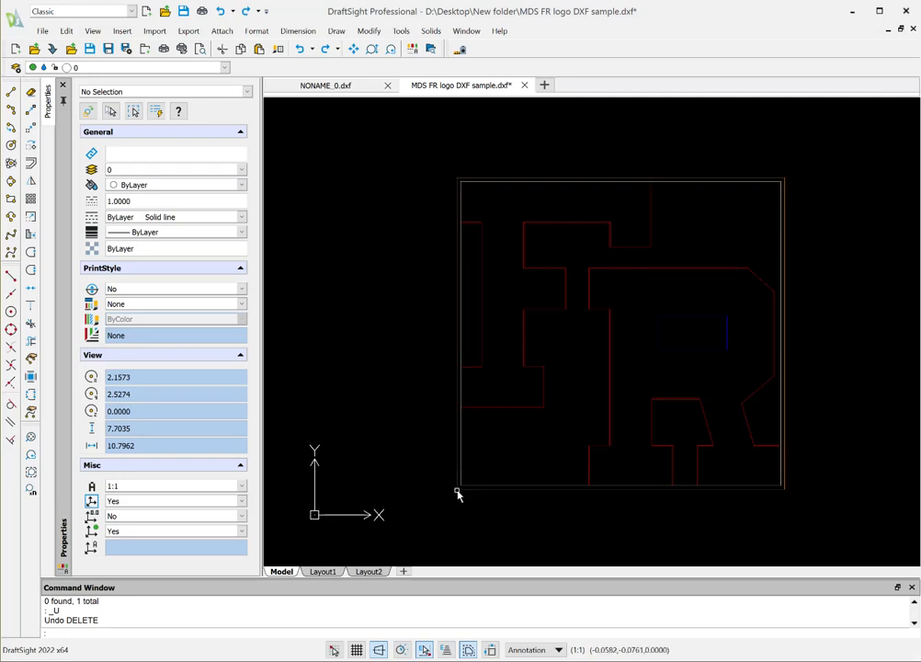
Move the logo and both rectangles from the outer rectangle's lower-left corner to 0,0, and delete the inner rectangle.
left_click(23, 108)
left_click(433, 154)
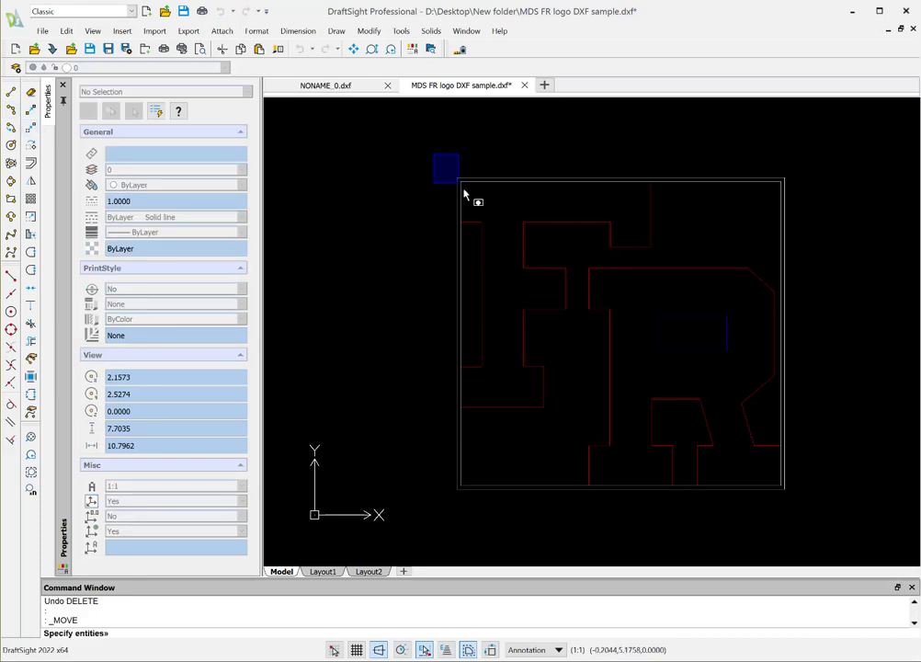
left_click(808, 502)
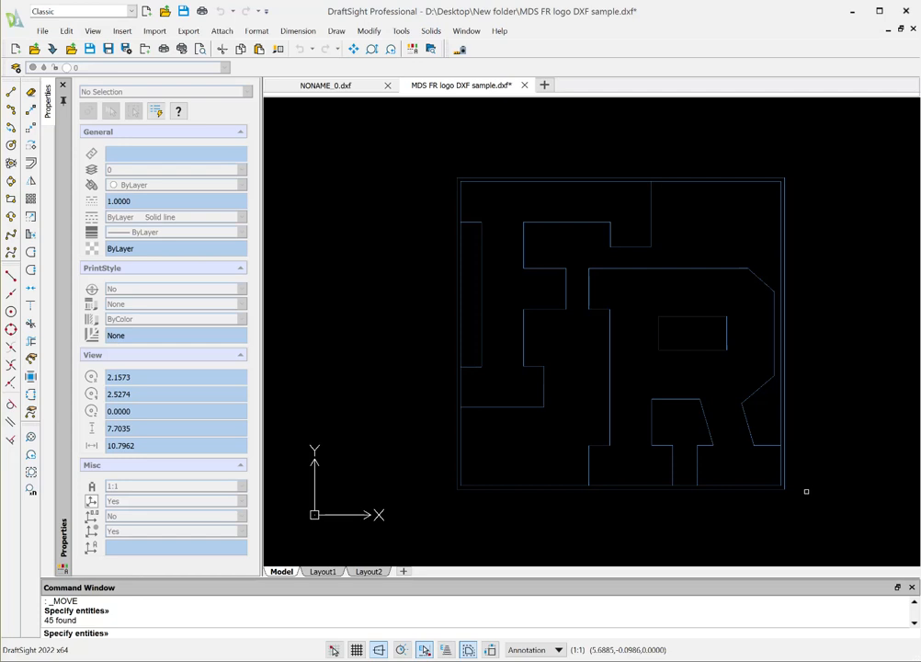
key("Return")
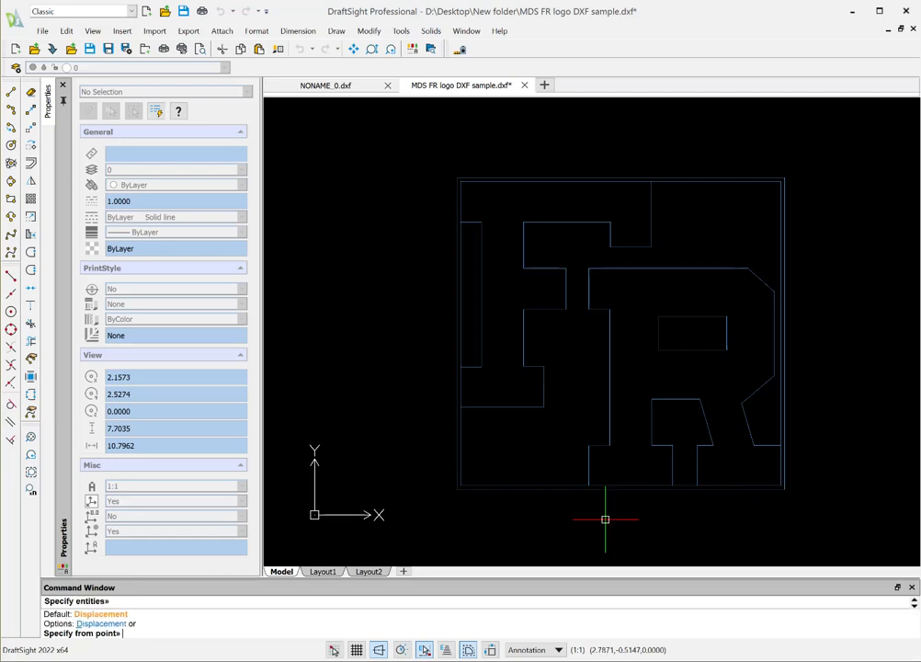
left_click(457, 488)
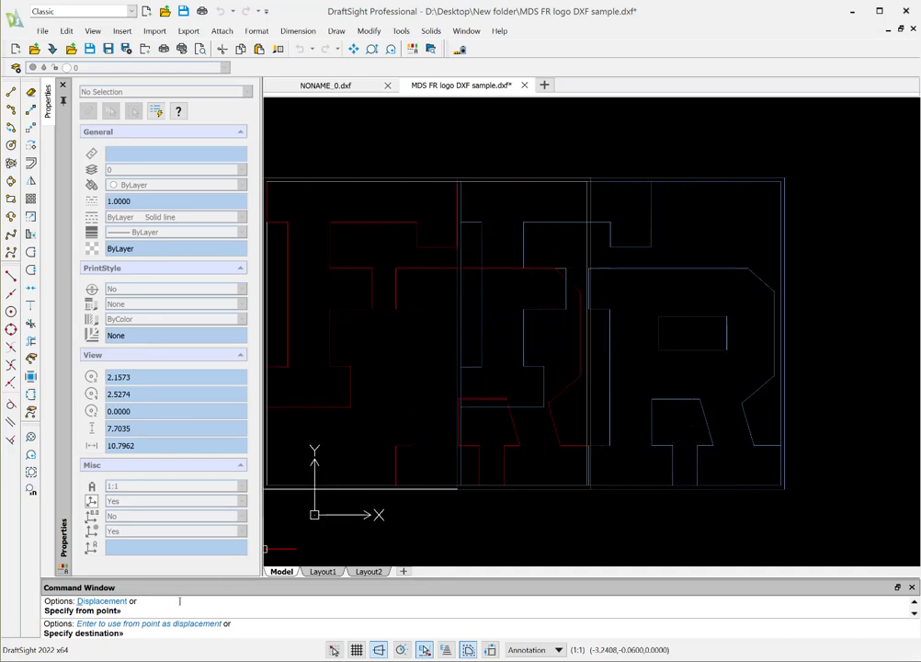
type("0,0")
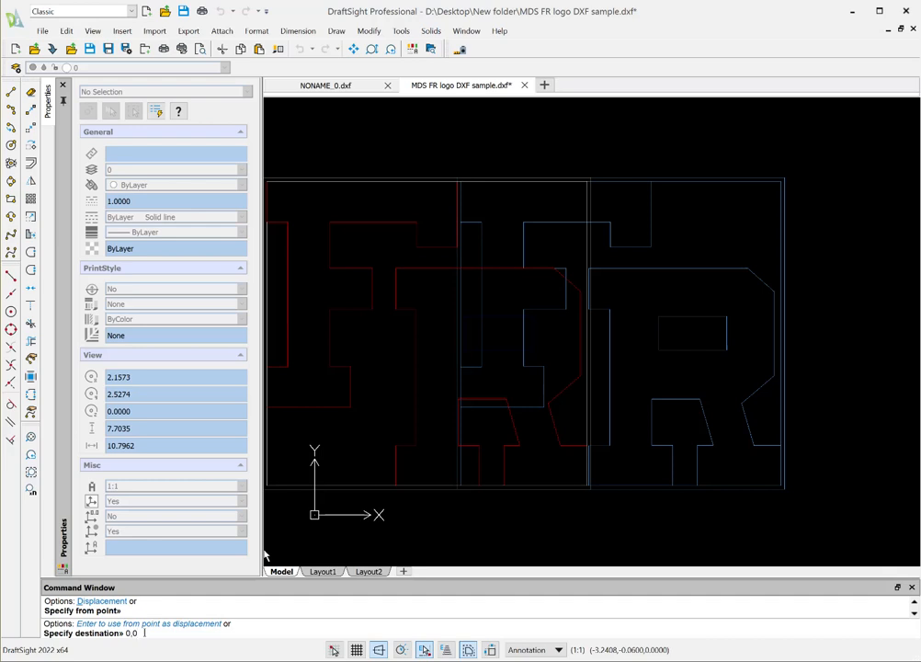
key("Return")
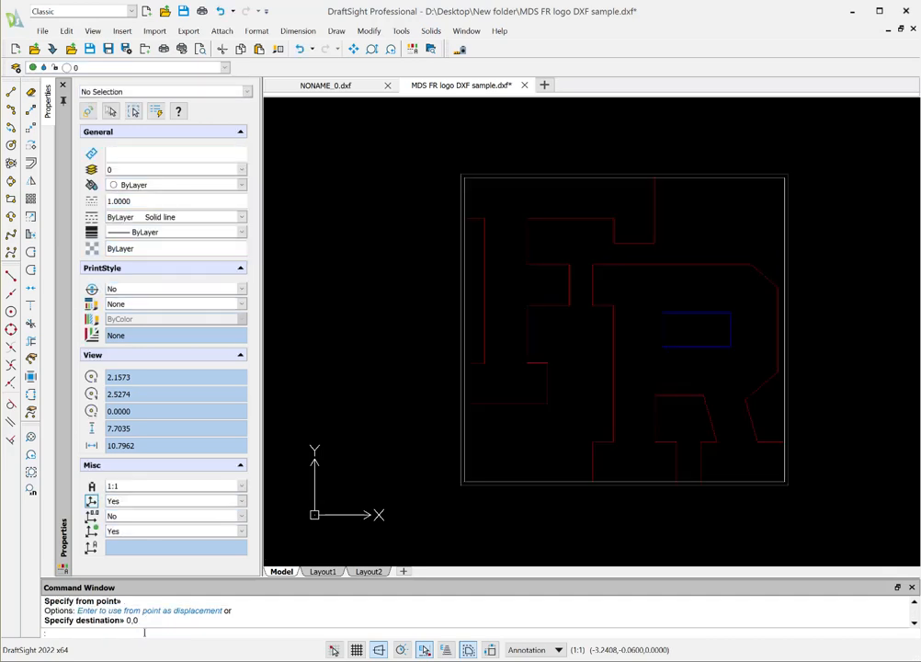
left_click(528, 482)
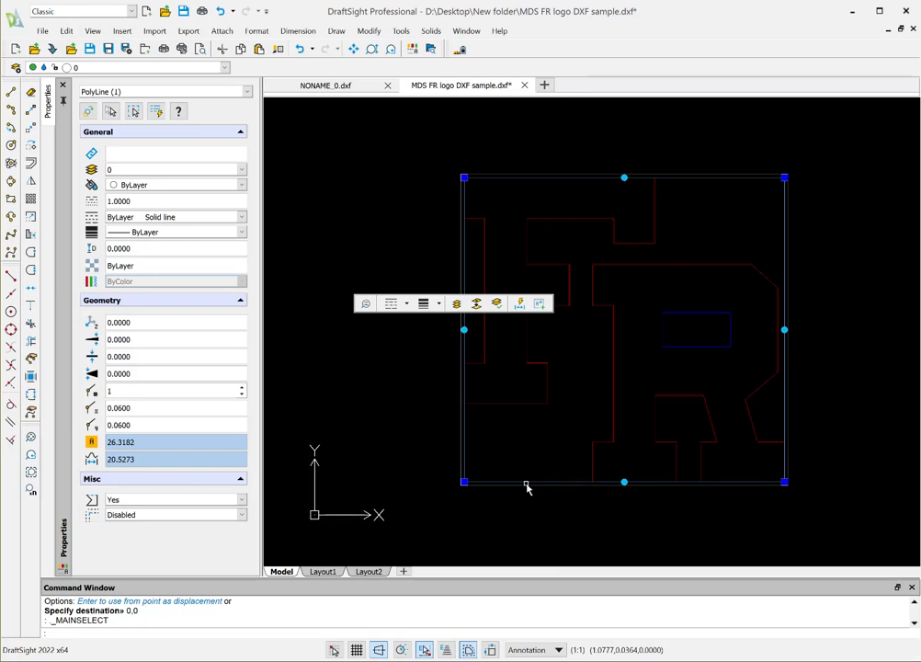
key("Delete")
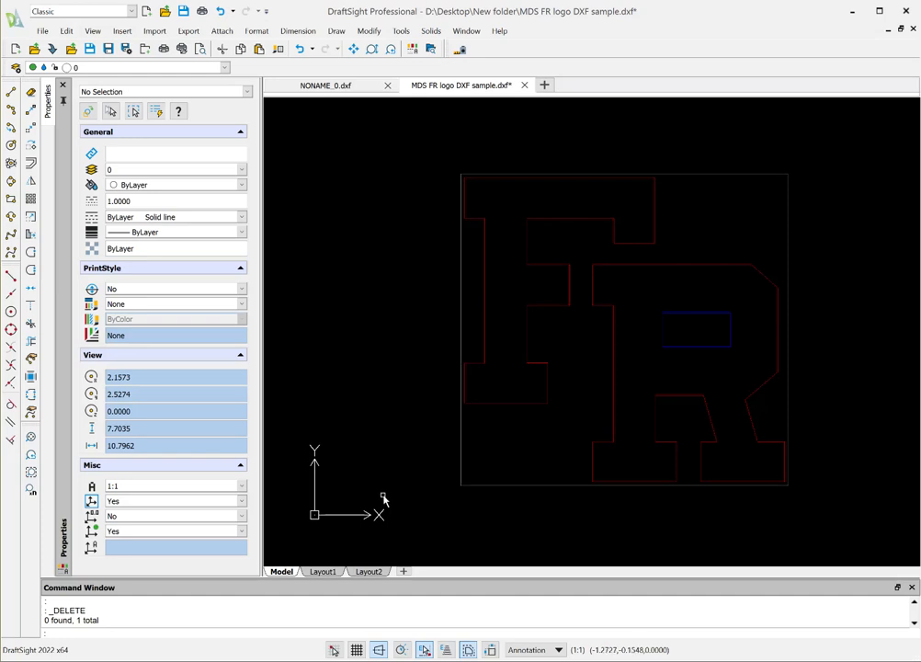
Inspect the individual line segments along the F's inner edges by selecting five of them, and clear the selection.
left_click(568, 280)
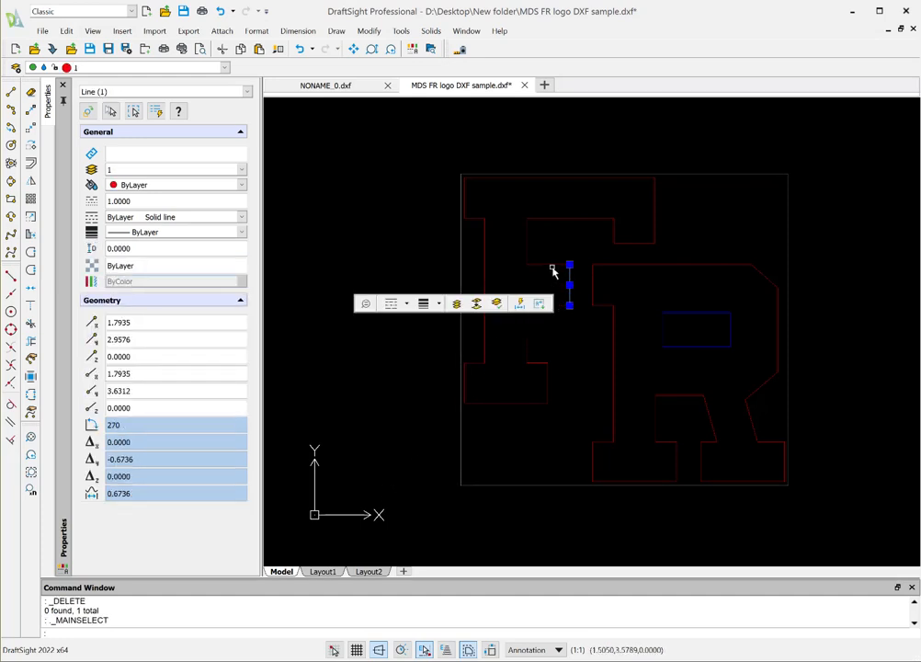
left_click(551, 268)
left_click(528, 243)
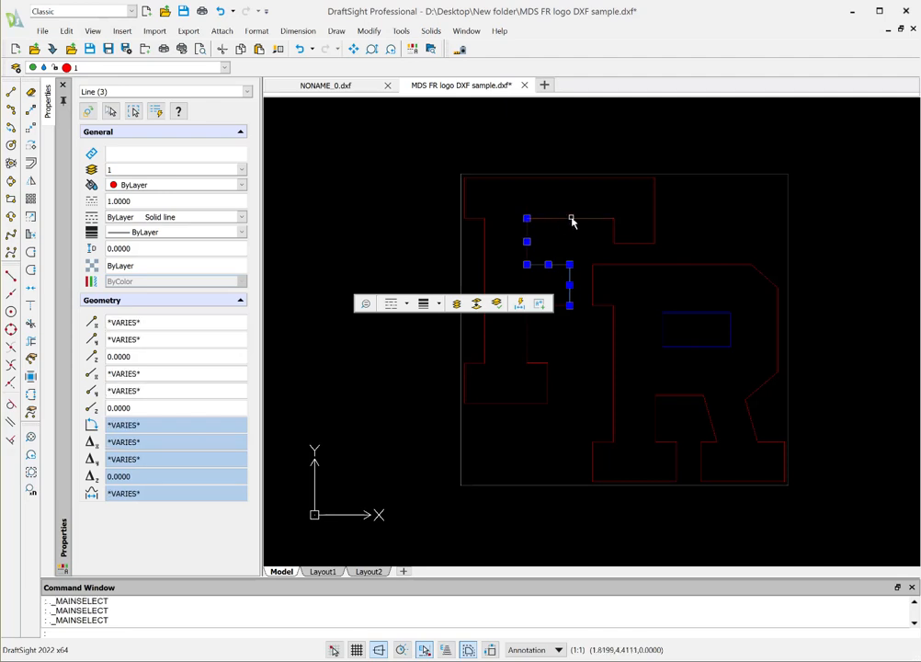
left_click(571, 217)
left_click(615, 236)
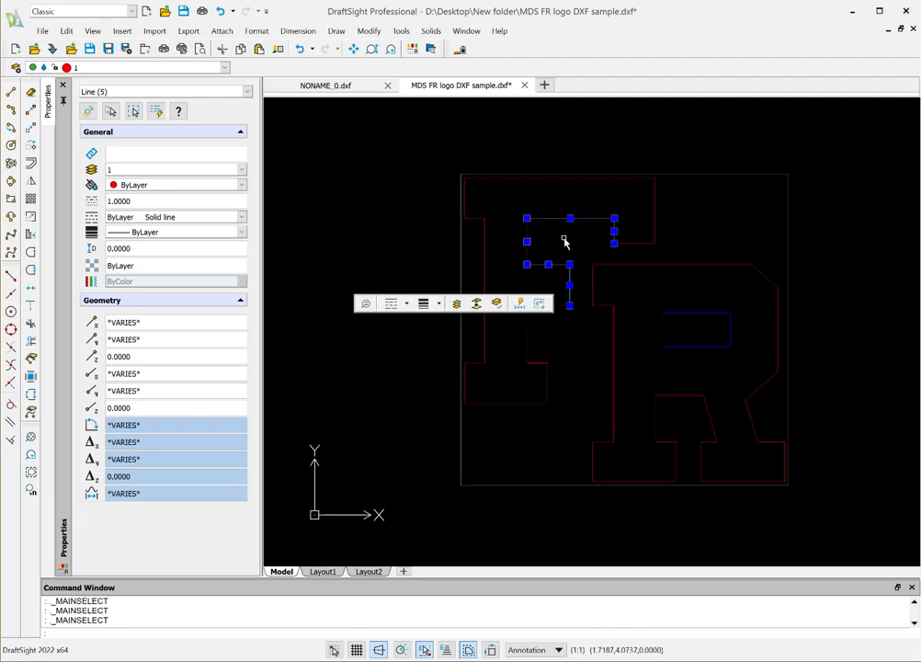
key("Escape")
key("Escape")
key("Escape")
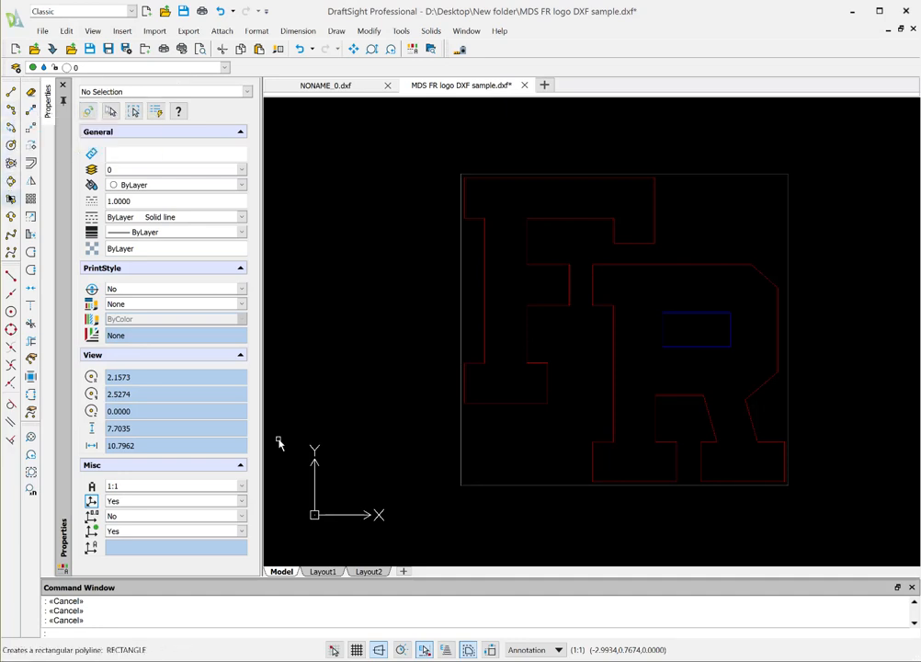
Trace the F's outline corner by corner with a polyline, starting at its upper-right corner, and close it.
left_click(11, 217)
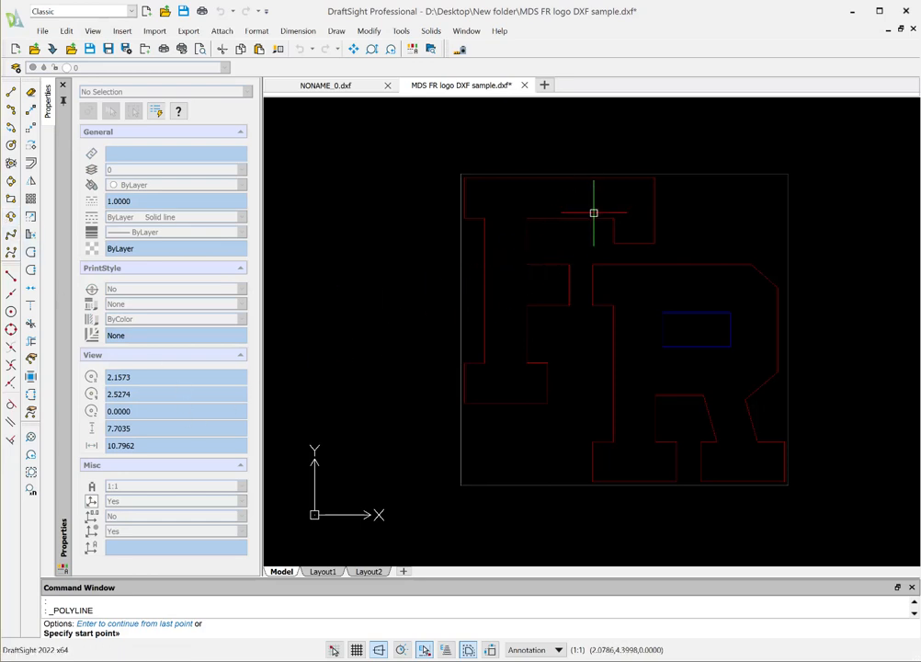
left_click(654, 177)
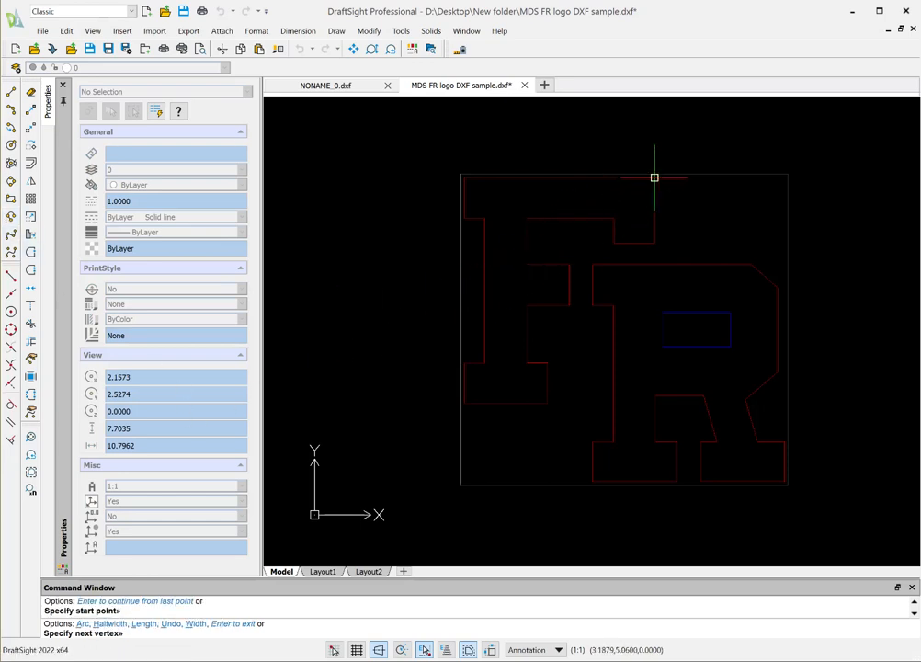
left_click(653, 243)
left_click(614, 243)
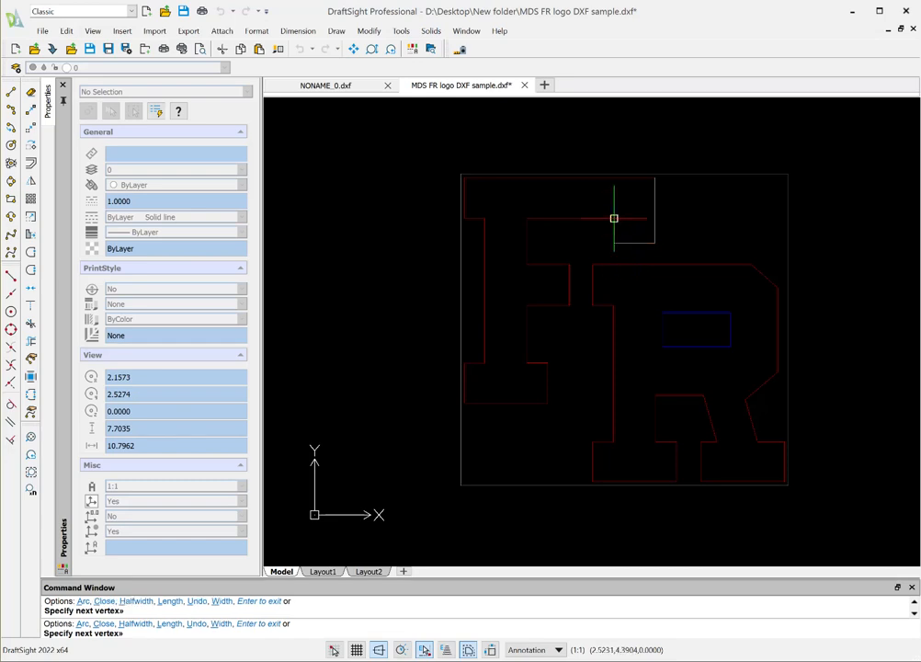
left_click(614, 218)
left_click(527, 218)
left_click(527, 265)
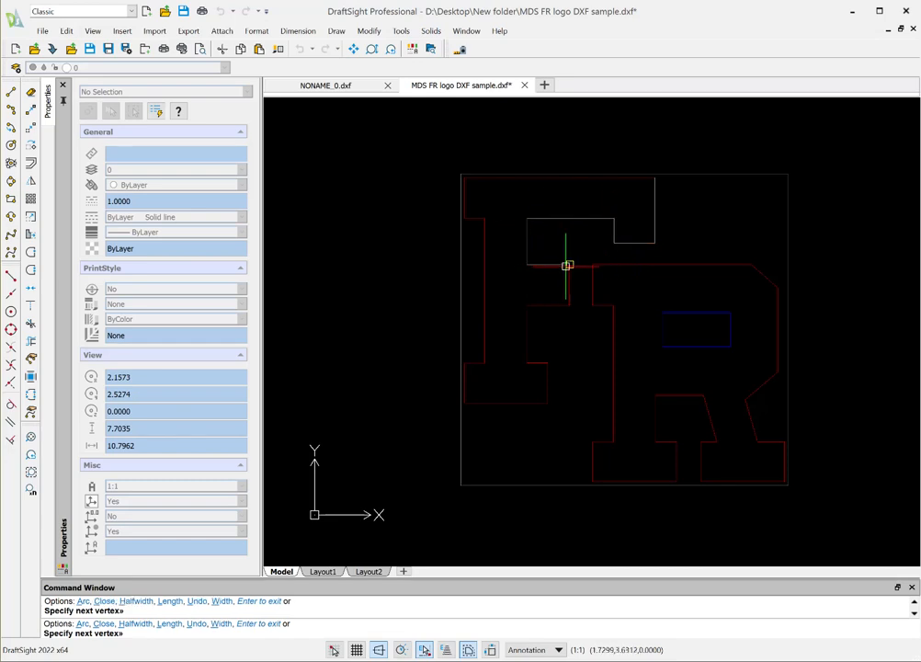
left_click(567, 265)
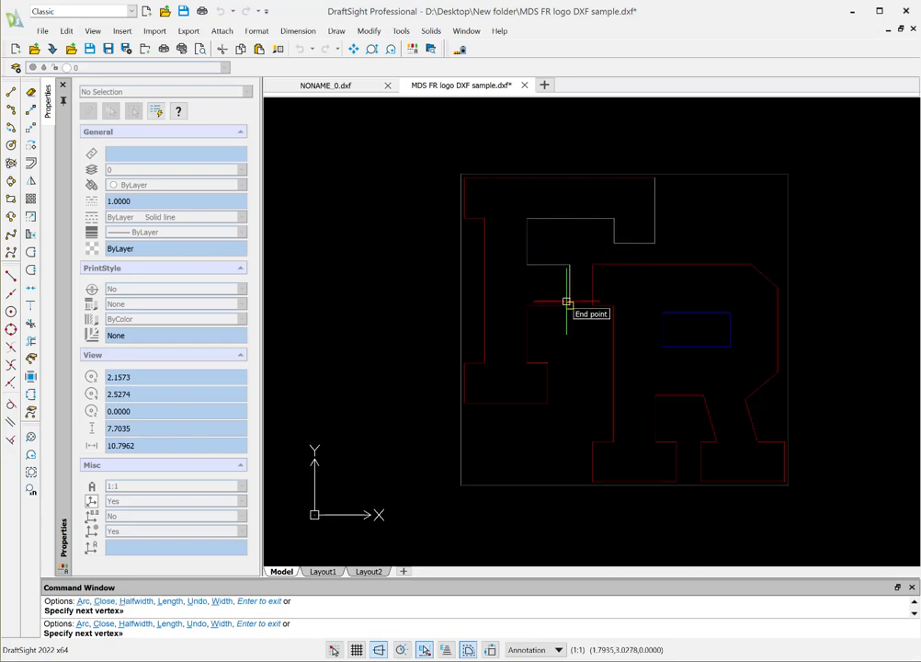
left_click(569, 303)
left_click(526, 304)
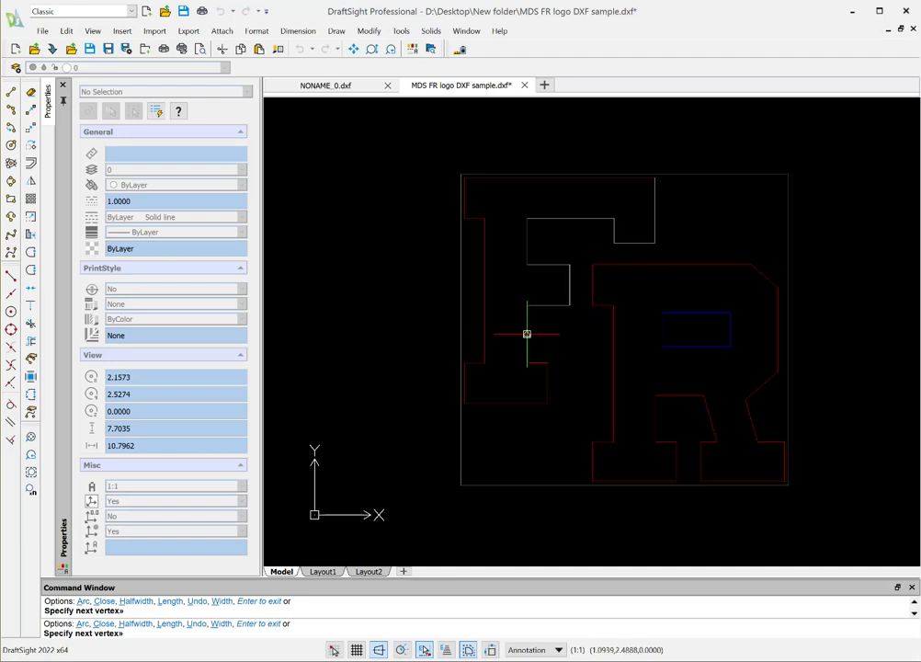
left_click(527, 362)
left_click(549, 362)
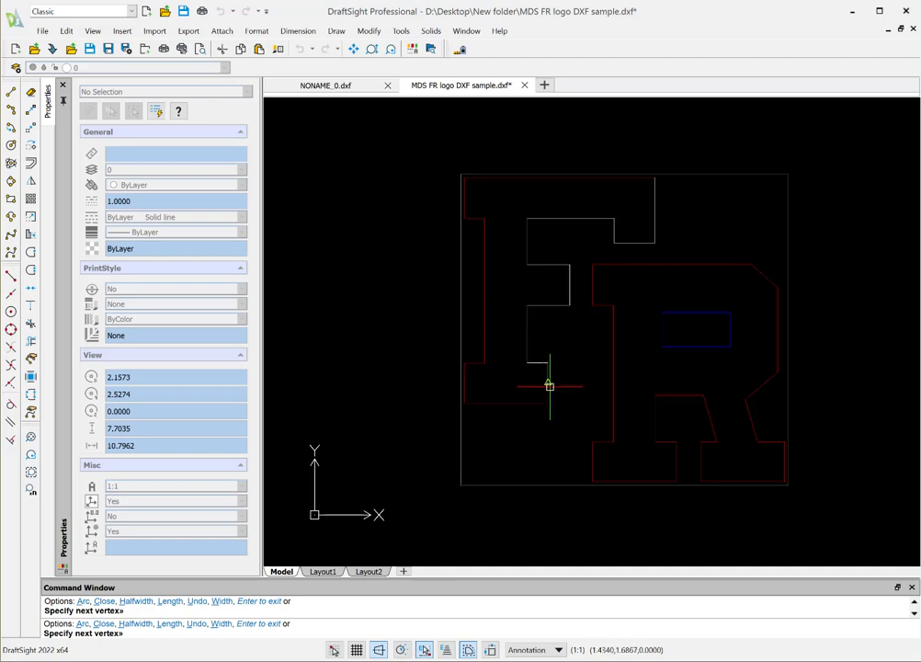
left_click(549, 403)
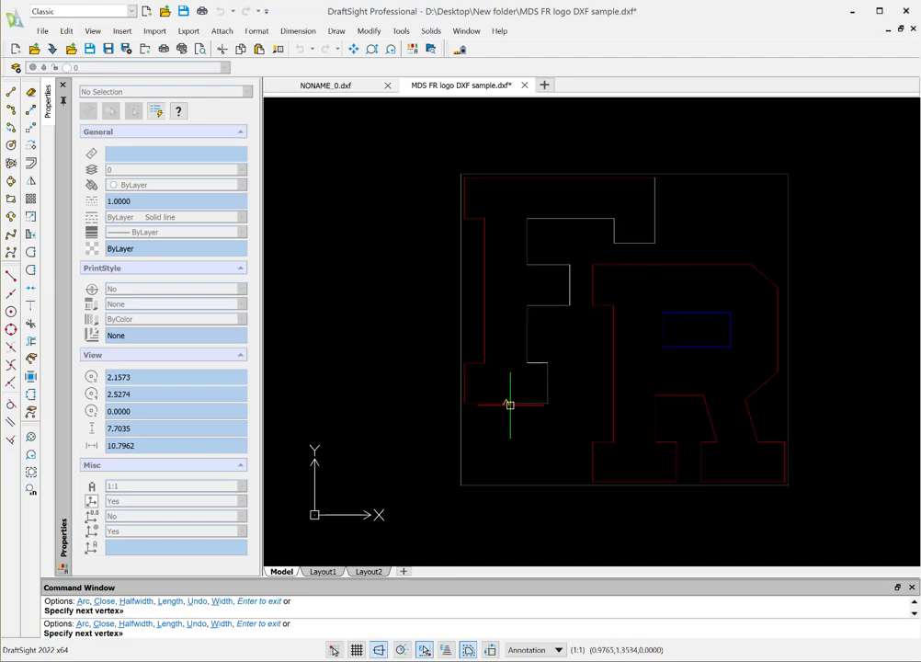
left_click(464, 403)
left_click(464, 363)
left_click(484, 363)
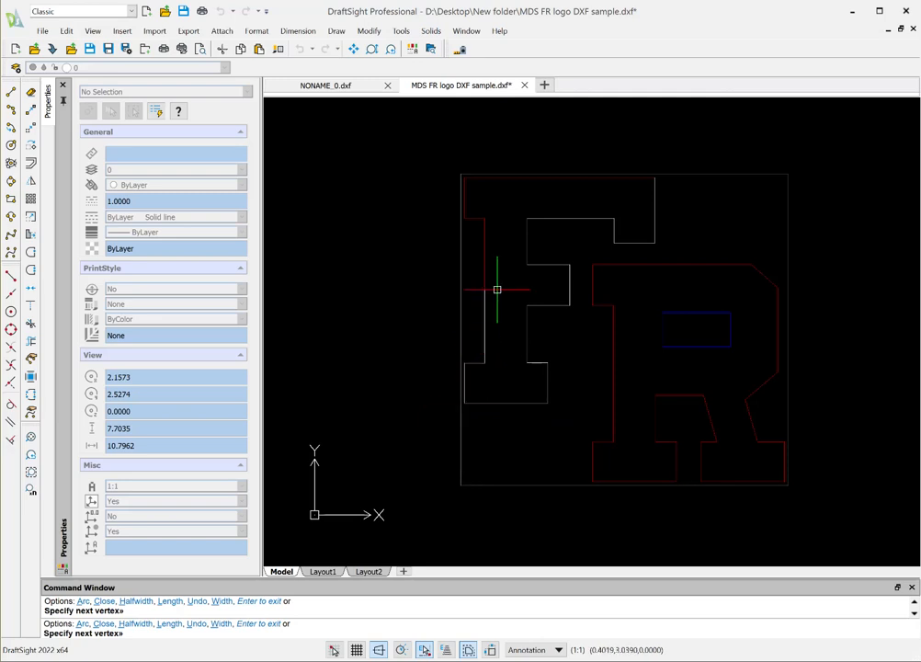
left_click(464, 218)
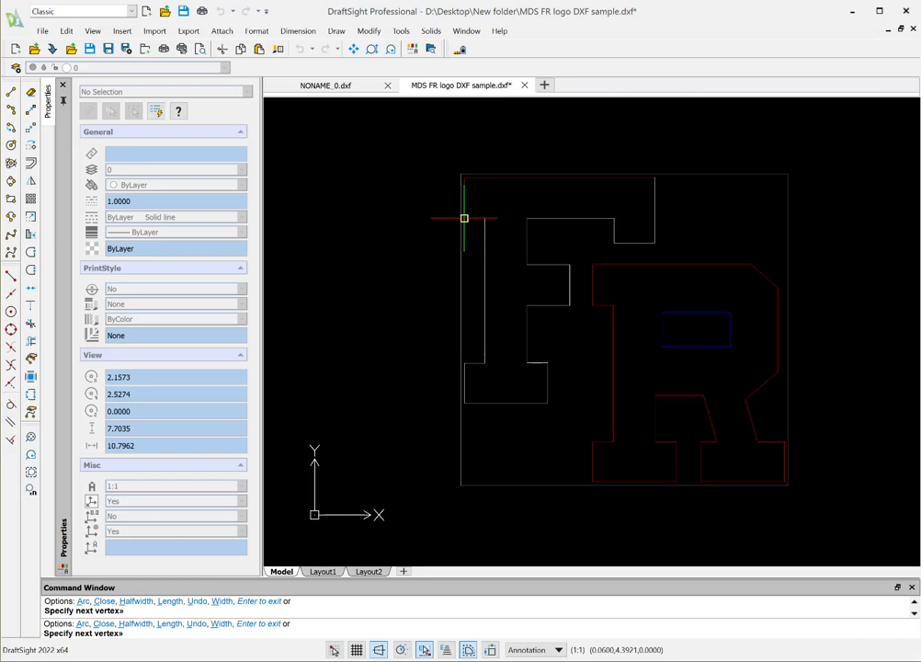
left_click(653, 177)
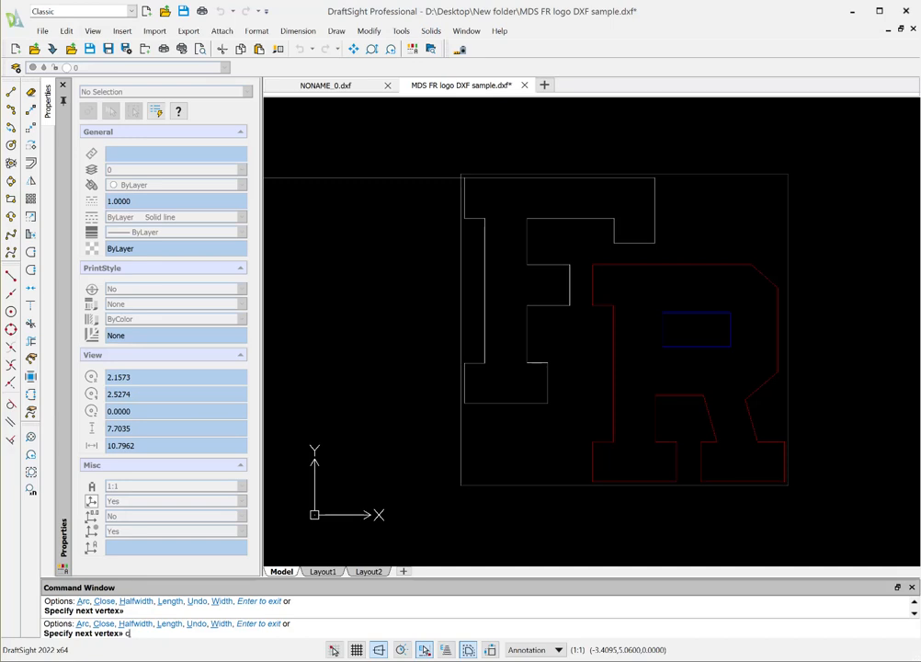
key("Return")
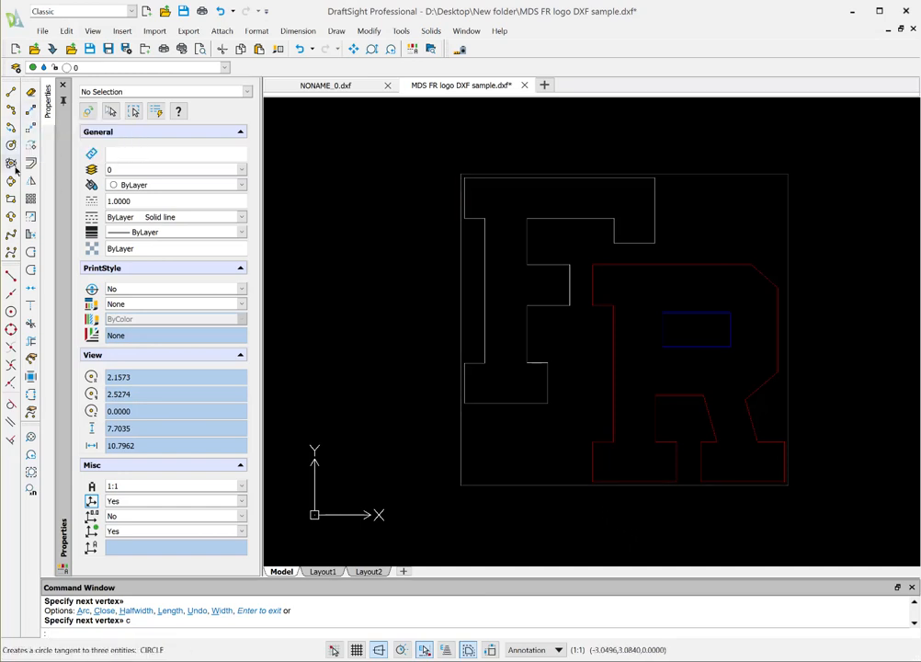
Trace the R's outer outline corner by corner with a polyline, starting at its upper-left corner, and close it.
left_click(10, 217)
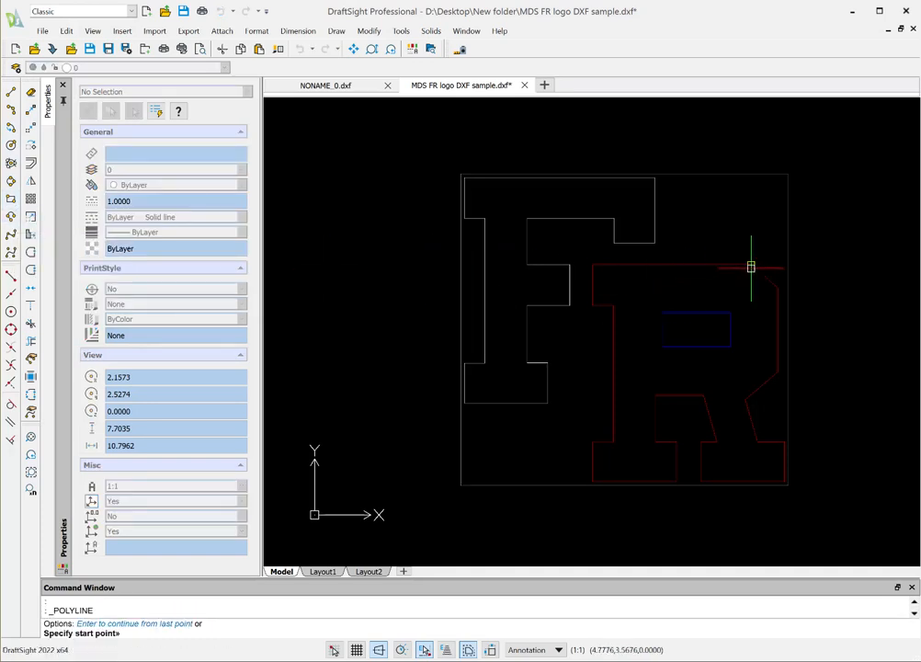
left_click(592, 265)
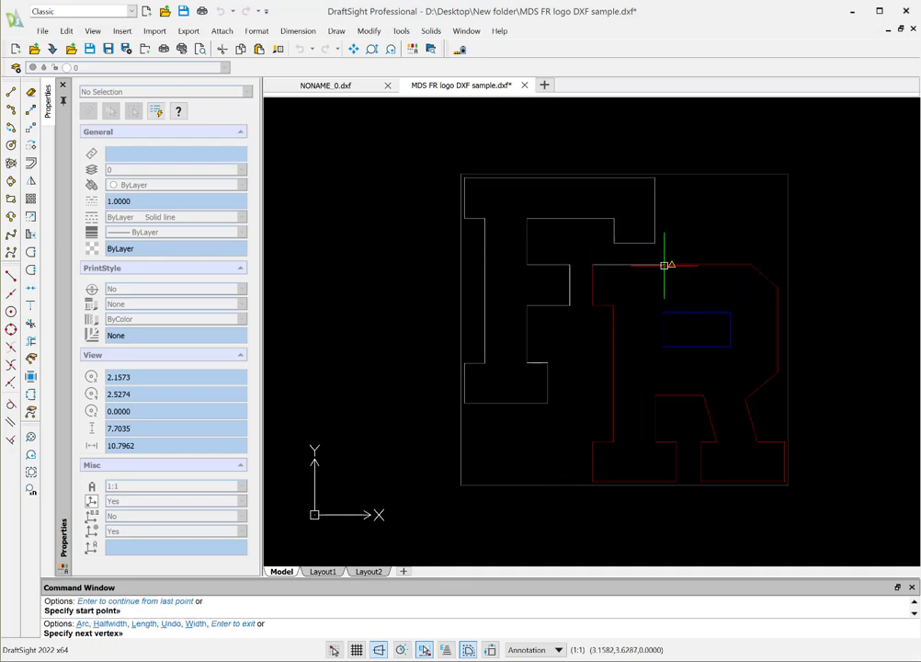
left_click(753, 264)
left_click(776, 287)
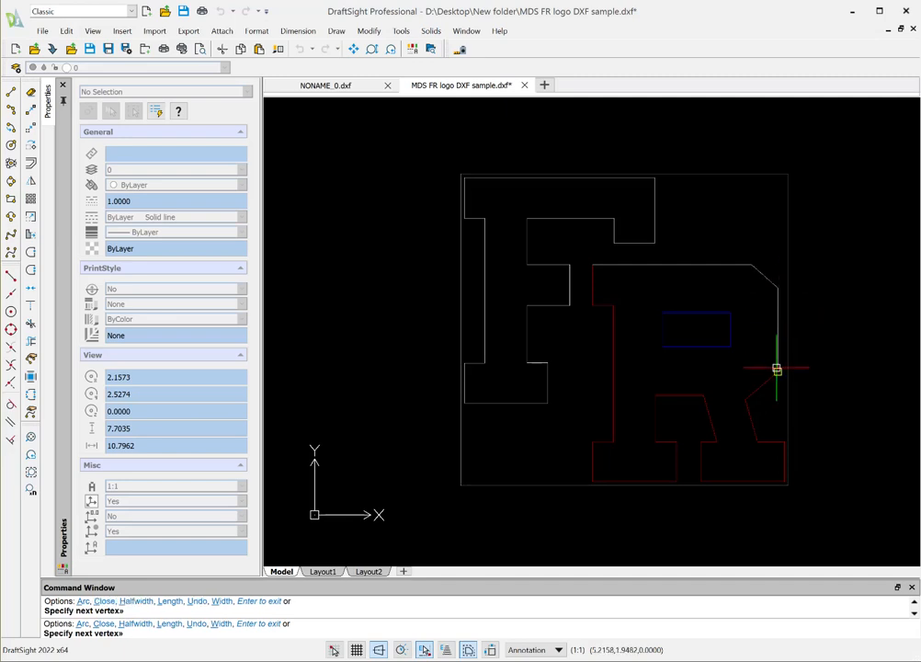
left_click(778, 370)
left_click(746, 398)
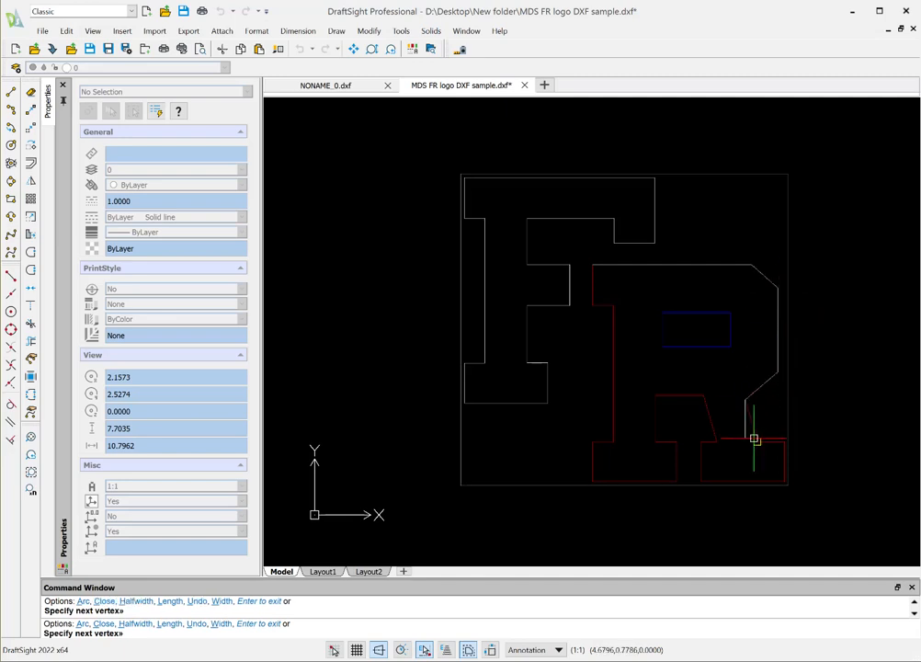
left_click(756, 440)
left_click(782, 441)
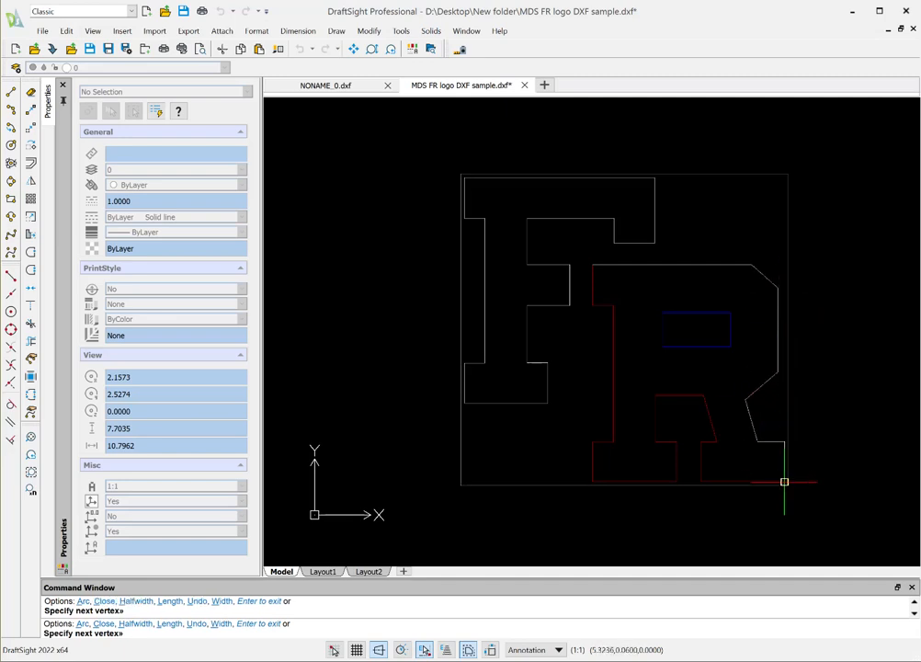
left_click(783, 482)
left_click(701, 482)
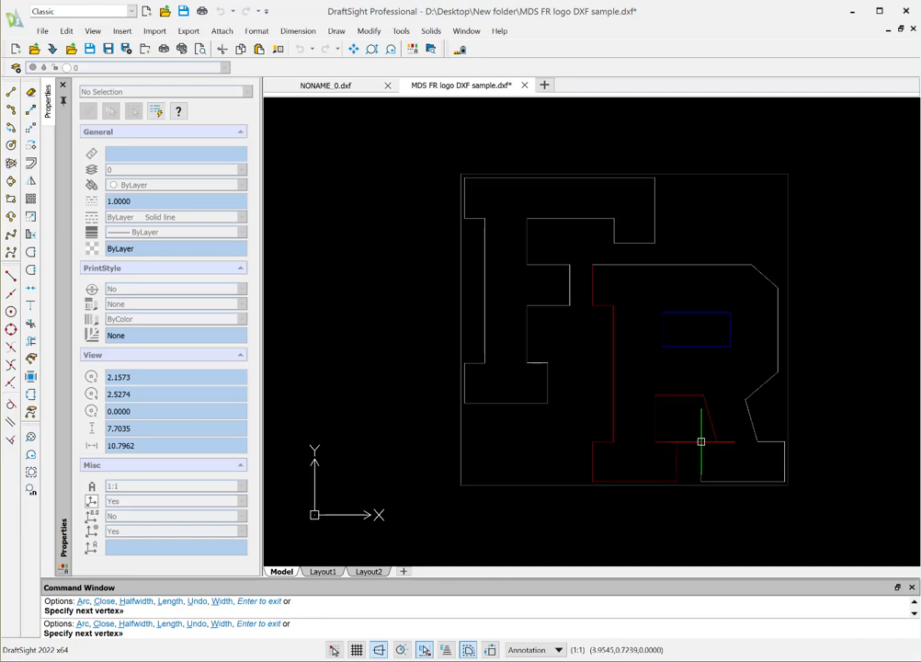
left_click(700, 441)
left_click(717, 441)
left_click(703, 395)
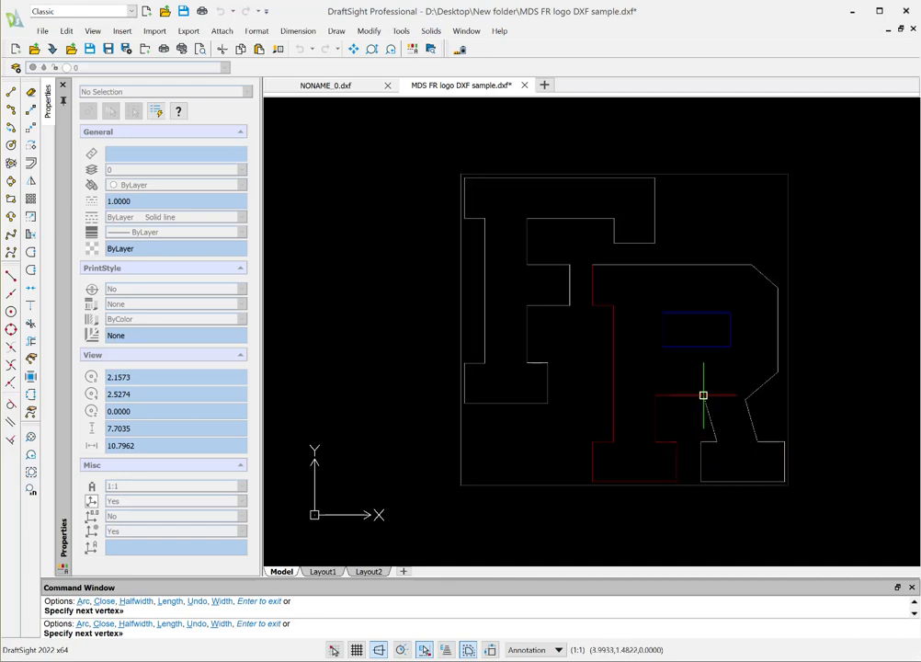
left_click(654, 395)
left_click(654, 441)
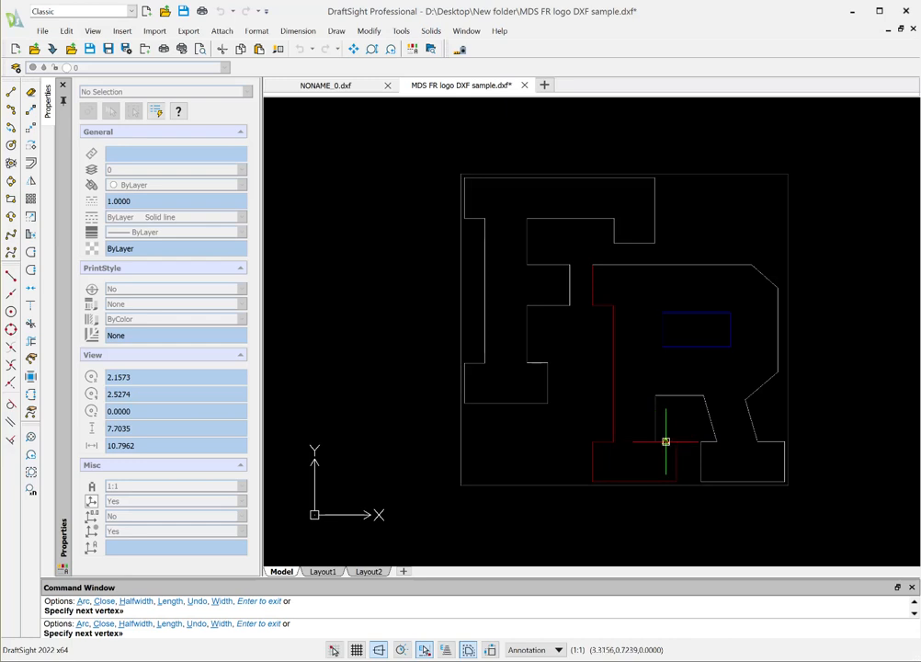
left_click(676, 441)
left_click(676, 480)
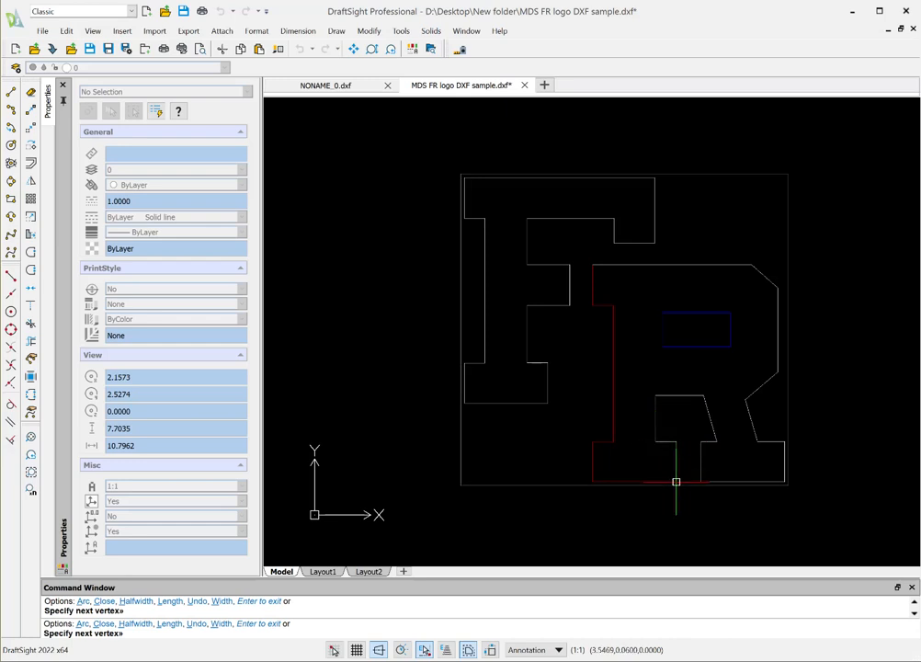
left_click(592, 480)
left_click(591, 441)
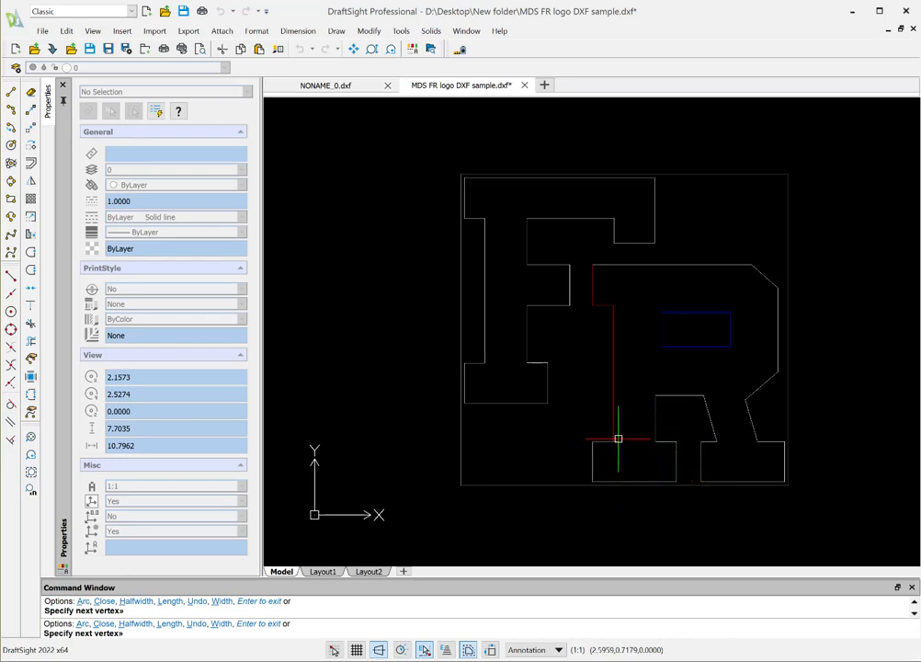
left_click(613, 441)
left_click(613, 303)
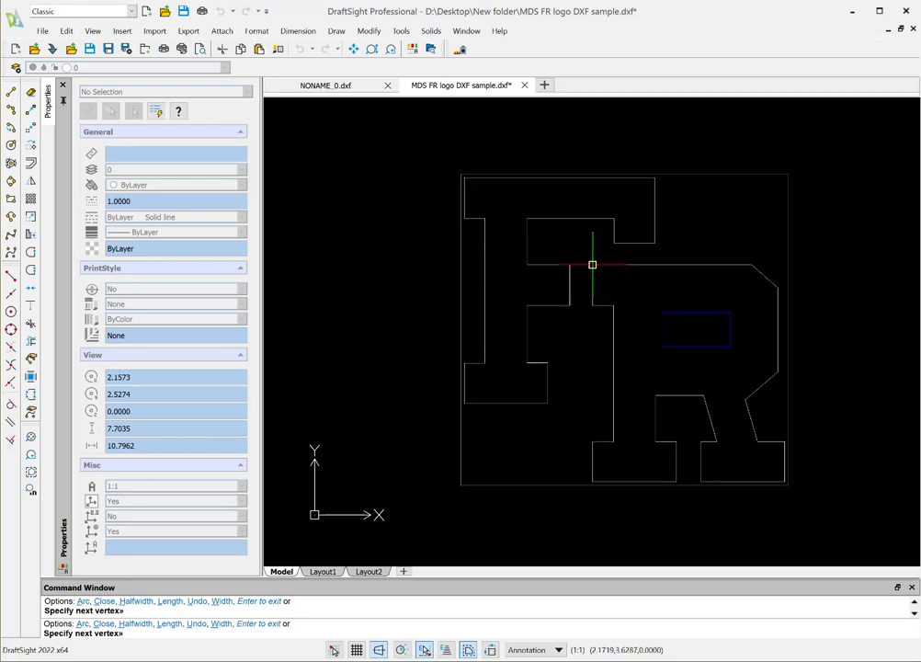
type("cl")
key("Return")
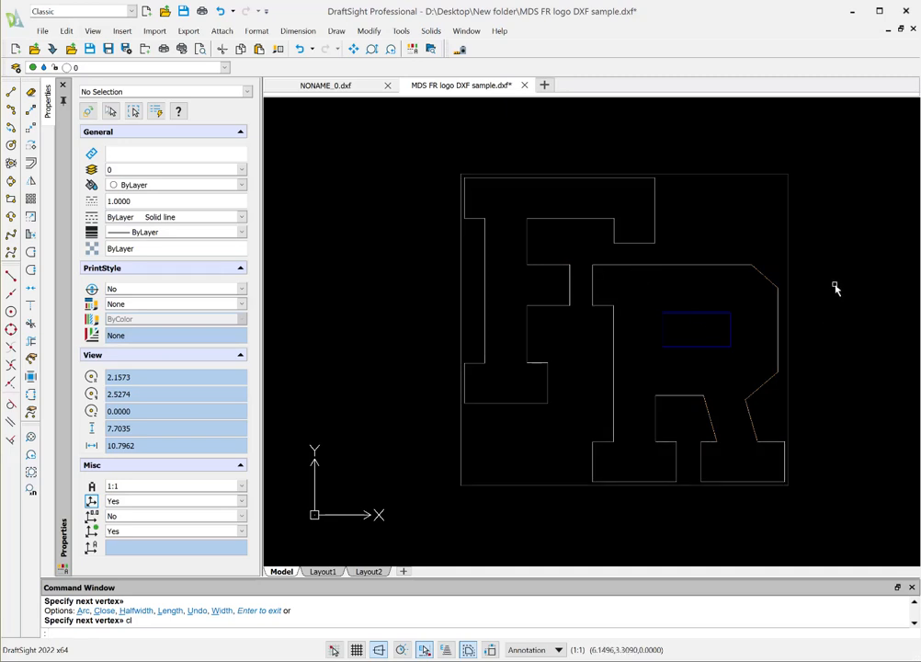
Trace the rectangular opening inside the R with a polyline, starting at its upper-left corner, and close it.
left_click(12, 220)
left_click(663, 313)
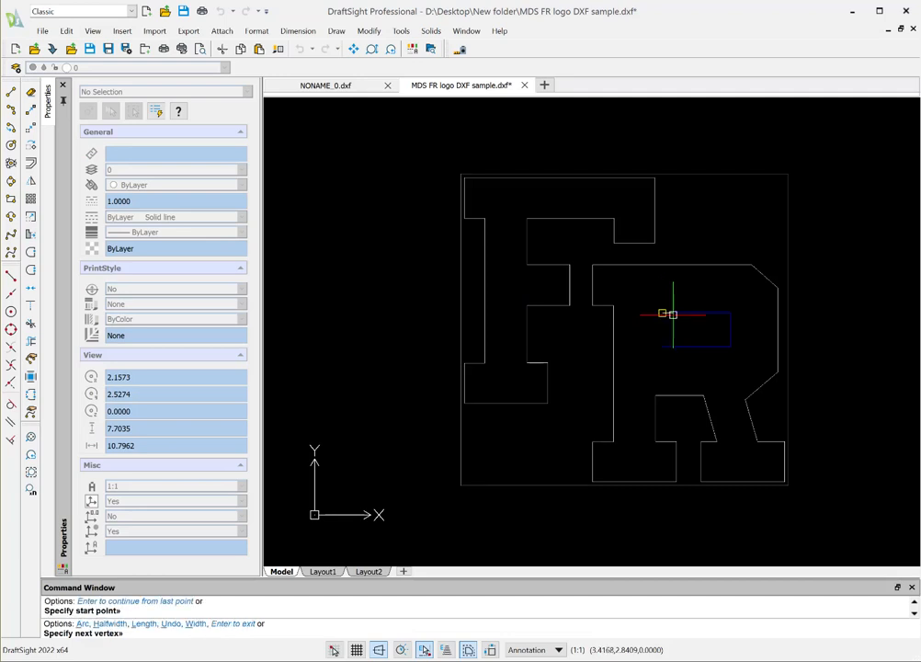
left_click(731, 313)
left_click(730, 346)
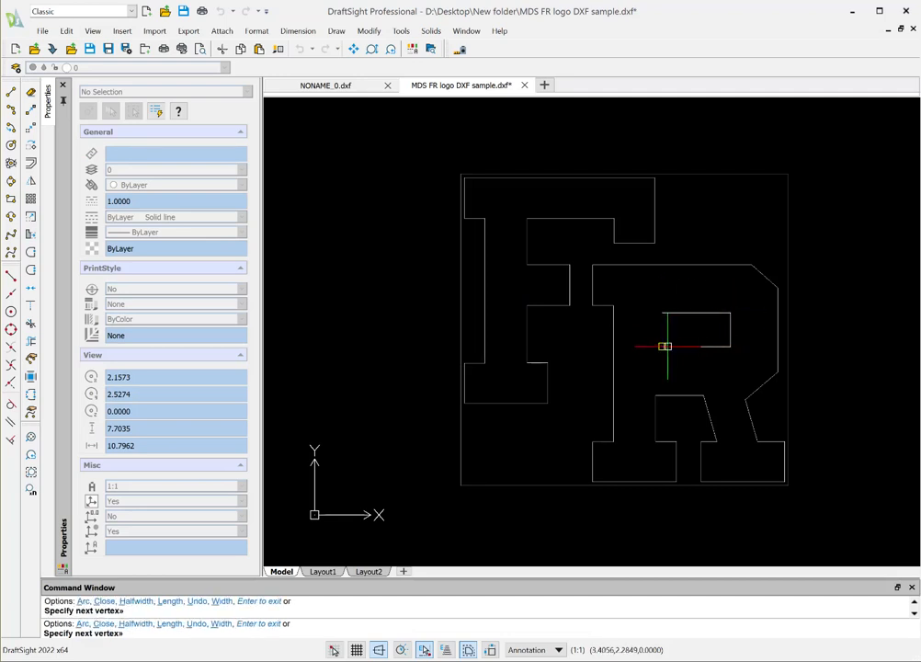
left_click(665, 346)
left_click(662, 314)
type("c")
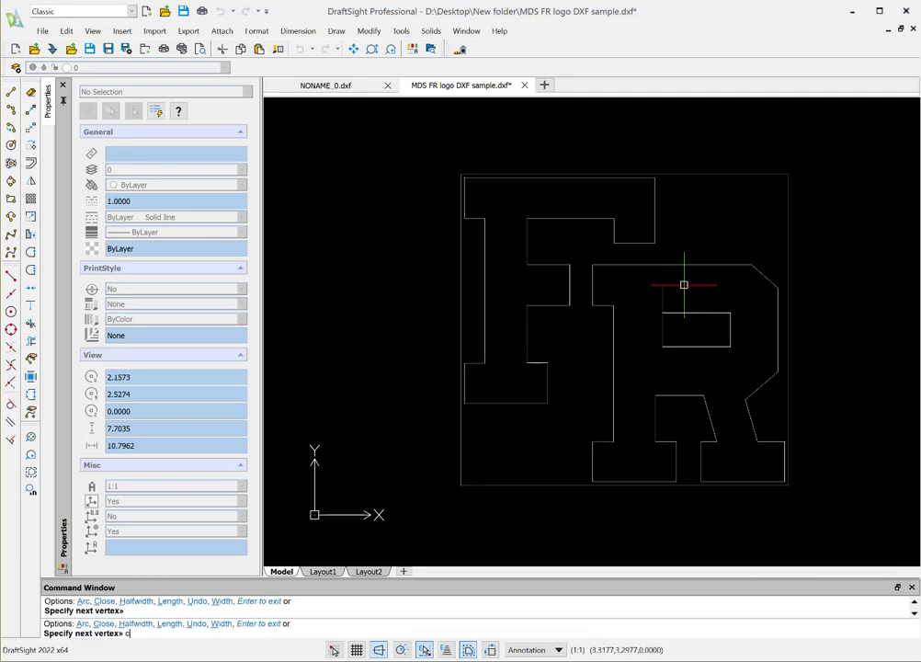
type("l")
key("Return")
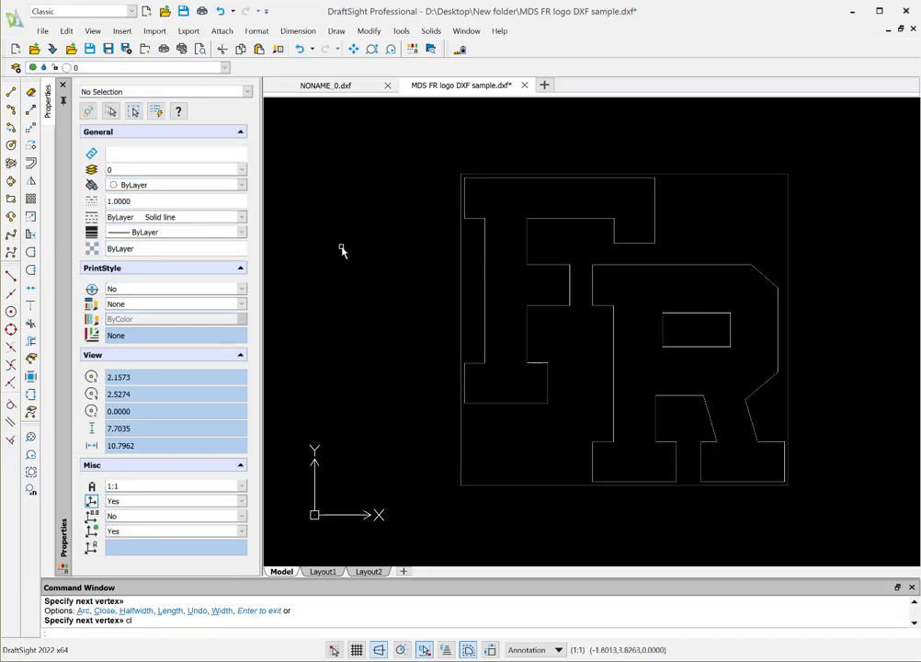
Hide layer 0 despite it being active, and delete all the original logo lines on the other layers.
left_click(224, 68)
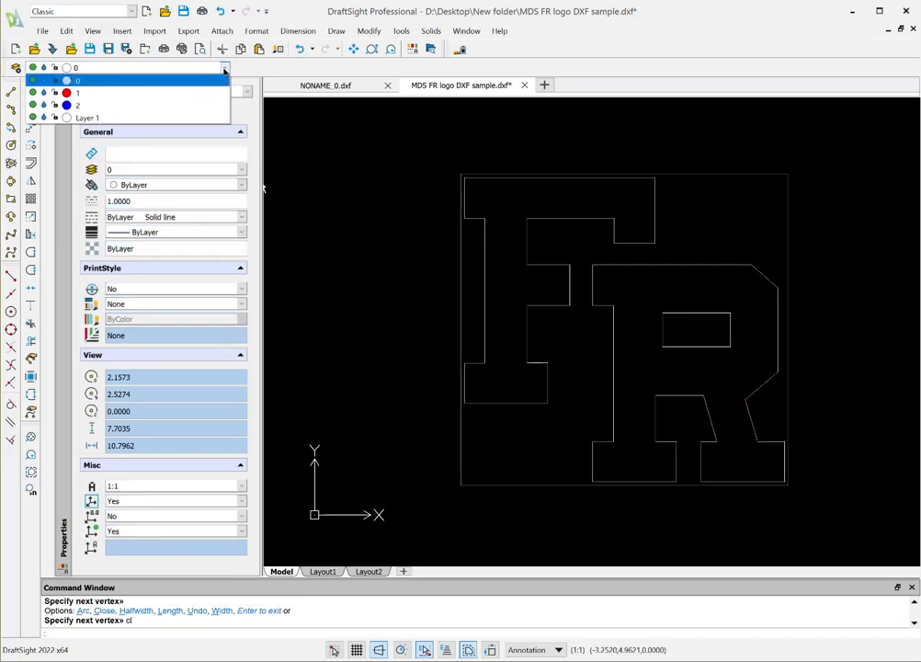
left_click(48, 81)
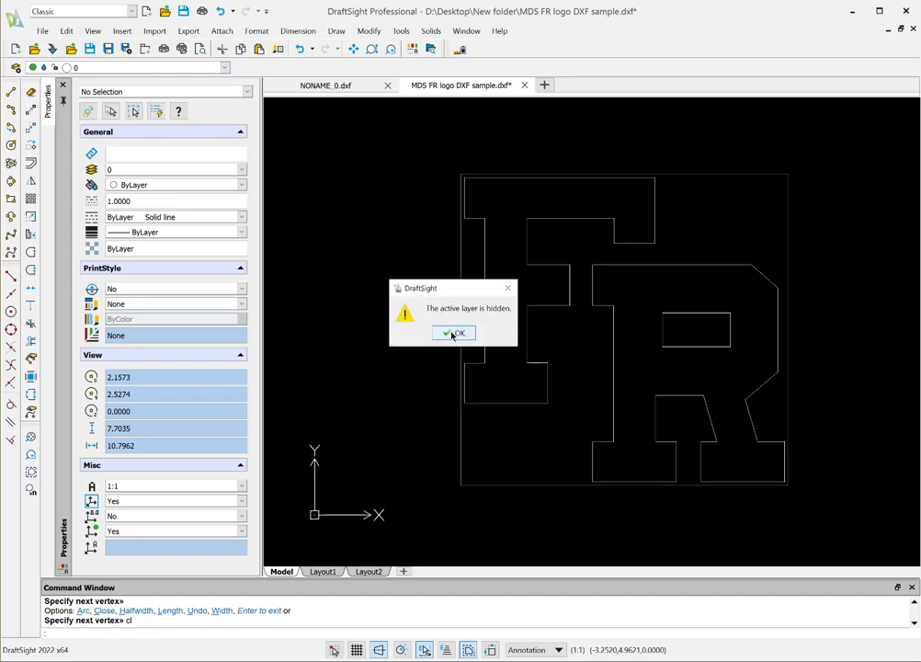
left_click(456, 333)
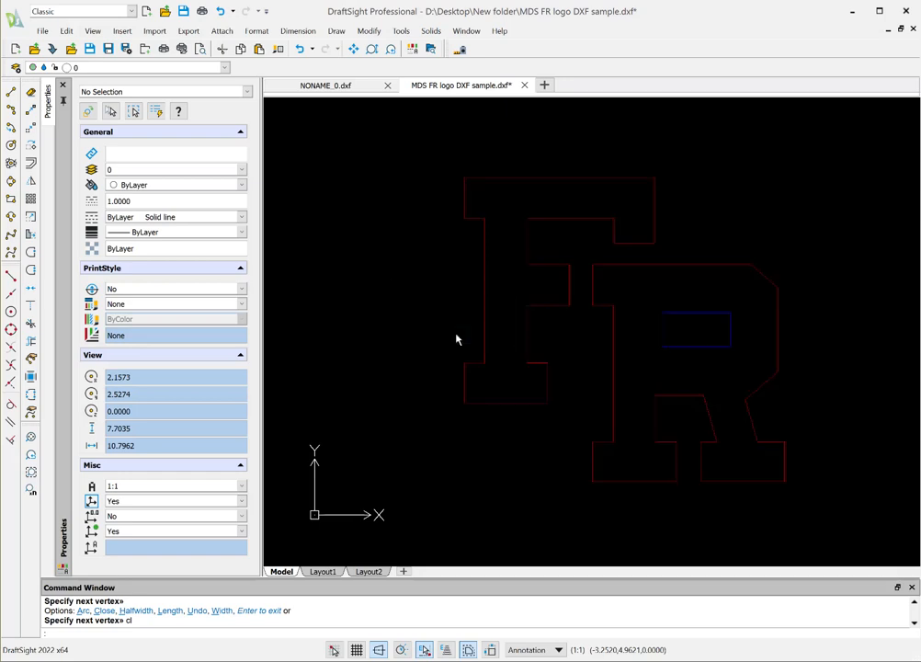
mouse_move(397, 138)
left_mouse_down()
mouse_move(600, 391)
mouse_move(836, 559)
mouse_move(858, 552)
left_mouse_up()
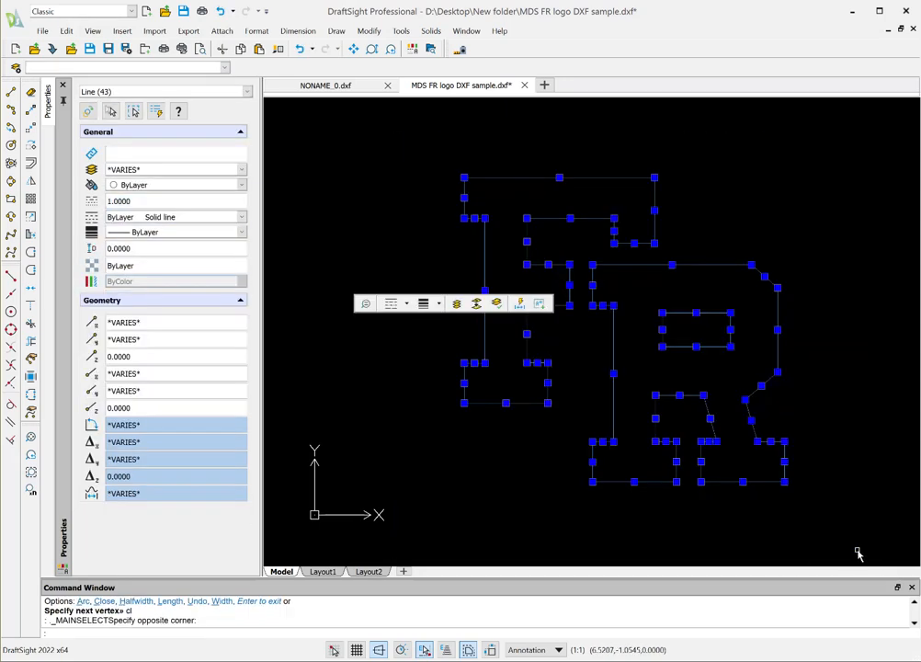
key("Delete")
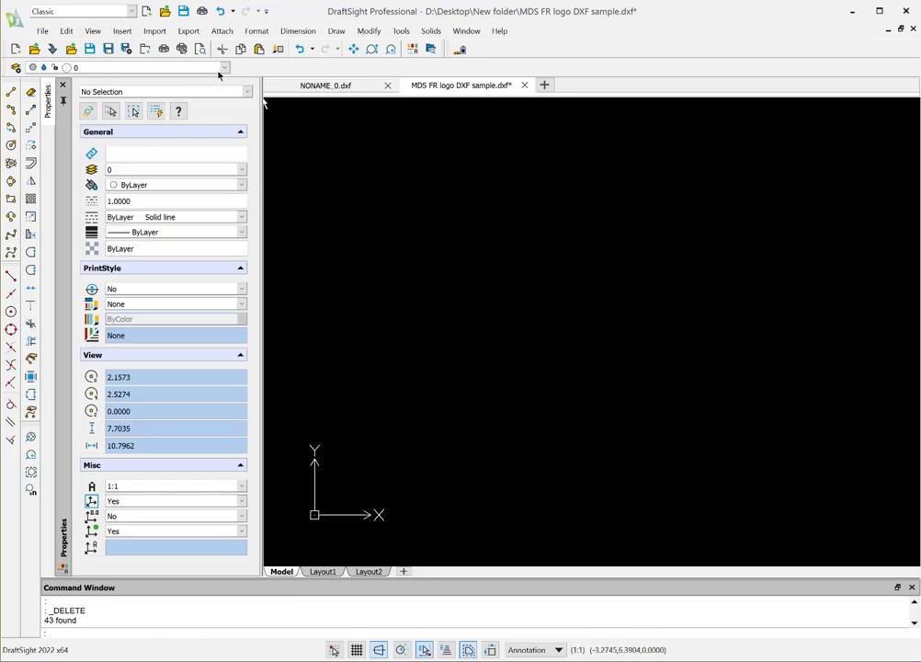
Show layer 0 again.
left_click(33, 68)
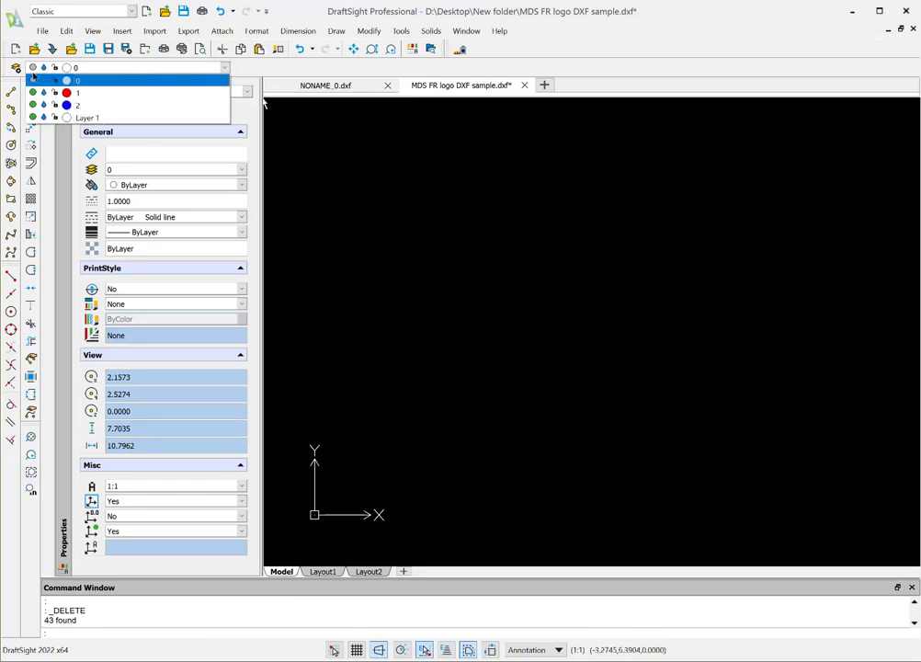
left_click(33, 81)
left_click(256, 227)
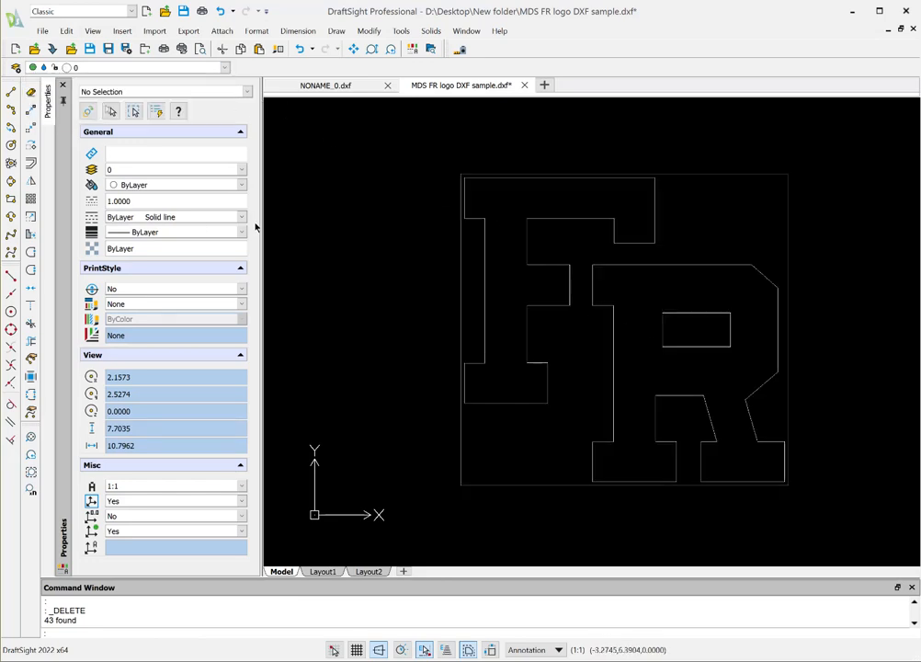
Assign the outer polylines of the F and the R to layer 1, and clear the selection.
left_click(485, 290)
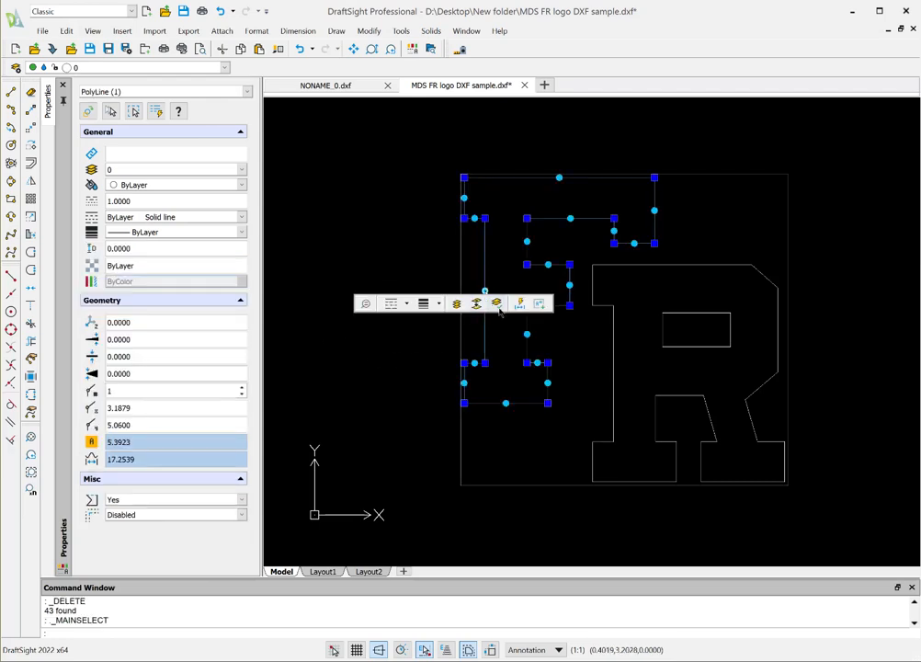
left_click(613, 311)
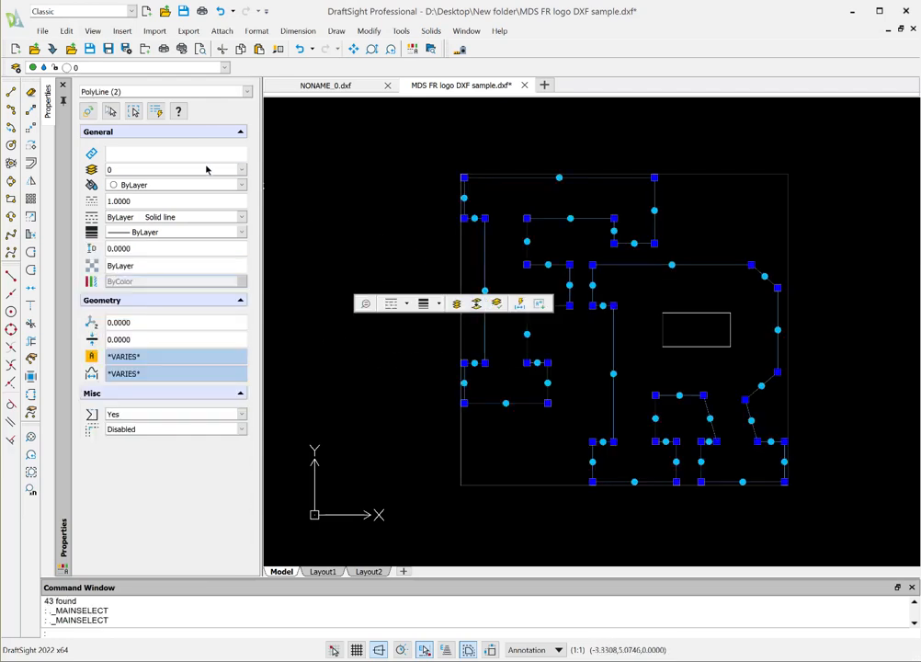
left_click(176, 169)
left_click(127, 193)
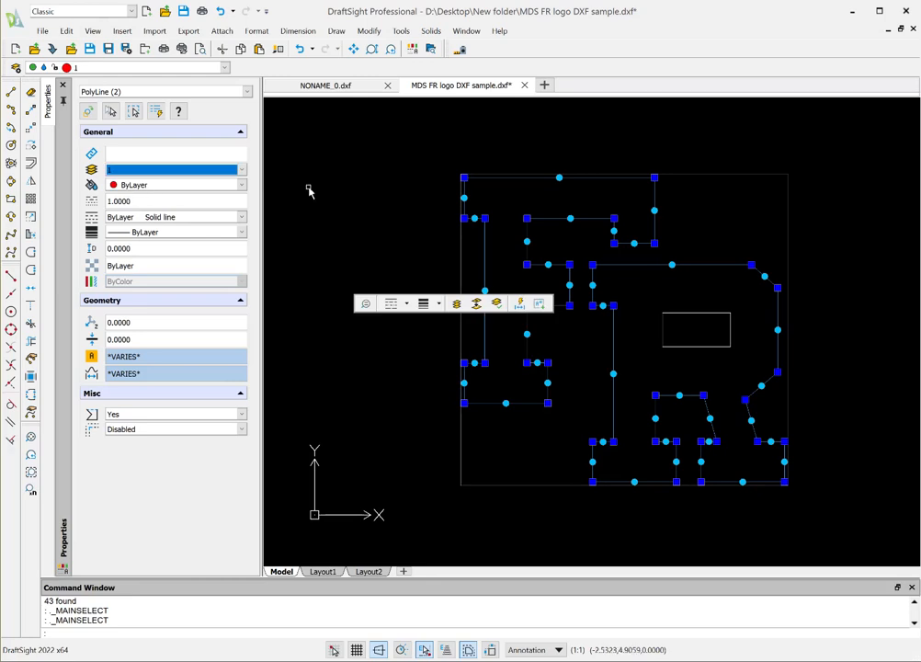
key("Escape")
key("Escape")
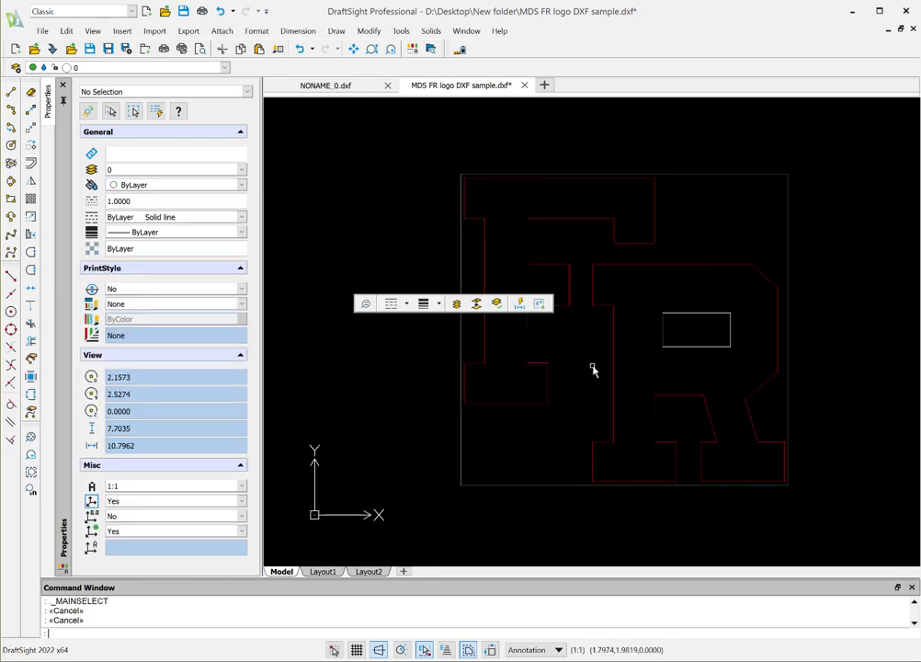
Assign the rectangular polyline inside the R to layer 2, and clear the selection.
left_click(691, 313)
left_click(126, 170)
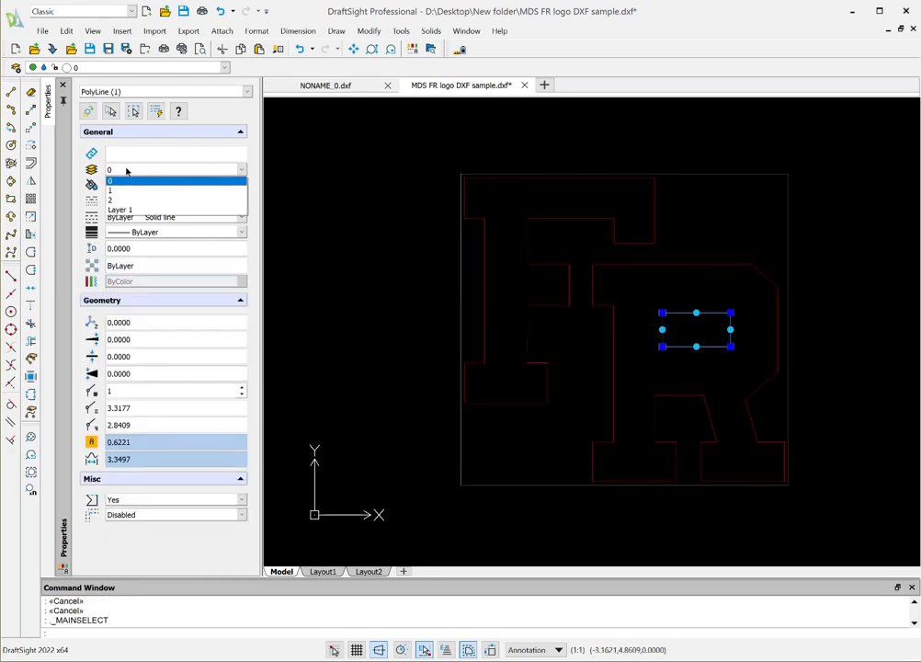
left_click(124, 189)
key("Escape")
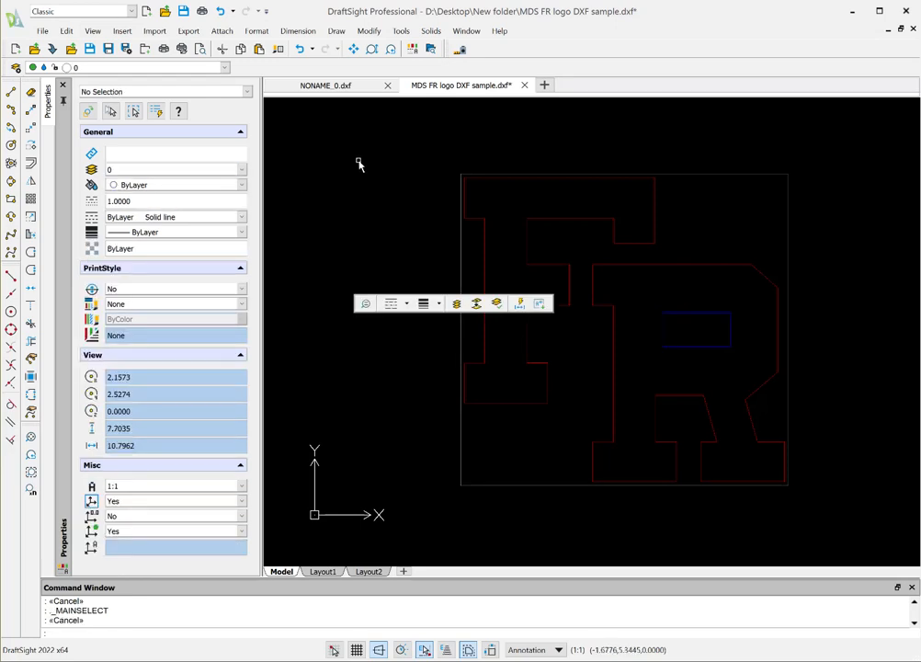
key("Escape")
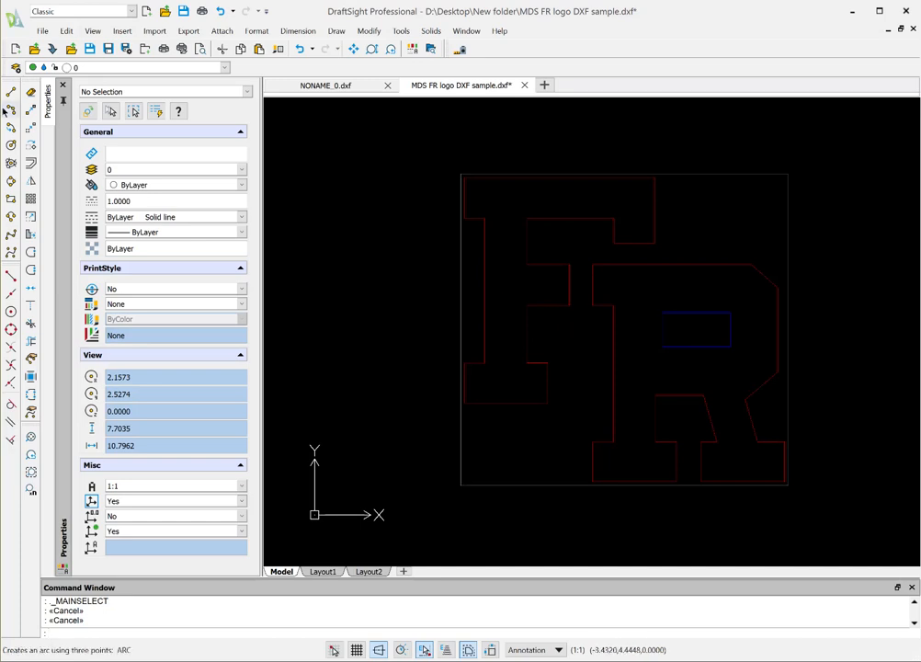
Move the F, the R and its inner rectangle out of the border, from the border's upper-left corner to its upper-right corner.
left_click(29, 107)
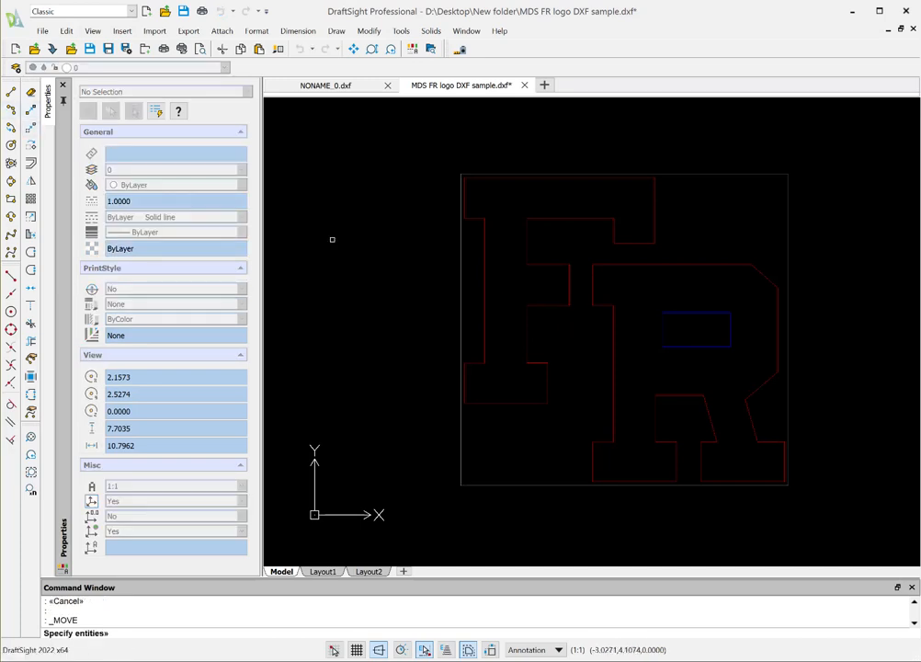
left_click(735, 202)
left_click(501, 381)
key("Return")
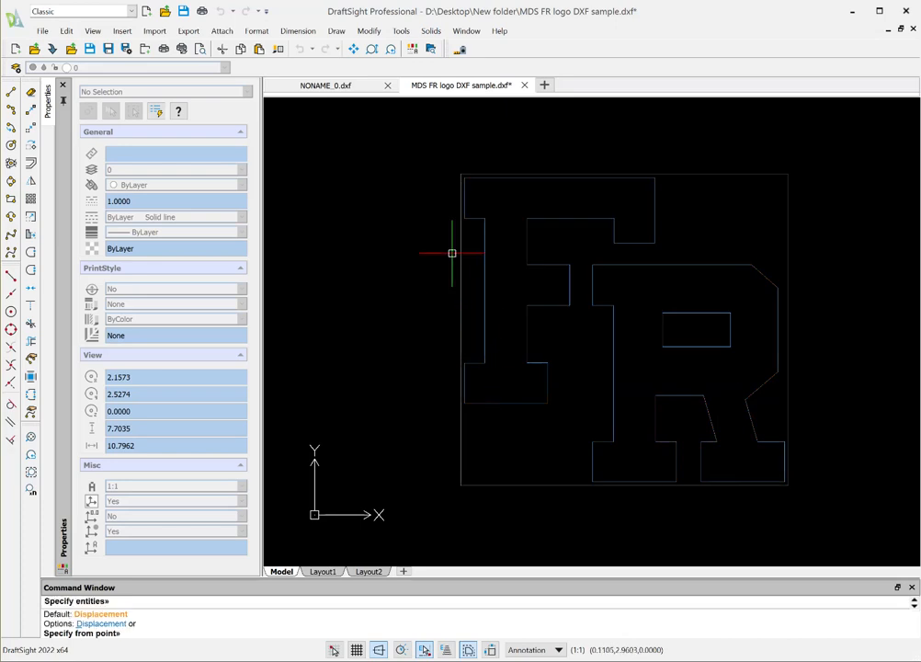
left_click(460, 174)
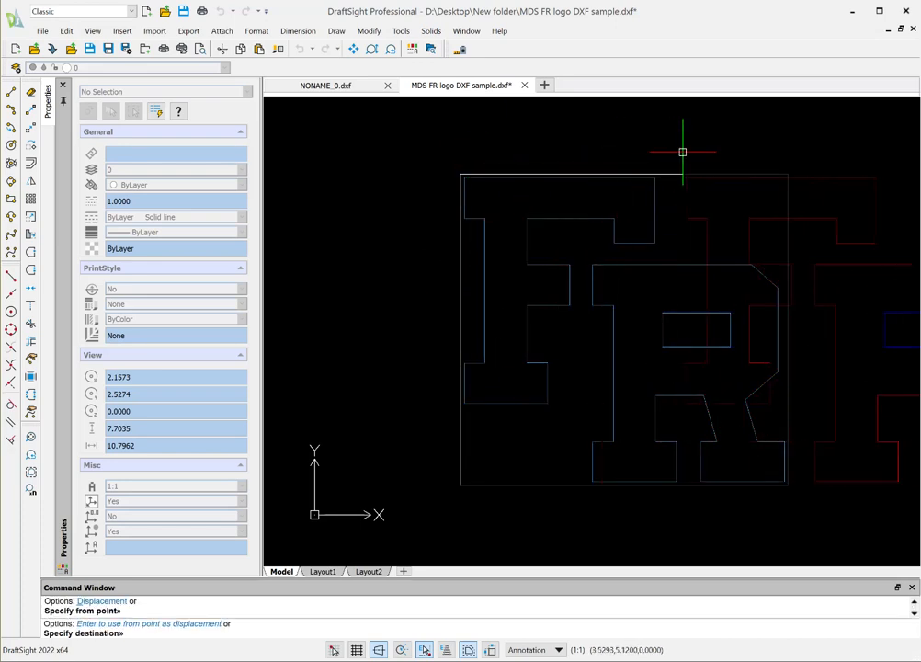
left_click(786, 174)
scroll(799, 256, "down", 3)
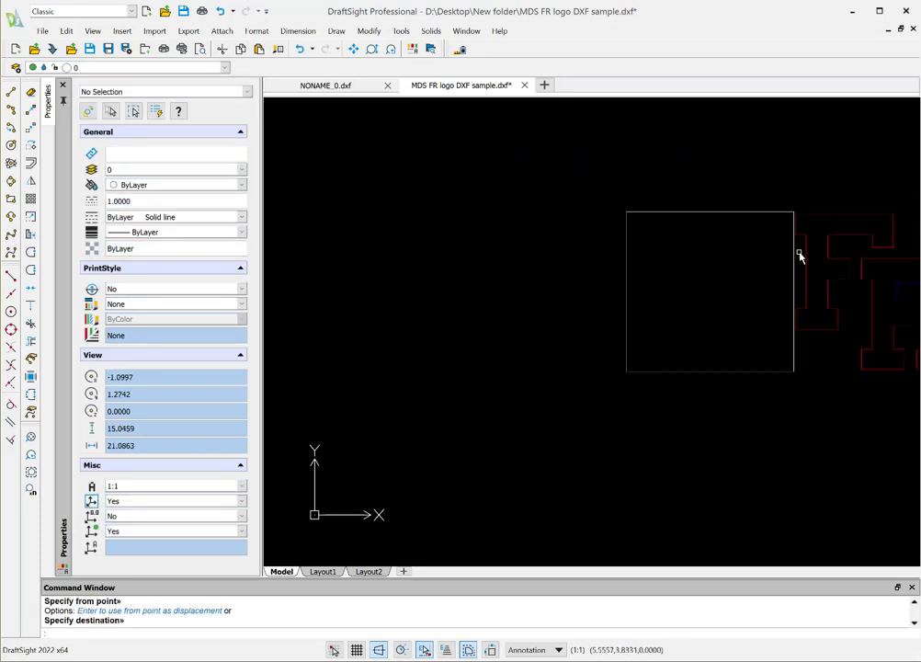
scroll(799, 255, "down", 2)
scroll(349, 407, "down", 1)
scroll(418, 399, "down", 1)
scroll(614, 345, "up", 2)
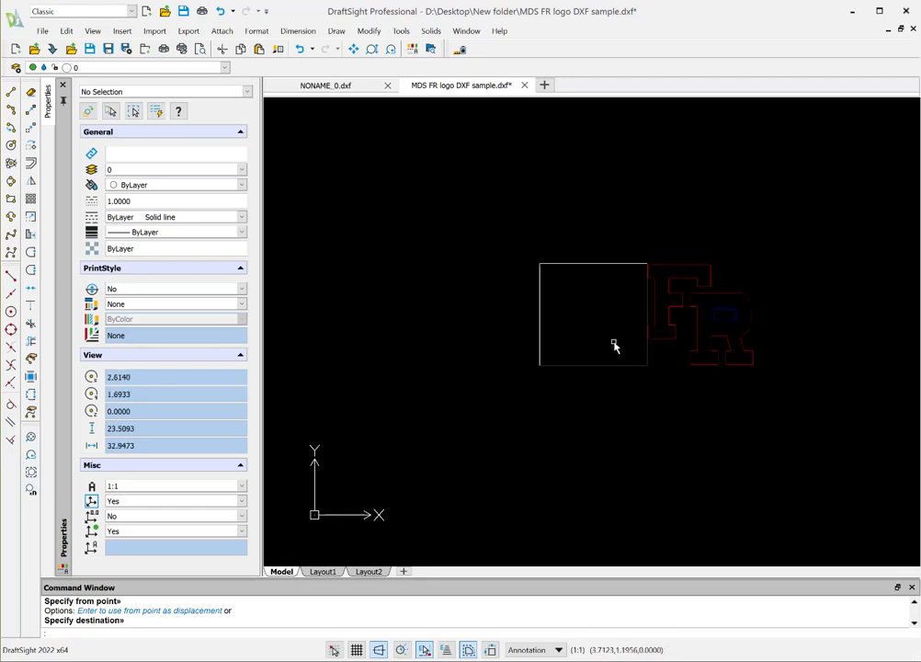
Copy the F back into the border, from the border's upper-right corner to its upper-left corner.
scroll(717, 302, "up", 2)
scroll(602, 346, "up", 1)
scroll(675, 321, "up", 1)
scroll(674, 322, "down", 1)
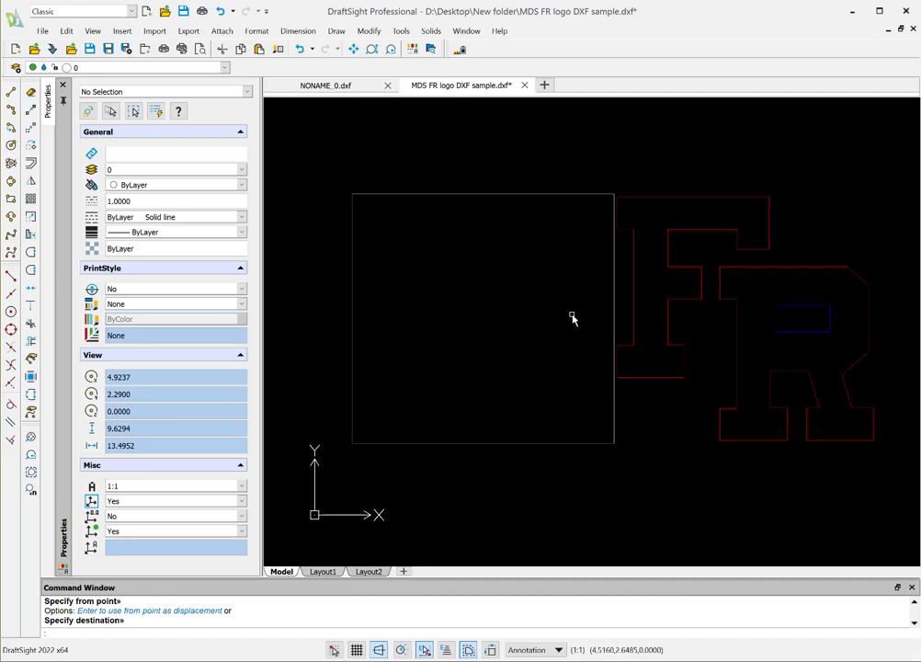
left_click(30, 110)
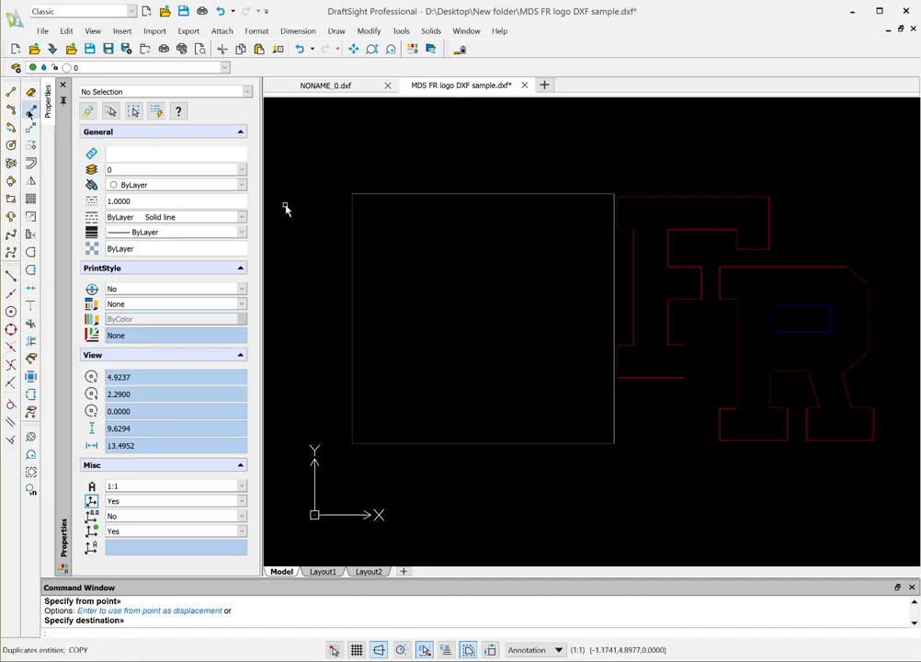
left_click(638, 197)
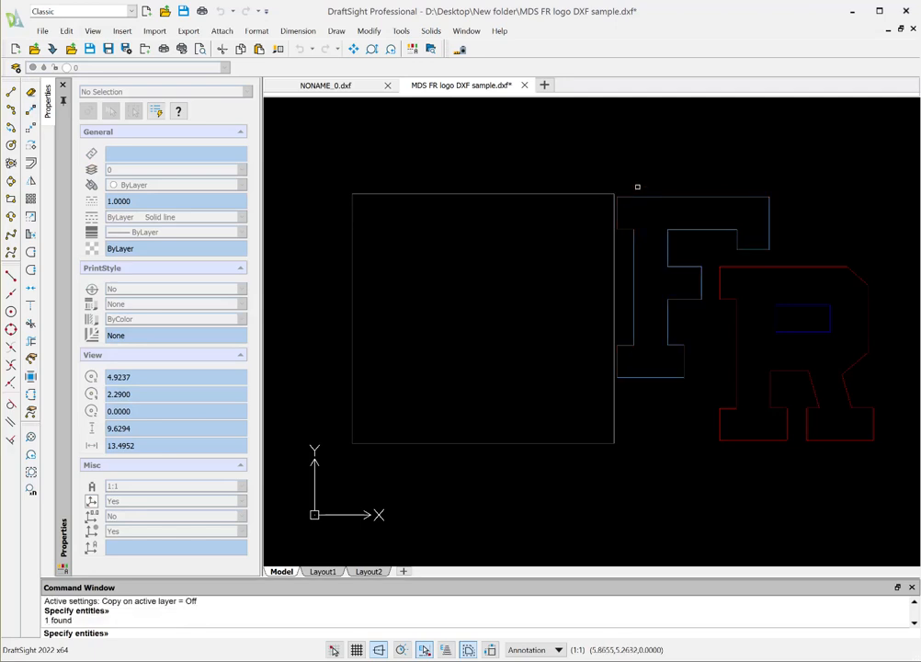
key("Return")
left_click(614, 194)
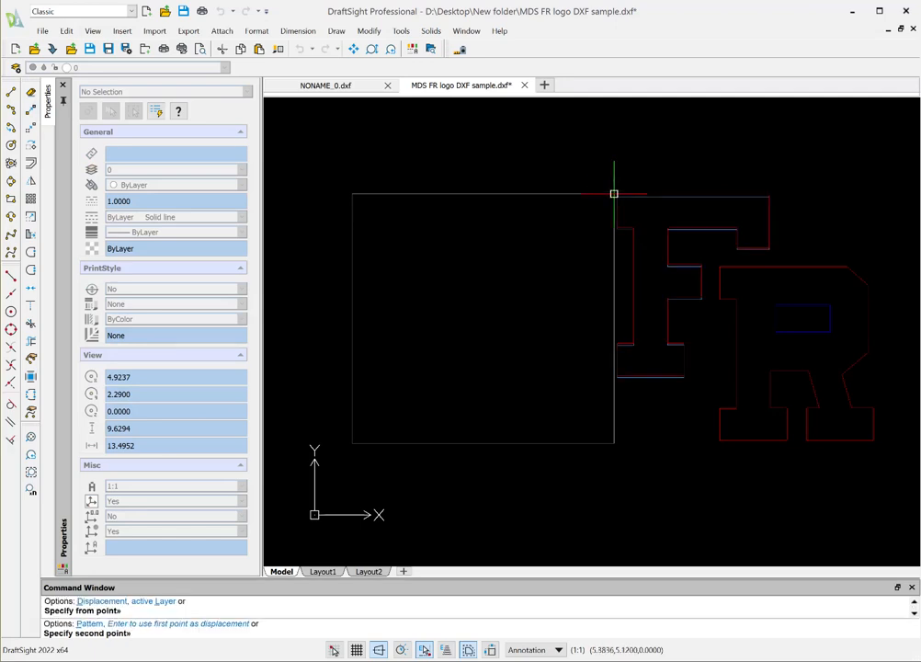
left_click(372, 191)
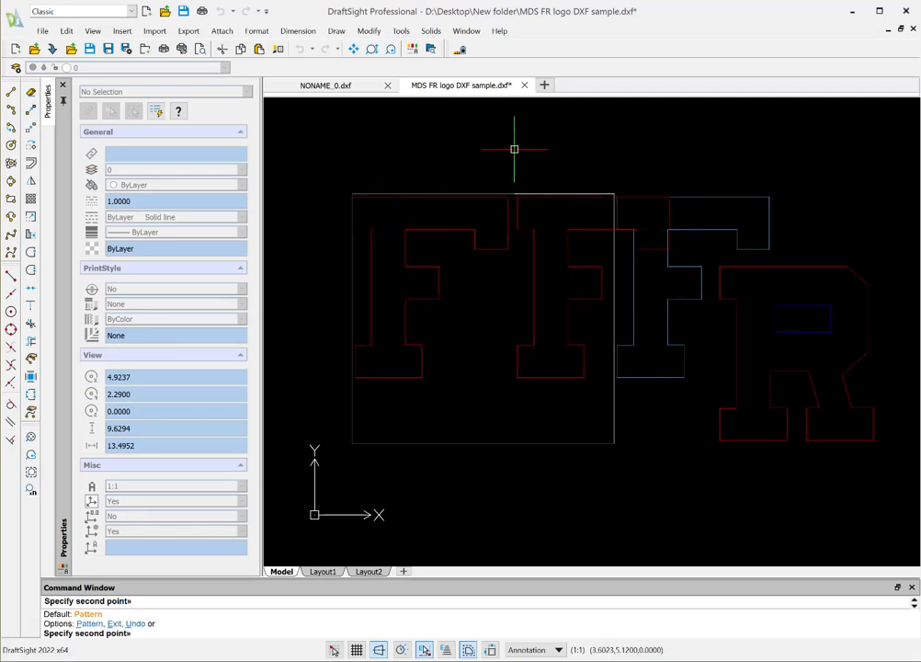
key("Escape")
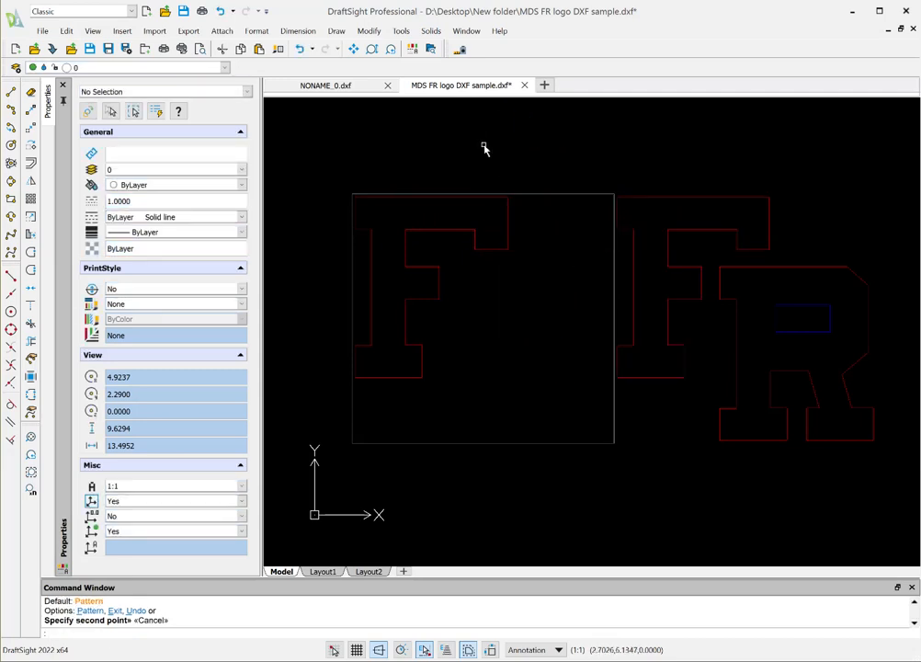
Copy the R's outer polyline into the border, from the border's upper-right corner to its upper-left corner.
key("Return")
left_click(817, 263)
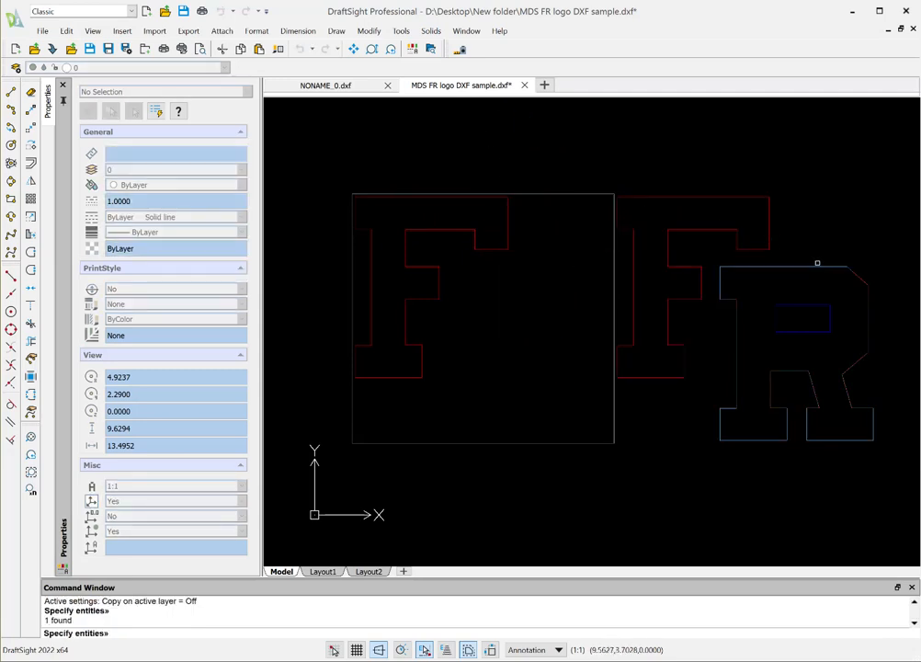
key("Return")
left_click(614, 193)
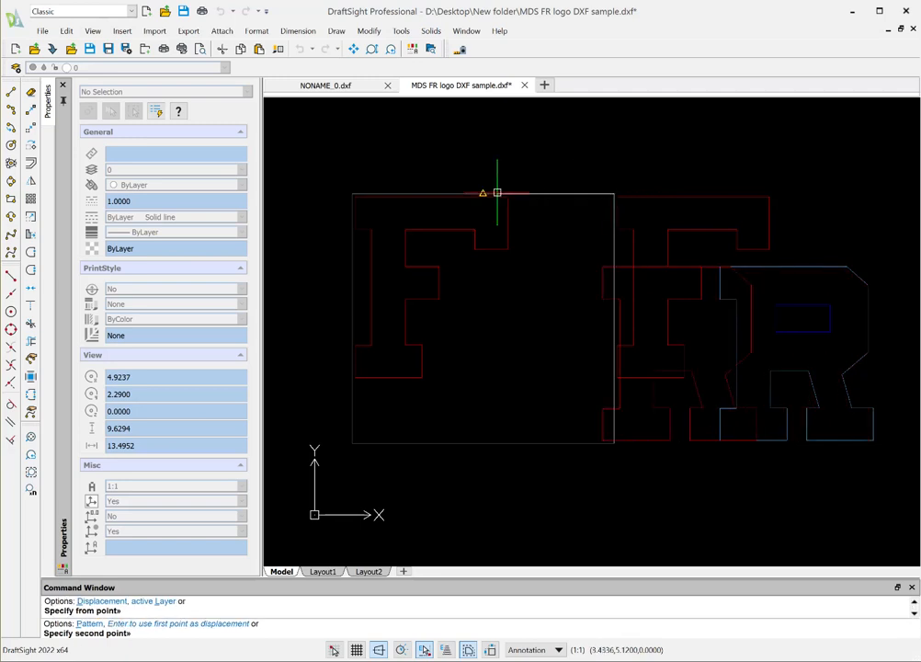
left_click(353, 192)
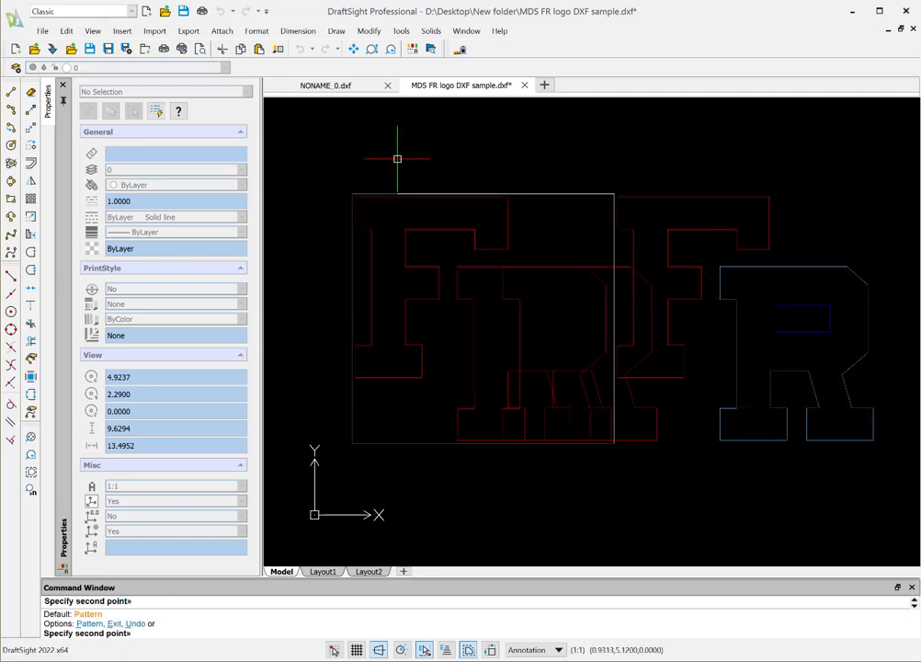
key("Escape")
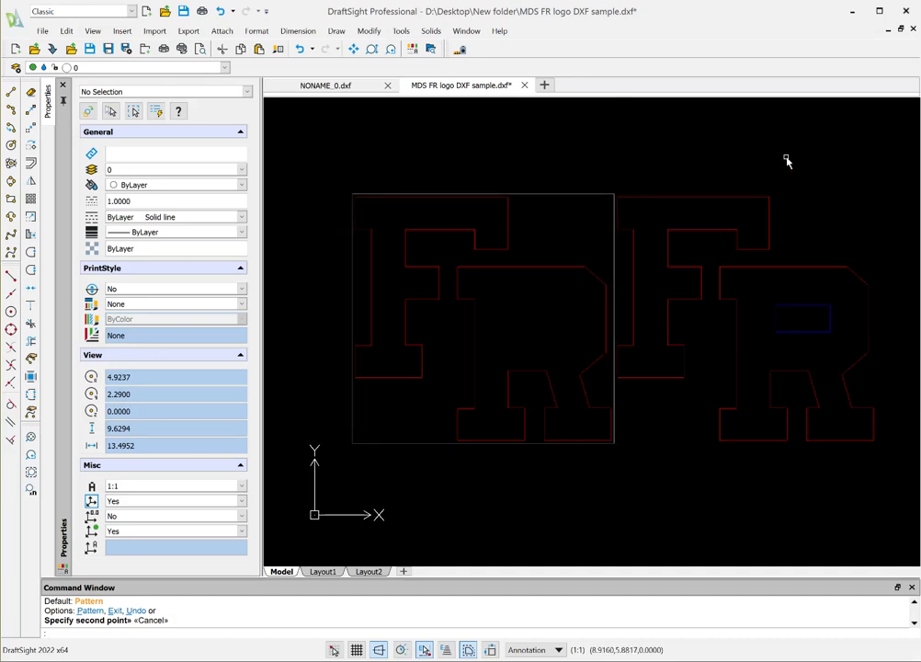
Copy the R's inner rectangle into the border, from the border's upper-right corner to its upper-left corner.
key("Return")
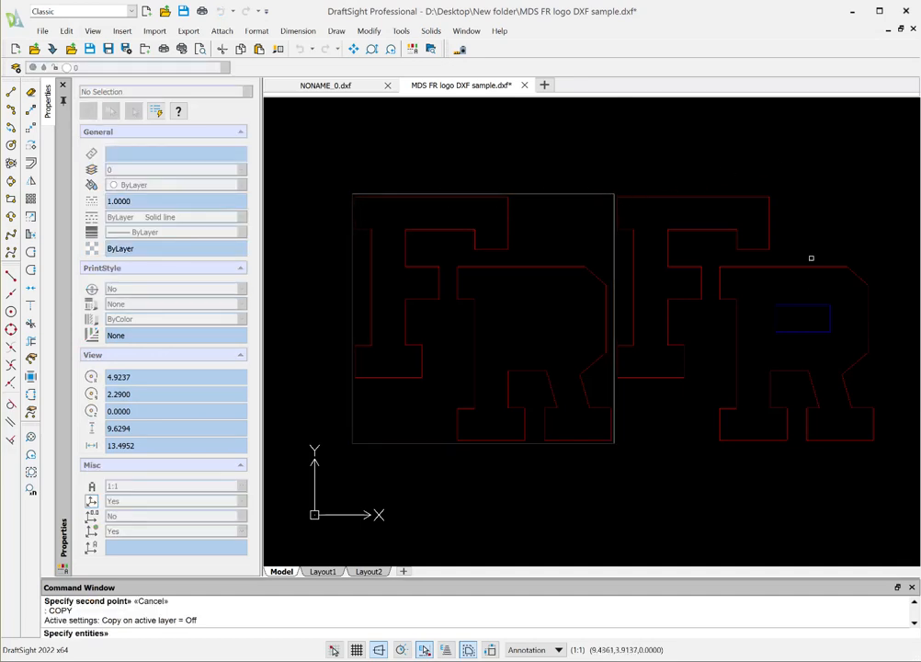
left_click(816, 305)
key("Return")
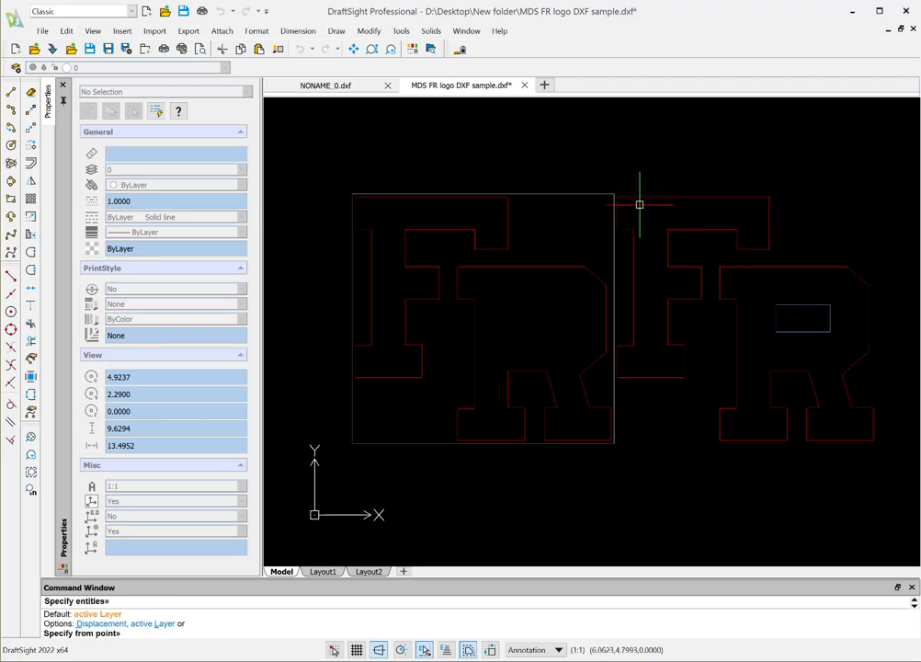
left_click(614, 194)
left_click(353, 194)
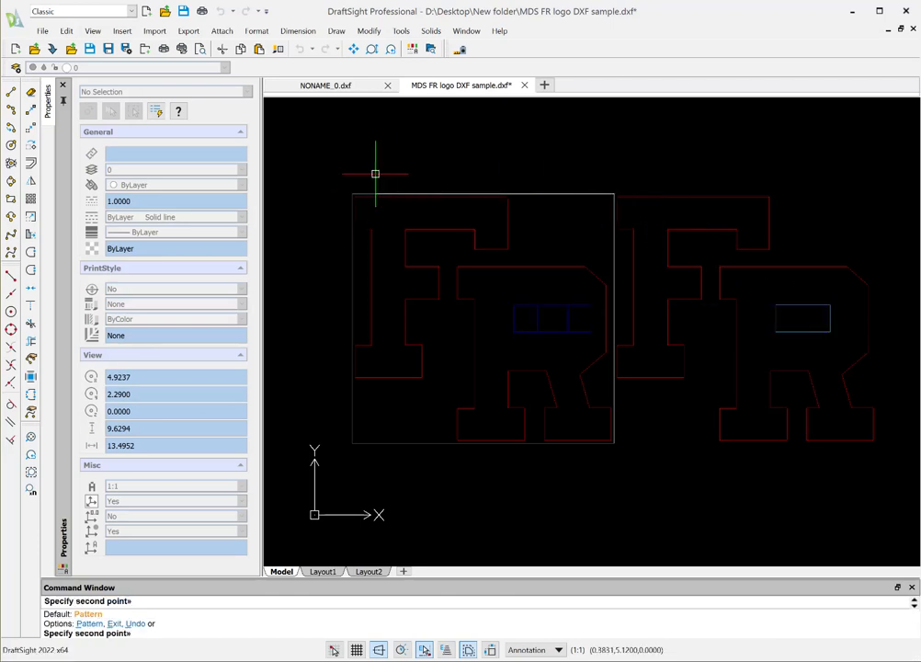
key("Escape")
Delete the original F, R and inner rectangle outside the border.
left_click(821, 166)
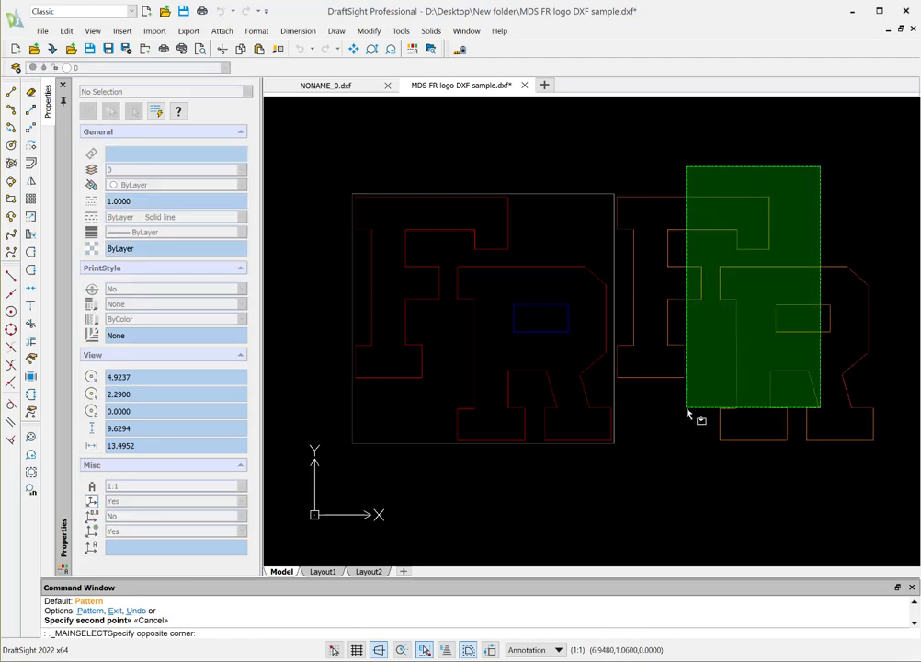
left_click(668, 477)
key("Delete")
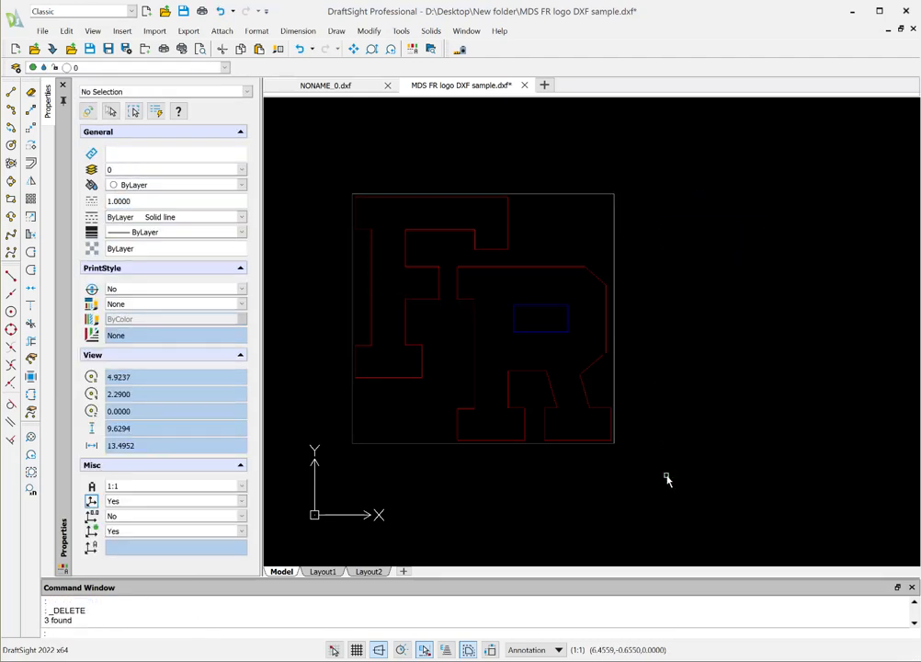
Clean the drawing by deleting all unreferenced entities.
type("z")
key("Return")
type("ecify first corner» e")
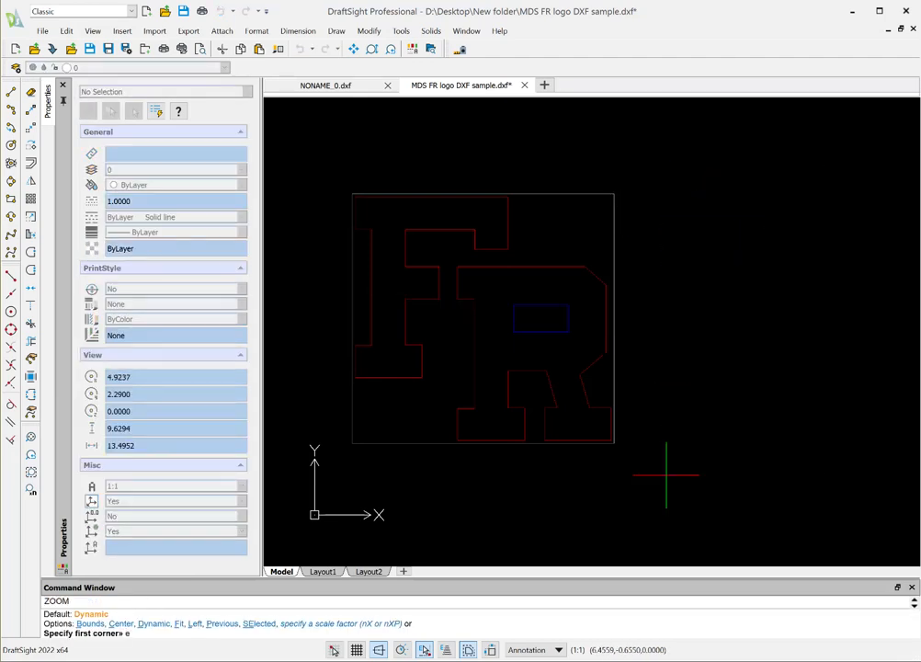
key("Return")
type("z")
key("Return")
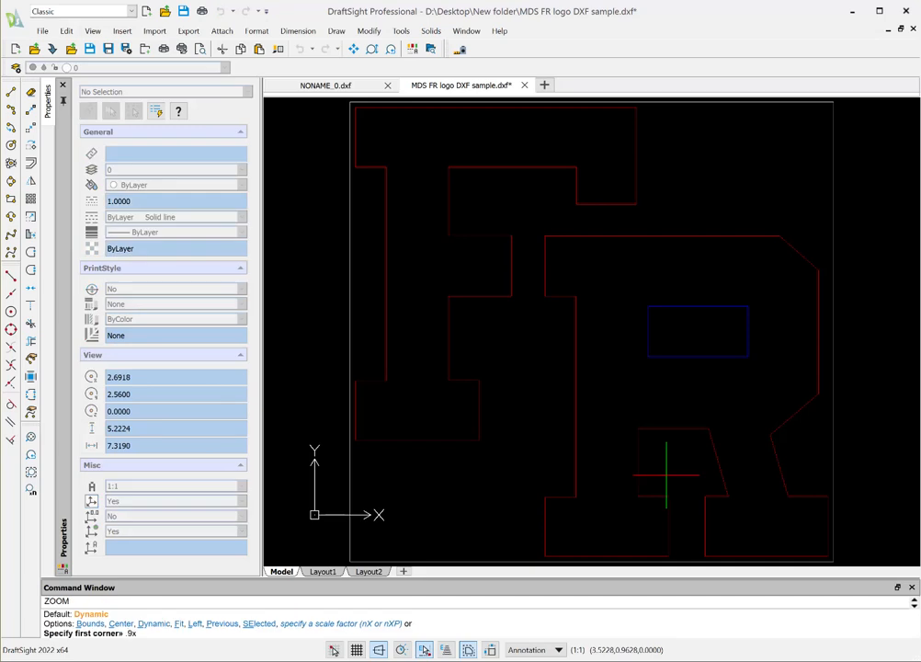
key("Return")
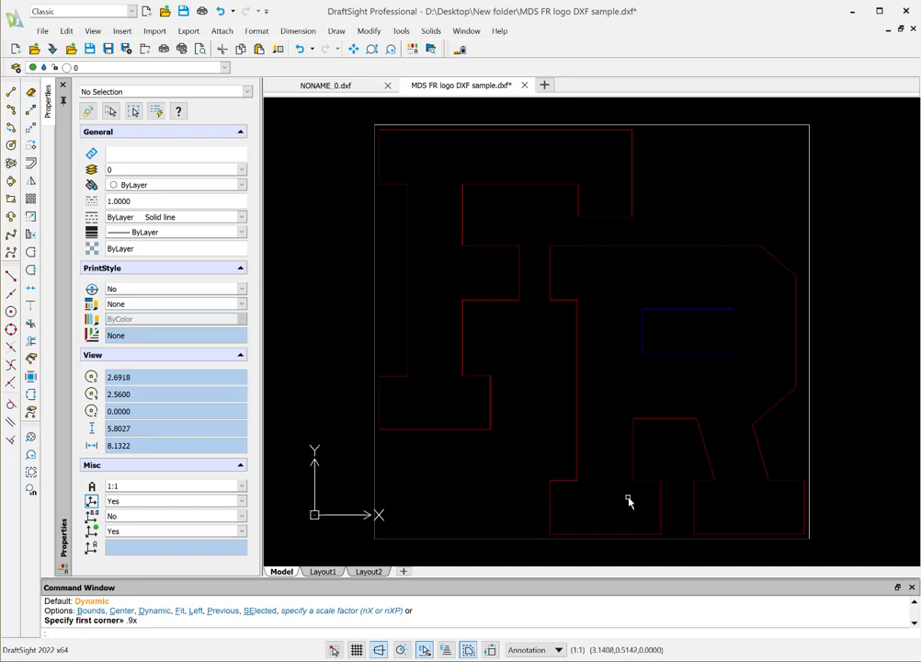
type("clean")
key("Return")
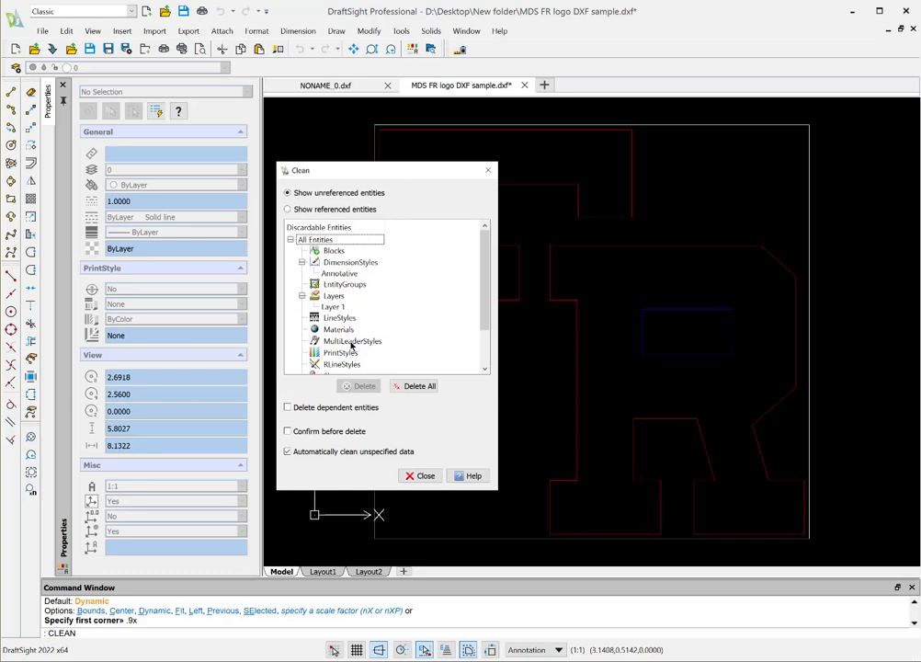
left_click(419, 386)
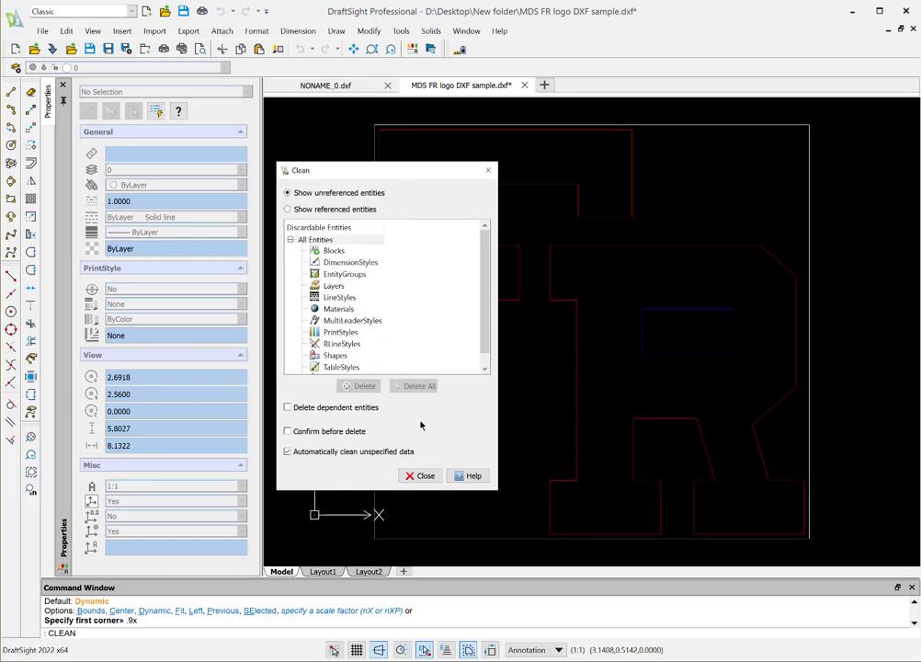
left_click(418, 475)
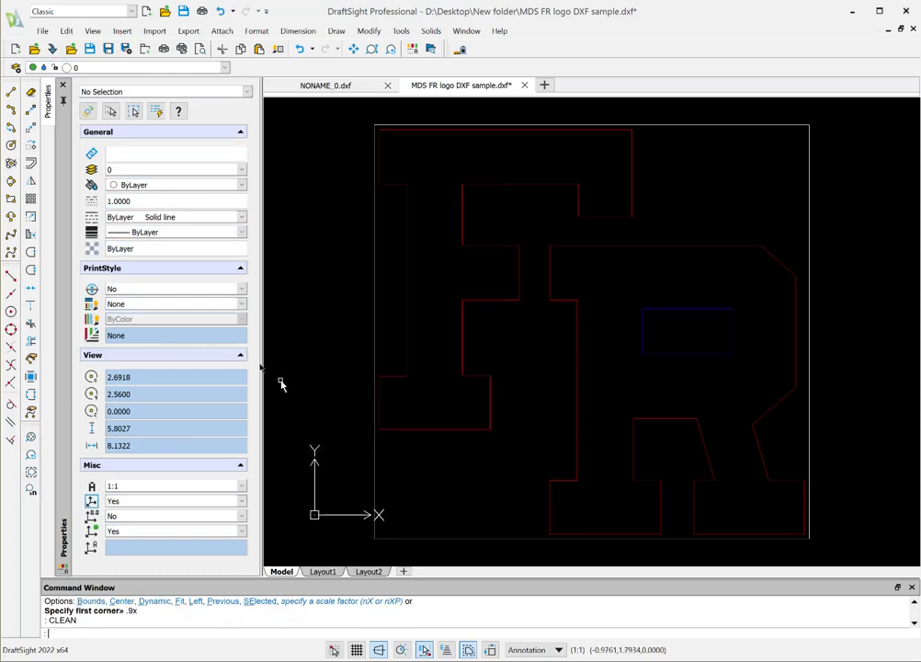
Save the drawing as FR.dxf in New folder, in the R14 ASCII Drawing format.
left_click(41, 32)
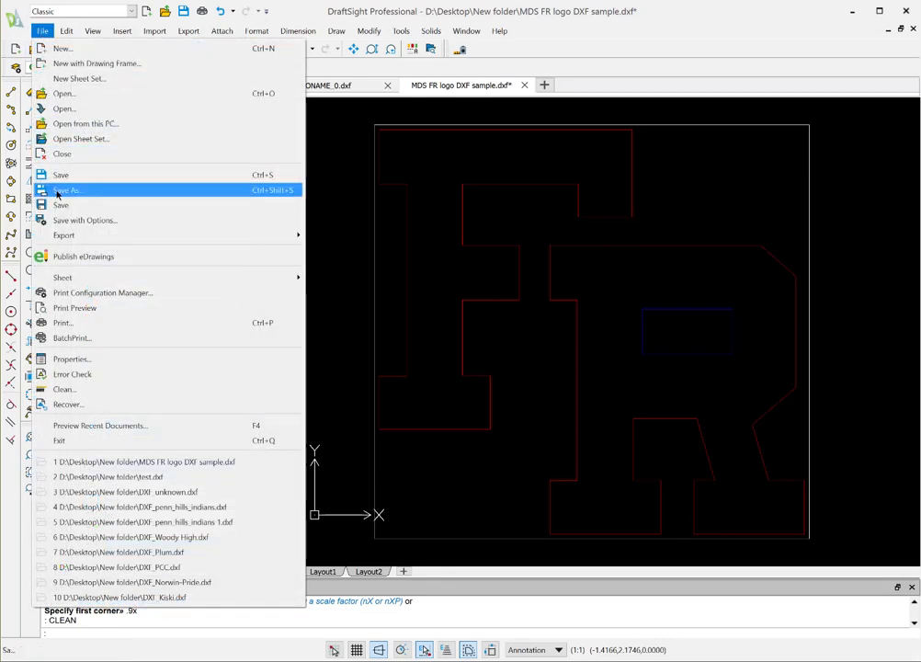
left_click(64, 190)
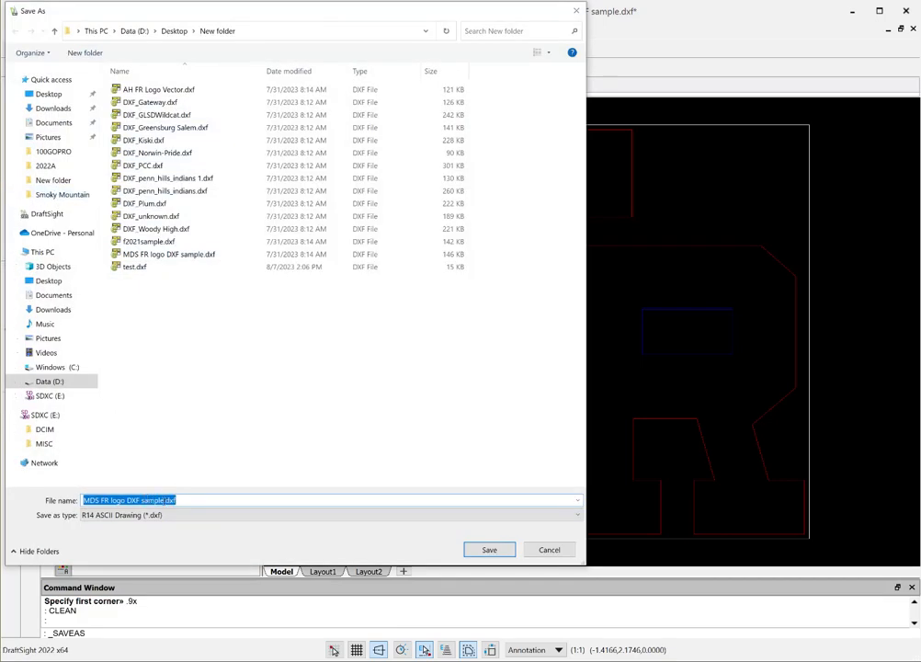
key("ctrl+shift+Left")
type("FR")
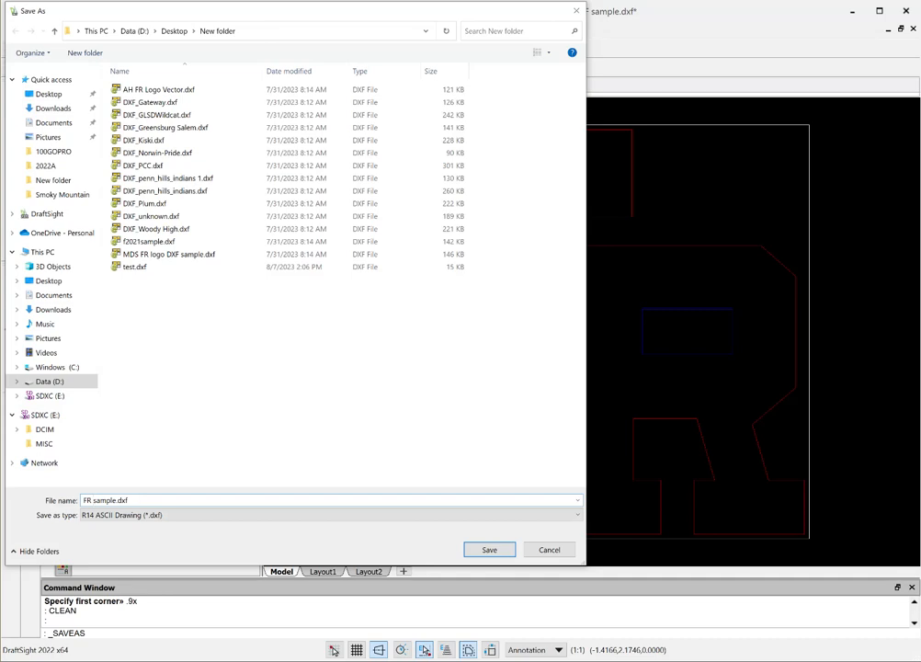
key("BackSpace")
key("Delete")
key("Delete")
key("Delete")
key("Delete")
key("Delete")
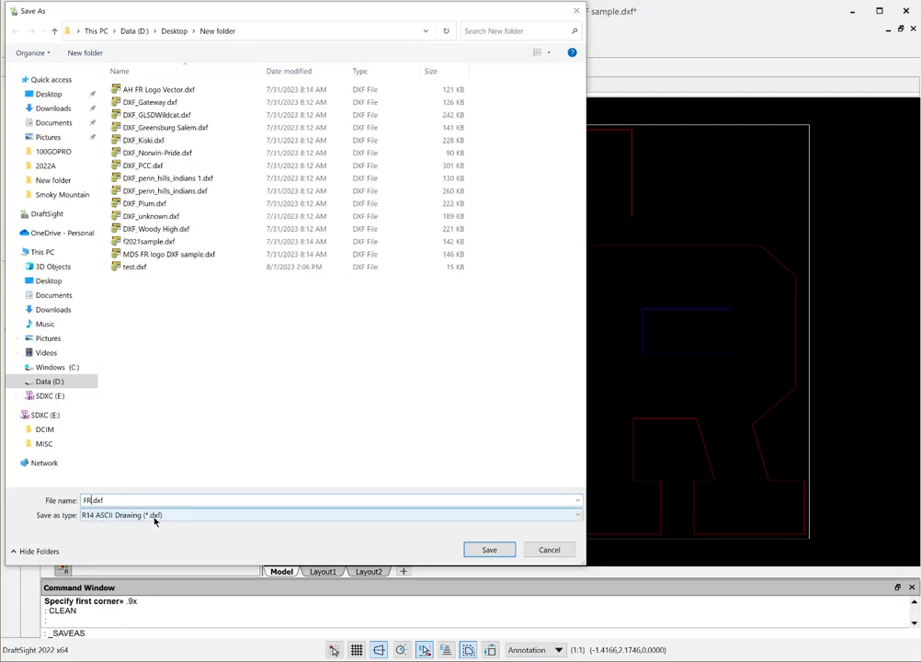
left_click(489, 548)
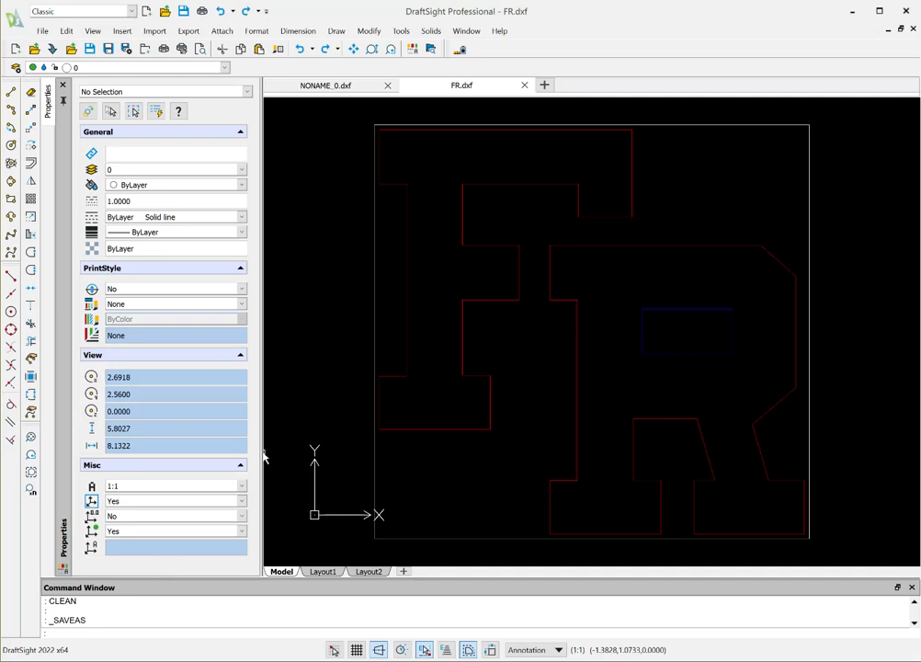
Start Eclipse Cut and dismiss its demo mode notice.
key("super")
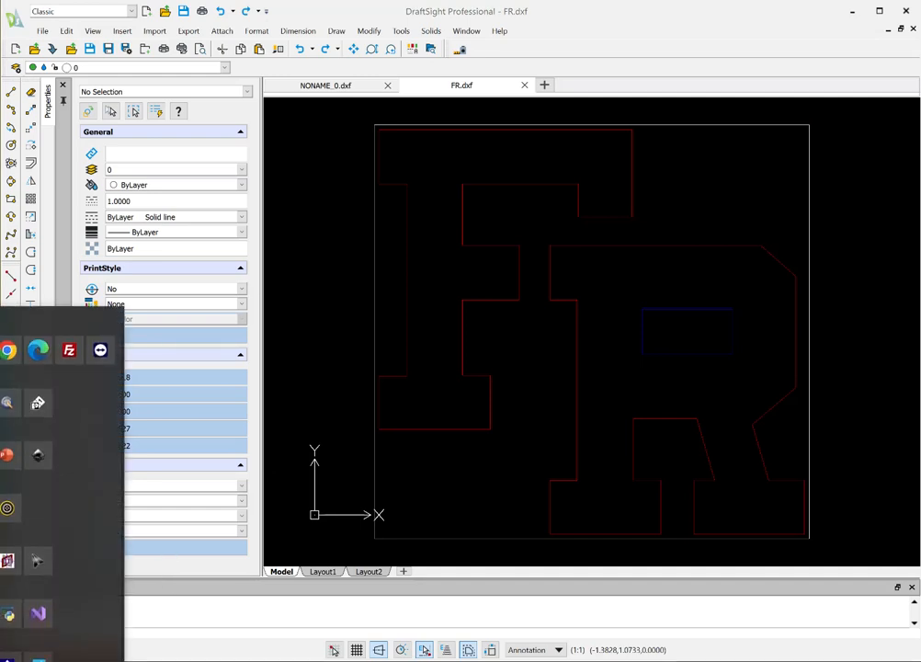
key("Escape")
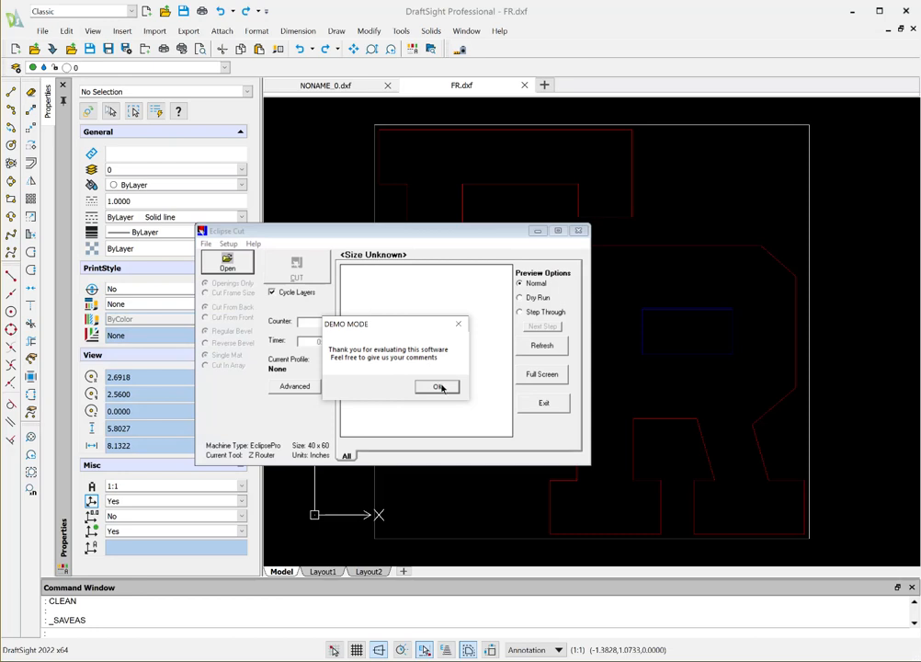
left_click(439, 387)
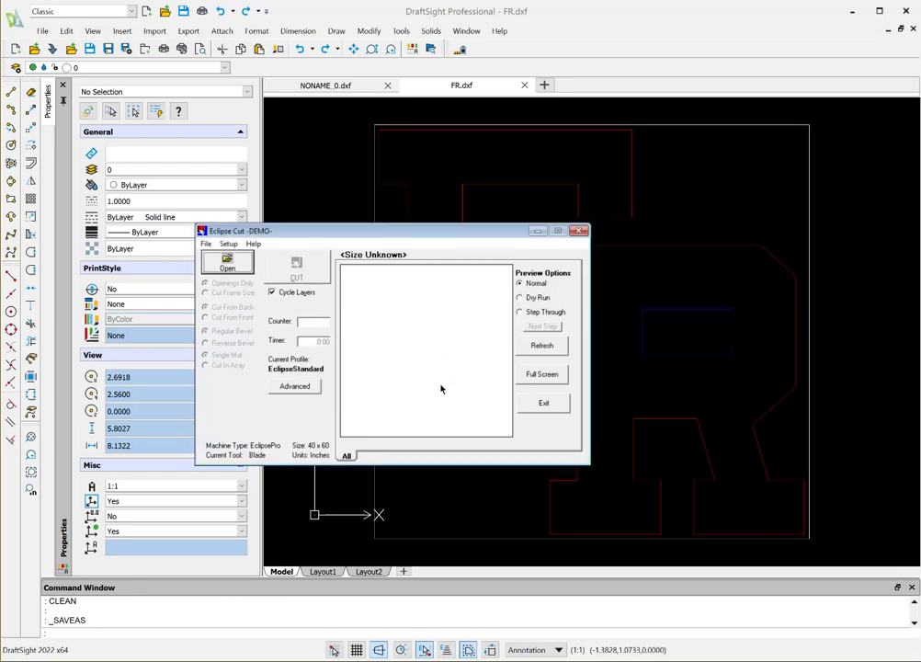
Open the DXF file FR.dxf from New folder and accept cutting it to frame size.
left_click(206, 243)
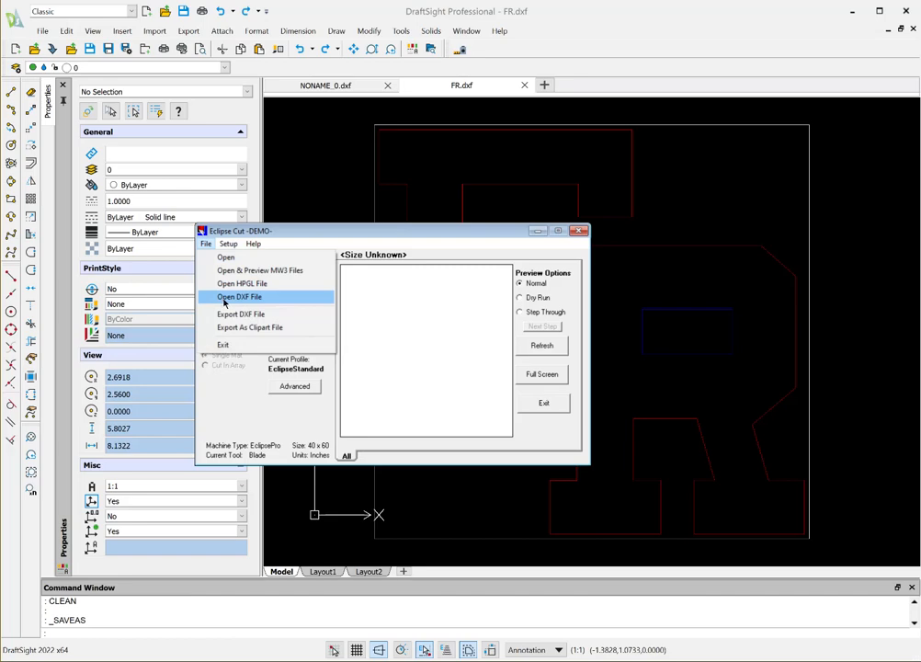
left_click(224, 297)
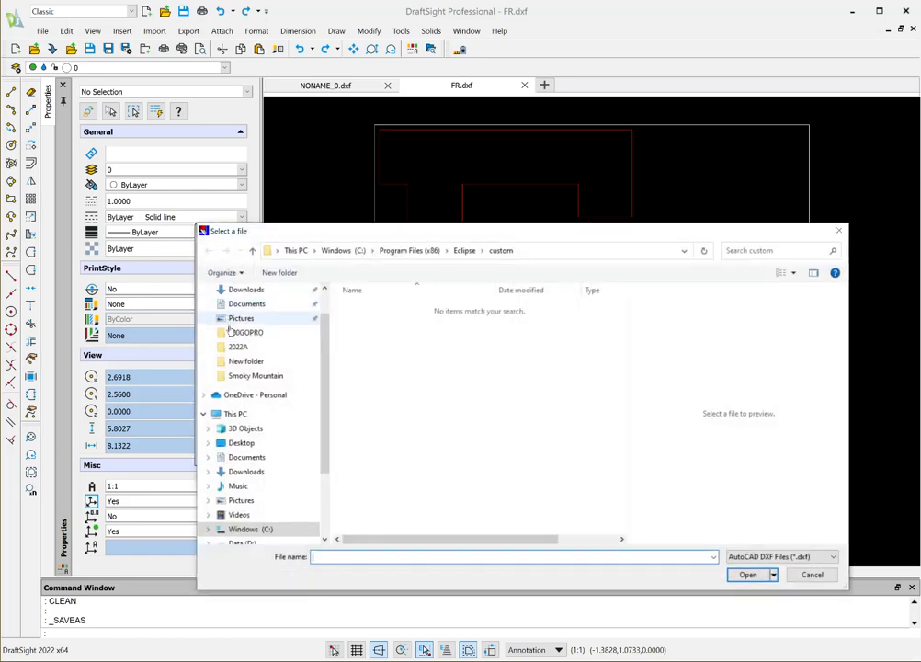
left_click(228, 361)
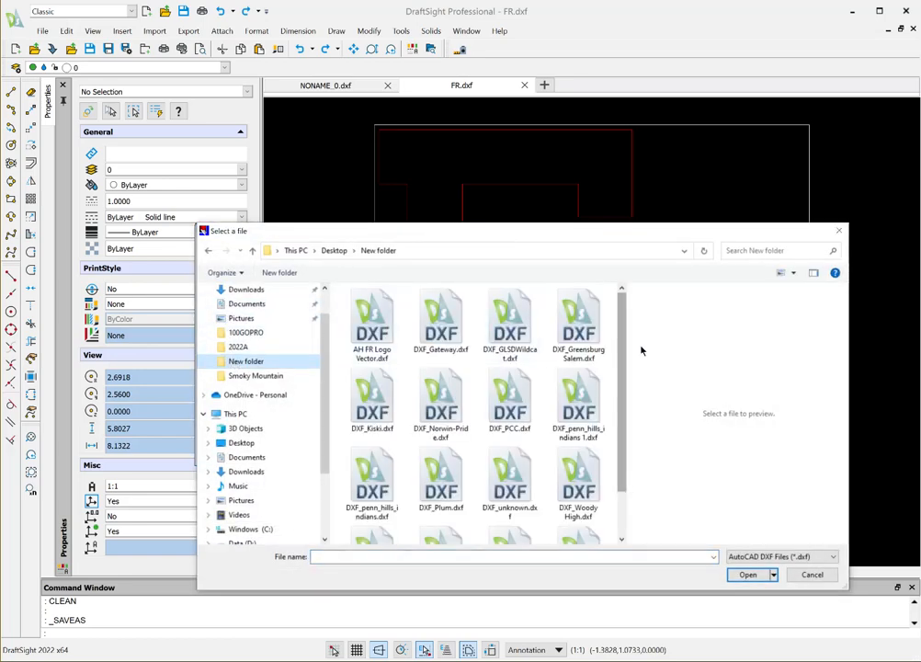
left_click_drag(620, 358, 619, 444)
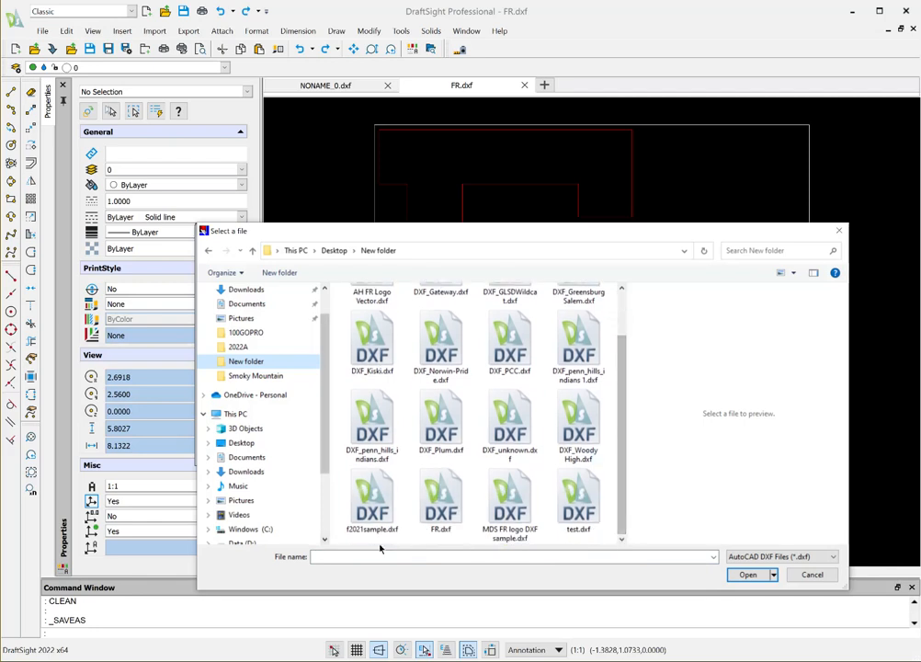
left_click(442, 529)
left_click(748, 574)
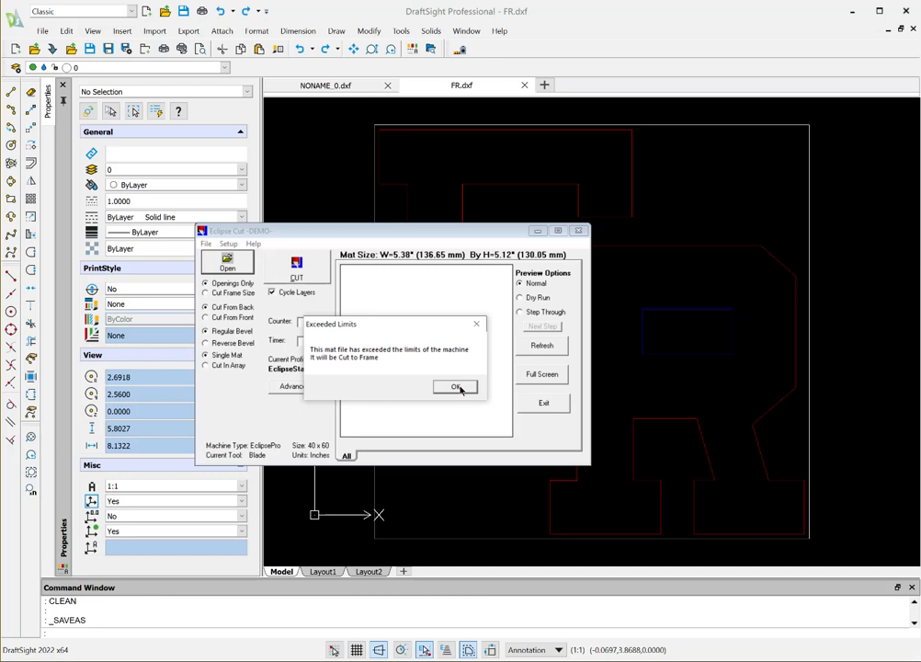
left_click(460, 387)
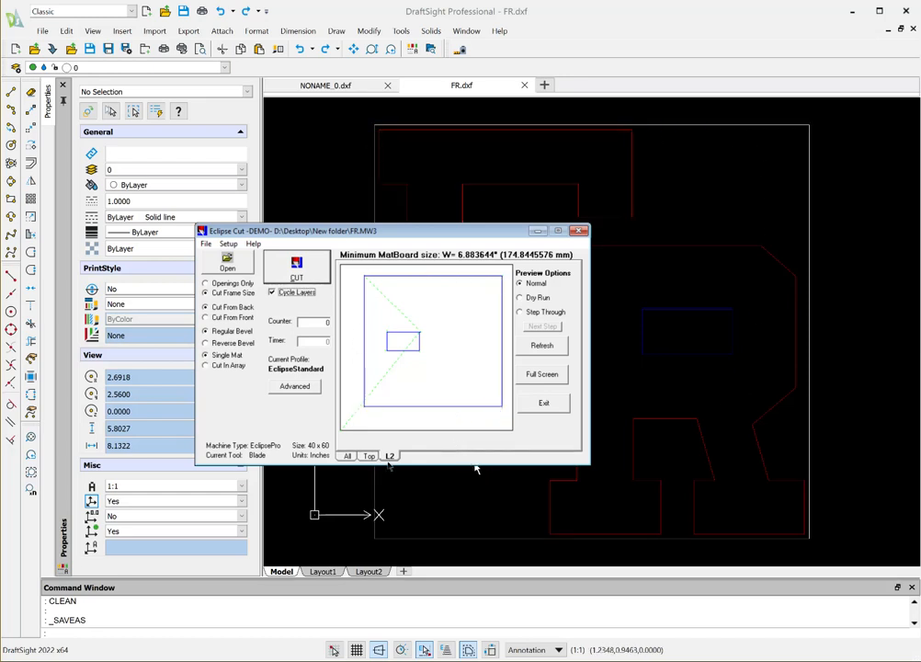
Preview the cut paths of the Top layer, the L2 layer and all layers together.
left_click(368, 455)
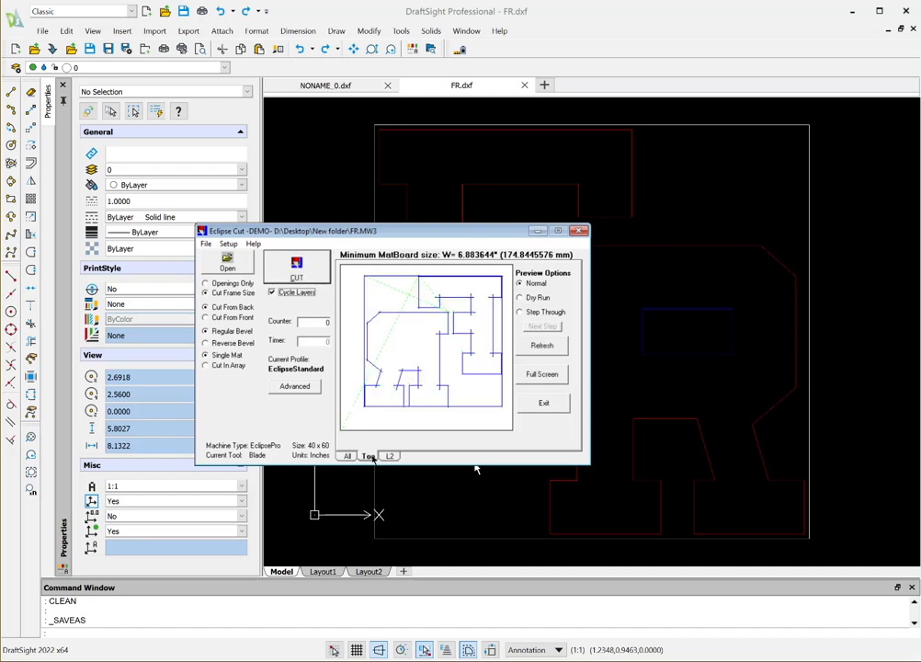
left_click(390, 455)
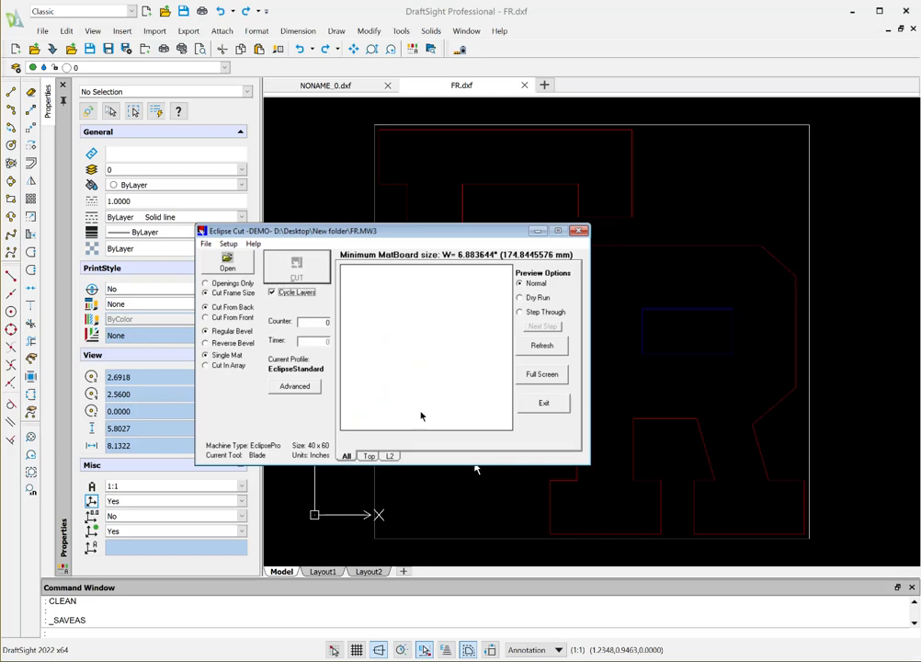
left_click(539, 345)
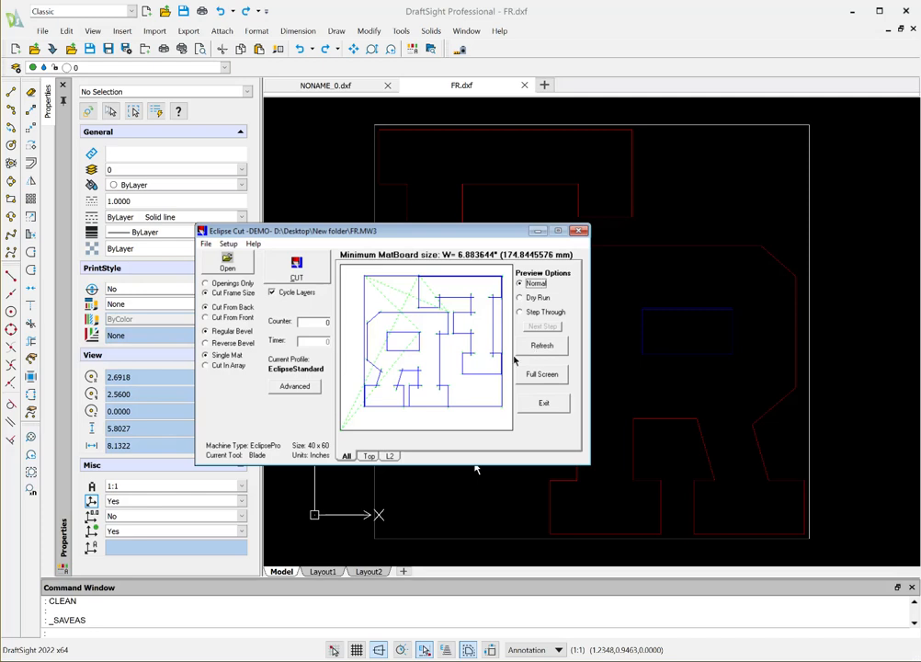
Export the design as a clipart file named FR in the desktop's New folder and dismiss the export notice.
left_click(205, 245)
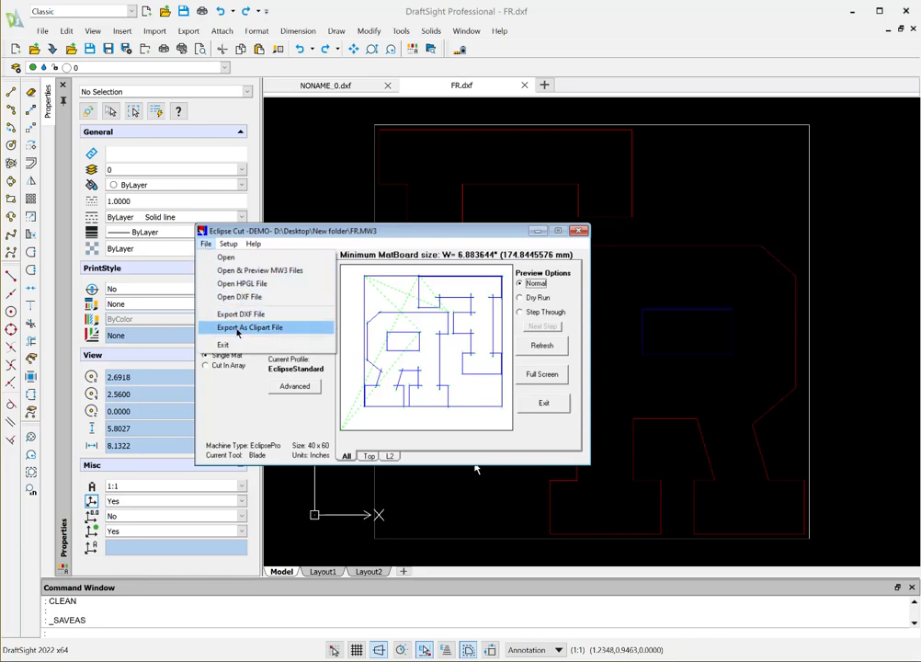
left_click(236, 329)
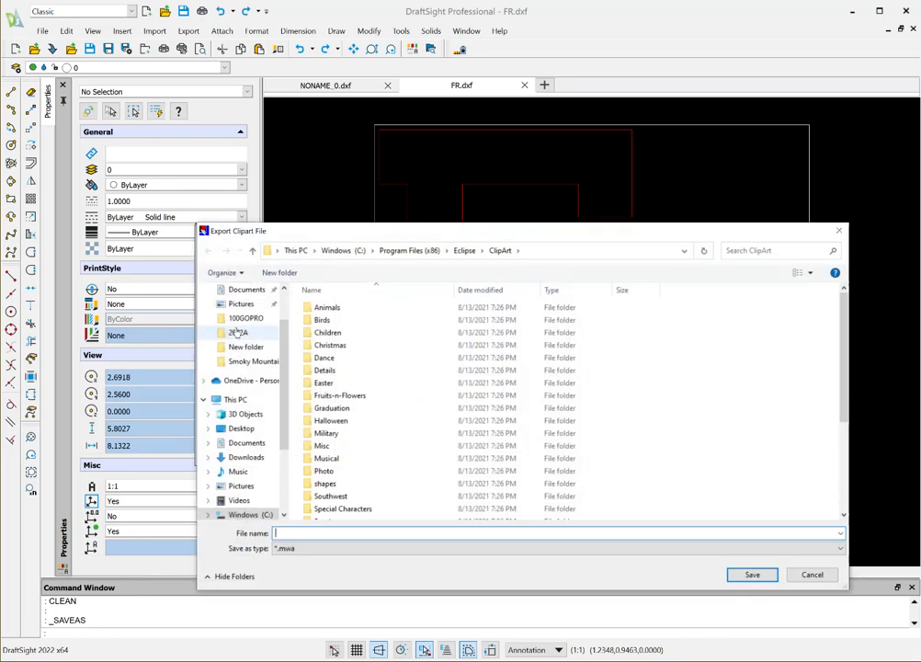
left_click(245, 346)
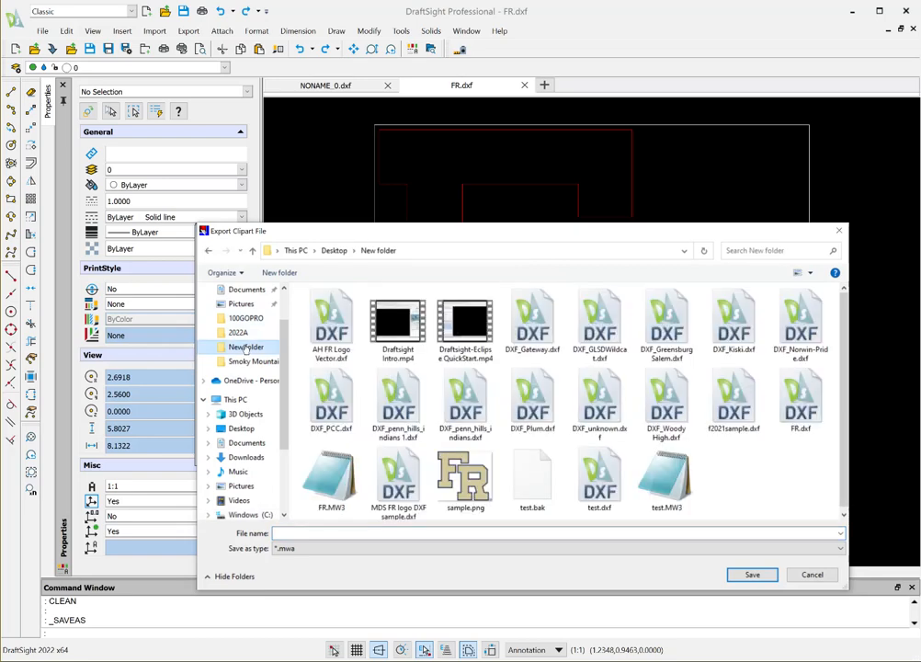
left_click(305, 532)
type("FR")
key("Return")
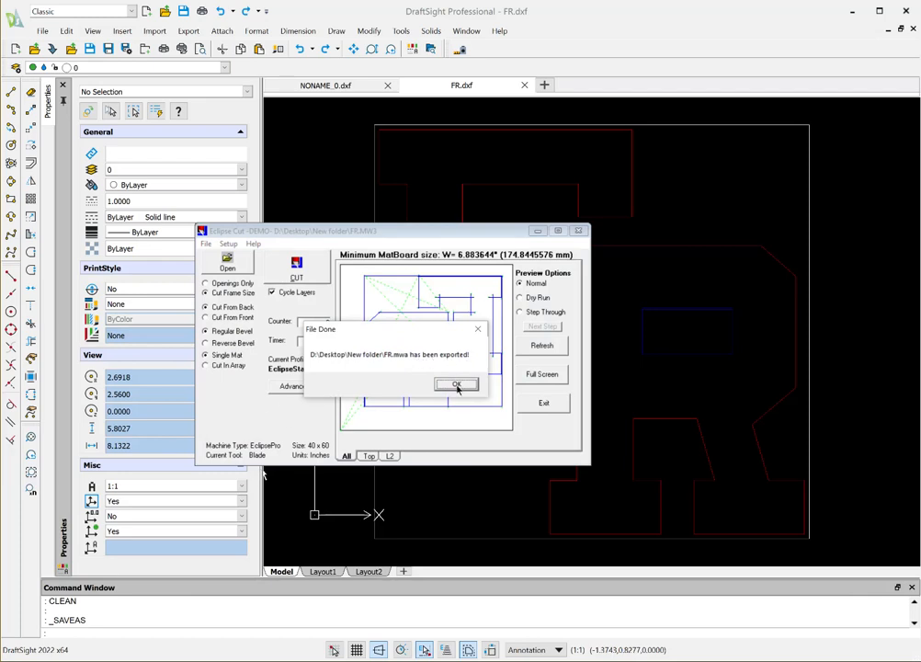
left_click(457, 385)
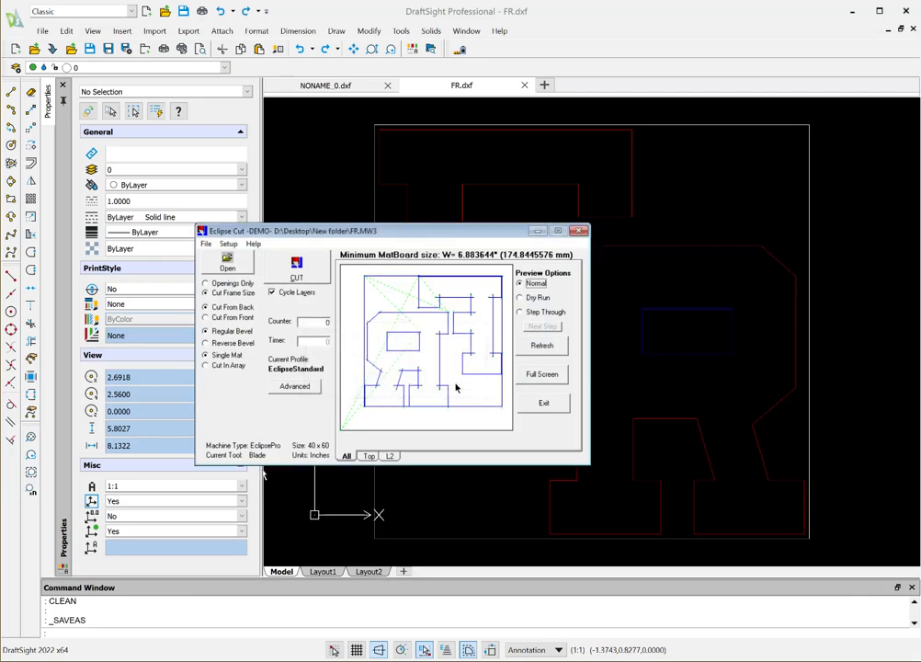
Exit Eclipse Cut and start Eclipse Create with its clipart tools open.
left_click(542, 404)
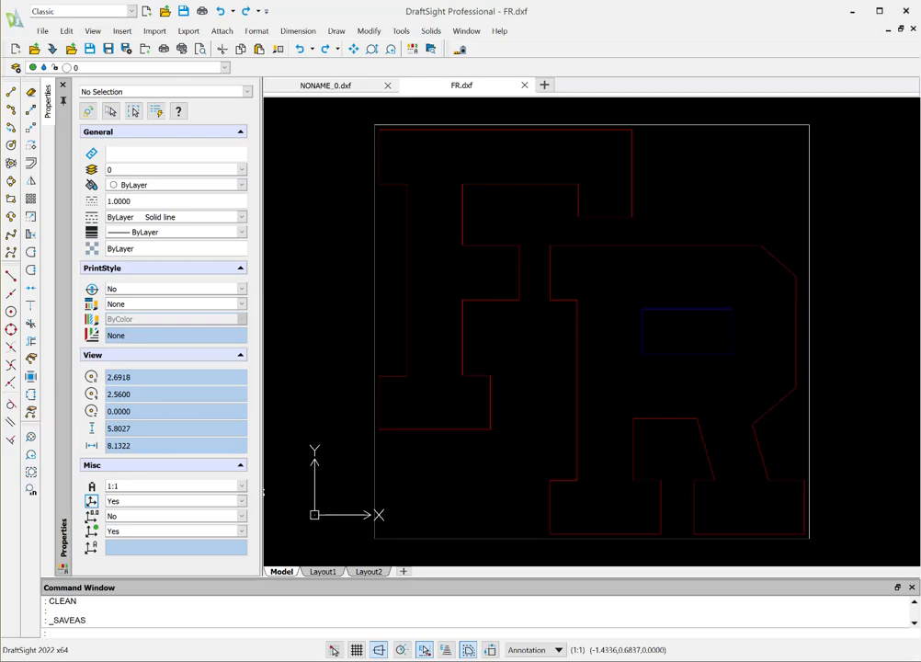
key("super")
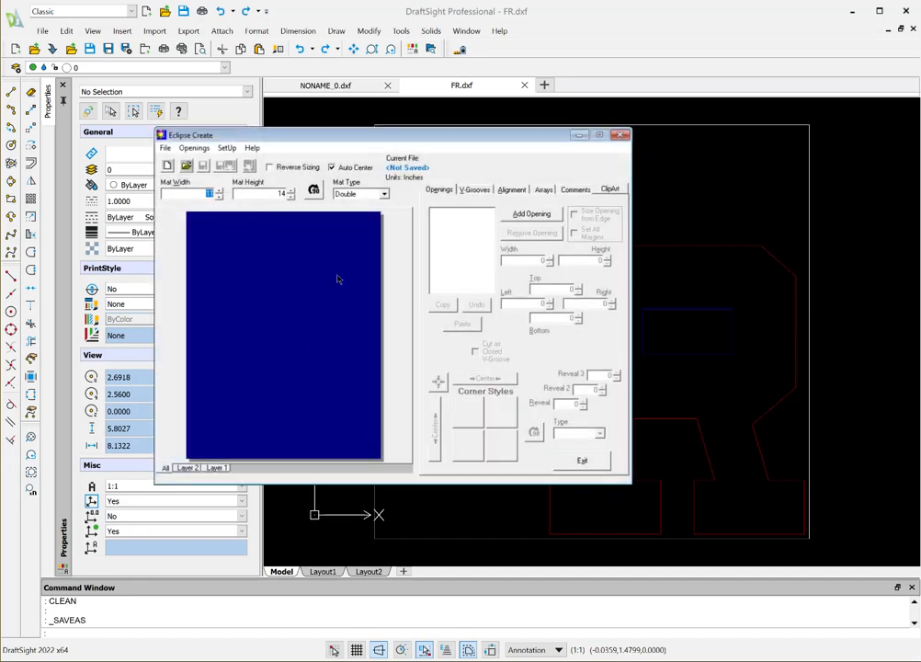
left_click(611, 190)
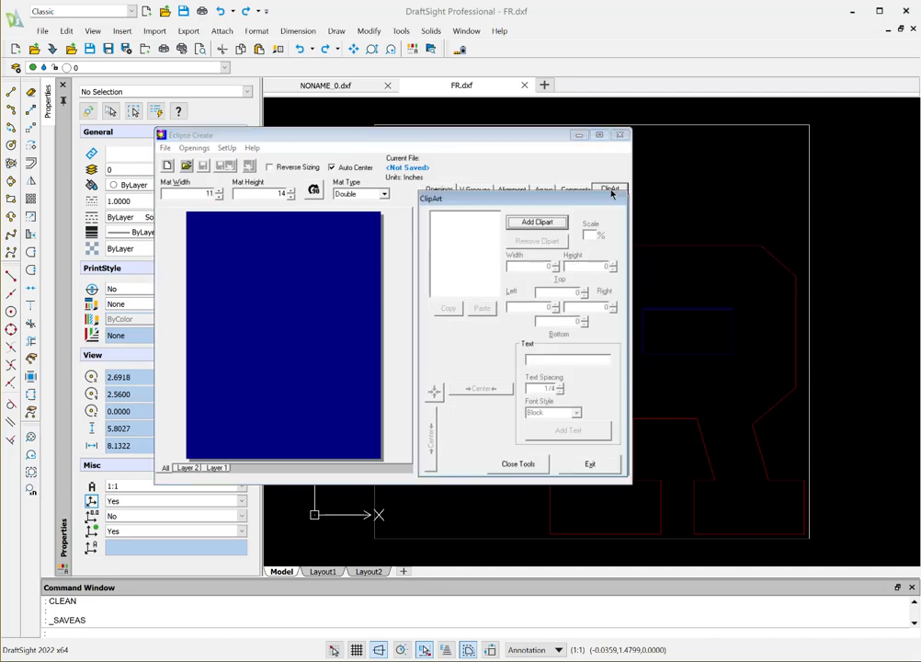
Add clipart FR.mwa from d:\Desktop\New folder, move it about 1 11/16 inches above the mat's bottom edge and close the clipart tools.
left_click(535, 221)
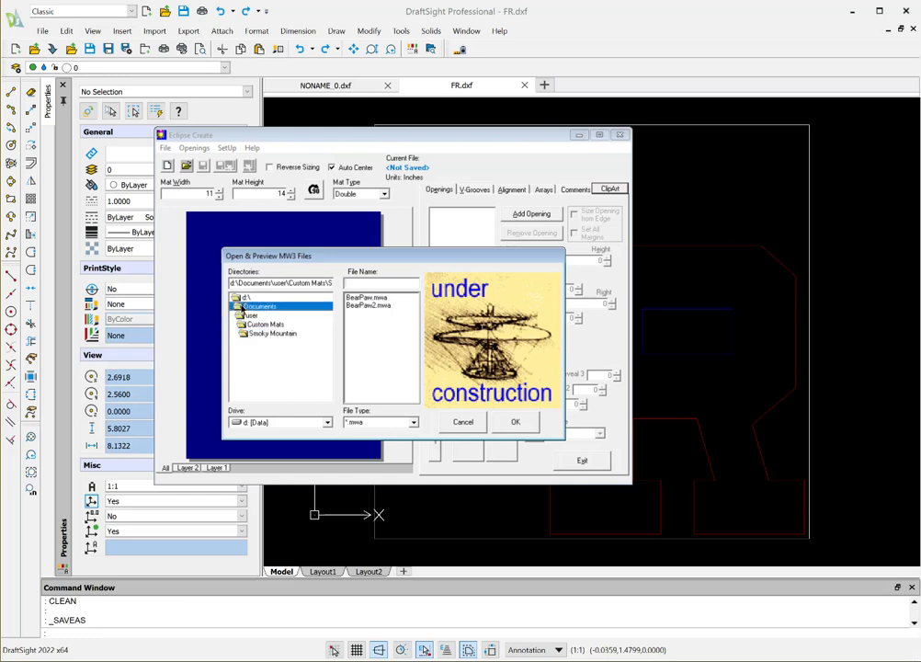
double_click(243, 307)
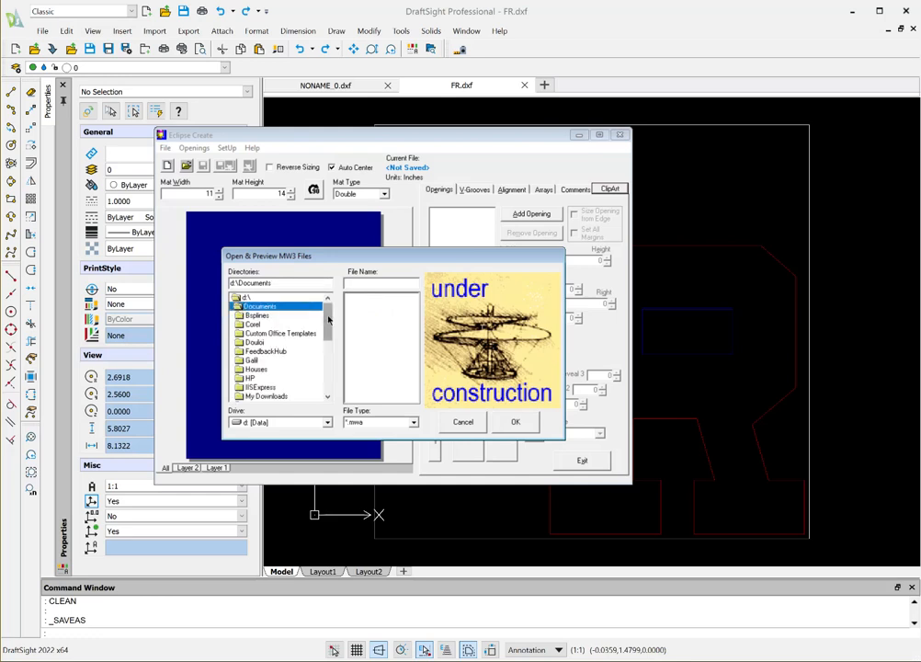
mouse_move(329, 319)
left_mouse_down()
mouse_move(332, 339)
mouse_move(328, 301)
left_mouse_up()
left_click(236, 300)
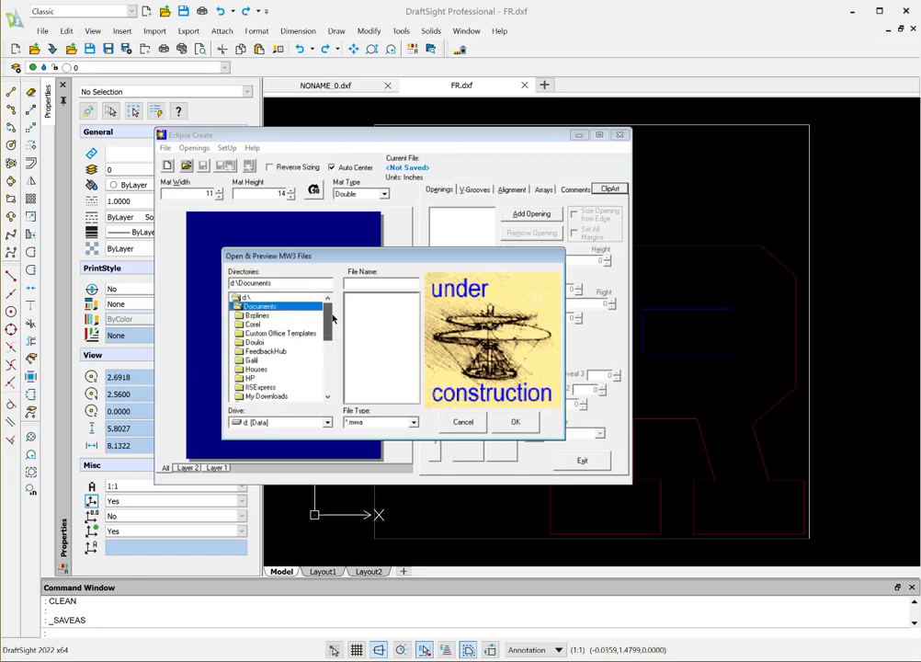
double_click(236, 300)
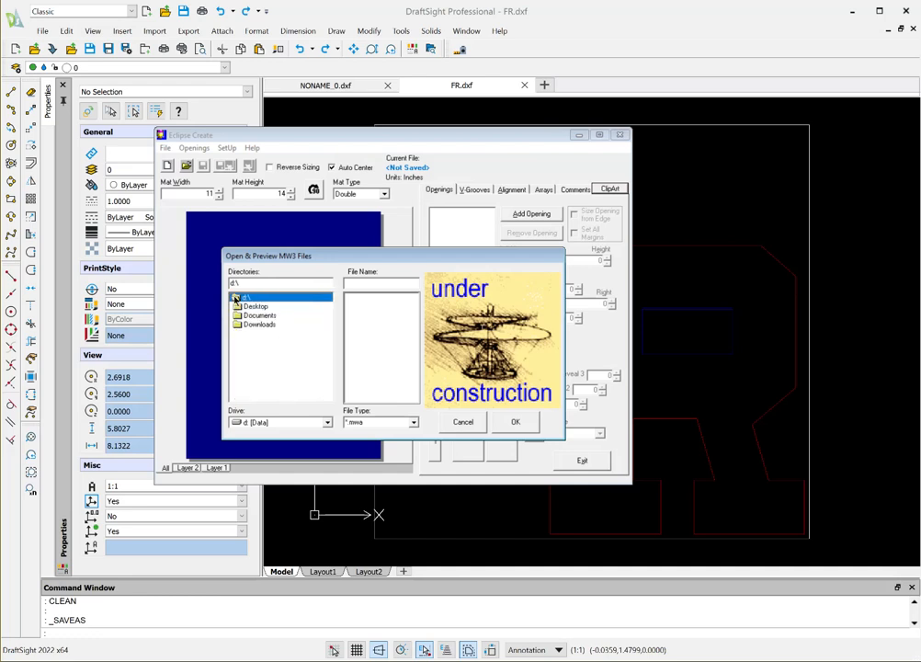
double_click(238, 305)
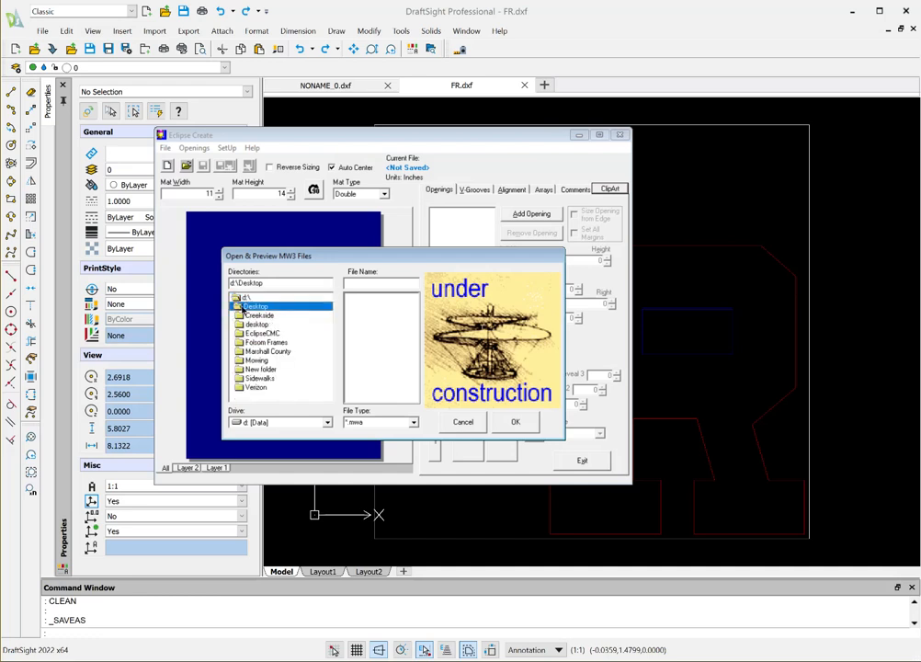
double_click(240, 369)
left_click(355, 297)
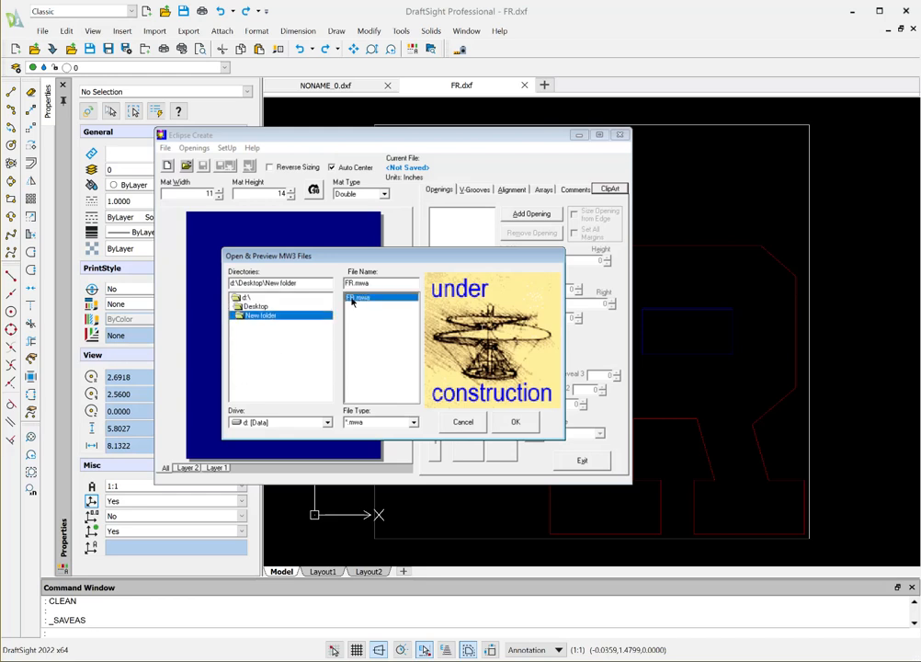
left_click(517, 423)
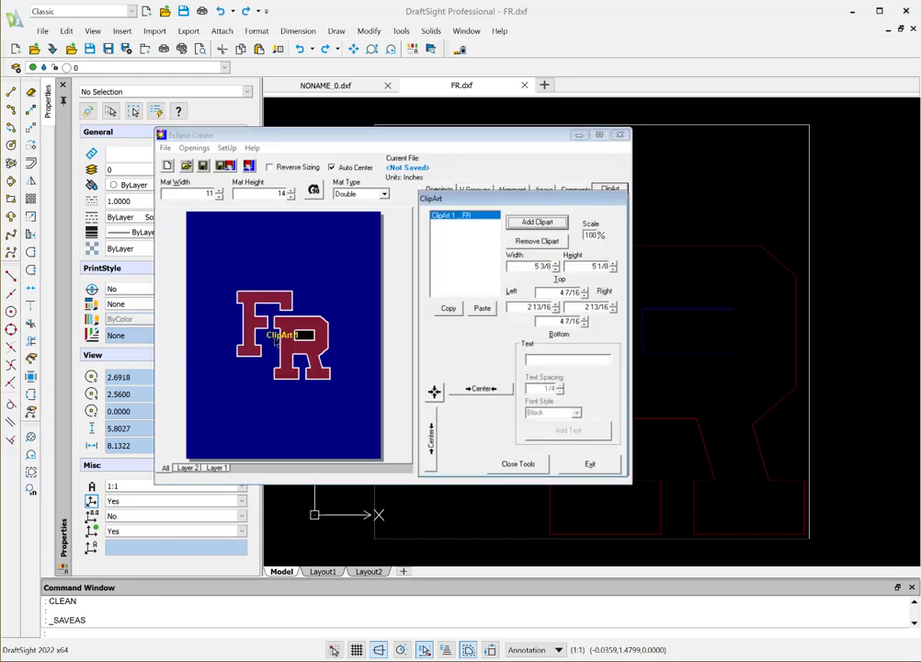
left_click_drag(291, 349, 293, 397)
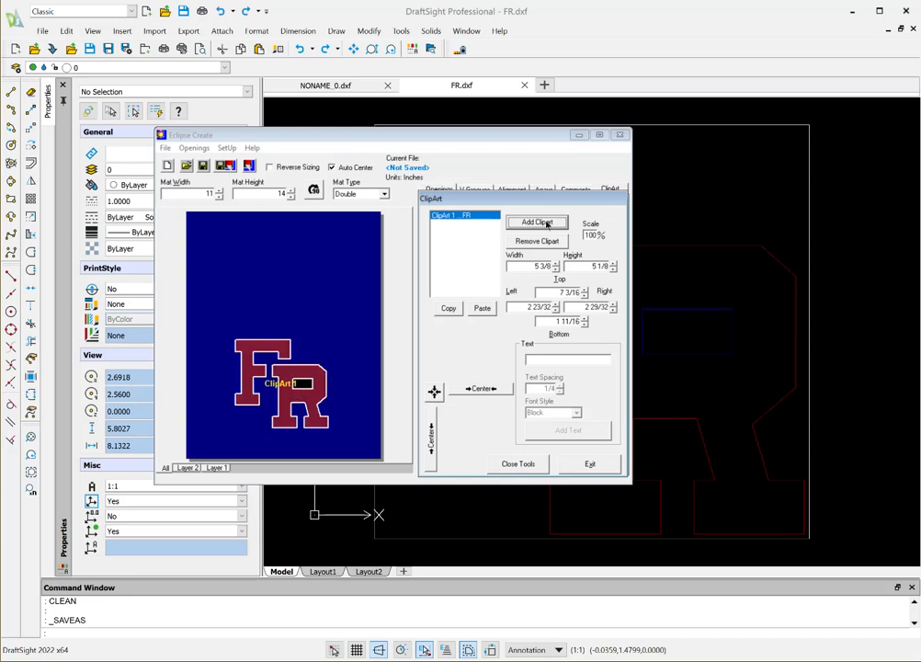
left_click(529, 464)
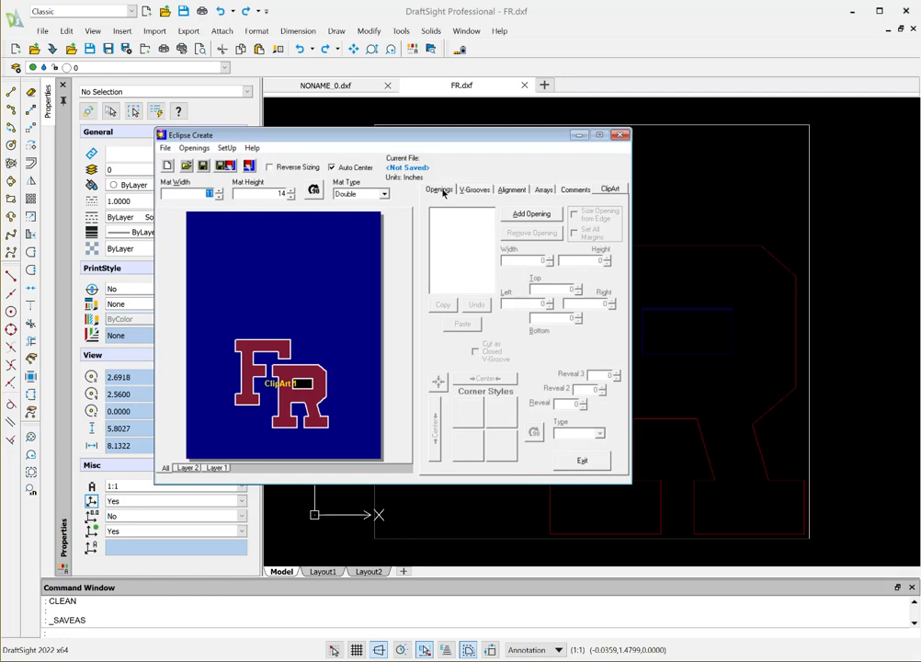
Add an opening rotated to 7 by 5 inches, about 1 15/32 inches from the mat's top edge, centered horizontally.
left_click(538, 214)
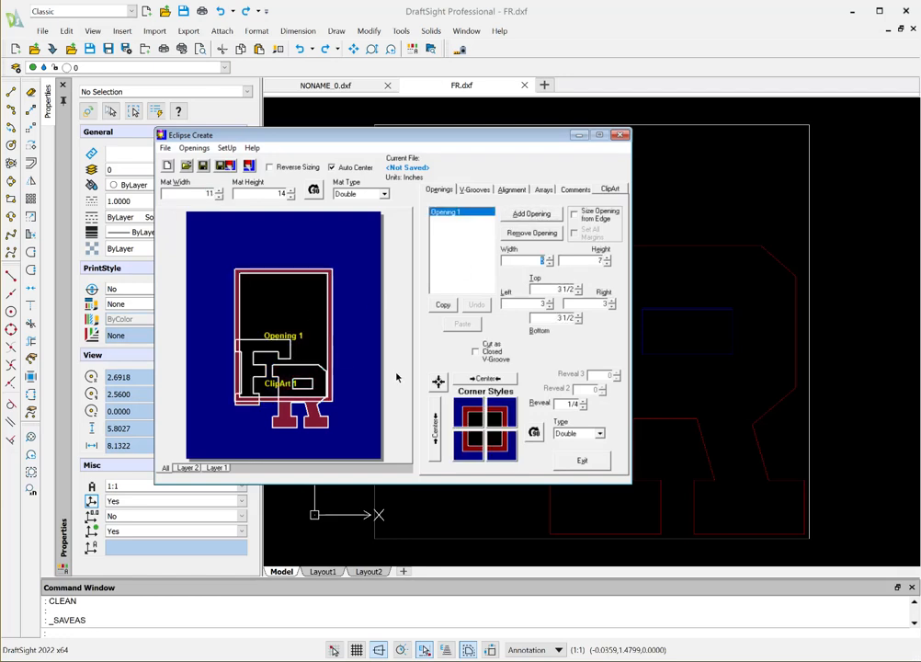
left_click(532, 434)
left_click_drag(305, 316, 304, 262)
left_click(482, 379)
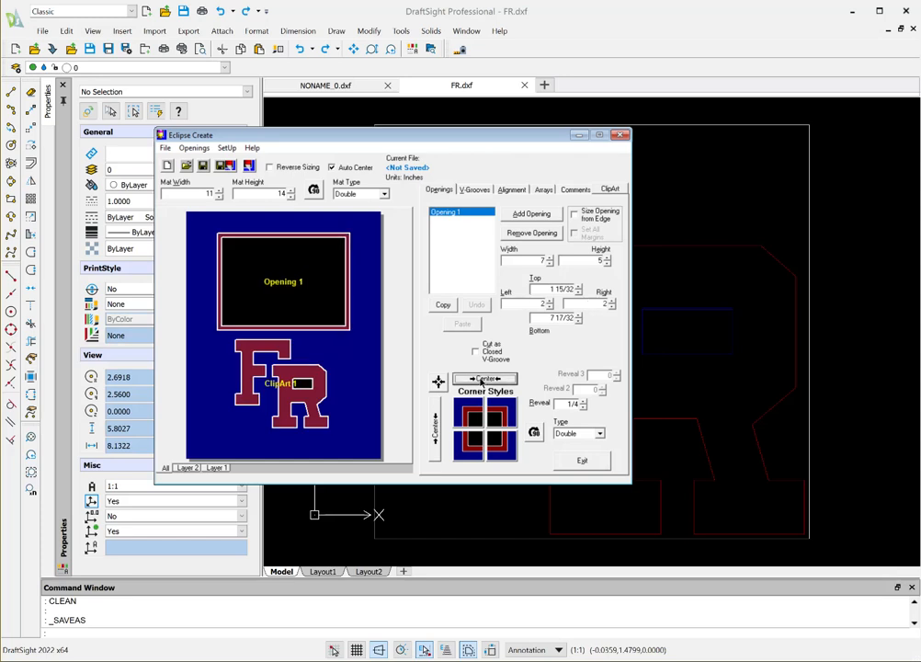
Lower the FR clipart to a 1 1/16 inch bottom margin, centered horizontally, and the opening to a 1 9/16 inch top margin.
left_click(315, 401)
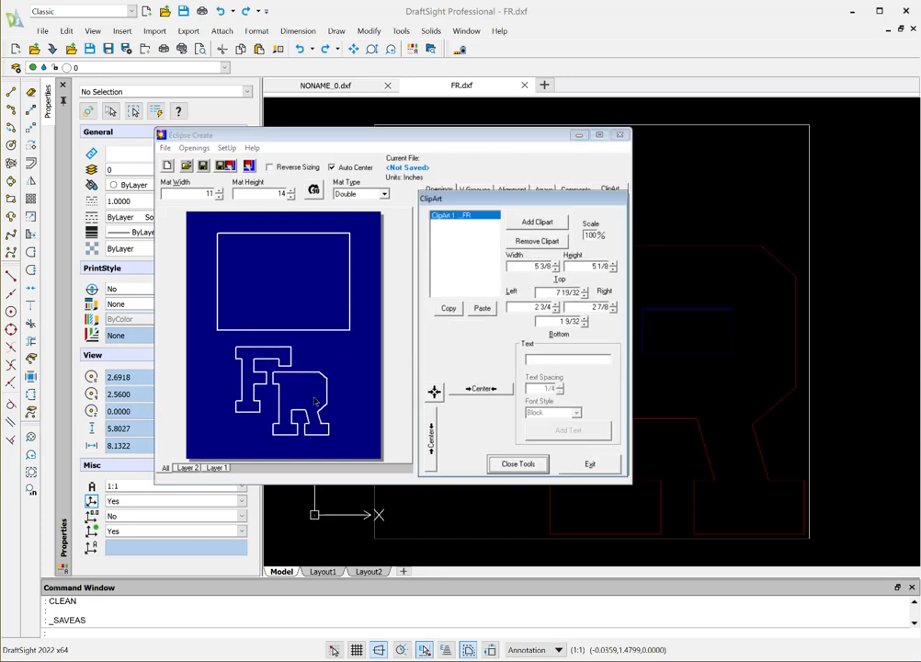
left_click_drag(314, 402, 314, 405)
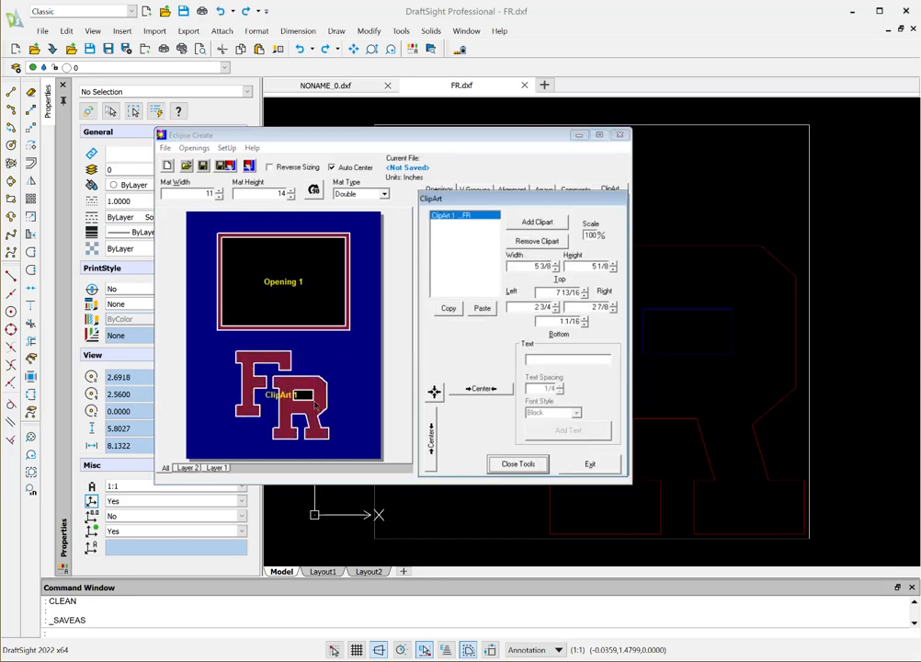
left_click(327, 309)
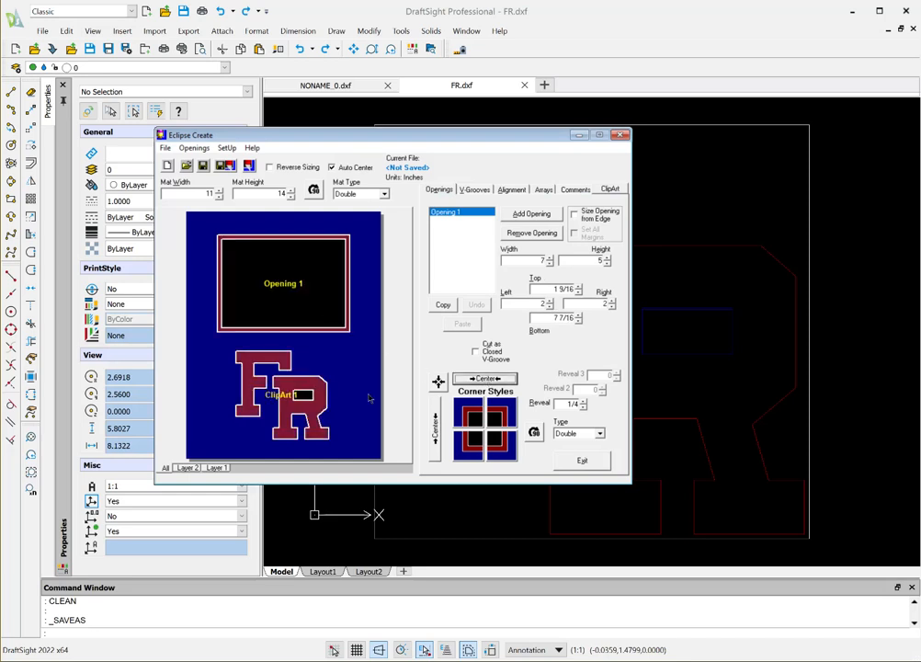
left_click(306, 392)
left_click(484, 389)
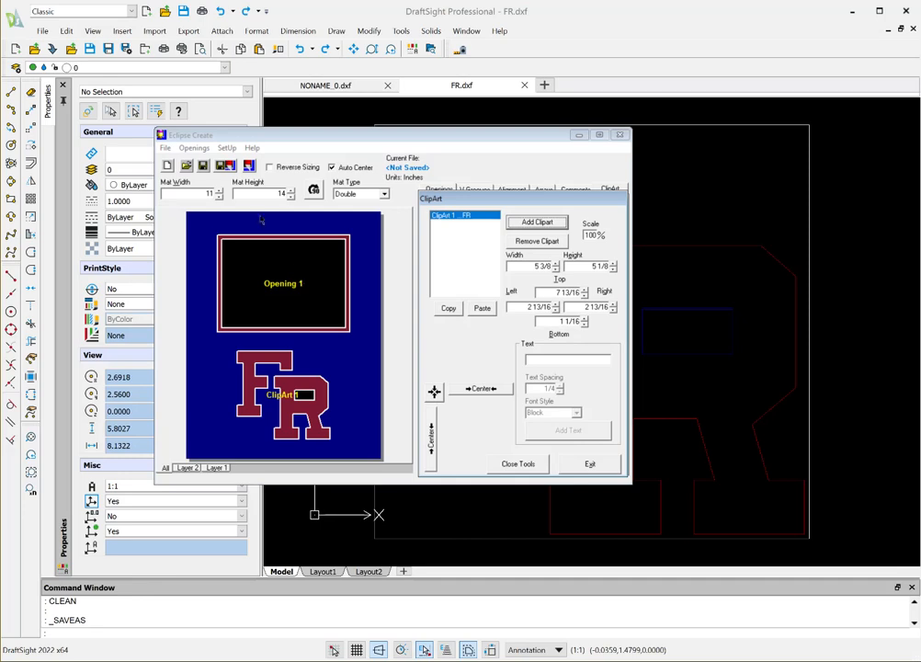
Send the mat to Eclipse Cut, dismiss the demo mode notice, and preview the Top layer and all layers together.
left_click(247, 167)
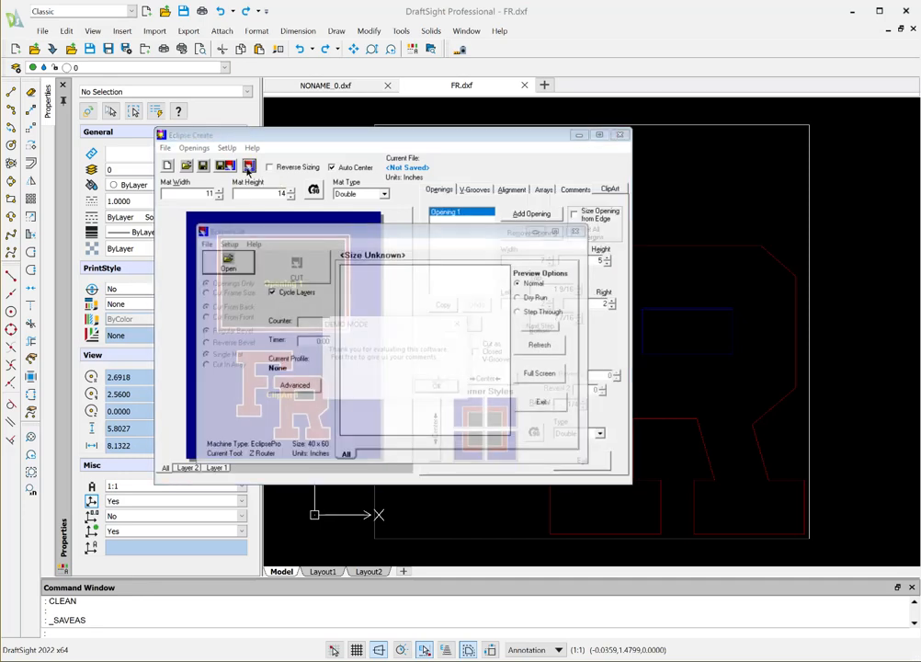
left_click(440, 388)
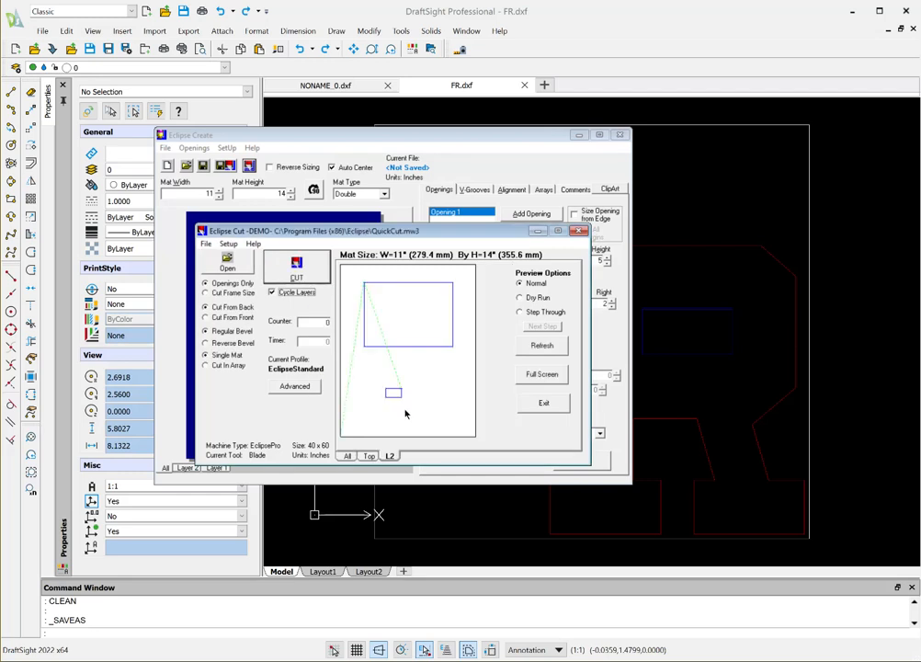
left_click(370, 457)
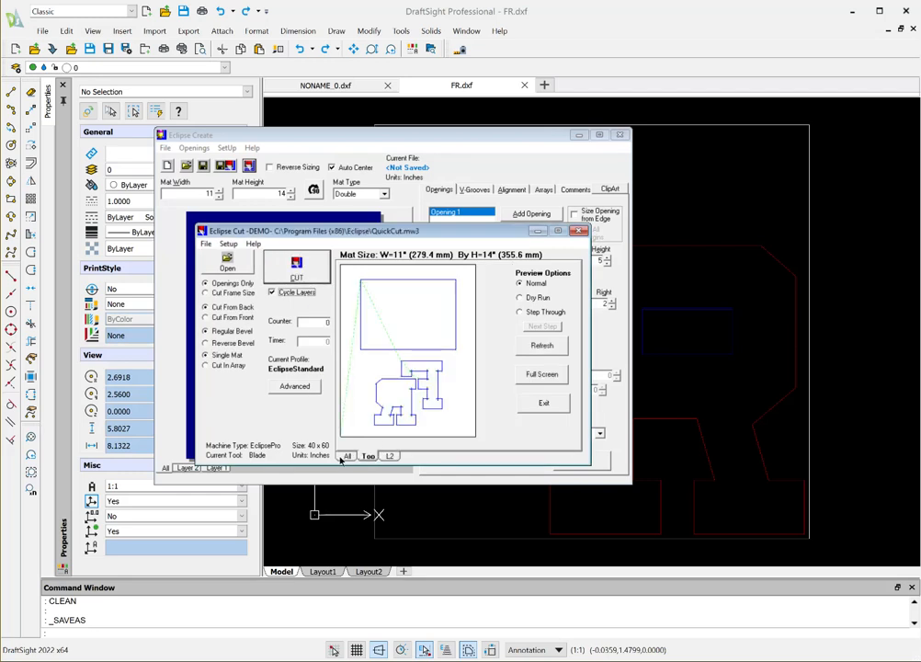
left_click(345, 456)
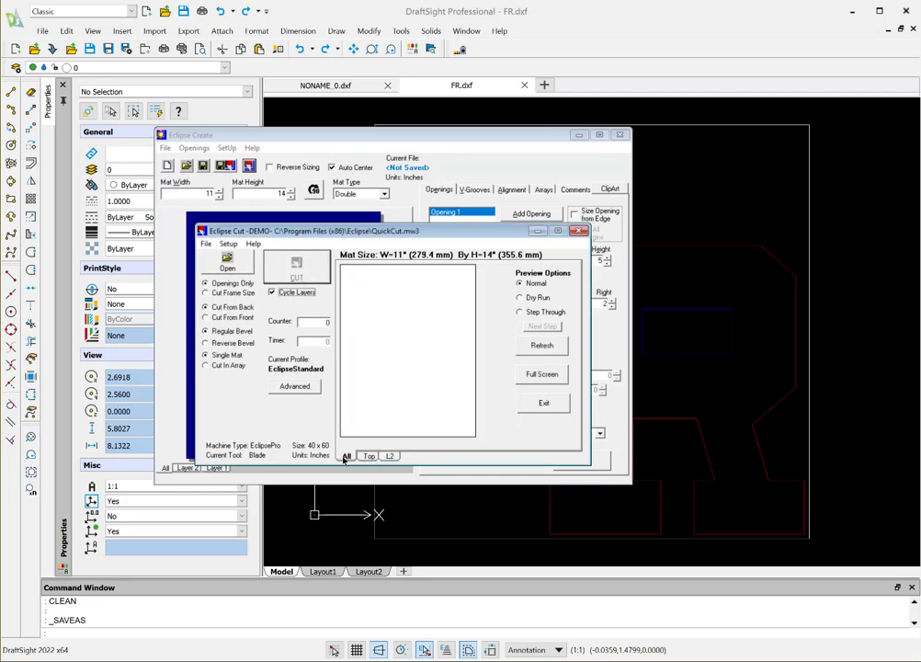
left_click(536, 345)
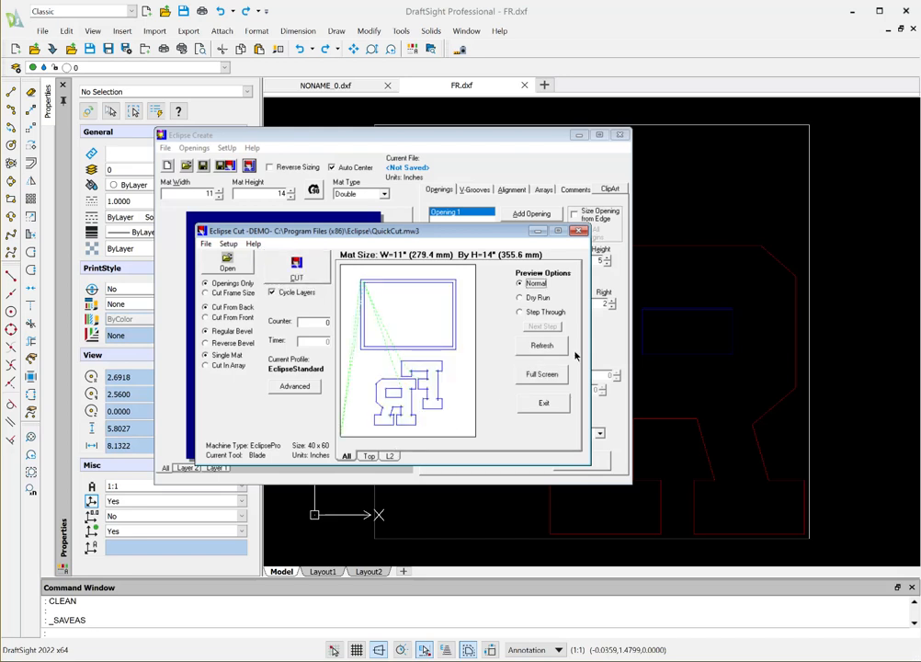